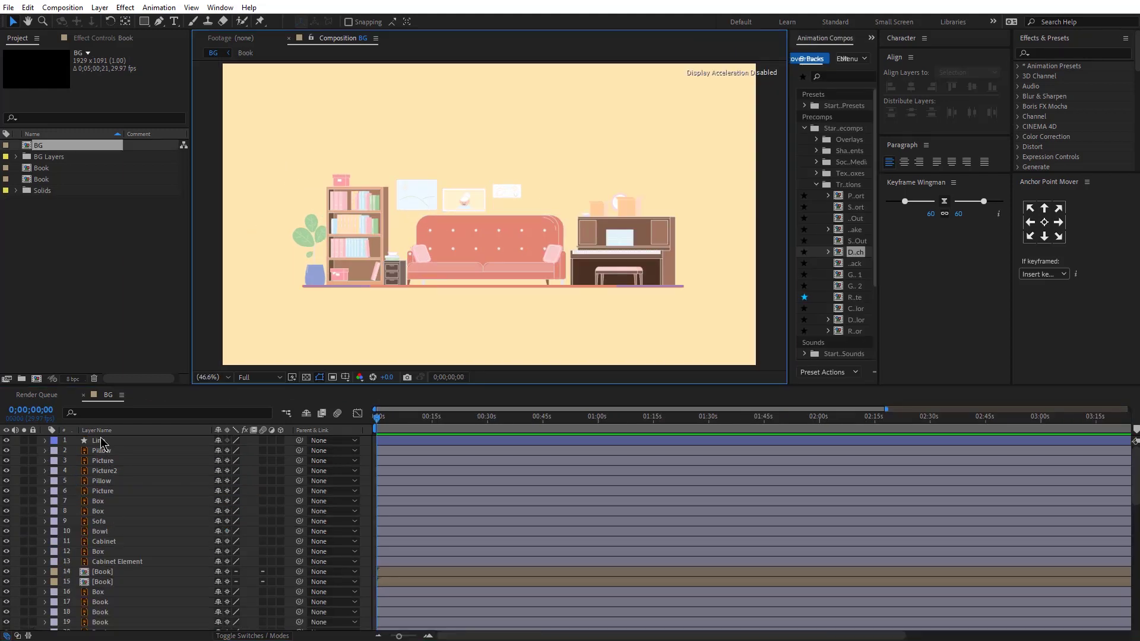
# Look through the BG composition's layers, checking which artwork the line, book, cabinet and leaf layers belong to.
pyautogui.click(100, 441)
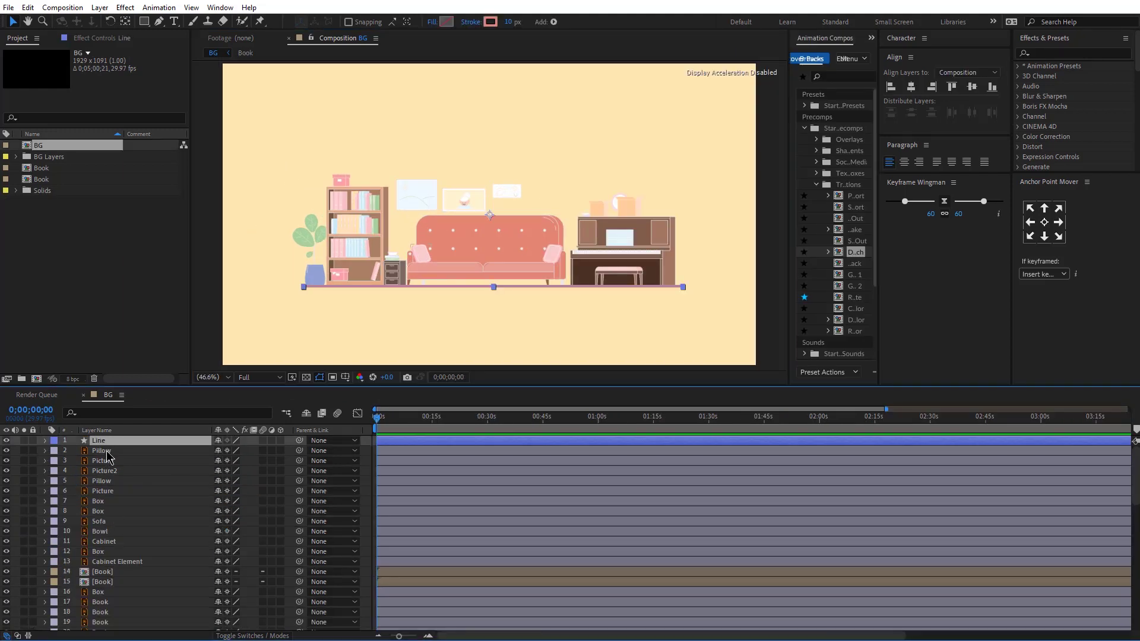
pyautogui.scroll(-3, 112, 573)
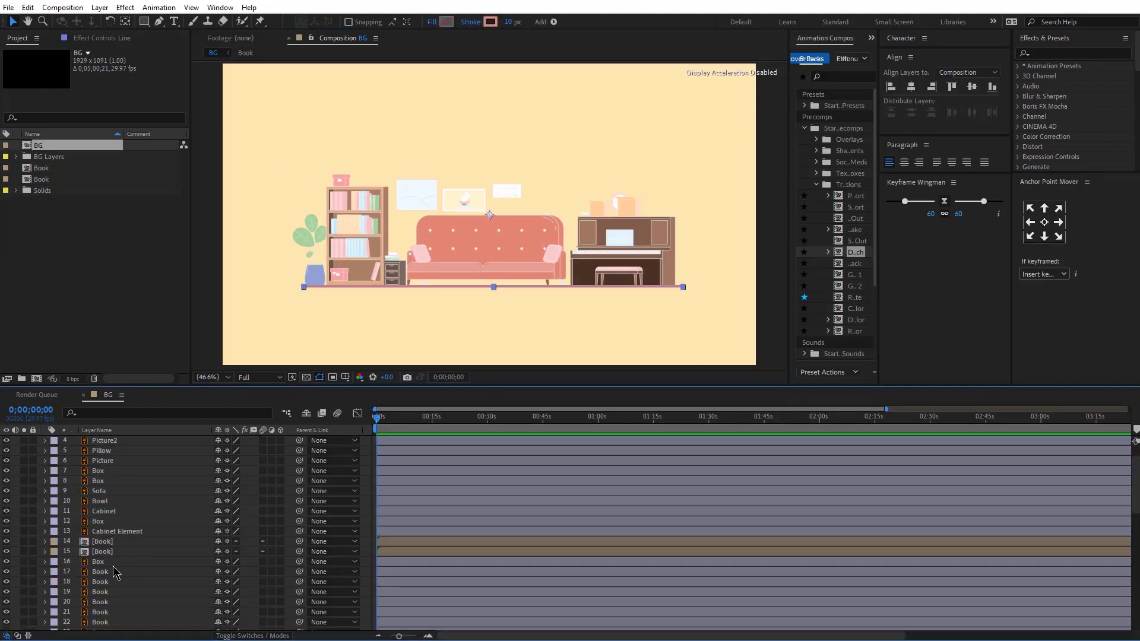
pyautogui.scroll(-2, 136, 505)
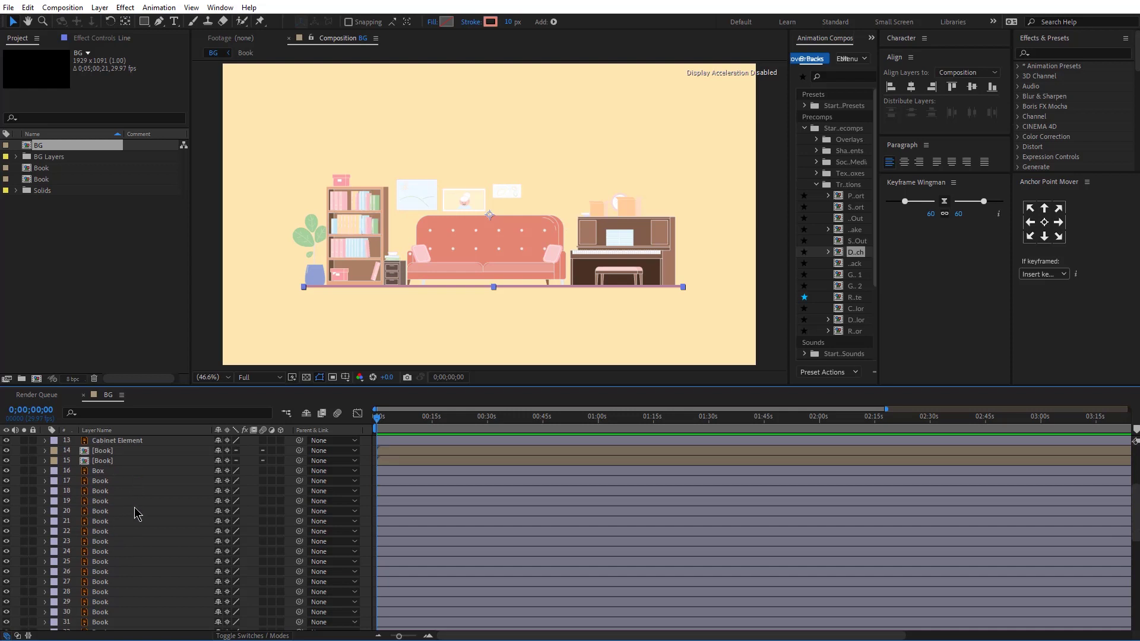
pyautogui.click(136, 542)
pyautogui.click(133, 583)
pyautogui.click(324, 215)
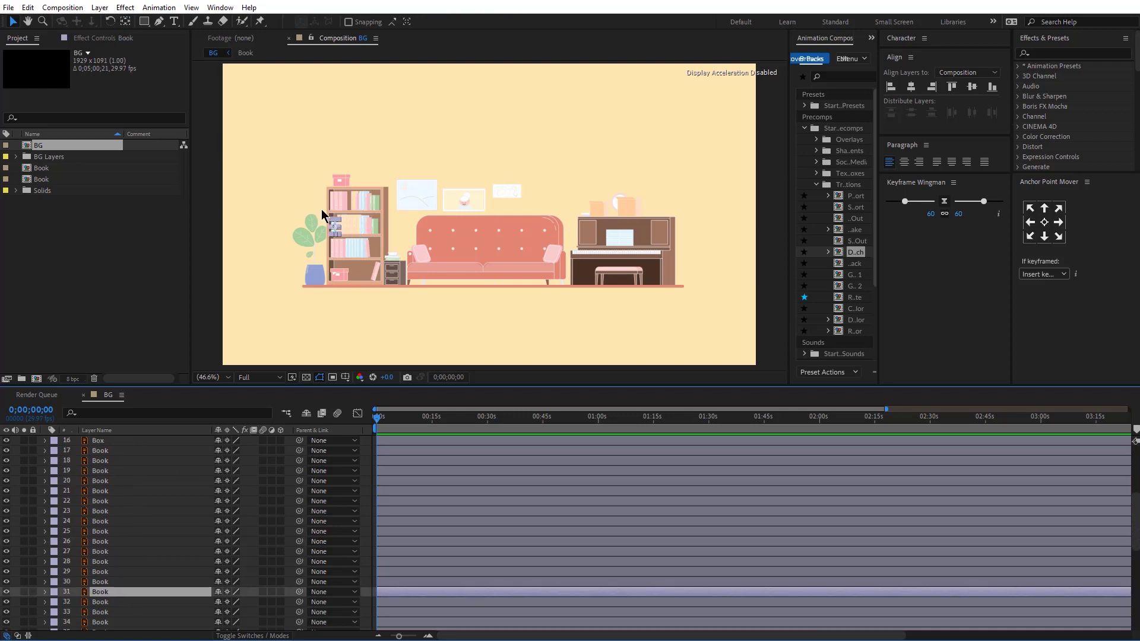
pyautogui.scroll(-7, 157, 588)
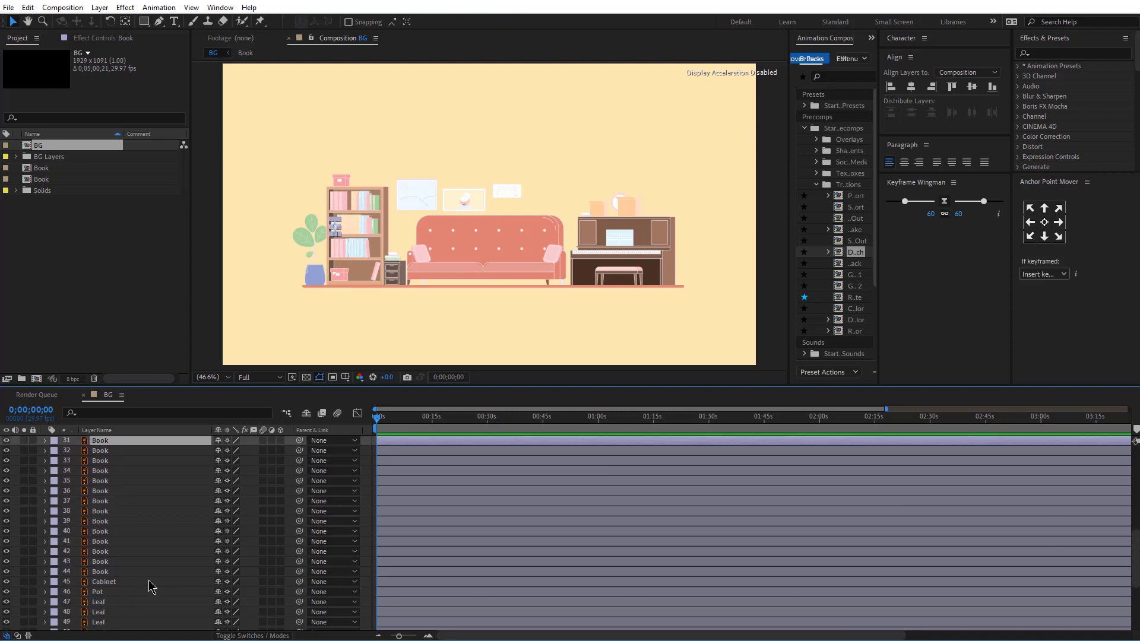
pyautogui.click(123, 523)
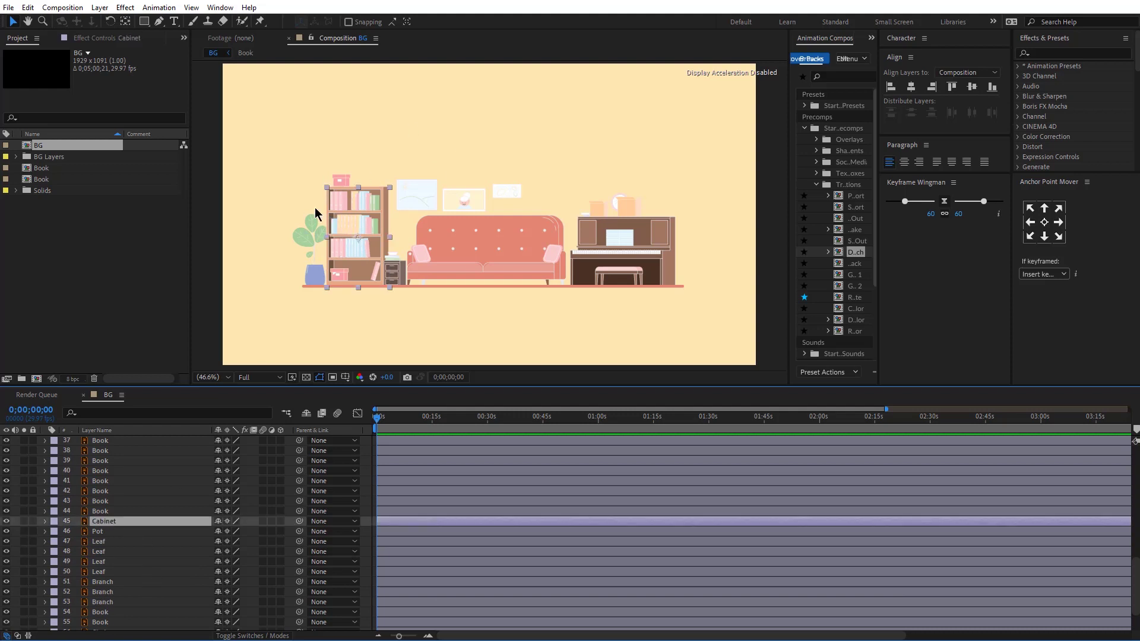
pyautogui.press(',')
pyautogui.press(',')
pyautogui.scroll(-2, 142, 557)
pyautogui.click(126, 493)
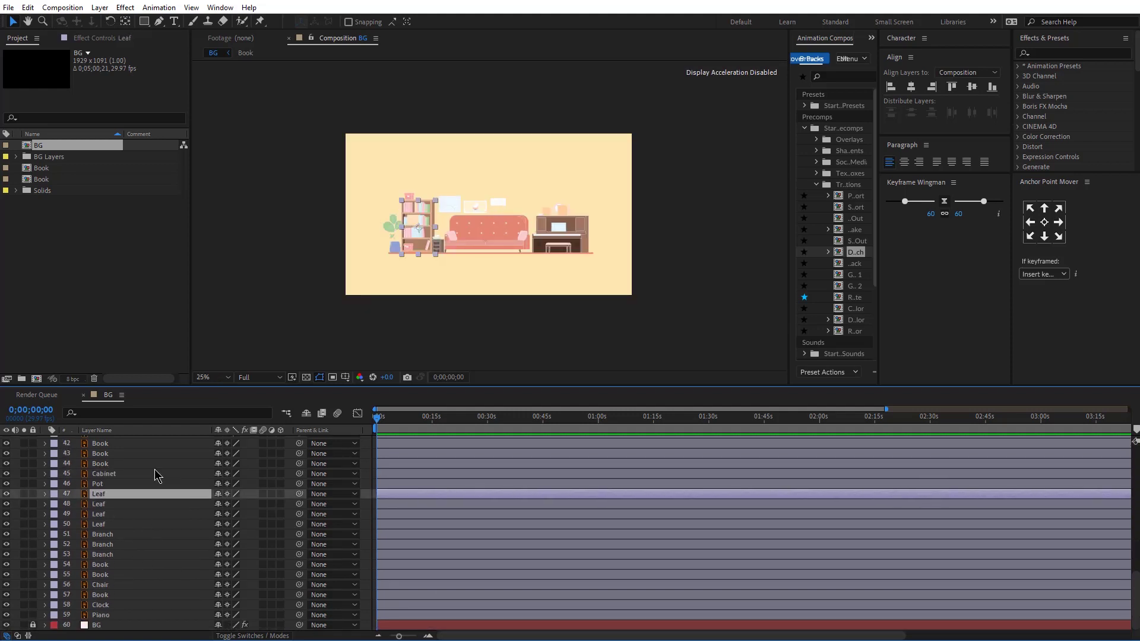
pyautogui.scroll(2, 412, 194)
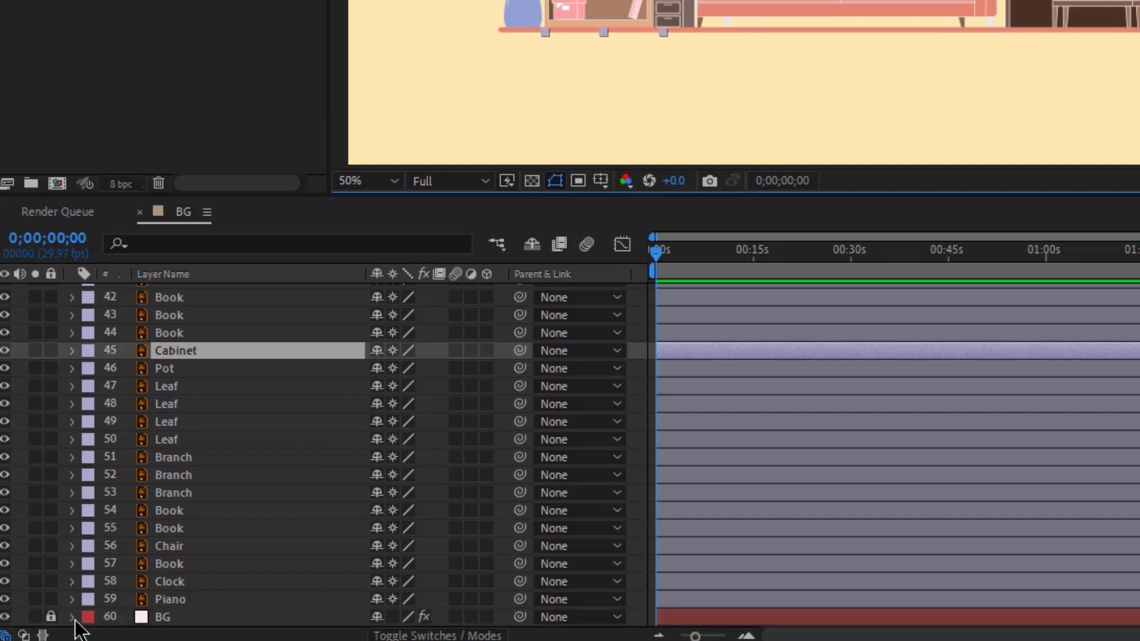
# Lock the BG background layer and the Line floor layer against selection.
pyautogui.click(37, 628)
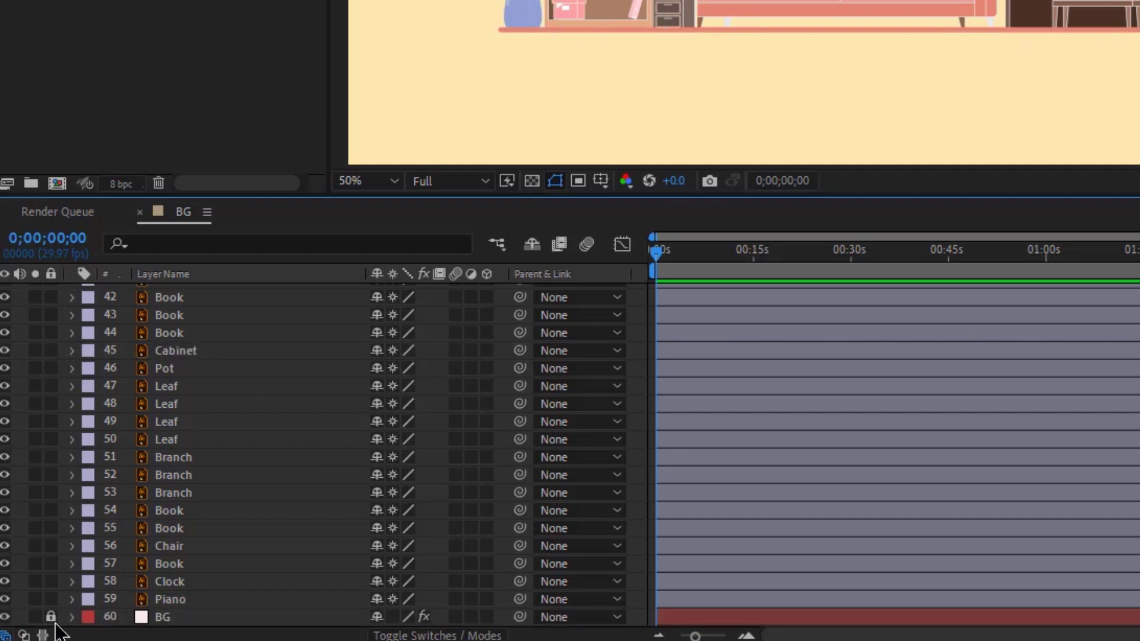
pyautogui.click(51, 618)
pyautogui.scroll(10, 56, 498)
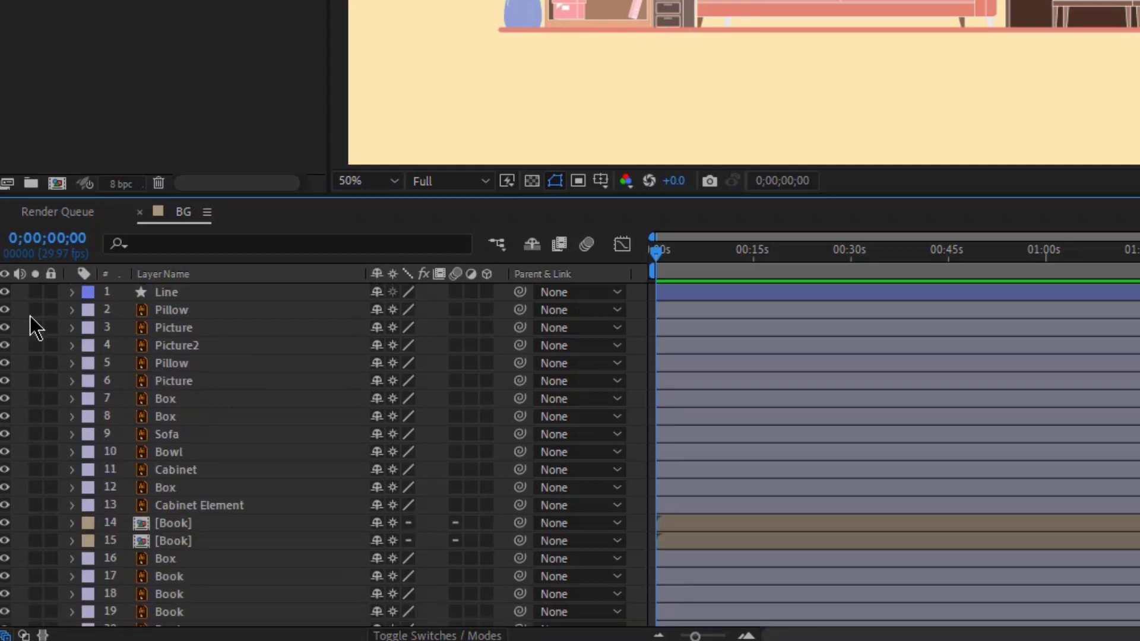
pyautogui.click(51, 292)
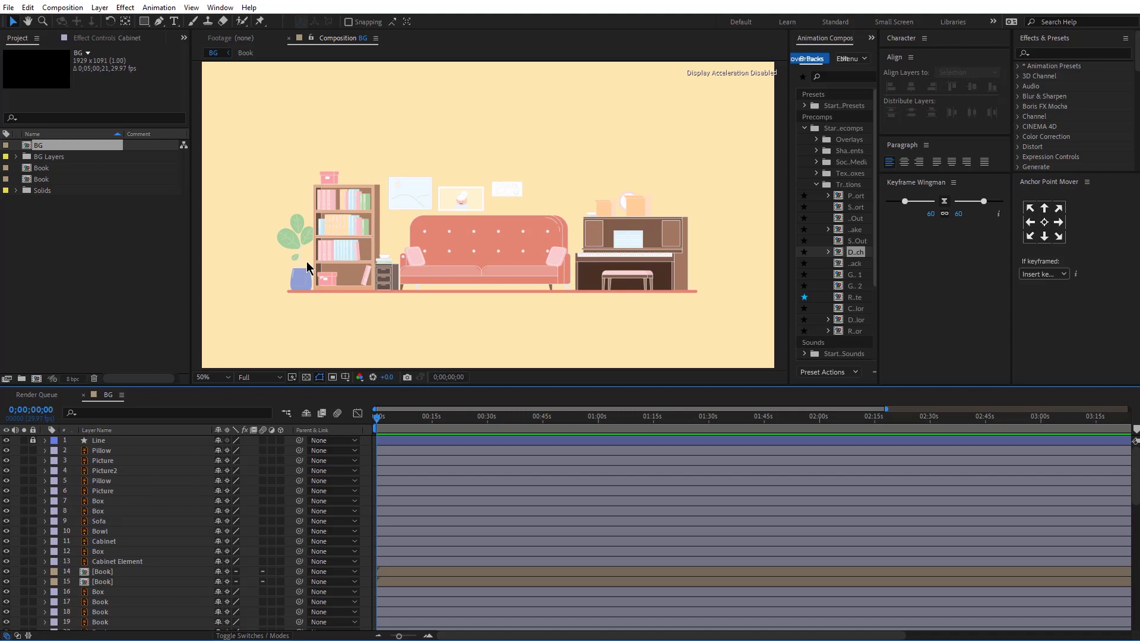
# Select the pot, leaf and branch layers of the plant and pre-compose them as "Flower".
pyautogui.press('space')
pyautogui.moveTo(285, 272); pyautogui.dragTo(436, 220)
pyautogui.scroll(1, 381, 260)
pyautogui.press('v')
pyautogui.moveTo(267, 118); pyautogui.dragTo(383, 297)
pyautogui.scroll(-5, 99, 520)
pyautogui.rightClick(369, 279)
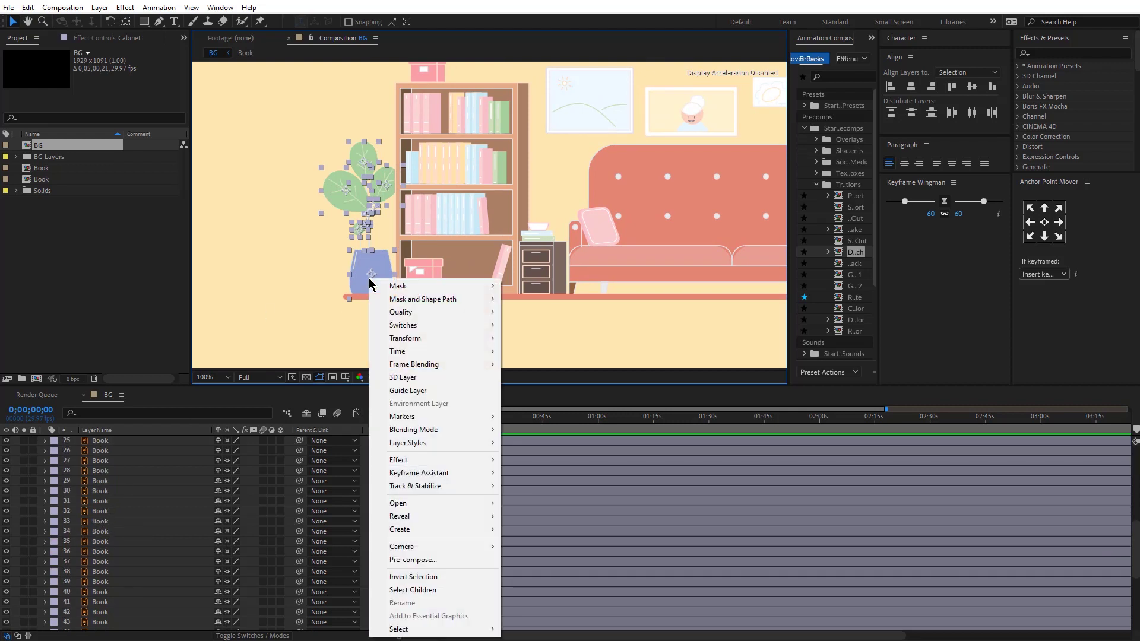
pyautogui.click(437, 567)
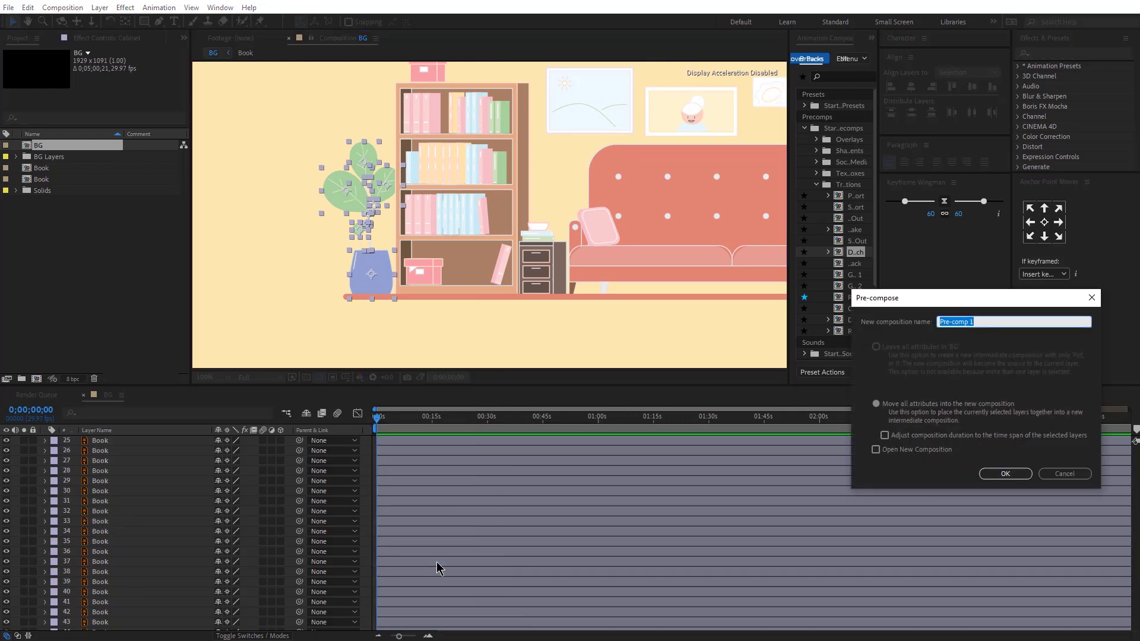
pyautogui.write('Flower')
pyautogui.press('Return')
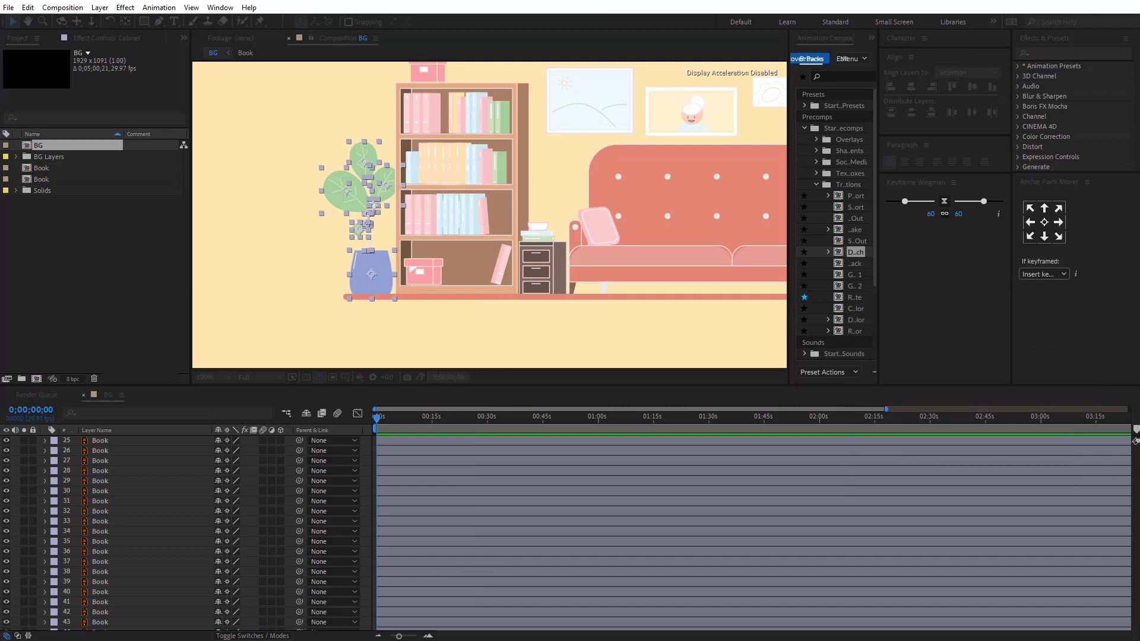
# Lock the Flower layer and pre-compose the tall bookshelf with its books and boxes as "Cabinet".
pyautogui.scroll(-1, 448, 122)
pyautogui.moveTo(448, 122); pyautogui.dragTo(505, 259)
pyautogui.click(7, 545)
pyautogui.click(6, 545)
pyautogui.rightClick(124, 518)
pyautogui.click(161, 456)
pyautogui.write('Cabinet')
pyautogui.press('Return')
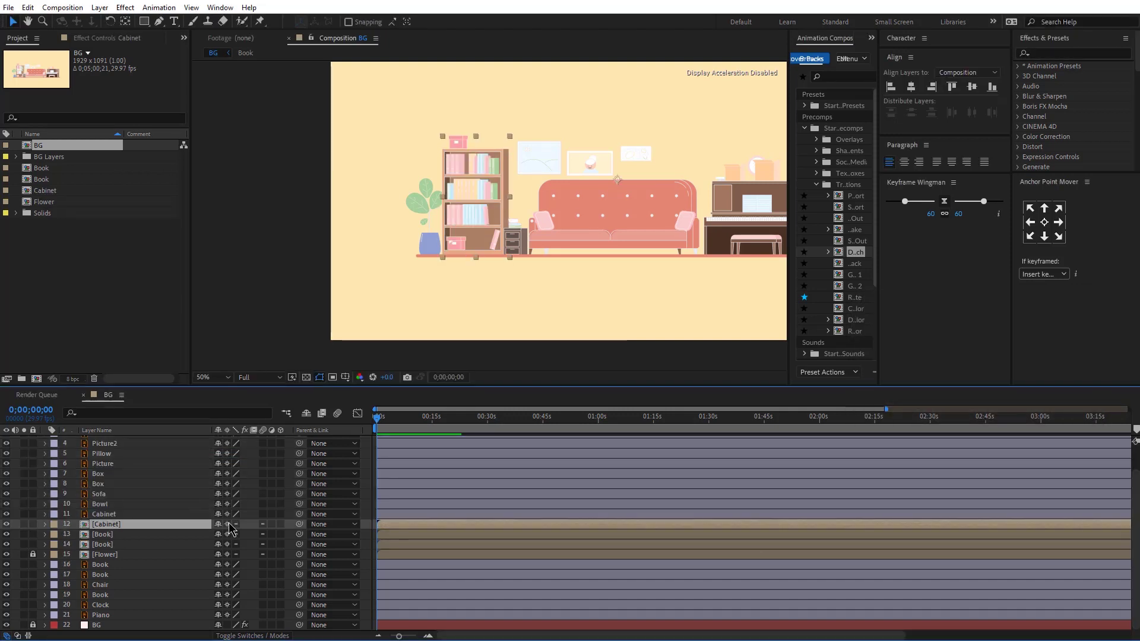
# Lock the Cabinet layer and pre-compose the small drawer cabinet with its bowl and two books as "Cabinet - Brown".
pyautogui.click(119, 535)
pyautogui.click(110, 544)
pyautogui.click(33, 524)
pyautogui.scroll(1, 523, 267)
pyautogui.moveTo(564, 304); pyautogui.dragTo(534, 199)
pyautogui.rightClick(135, 514)
pyautogui.click(191, 375)
pyautogui.write('Cabinet - B')
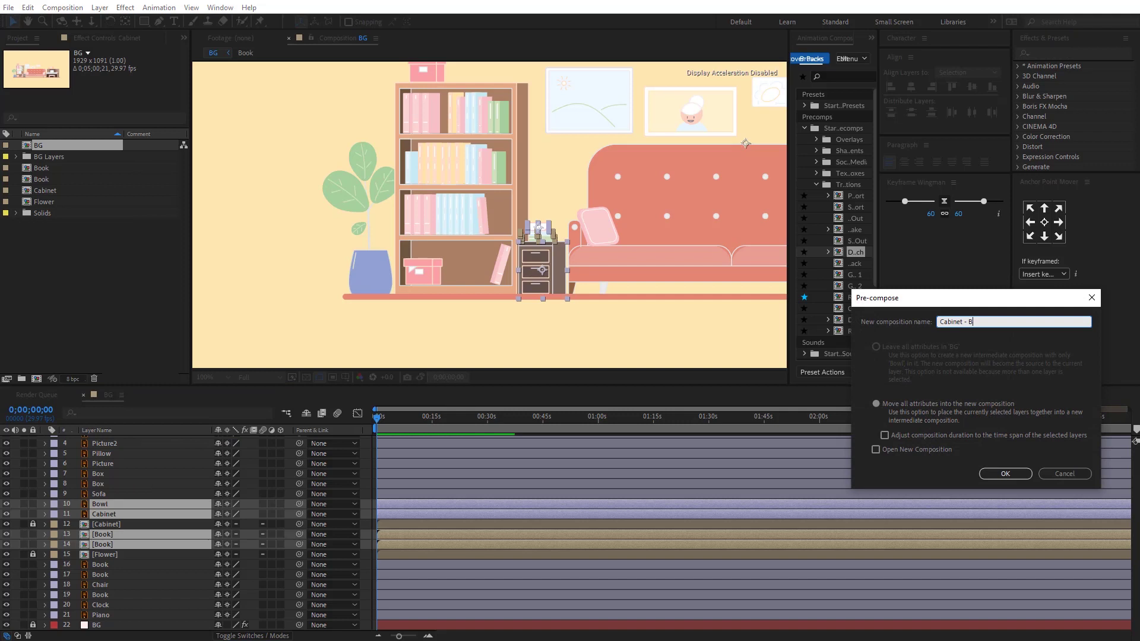
pyautogui.write('rown')
pyautogui.press('Return')
# Lock the Cabinet - Brown layer and pre-compose the sofa and its two pillows as "Sofa".
pyautogui.click(33, 531)
pyautogui.press(',')
pyautogui.click(540, 247)
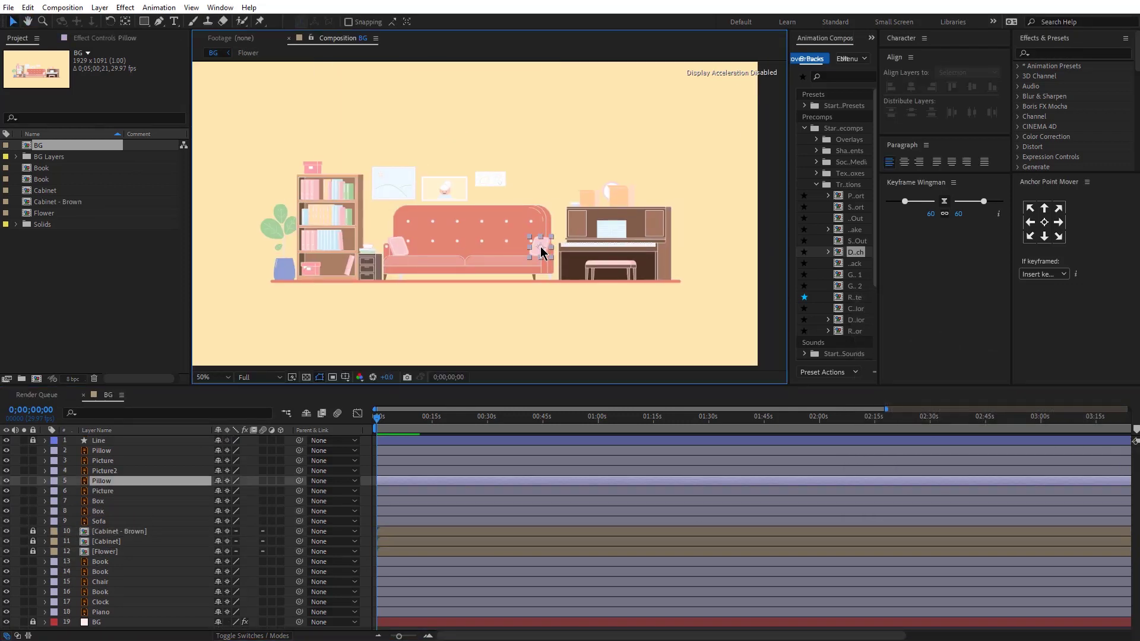
pyautogui.click(490, 180)
pyautogui.click(445, 188)
pyautogui.moveTo(546, 191); pyautogui.dragTo(389, 256)
pyautogui.keyDown('shift'); pyautogui.click(390, 187); pyautogui.keyUp('shift')
pyautogui.keyDown('shift'); pyautogui.click(443, 189); pyautogui.keyUp('shift')
pyautogui.rightClick(127, 482)
pyautogui.click(177, 419)
pyautogui.write('Sofa')
pyautogui.press('Return')
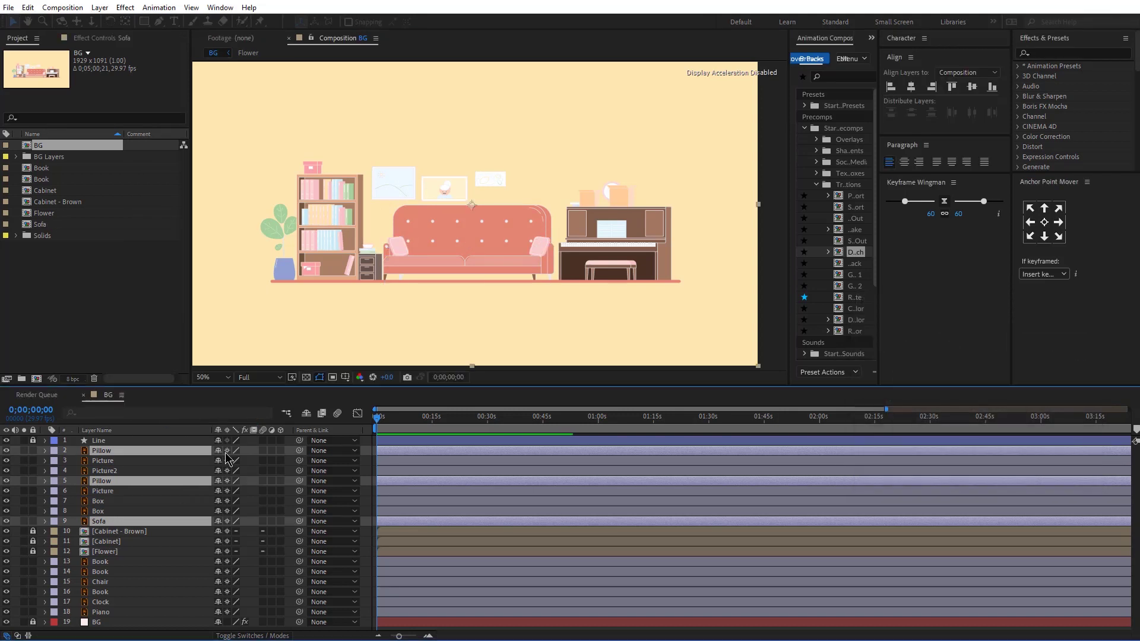
# Lock the Sofa layer and pre-compose the piano with its chair, clock, books and boxes as "Piano".
pyautogui.click(33, 450)
pyautogui.moveTo(690, 186); pyautogui.dragTo(556, 268)
pyautogui.rightClick(44, 561)
pyautogui.click(146, 433)
pyautogui.write('Piano')
pyautogui.press('Return')
# Select the three wall pictures and move their anchor points to the top centre.
pyautogui.click(346, 253)
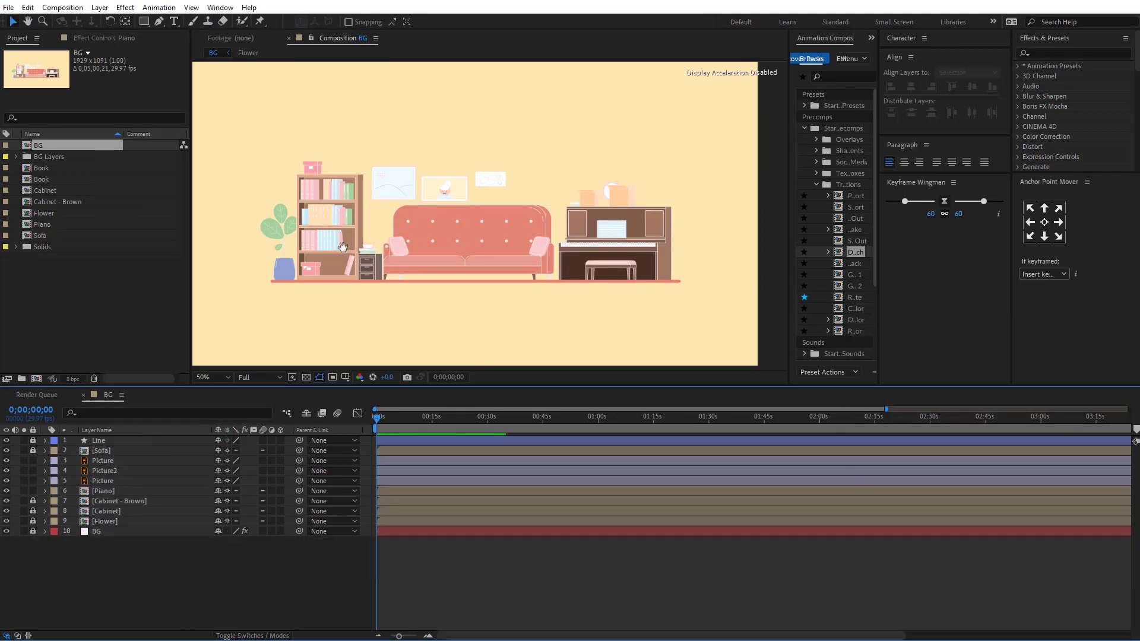
pyautogui.click(421, 163)
pyautogui.keyDown('shift'); pyautogui.click(522, 175); pyautogui.keyUp('shift')
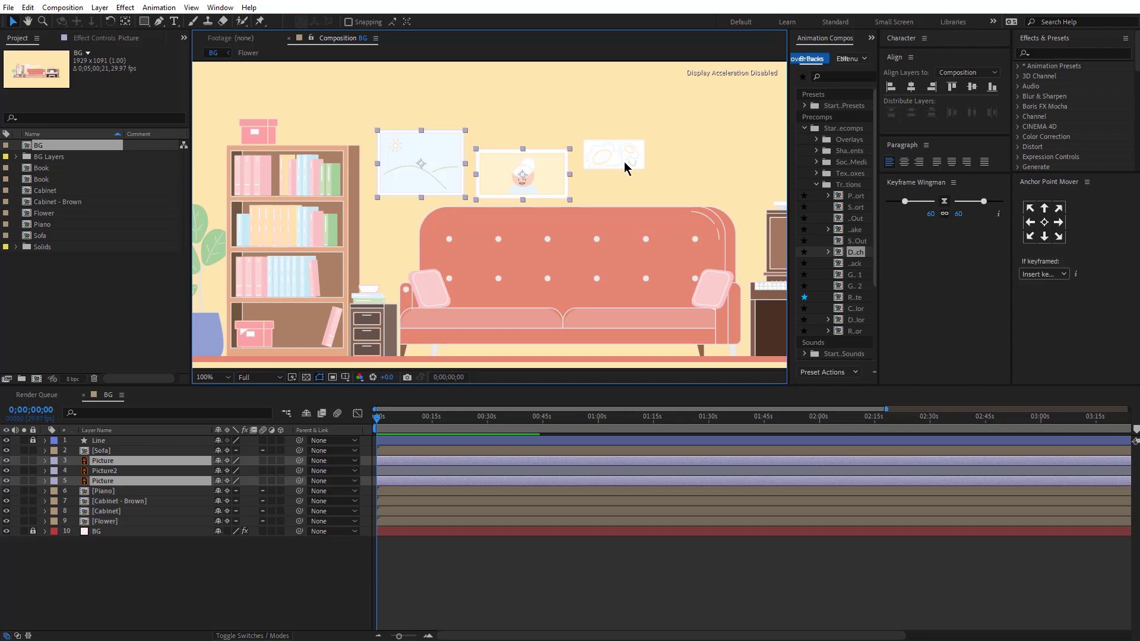
pyautogui.keyDown('shift'); pyautogui.click(623, 168); pyautogui.keyUp('shift')
pyautogui.click(1048, 212)
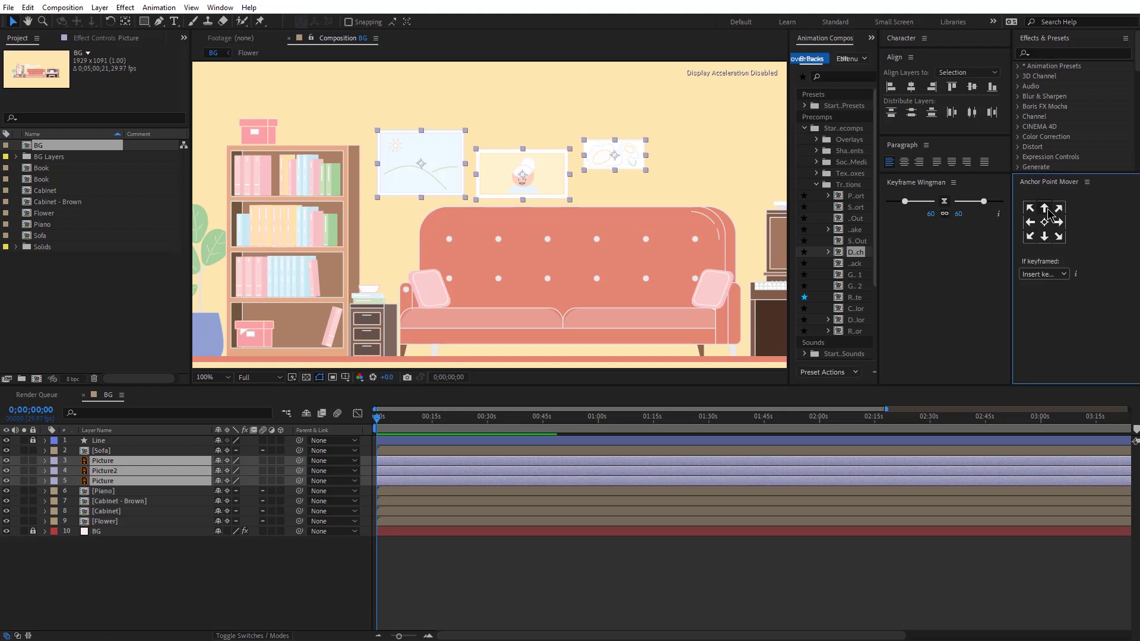
pyautogui.click(1047, 210)
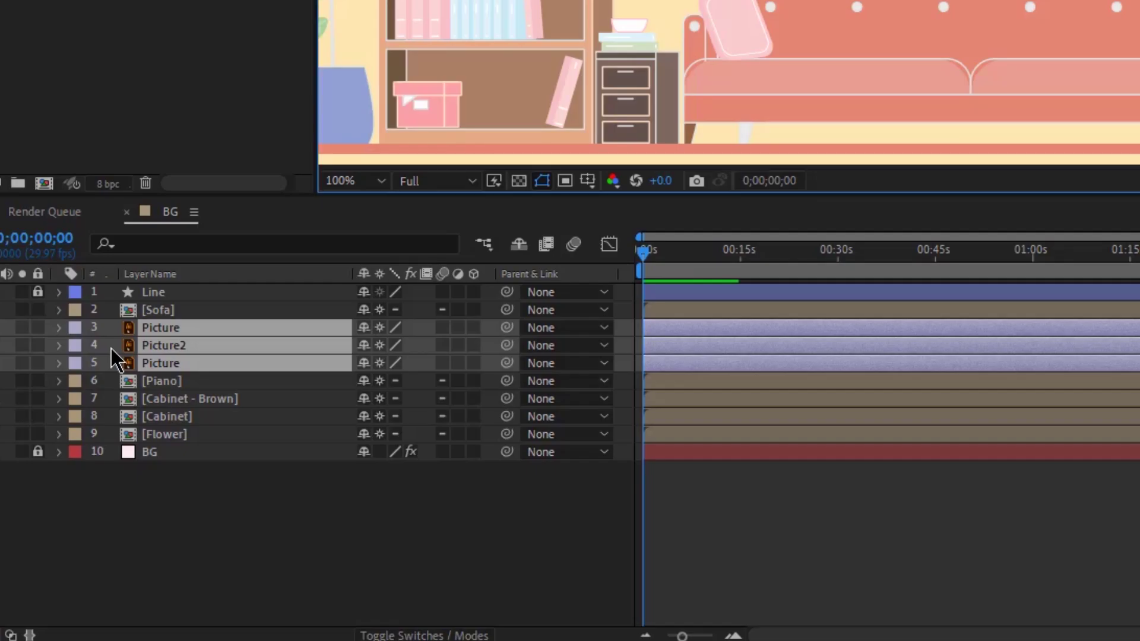
# Keyframe the three pictures' Scale from 0% at the first frame to 100% at 0;00;00;24 with Easy Ease.
pyautogui.press('r')
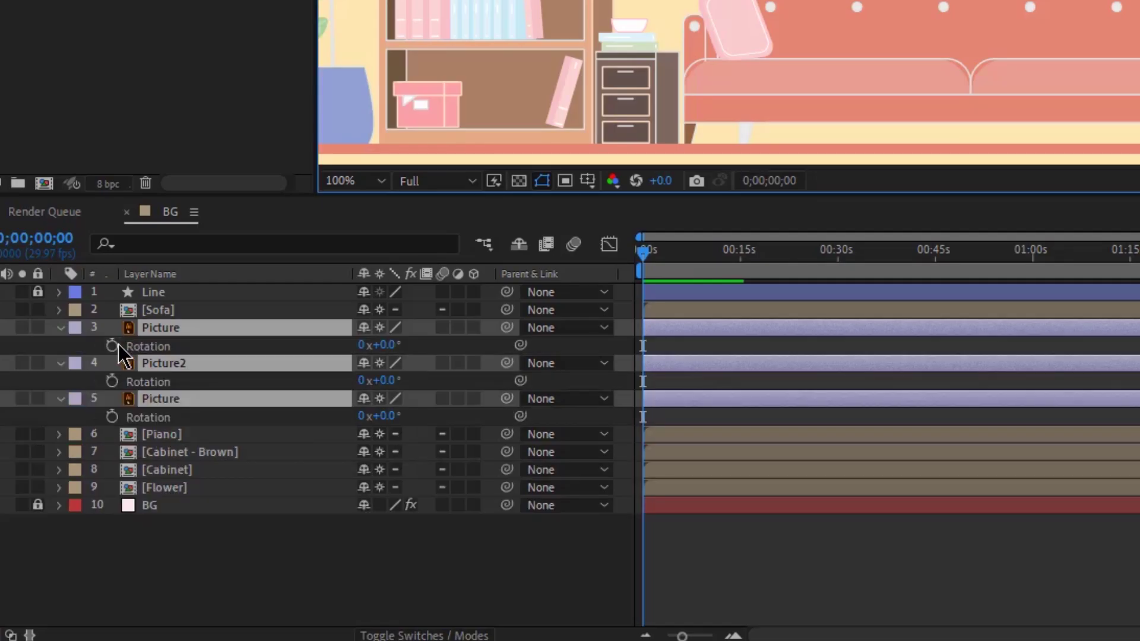
pyautogui.click(79, 471)
pyautogui.press('s')
pyautogui.click(116, 346)
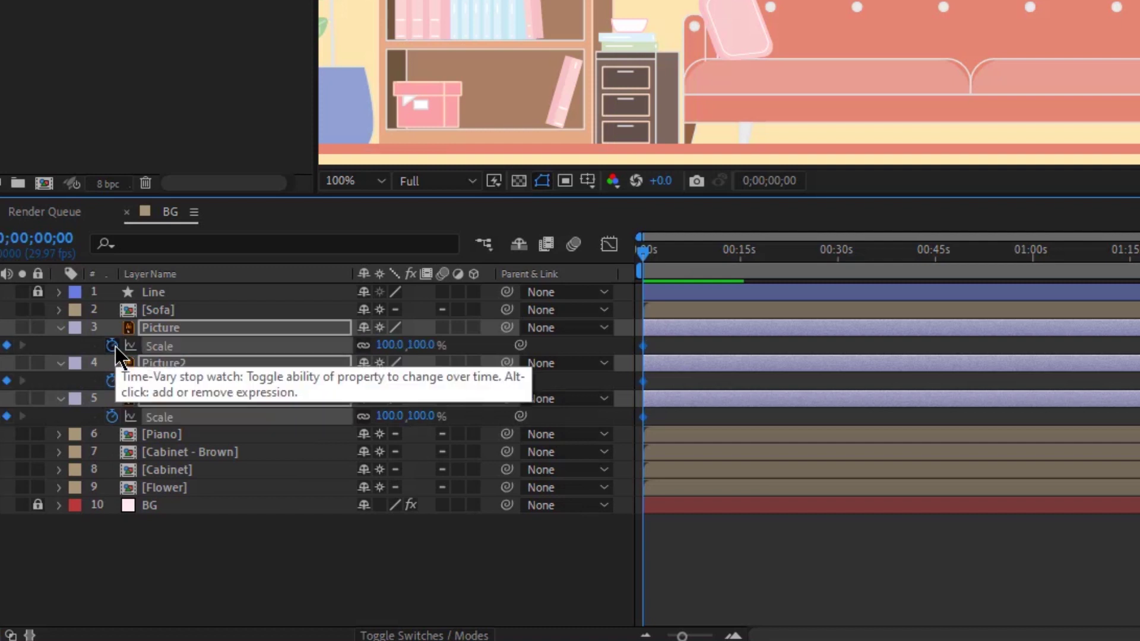
pyautogui.moveTo(681, 635); pyautogui.dragTo(707, 635)
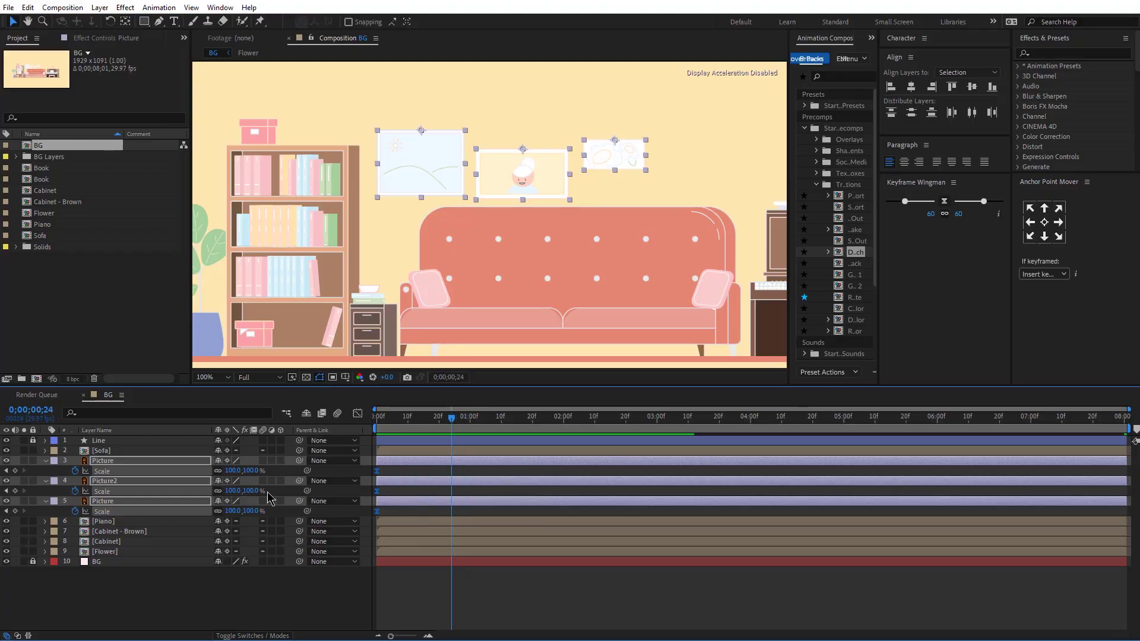
pyautogui.click(15, 471)
pyautogui.moveTo(406, 425); pyautogui.dragTo(321, 442)
pyautogui.press('Return')
# Apply Easy Ease to the pictures' 0° Rotation keyframes and move them to about 0;00;01;05, showing Scale alongside.
pyautogui.moveTo(392, 469); pyautogui.dragTo(371, 516)
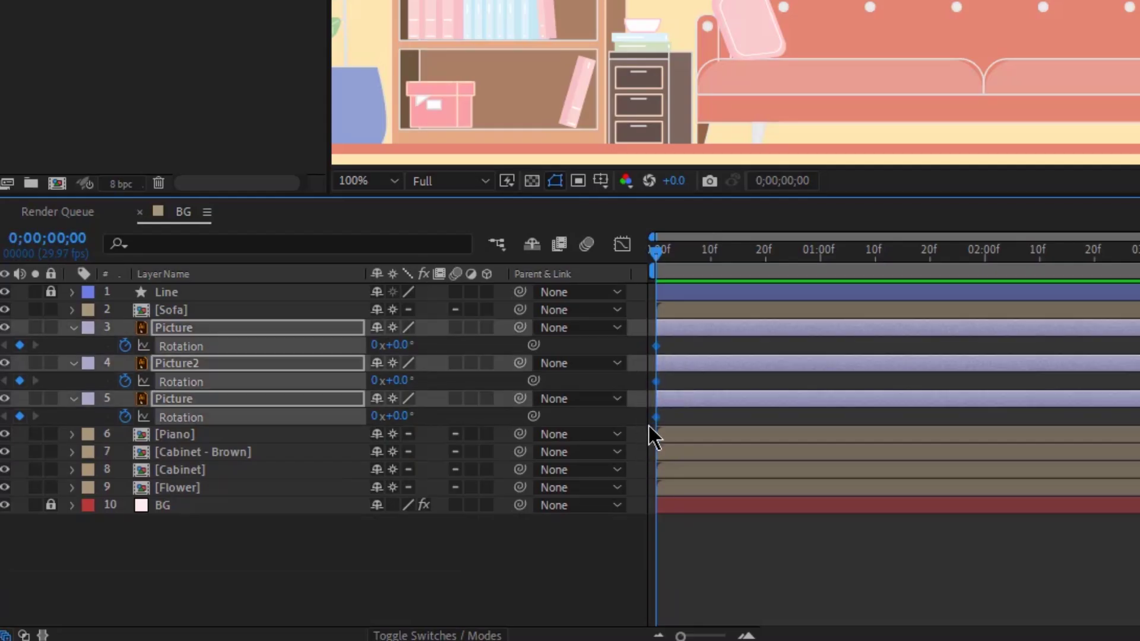
pyautogui.press('F9')
pyautogui.hotkey('shift', 's')
pyautogui.moveTo(660, 364); pyautogui.dragTo(849, 386)
pyautogui.click(748, 257)
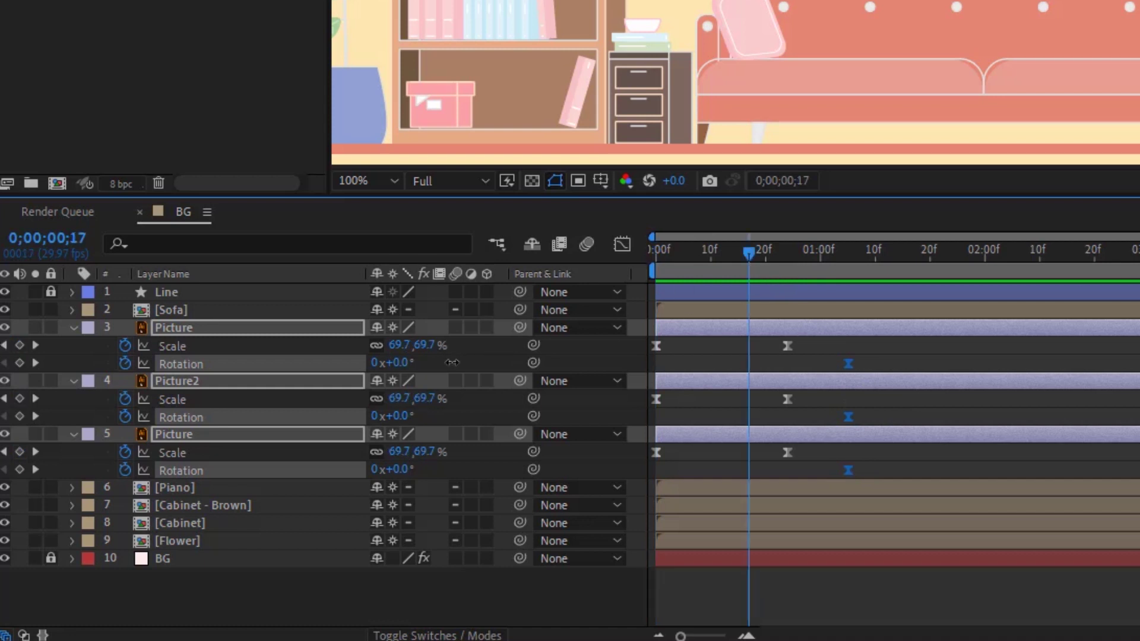
# Keyframe the pictures' Rotation at -16° at 0;00;00;17 and 14° at the first frame, and preview the swing.
pyautogui.moveTo(409, 363); pyautogui.dragTo(394, 363)
pyautogui.moveTo(749, 255); pyautogui.dragTo(549, 300)
pyautogui.click(396, 363)
pyautogui.write('1')
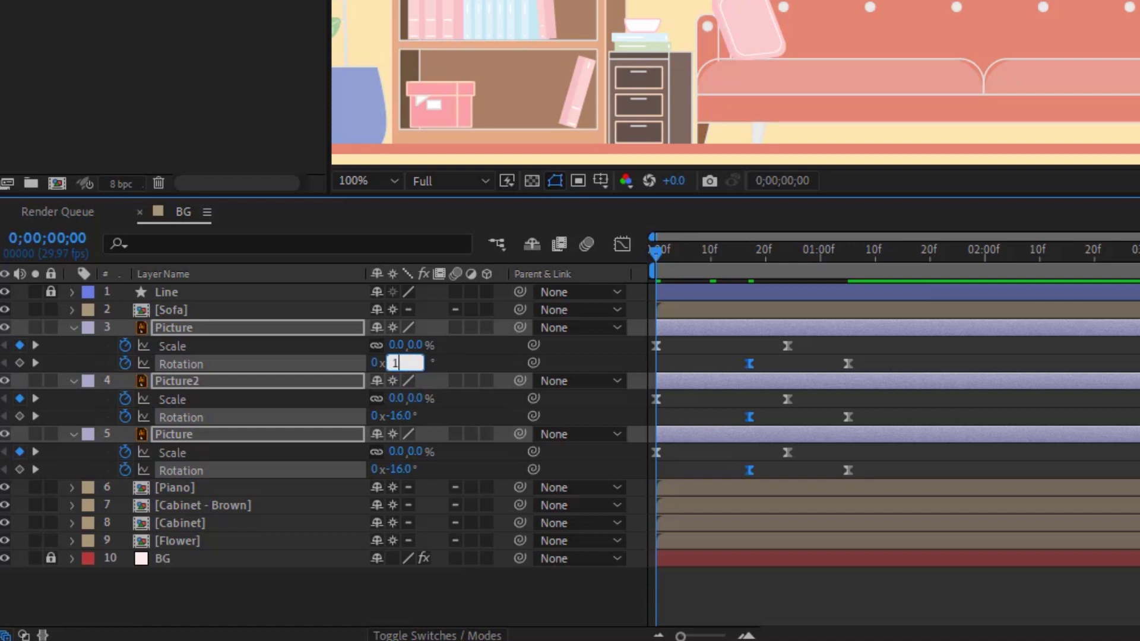
pyautogui.write('4')
pyautogui.press('Return')
pyautogui.press('space')
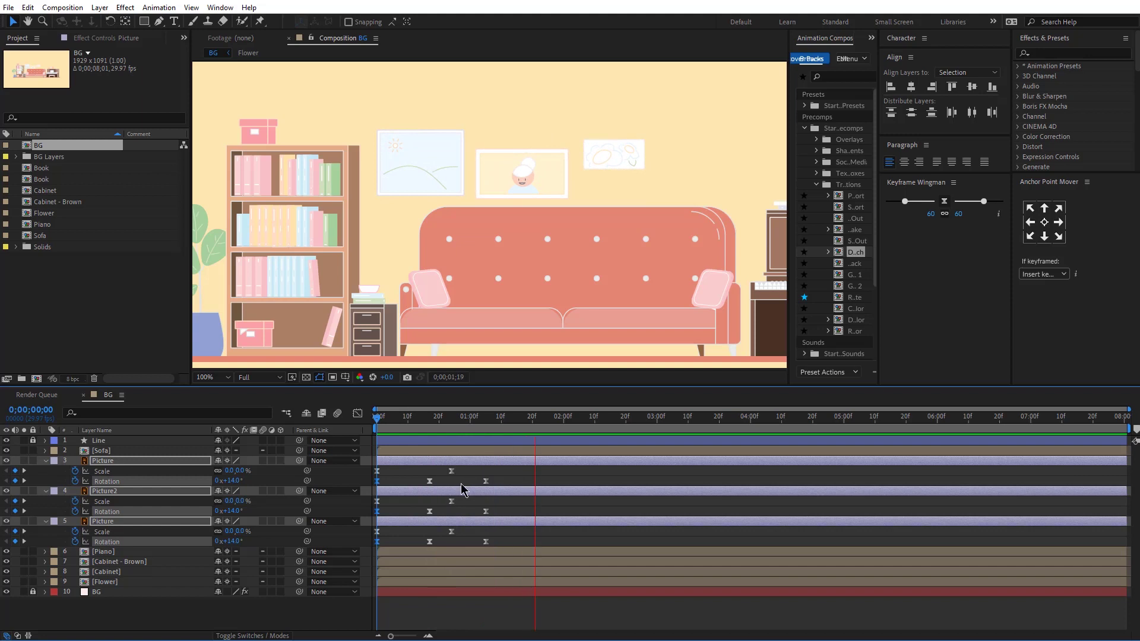
pyautogui.press('space')
# Retime the pictures' final Scale and -16° Rotation keyframes to about frame 16 and the last Rotation keyframes to about 0;00;01;21.
pyautogui.moveTo(417, 473); pyautogui.dragTo(451, 546)
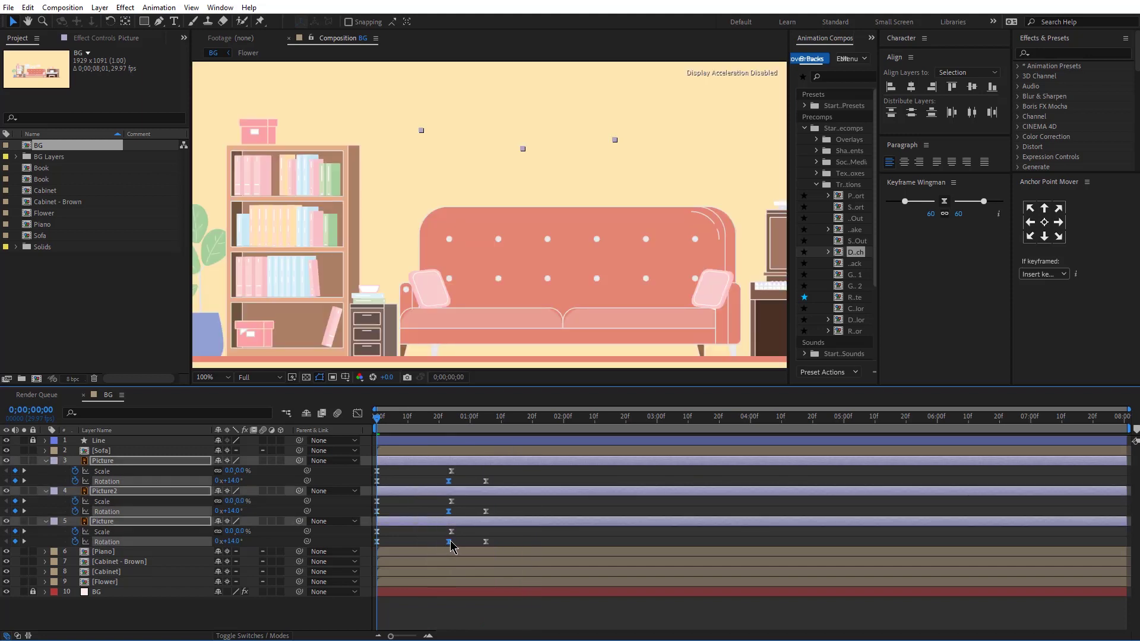
pyautogui.moveTo(475, 479); pyautogui.dragTo(534, 542)
pyautogui.hotkey('ctrl', 'z')
pyautogui.hotkey('ctrl', 'z')
pyautogui.hotkey('ctrl', 'z')
pyautogui.hotkey('ctrl', 'z')
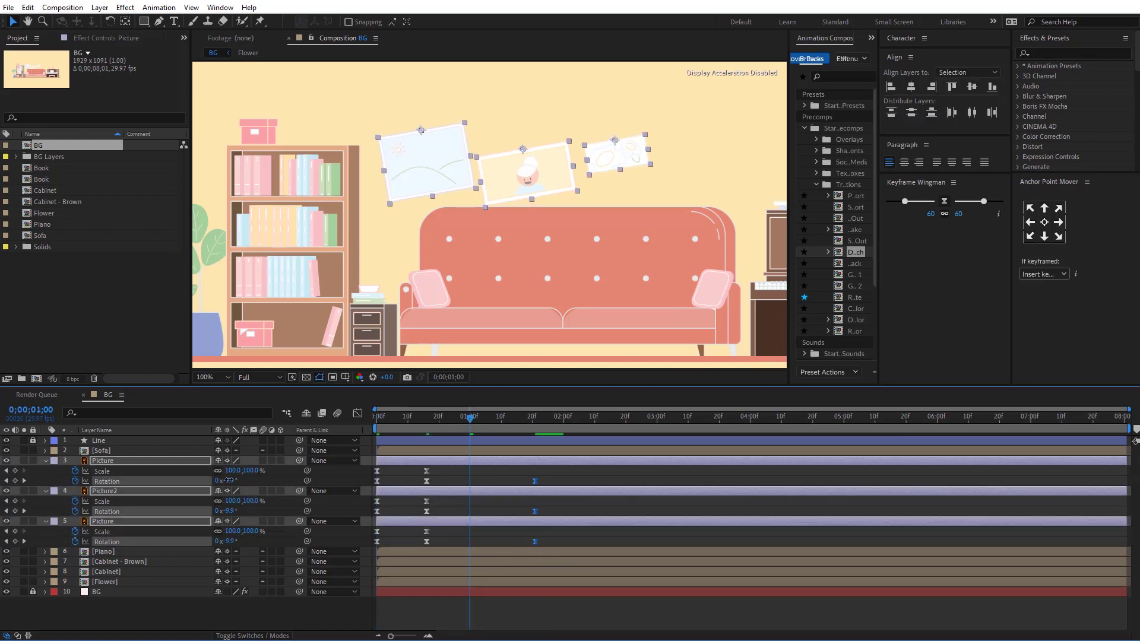
# Add Rotation keyframes to the three pictures: 8° at 0;00;01;00 and -6° at 0;00;01;11.
pyautogui.click(231, 481)
pyautogui.write('8')
pyautogui.press('Return')
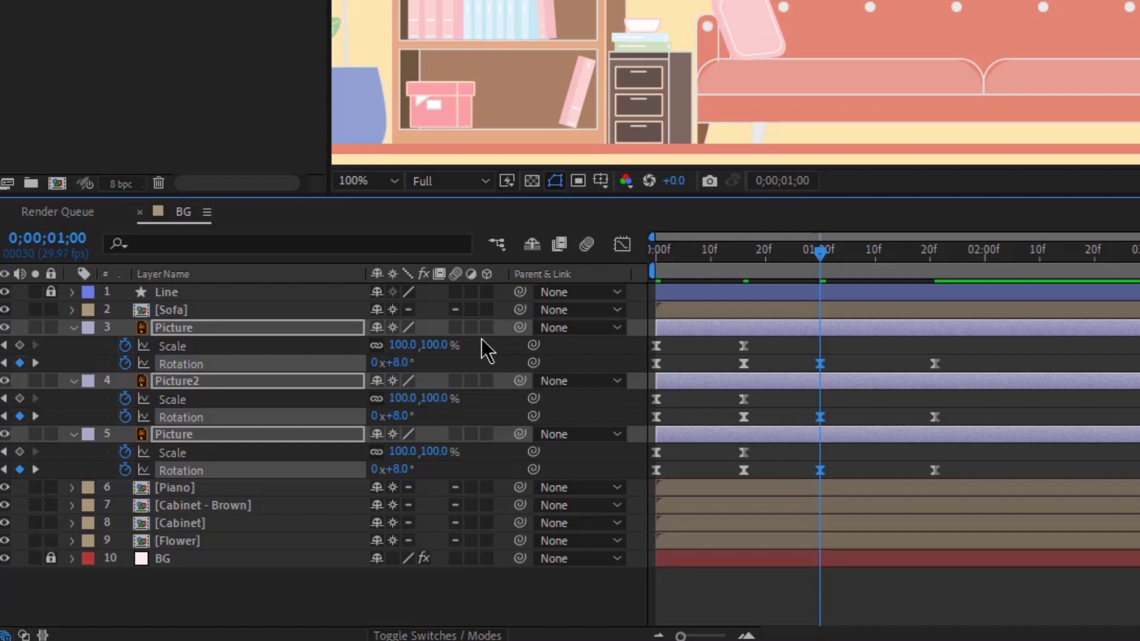
pyautogui.moveTo(869, 263); pyautogui.dragTo(881, 265)
pyautogui.click(398, 363)
pyautogui.write('-')
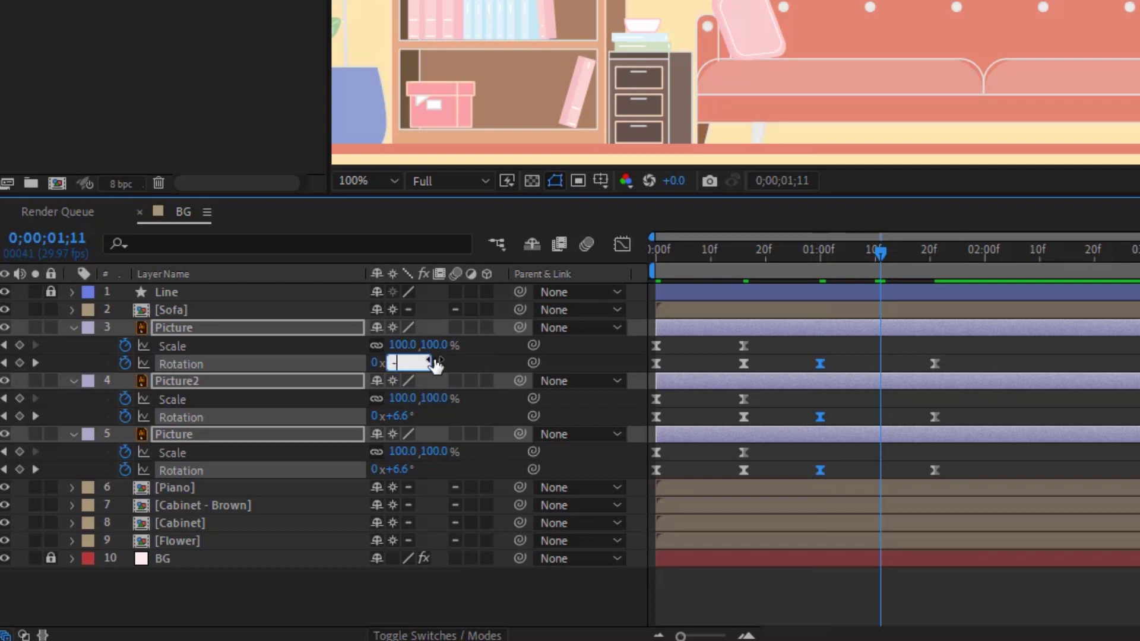
pyautogui.write('6')
pyautogui.press('Return')
# Move the pictures' last Rotation keyframes to about 0;00;01;27 and preview the animation.
pyautogui.moveTo(909, 356); pyautogui.dragTo(967, 472)
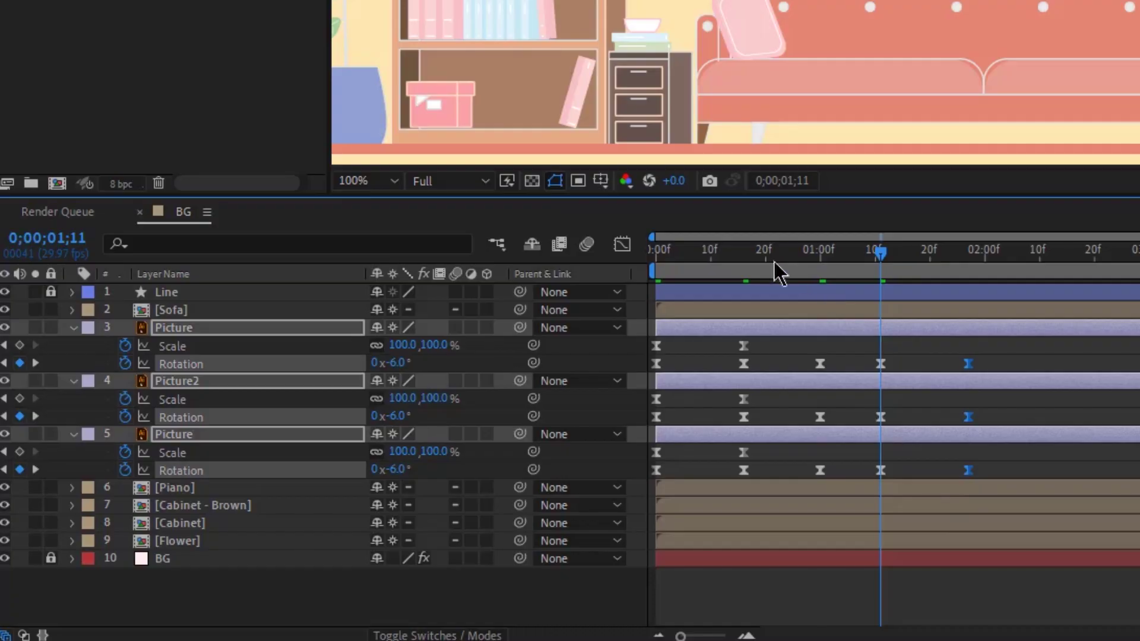
pyautogui.press('space')
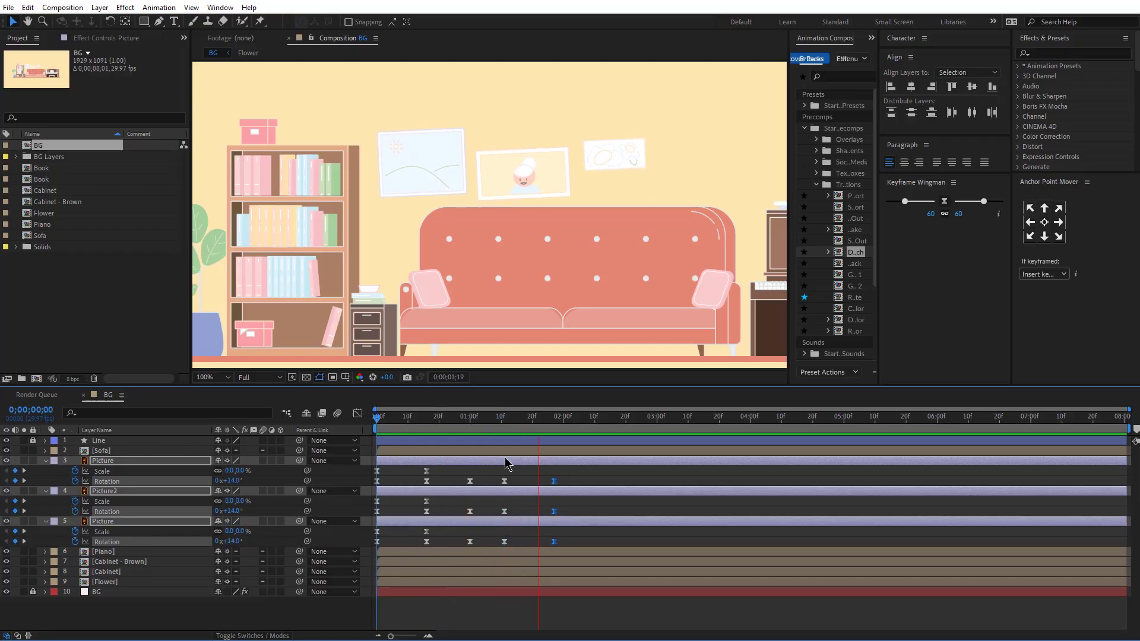
# Move the pictures' last two Rotation keyframes to about 0;00;01;17 and 0;00;02;03, and preview the swing.
pyautogui.press('space')
pyautogui.moveTo(494, 475); pyautogui.dragTo(572, 543)
pyautogui.press('space')
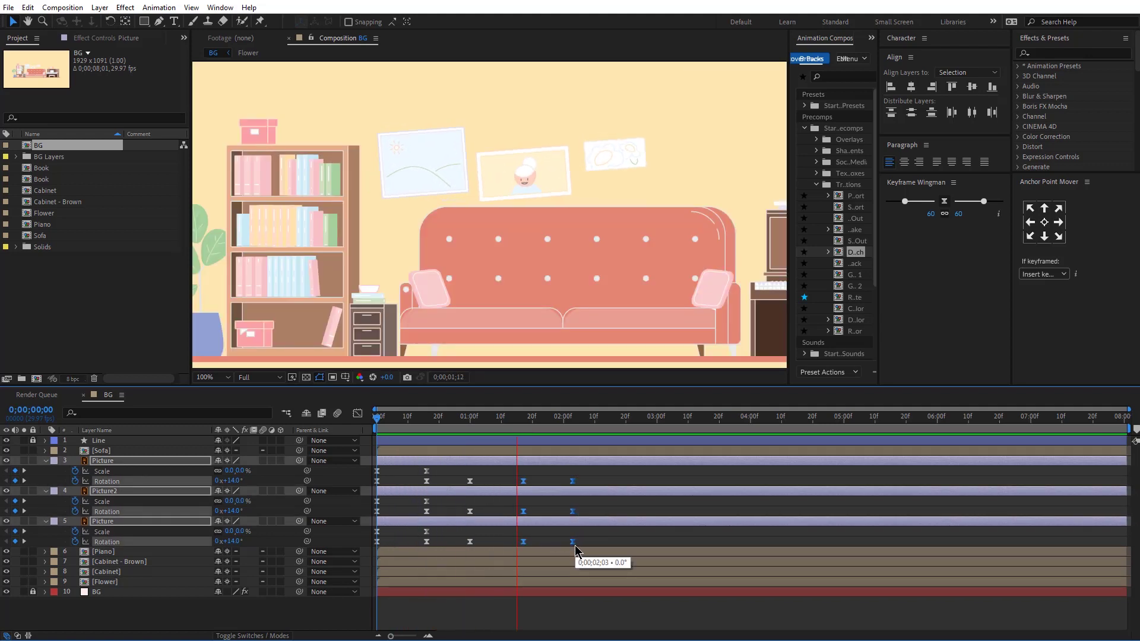
pyautogui.press('space')
# Stagger the picture layers so Picture2 starts about 5 frames in and the uppermost Picture about 14 frames in, and preview the scene.
pyautogui.moveTo(394, 491); pyautogui.dragTo(434, 463)
pyautogui.press('space')
pyautogui.scroll(-2, 583, 209)
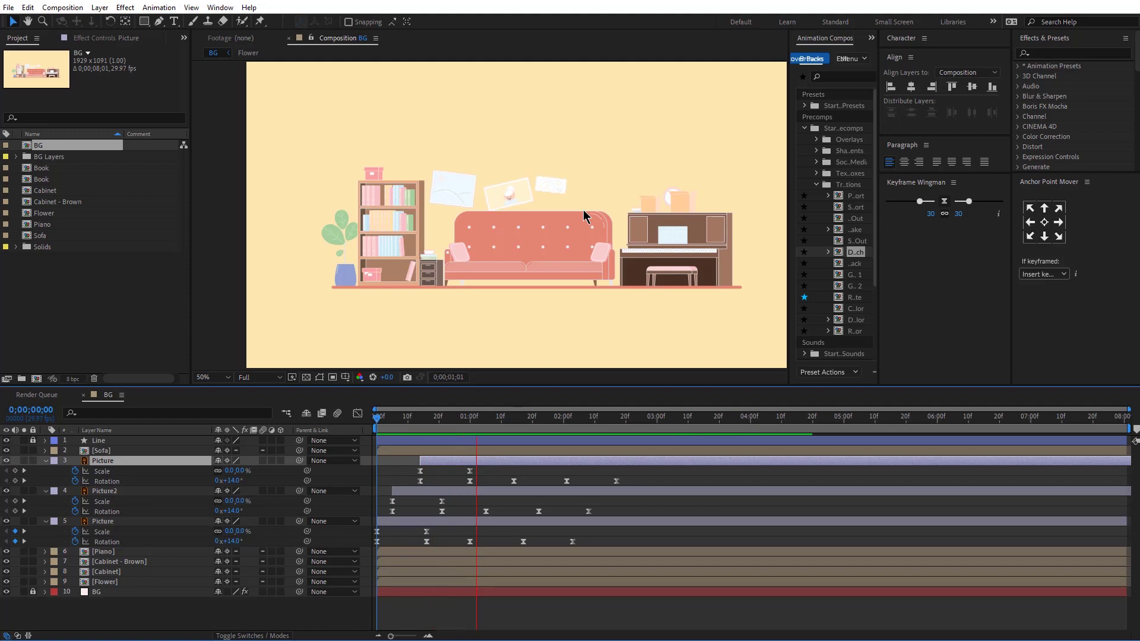
pyautogui.press('space')
# Inside the Sofa pre-composition, move the Sofa layer's anchor point to its bottom centre and parent both Pillow layers to it.
pyautogui.moveTo(444, 418); pyautogui.dragTo(452, 418)
pyautogui.click(503, 249)
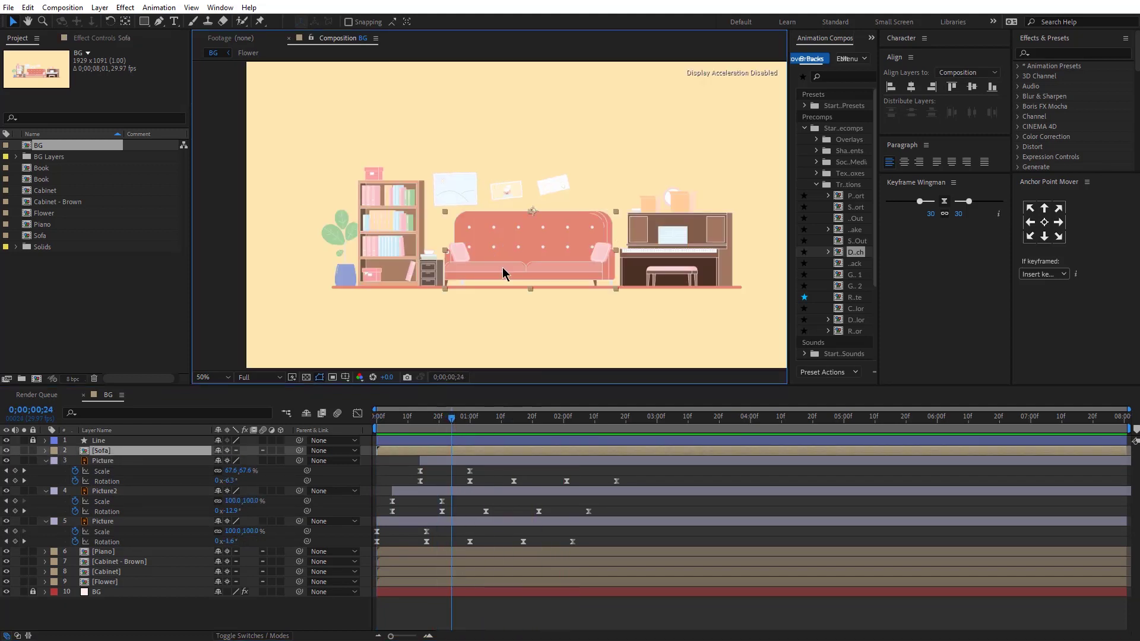
pyautogui.doubleClick(502, 267)
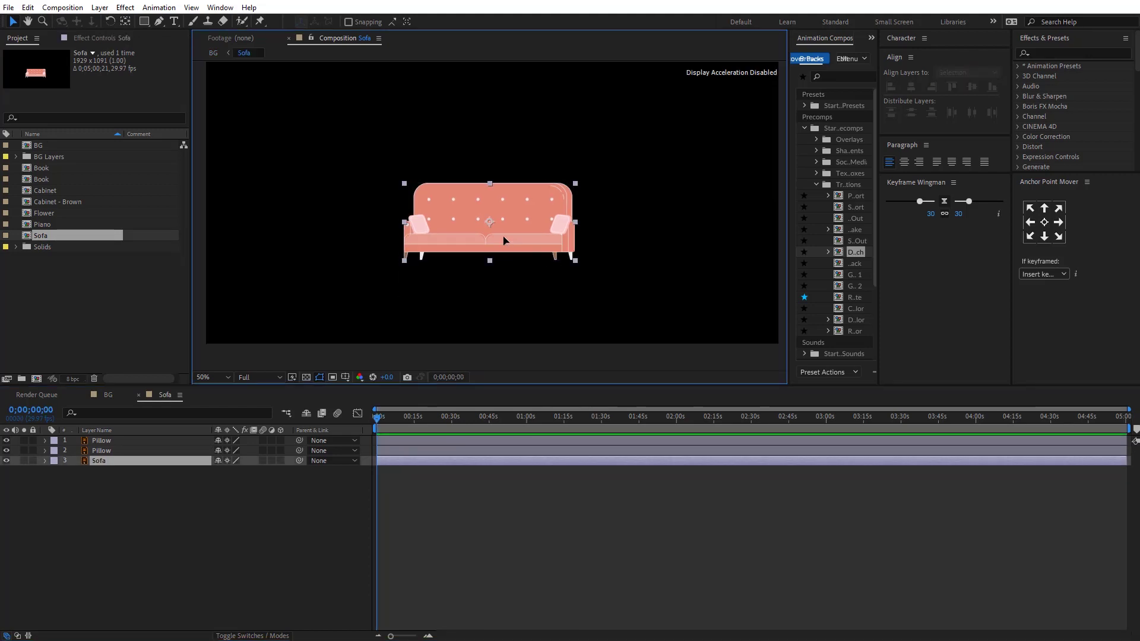
pyautogui.click(1044, 236)
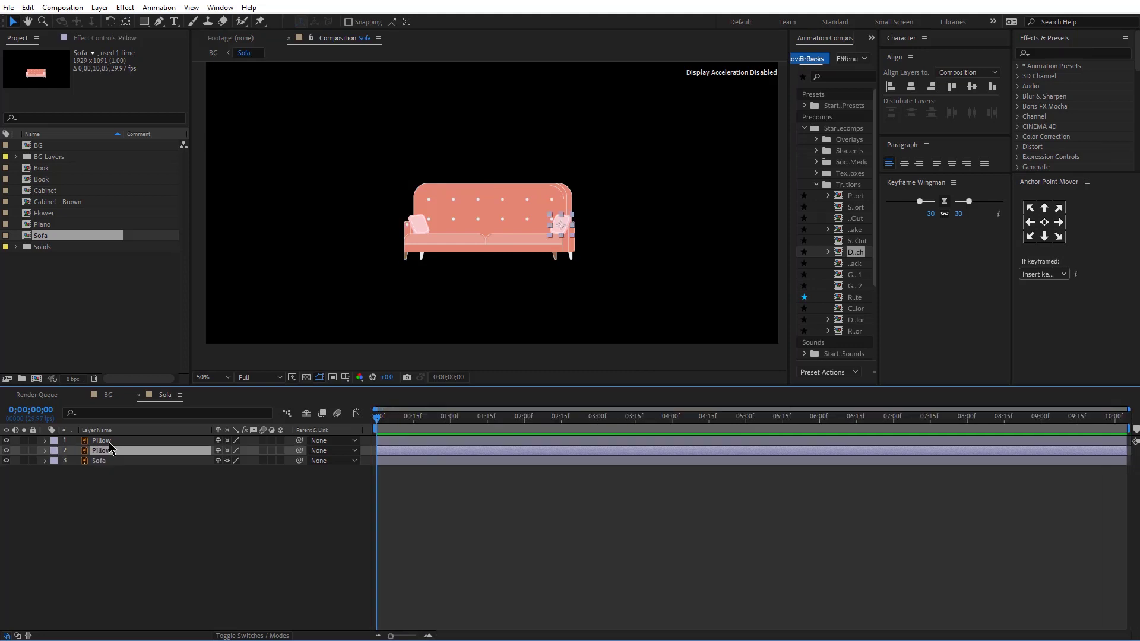
pyautogui.moveTo(312, 435); pyautogui.dragTo(107, 470)
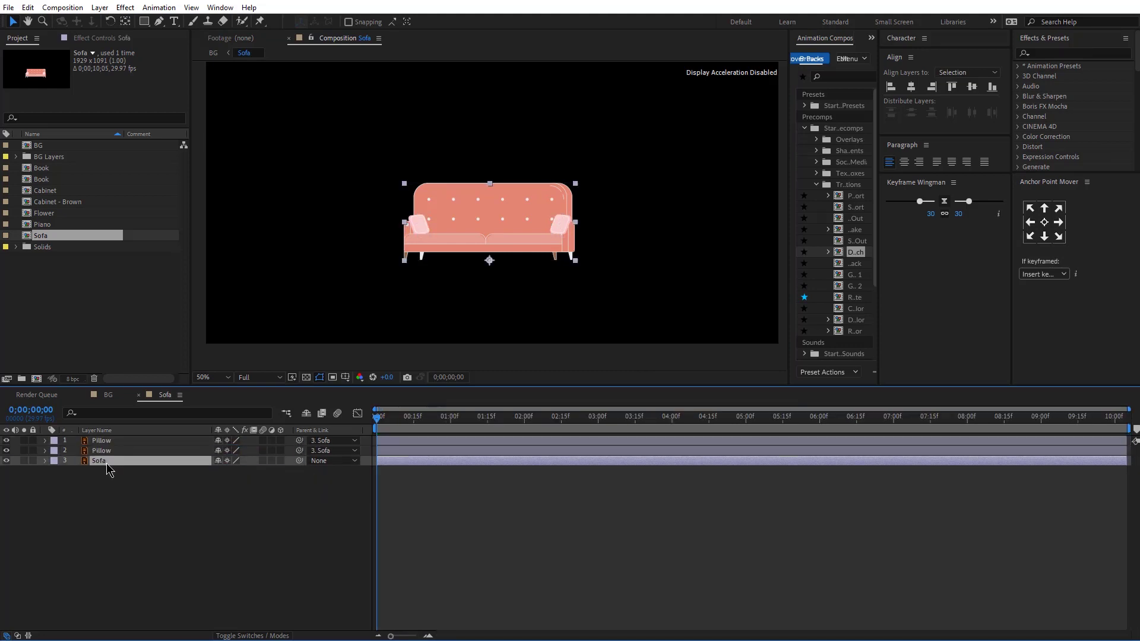
# Add Position, Scale and Rotation keyframes to the Sofa layer at the first frame and show all its keyframed properties.
pyautogui.press('p')
pyautogui.click(74, 470)
pyautogui.press('s')
pyautogui.click(75, 470)
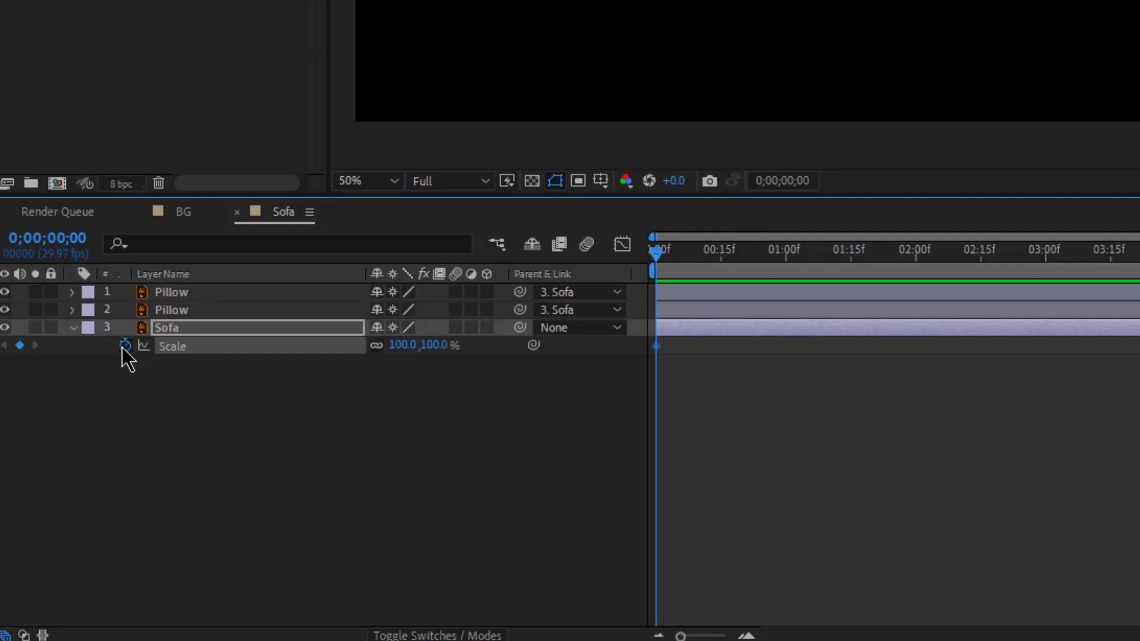
pyautogui.press('r')
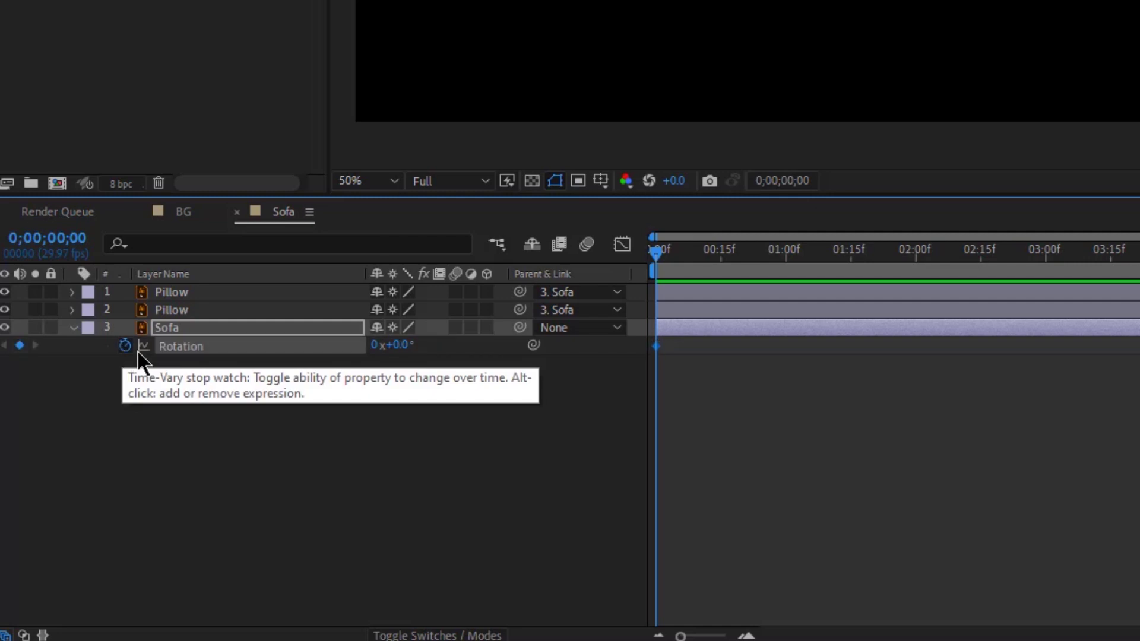
pyautogui.press('u')
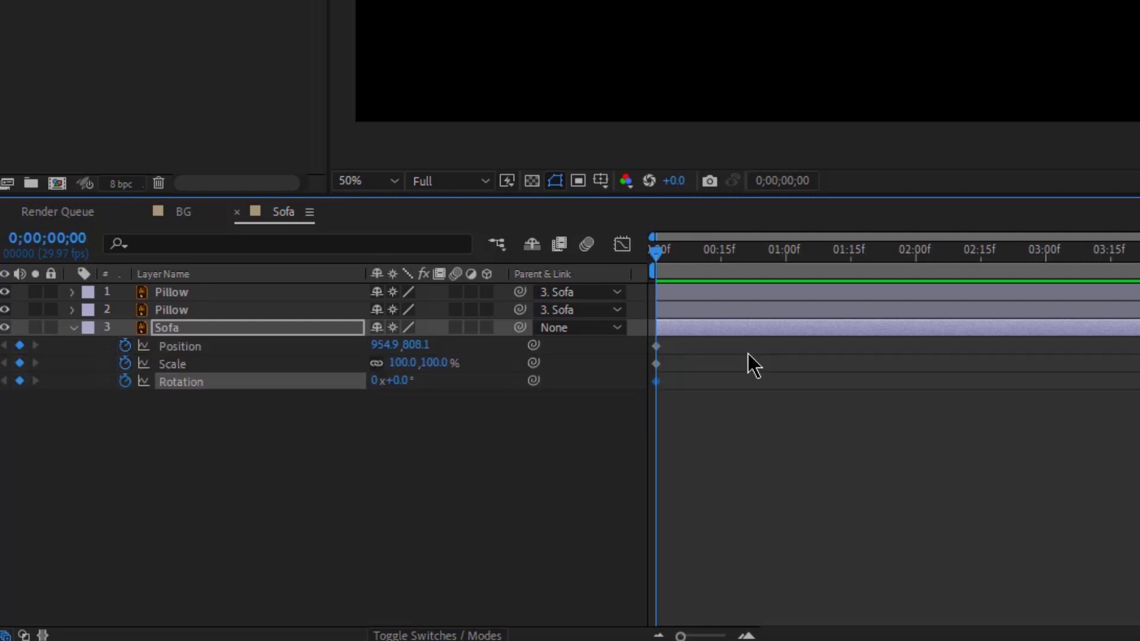
# Easy-ease the Sofa's Position, Scale and Rotation keyframes and move them to 0;00;01;00.
pyautogui.moveTo(687, 344); pyautogui.dragTo(569, 502)
pyautogui.moveTo(688, 636); pyautogui.dragTo(706, 637)
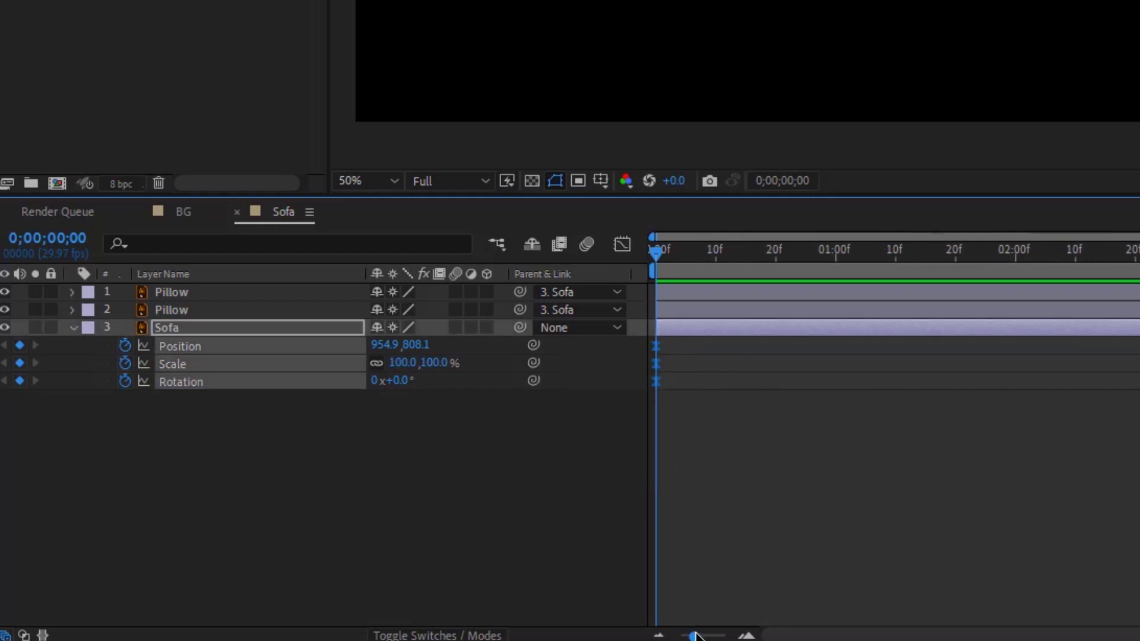
pyautogui.moveTo(654, 352); pyautogui.dragTo(912, 364)
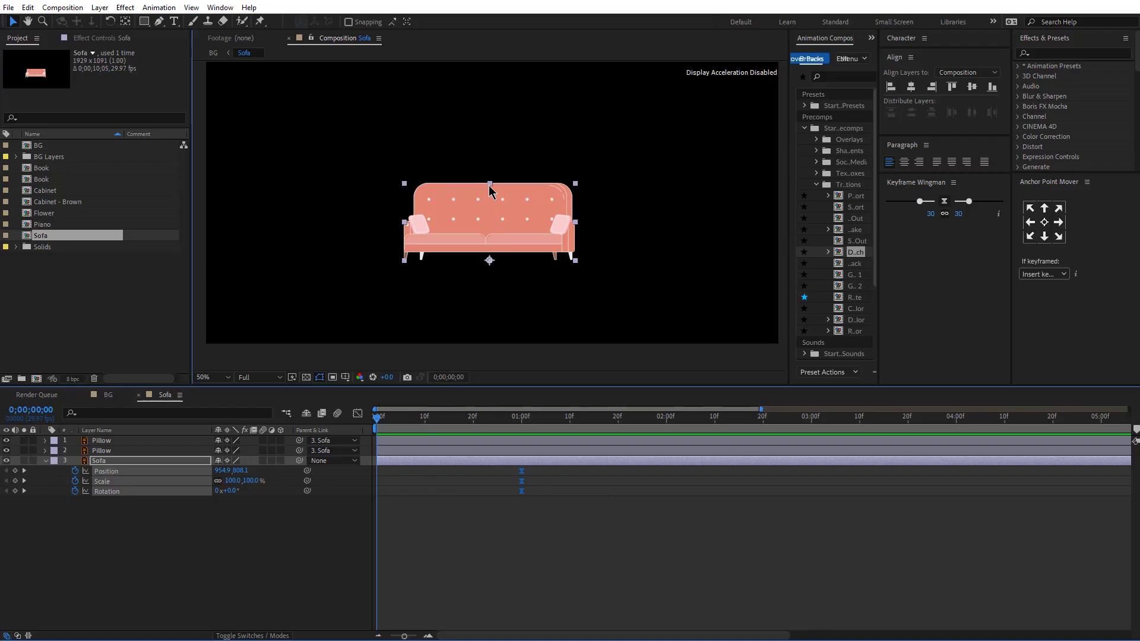
# Keyframe the sofa lowered to Y 1052.1 and squashed to 74.6% height at the first frame, and raised with 112.3% height at 0;00;00;13.
pyautogui.moveTo(491, 188); pyautogui.dragTo(521, 302)
pyautogui.click(440, 419)
pyautogui.moveTo(535, 466); pyautogui.dragTo(509, 483)
pyautogui.hotkey('ctrl', 'c')
pyautogui.hotkey('ctrl', 'v')
pyautogui.moveTo(518, 217); pyautogui.dragTo(489, 128)
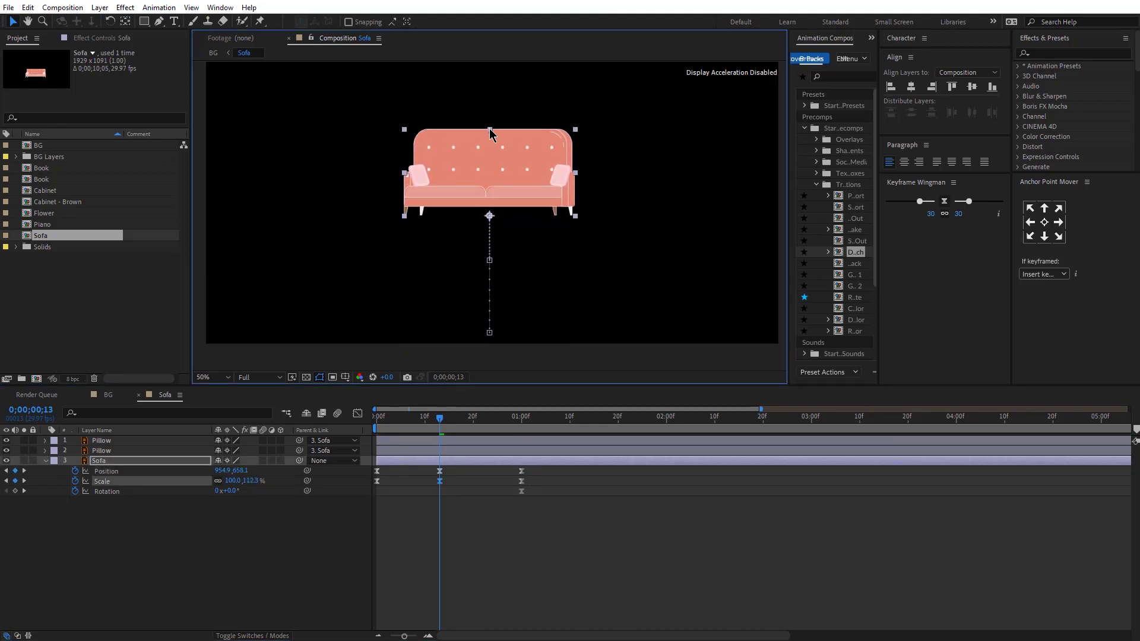
pyautogui.moveTo(511, 165); pyautogui.dragTo(511, 186)
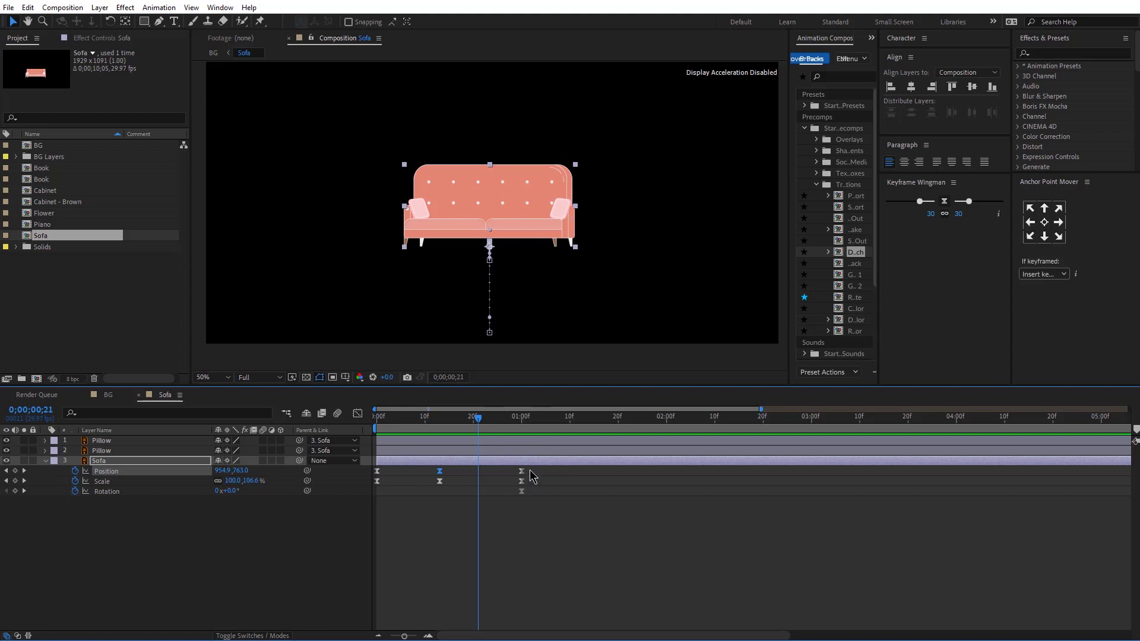
# Copy the Sofa's final Position and Scale keyframes to 0;00;00;21 and squash its height there to 94.6%.
pyautogui.moveTo(530, 466); pyautogui.dragTo(515, 486)
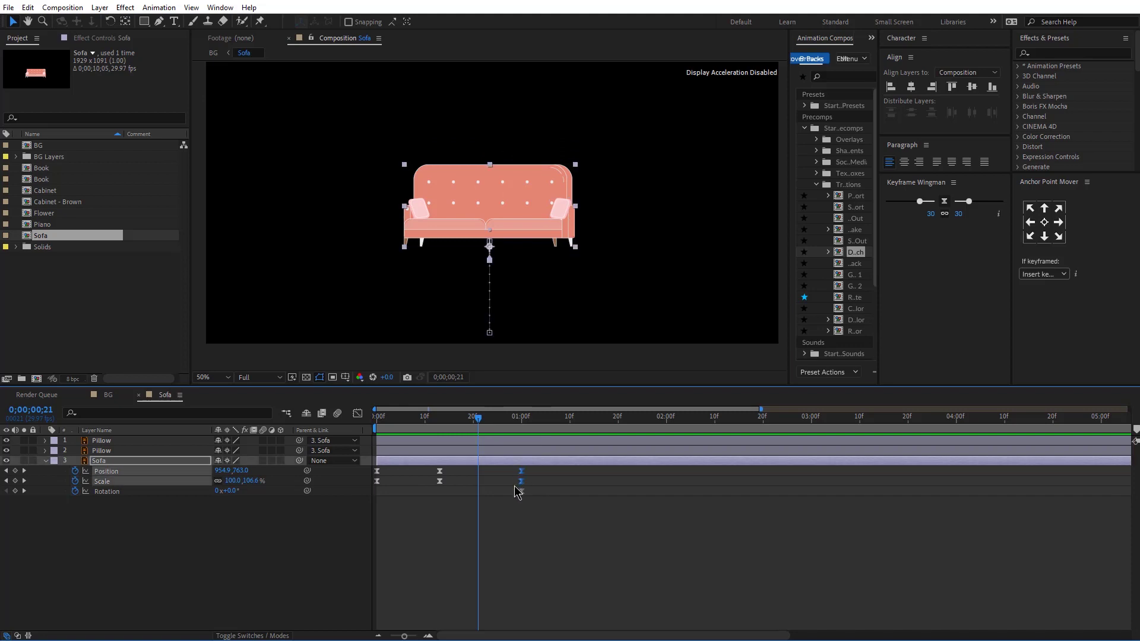
pyautogui.hotkey('ctrl', 'c')
pyautogui.hotkey('ctrl', 'v')
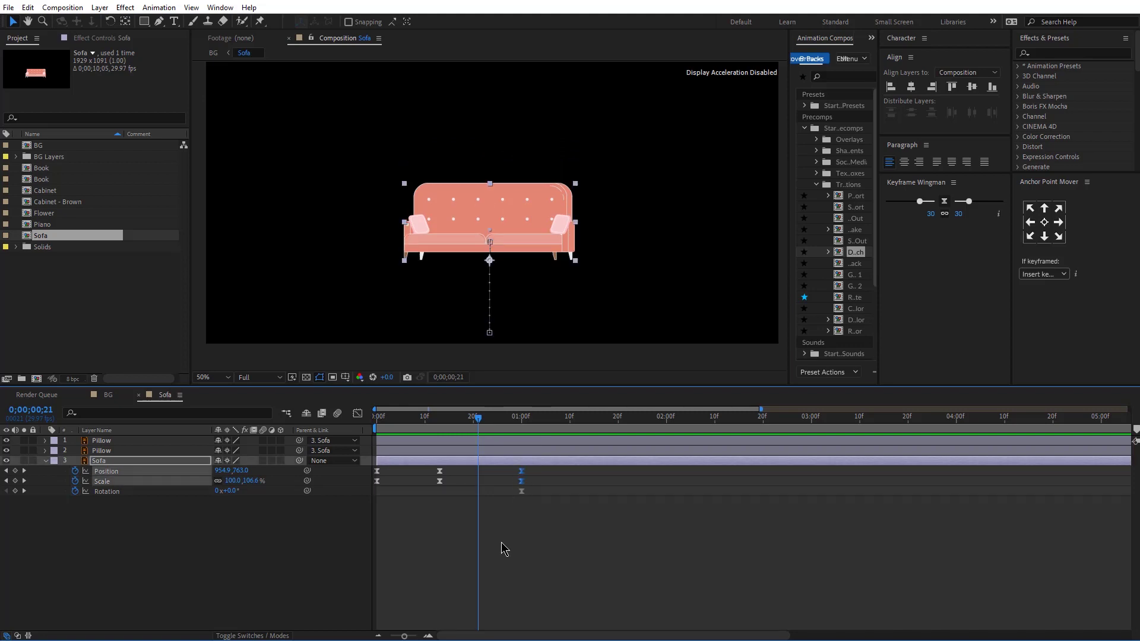
pyautogui.click(503, 543)
pyautogui.click(489, 191)
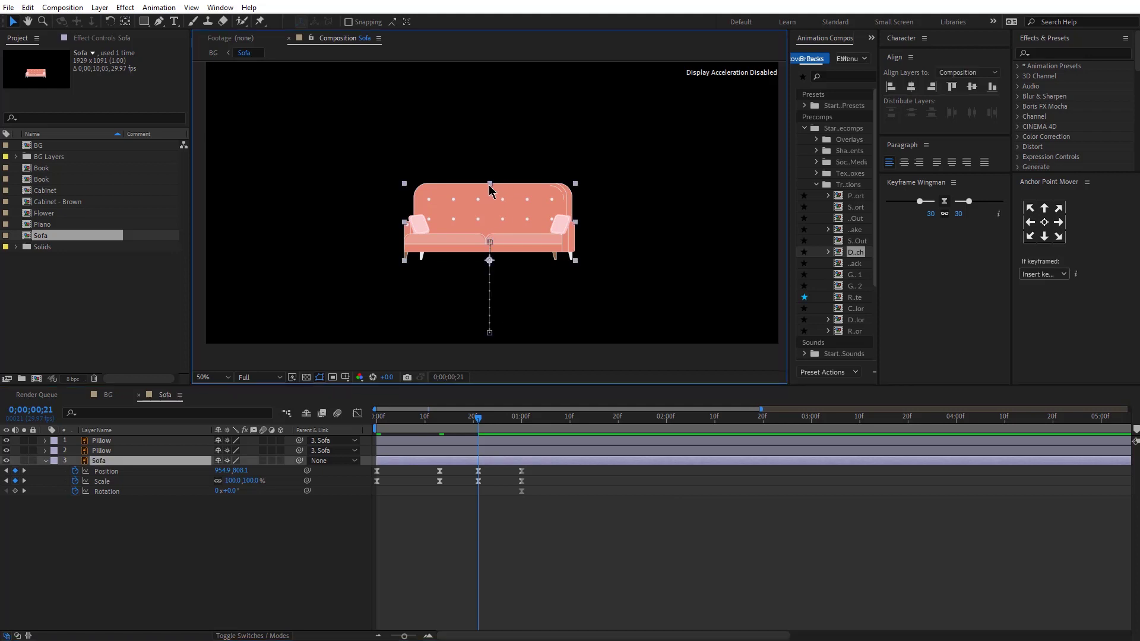
pyautogui.moveTo(490, 193); pyautogui.dragTo(491, 197)
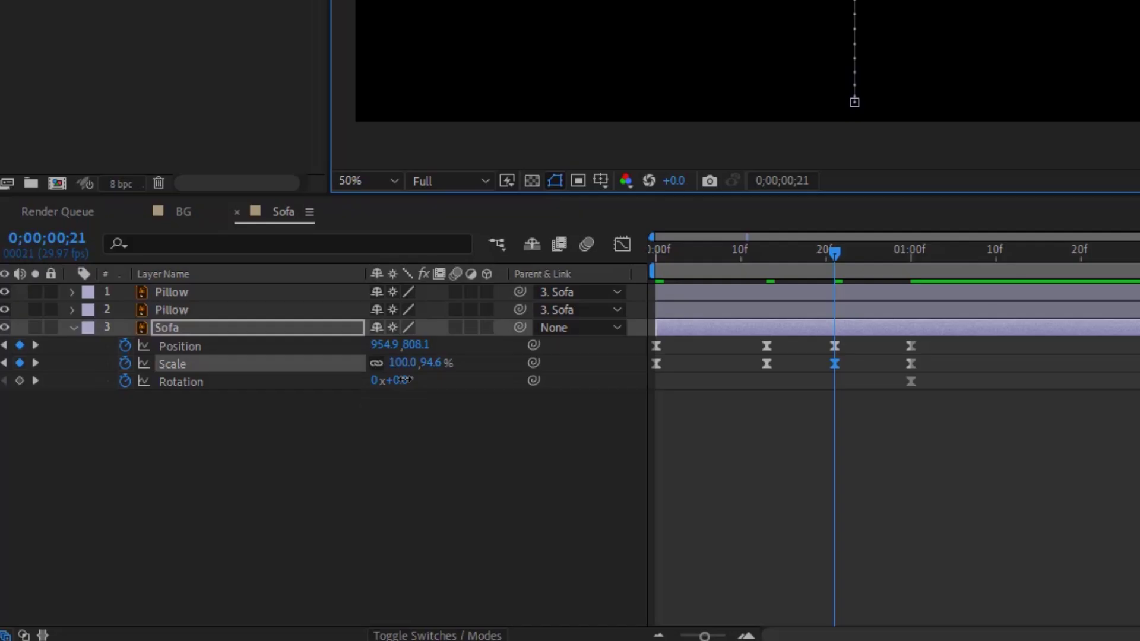
# Keyframe the Sofa's Rotation at 3° at 0;00;00;21 and 0° at 0;00;00;09, and preview the motion.
pyautogui.click(231, 491)
pyautogui.press('Return')
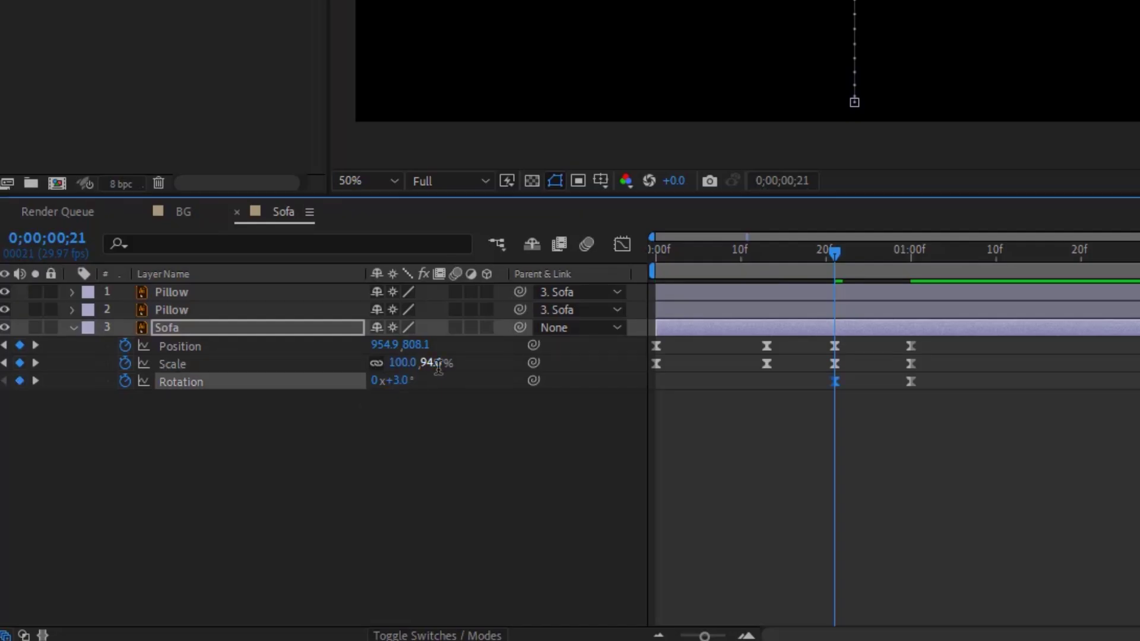
pyautogui.click(732, 249)
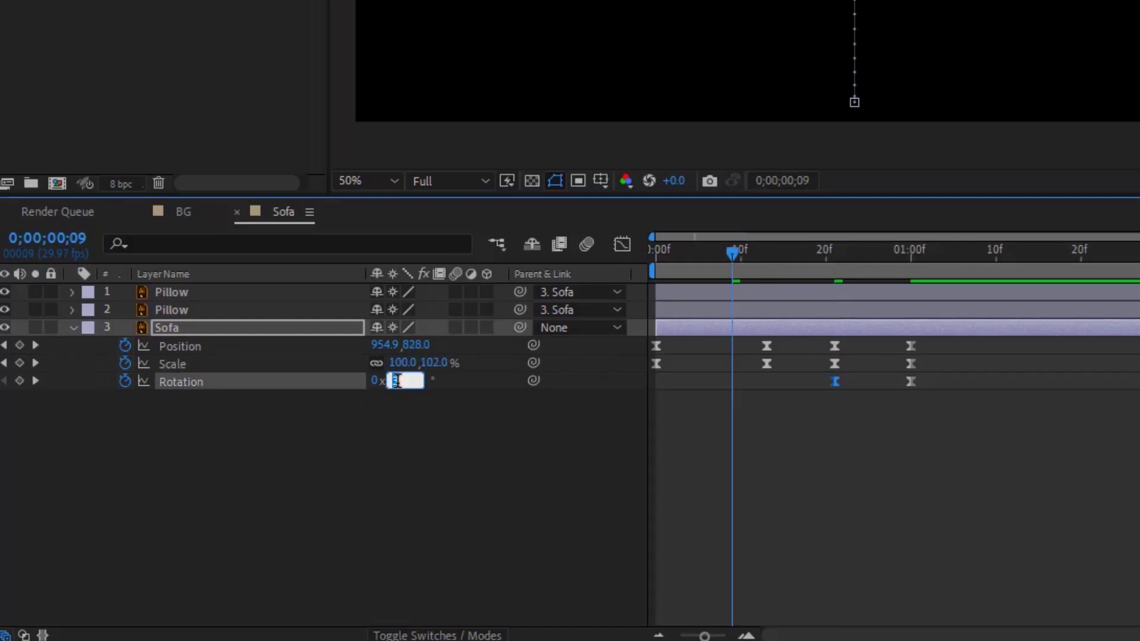
pyautogui.press('space')
pyautogui.press('Home')
# Tighten the Sofa's timing, moving its middle Position and Scale keyframes to frames 8 and 14 and the final keyframes to 0;00;00;23.
pyautogui.moveTo(700, 341); pyautogui.dragTo(813, 409)
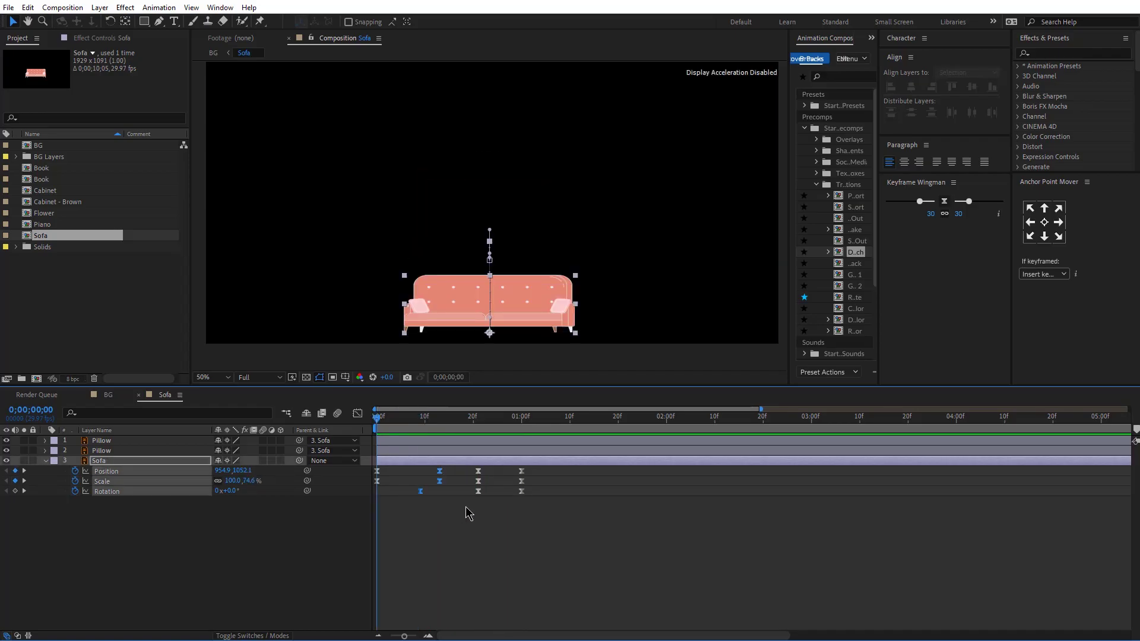
pyautogui.moveTo(439, 471); pyautogui.dragTo(503, 491)
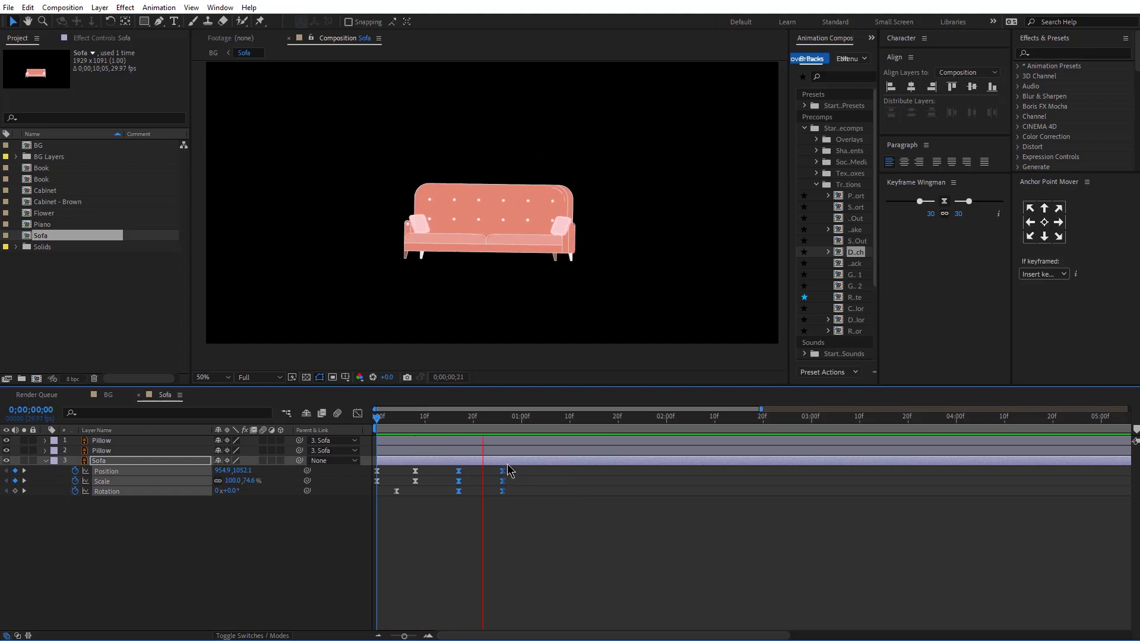
pyautogui.moveTo(445, 469); pyautogui.dragTo(534, 533)
pyautogui.moveTo(503, 492); pyautogui.dragTo(488, 493)
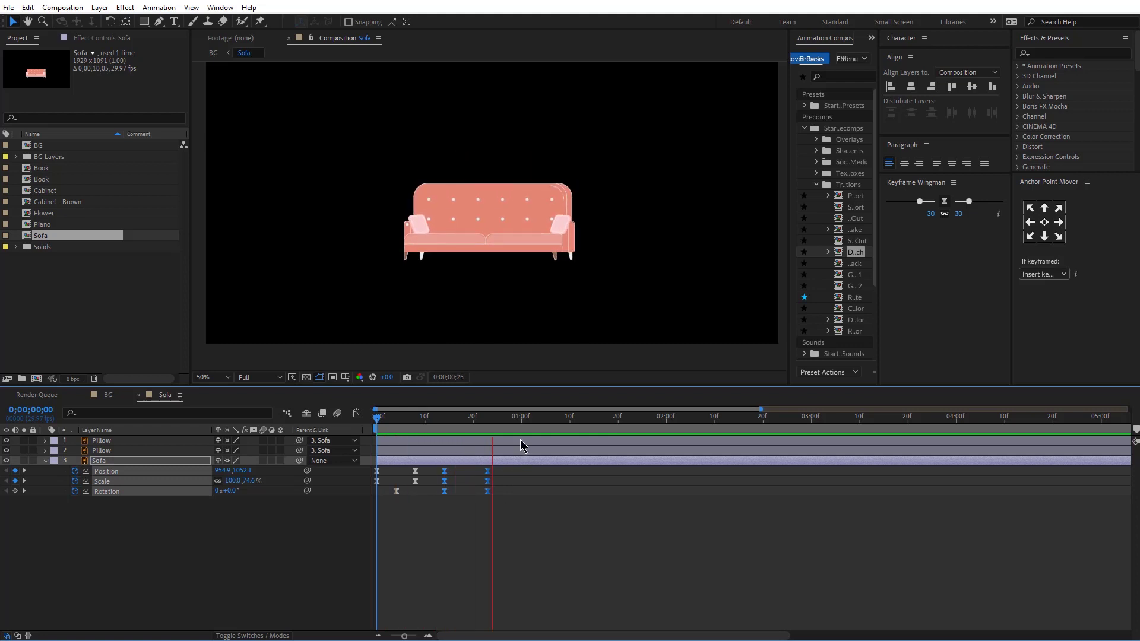
pyautogui.press('space')
# Move both pillows' anchor points to their bottom centre and shift the pillows slightly down toward the sofa seat.
pyautogui.click(395, 449)
pyautogui.keyDown('shift'); pyautogui.click(393, 440); pyautogui.keyUp('shift')
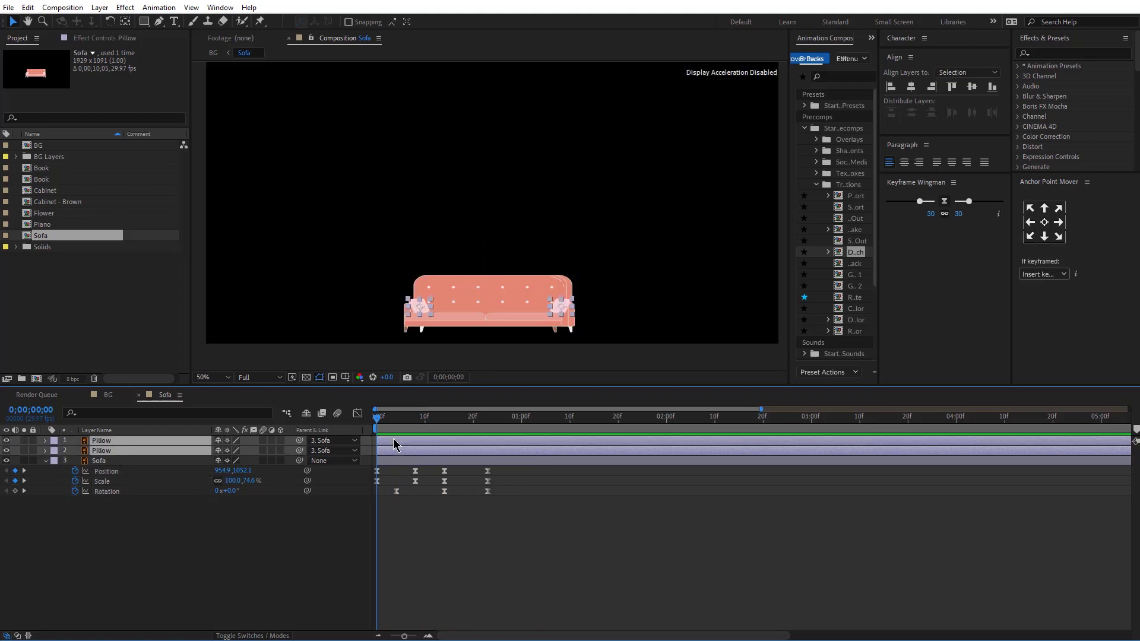
pyautogui.click(1042, 237)
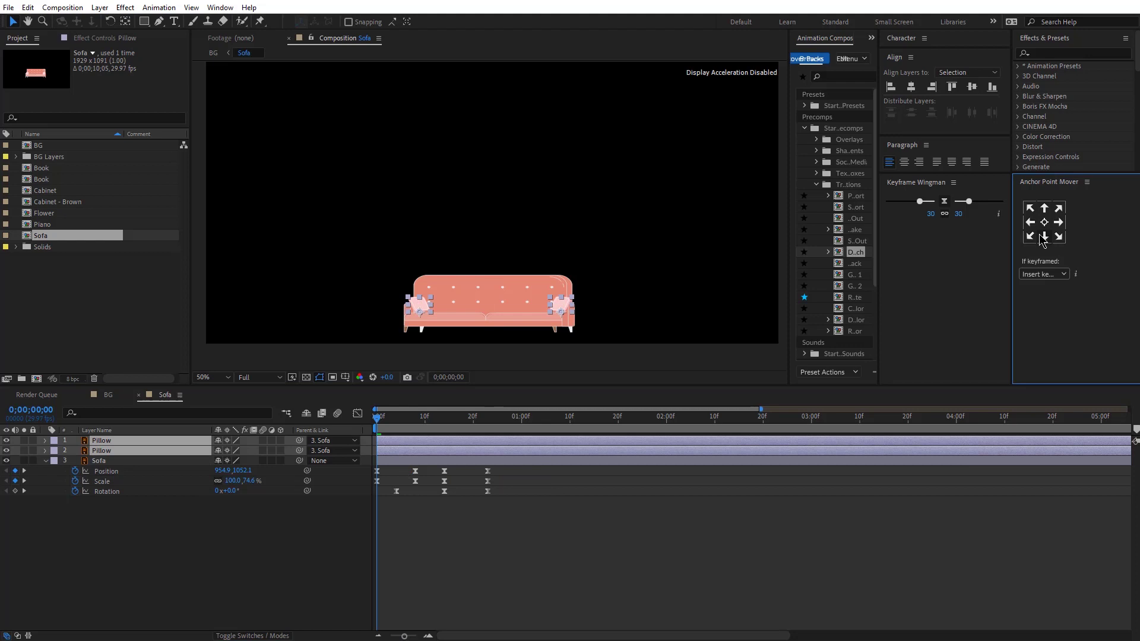
pyautogui.press('.')
pyautogui.moveTo(450, 339); pyautogui.dragTo(425, 255)
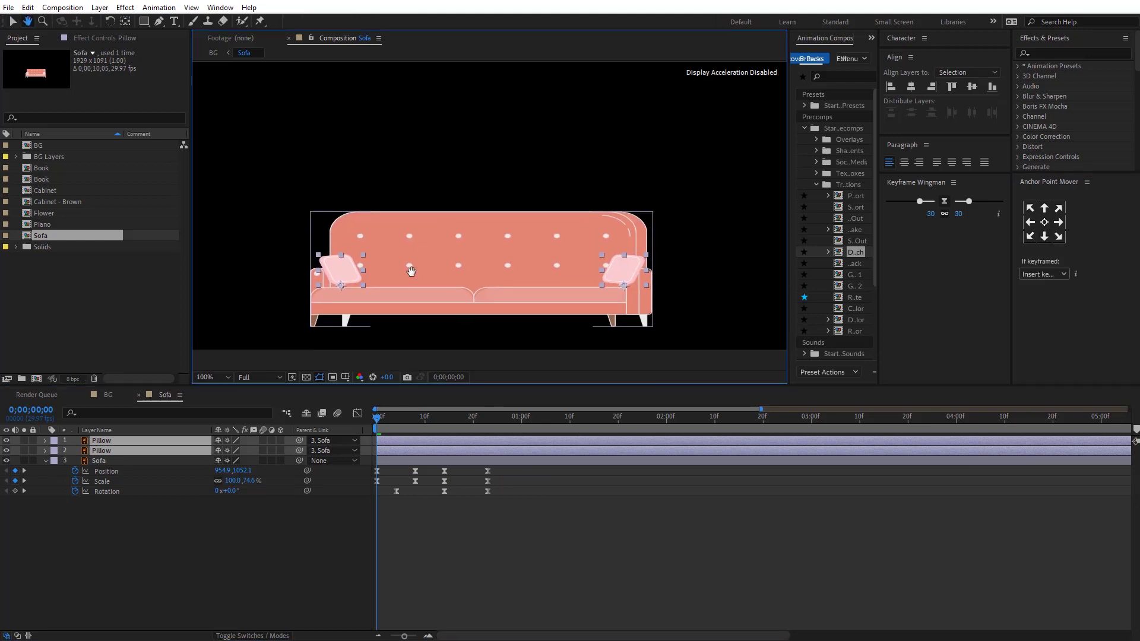
pyautogui.moveTo(352, 270); pyautogui.dragTo(351, 276)
# Keyframe both pillows' Position at the first frame and raise them to Y 102.1 at 0;00;00;08.
pyautogui.press('p')
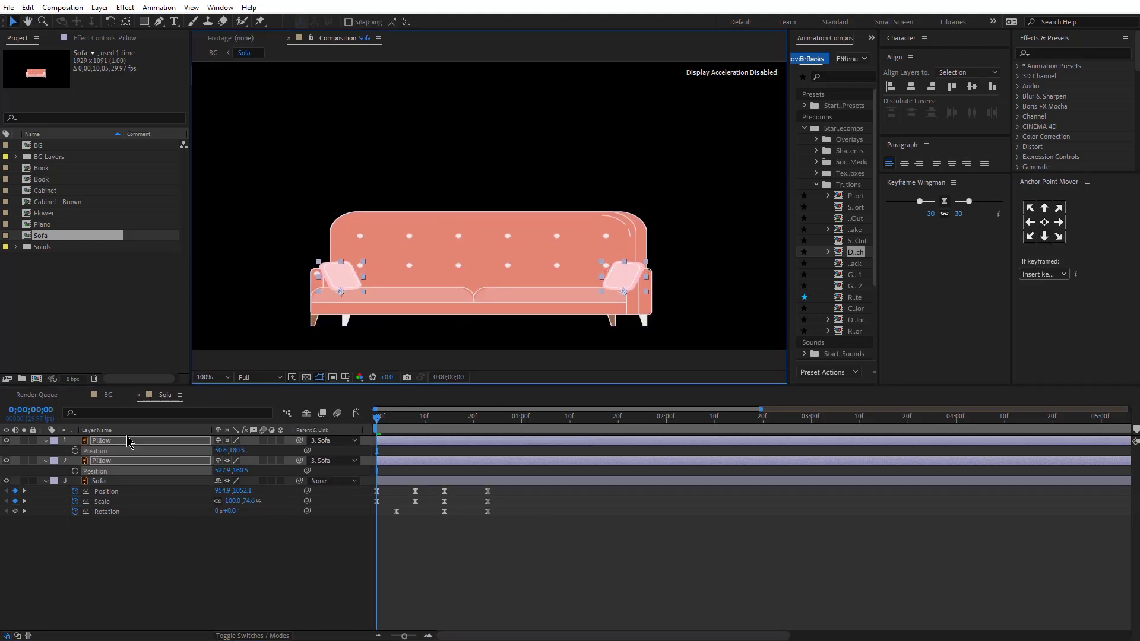
pyautogui.click(75, 452)
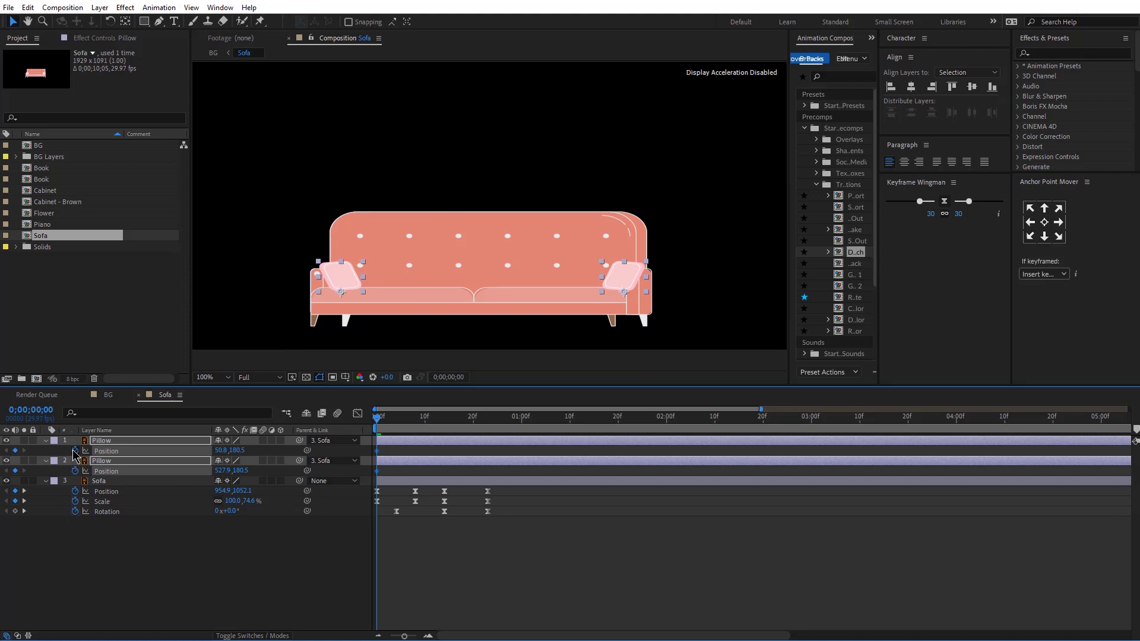
pyautogui.click(418, 418)
pyautogui.press('space')
pyautogui.moveTo(355, 236); pyautogui.dragTo(348, 182)
# Lower both pillows back onto the seat at 0;00;00;23 and add an in-between Position keyframe at 0;00;00;14.
pyautogui.click(445, 420)
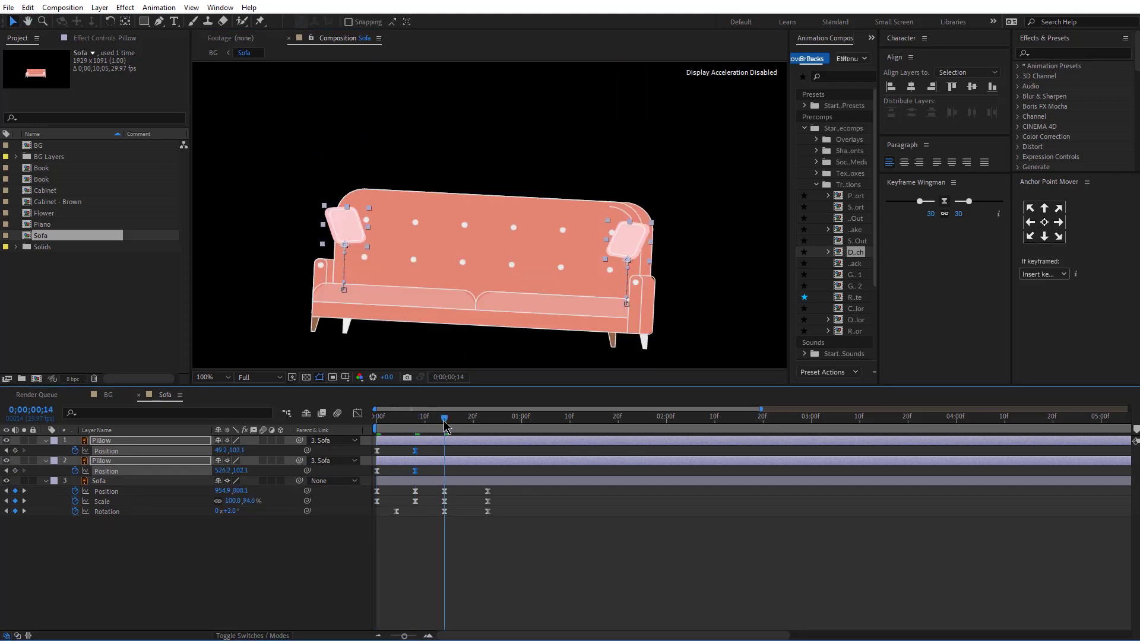
pyautogui.moveTo(445, 420); pyautogui.dragTo(492, 420)
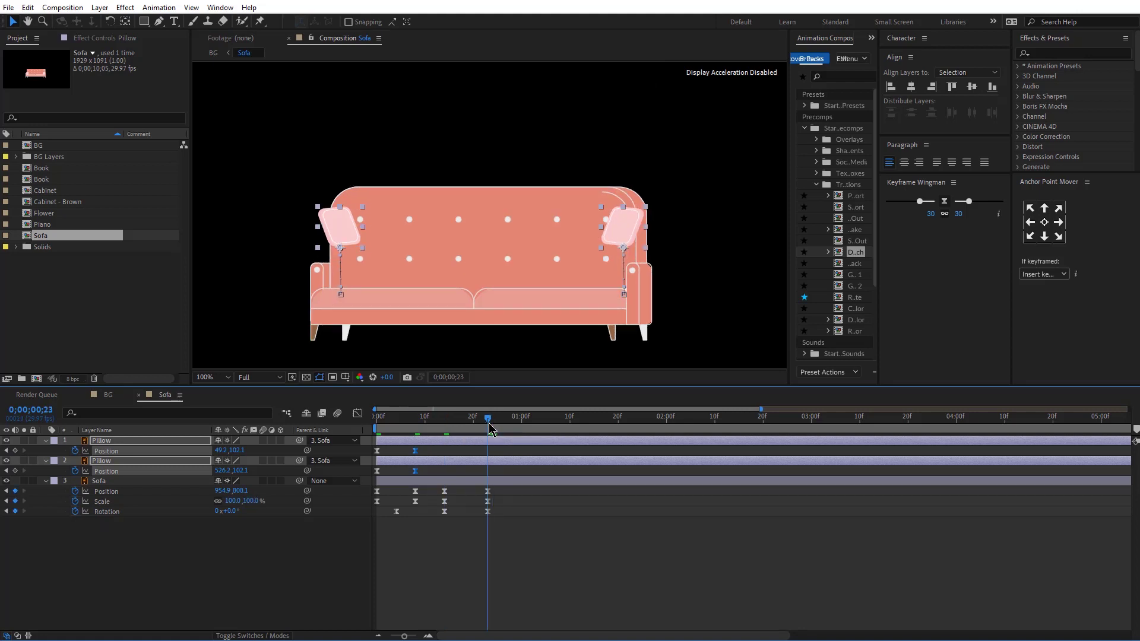
pyautogui.moveTo(331, 229); pyautogui.dragTo(359, 274)
pyautogui.click(444, 421)
# Preview the sofa, delay the upper Pillow layer by about two frames and extend its start back to the first frame.
pyautogui.press('Home')
pyautogui.press('space')
pyautogui.scroll(-2, 446, 237)
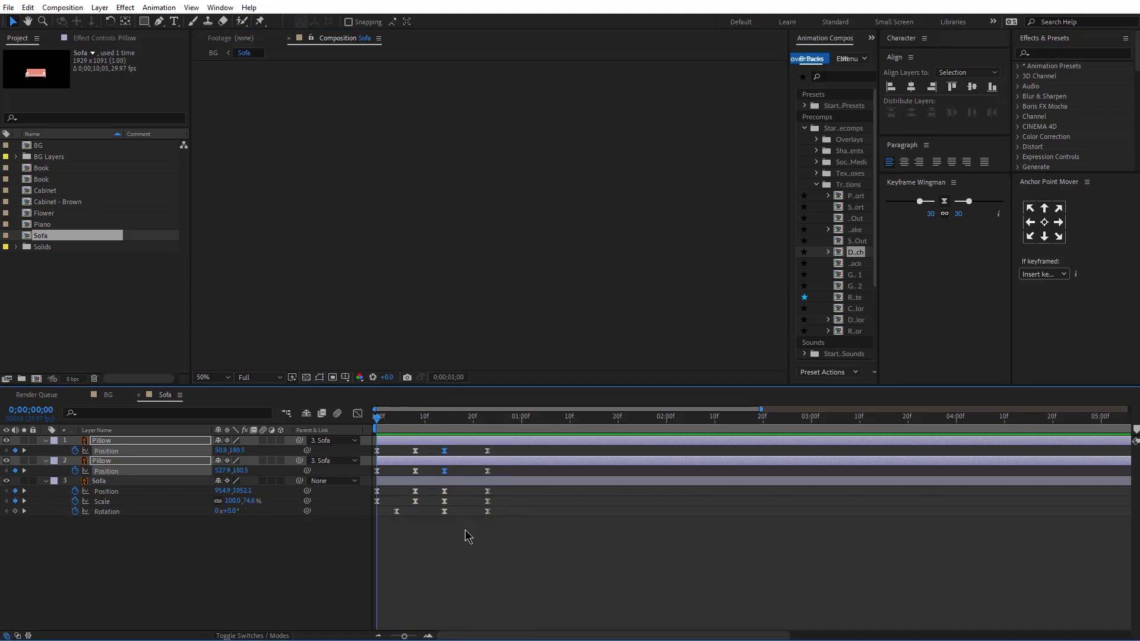
pyautogui.moveTo(399, 441); pyautogui.dragTo(409, 442)
pyautogui.moveTo(387, 439); pyautogui.dragTo(376, 439)
# In the BG composition, draw a rectangular mask on the Sofa layer covering the area above the floor line, and preview it.
pyautogui.click(146, 22)
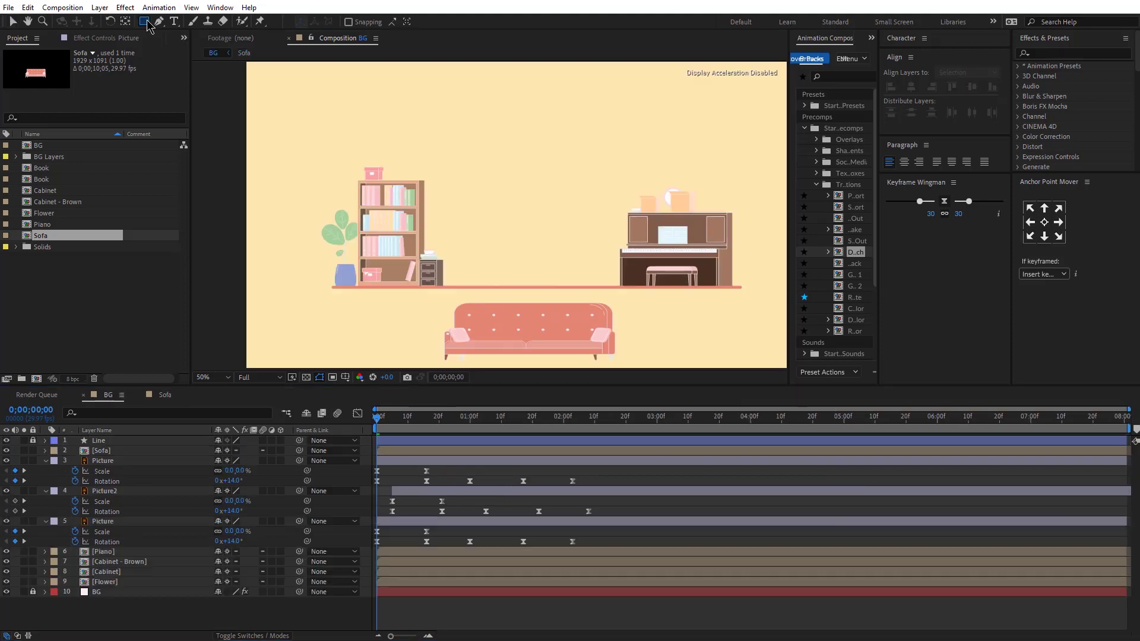
pyautogui.click(123, 450)
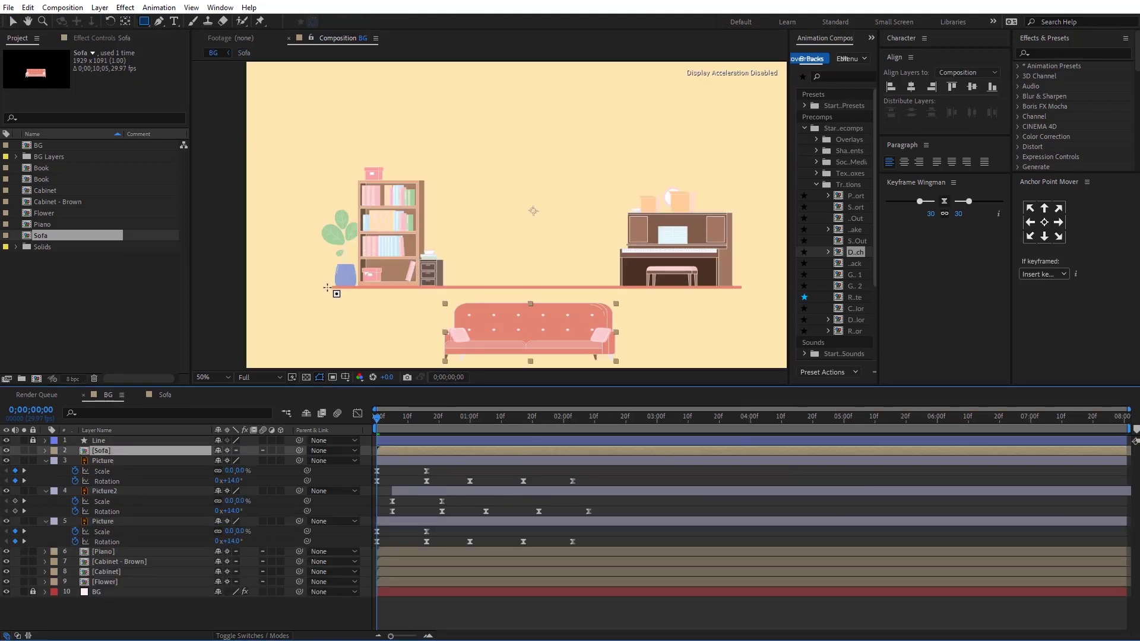
pyautogui.moveTo(328, 287); pyautogui.dragTo(902, 19)
pyautogui.press('space')
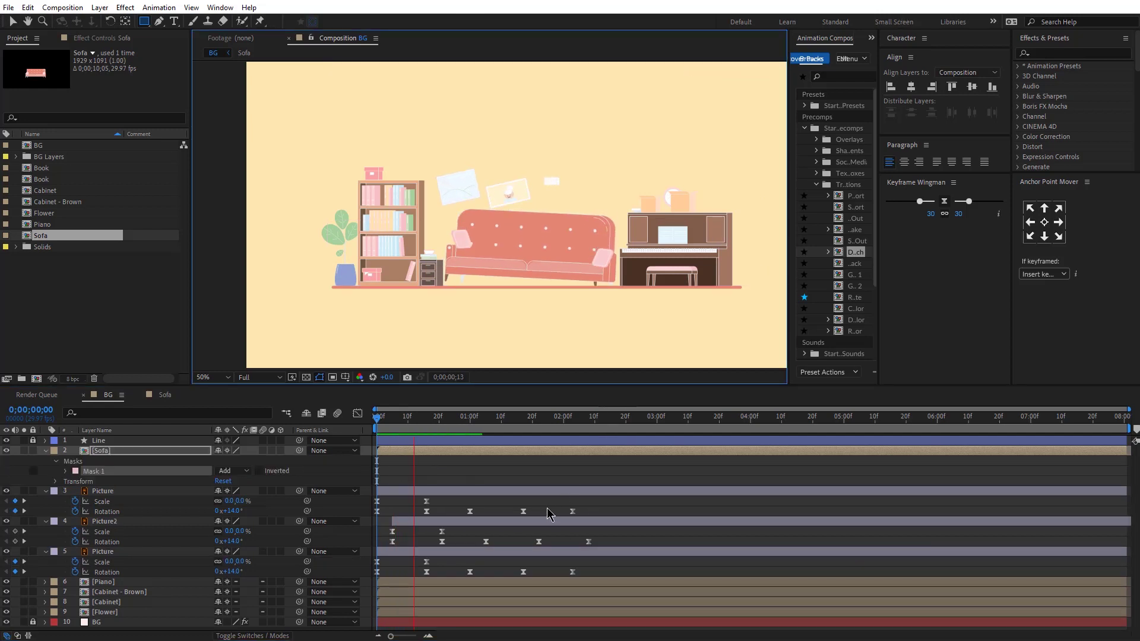
# Delay the Sofa layer to start at about 0;00;00;15, preview the scene and go to 0;00;01;22.
pyautogui.press('space')
pyautogui.moveTo(406, 451); pyautogui.dragTo(447, 455)
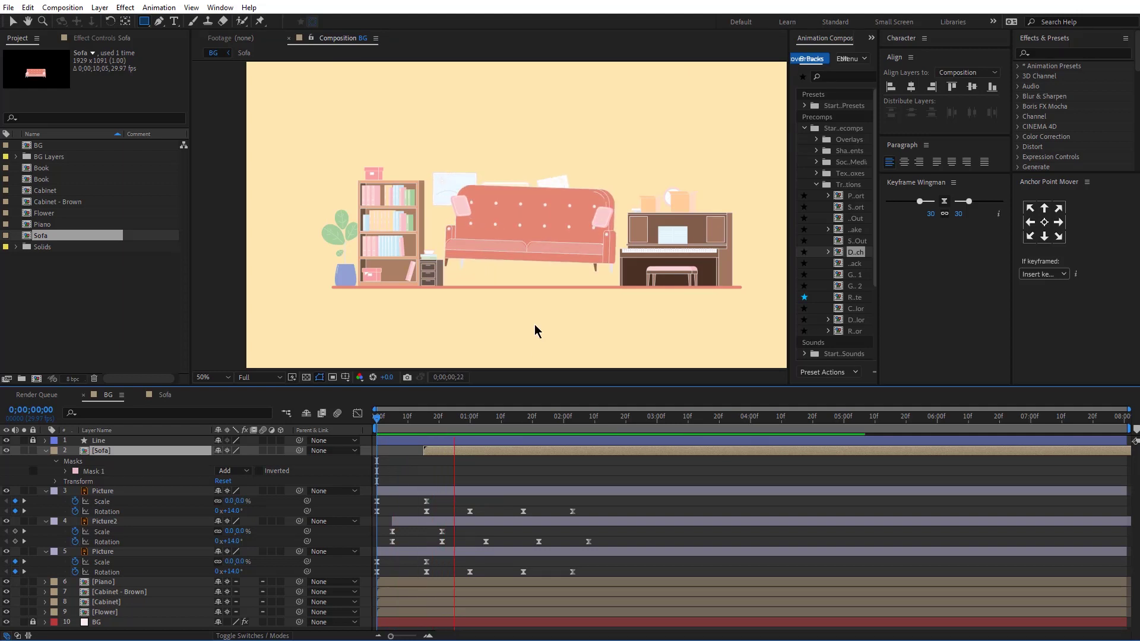
pyautogui.click(538, 425)
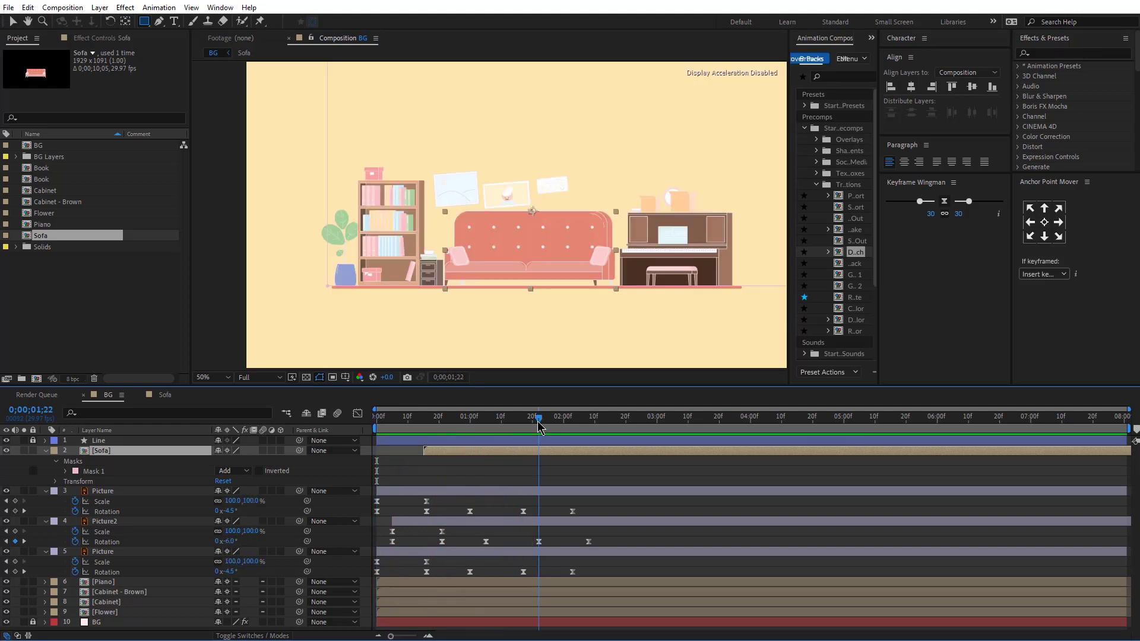
# In the Cabinet composition, solo the Cabinet layer and place a 100% Scale keyframe at about 0;00;00;27.
pyautogui.doubleClick(389, 230)
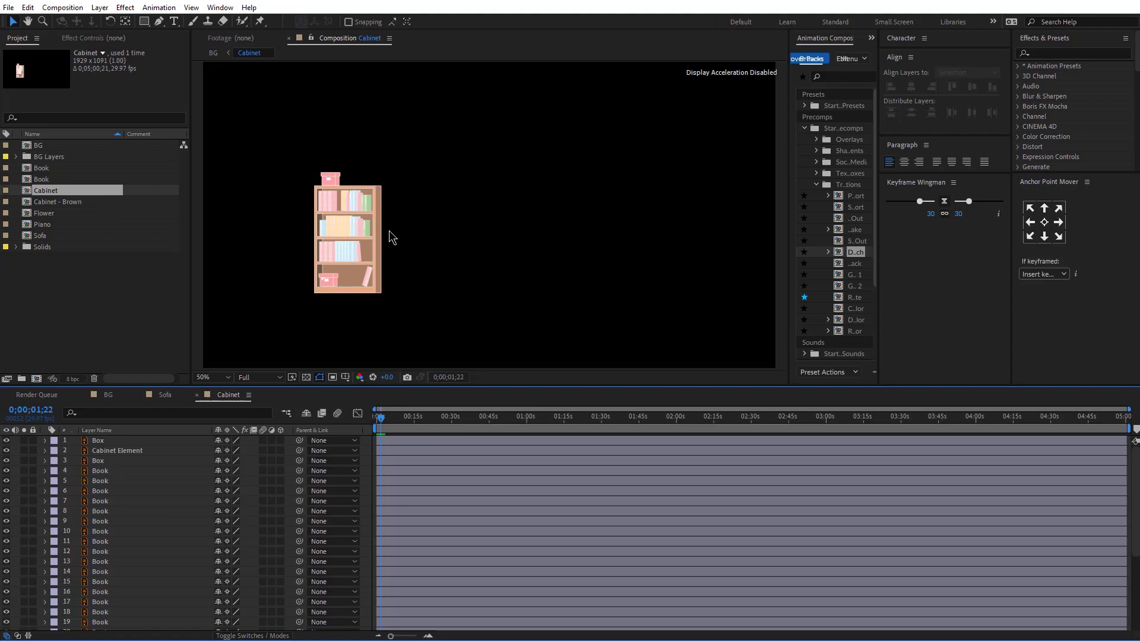
pyautogui.moveTo(378, 231); pyautogui.dragTo(457, 205)
pyautogui.scroll(1, 450, 213)
pyautogui.moveTo(415, 281); pyautogui.dragTo(441, 228)
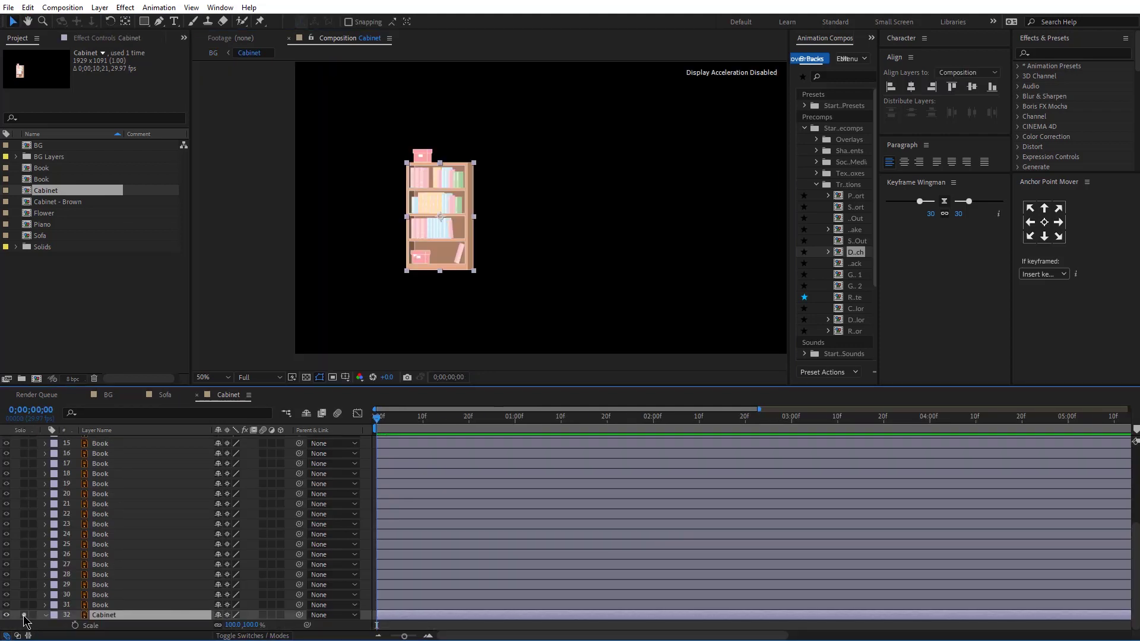
pyautogui.click(24, 614)
pyautogui.click(75, 625)
pyautogui.moveTo(405, 637); pyautogui.dragTo(579, 629)
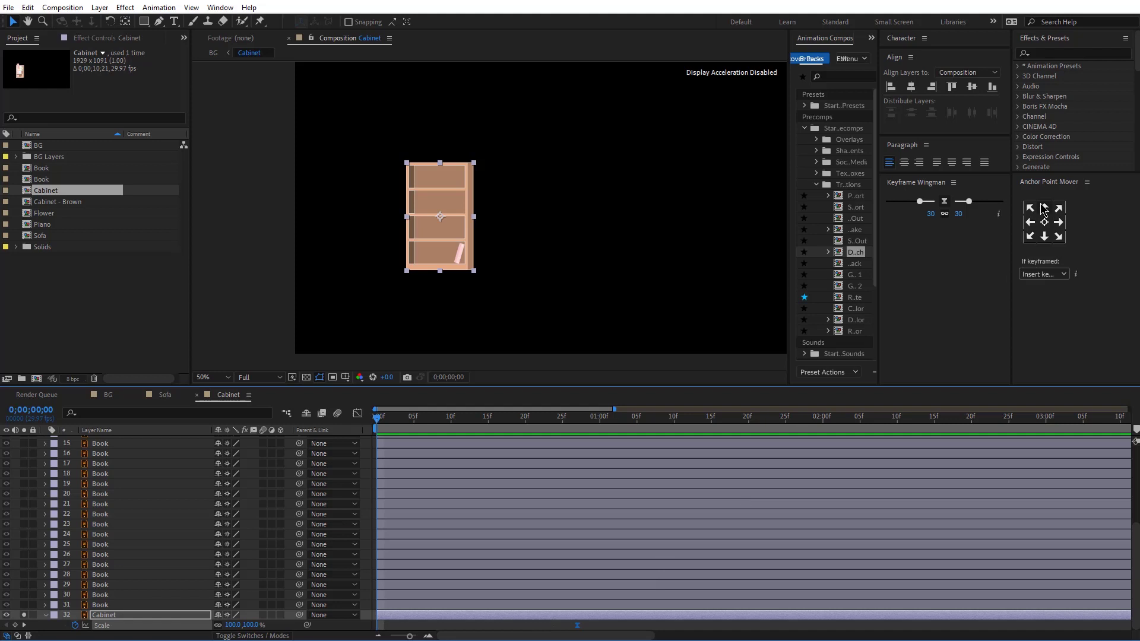
# Move the Cabinet layer's anchor point to its bottom centre and stretch its vertical scale to 128.6% at 0;00;00;14.
pyautogui.click(1045, 238)
pyautogui.click(479, 422)
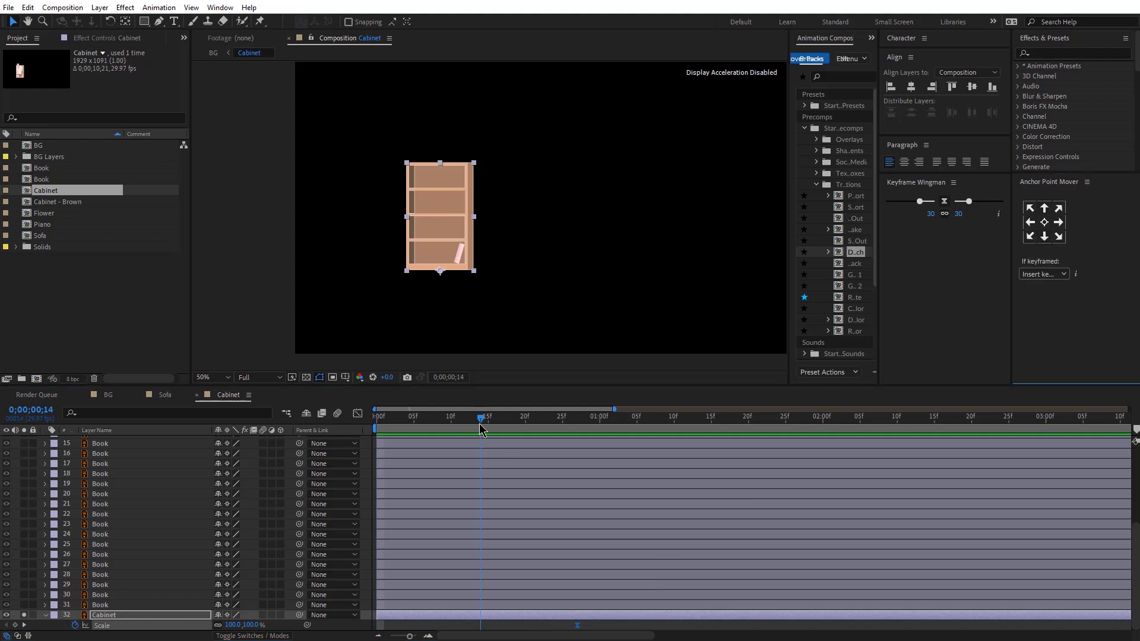
pyautogui.moveTo(440, 162); pyautogui.dragTo(444, 139)
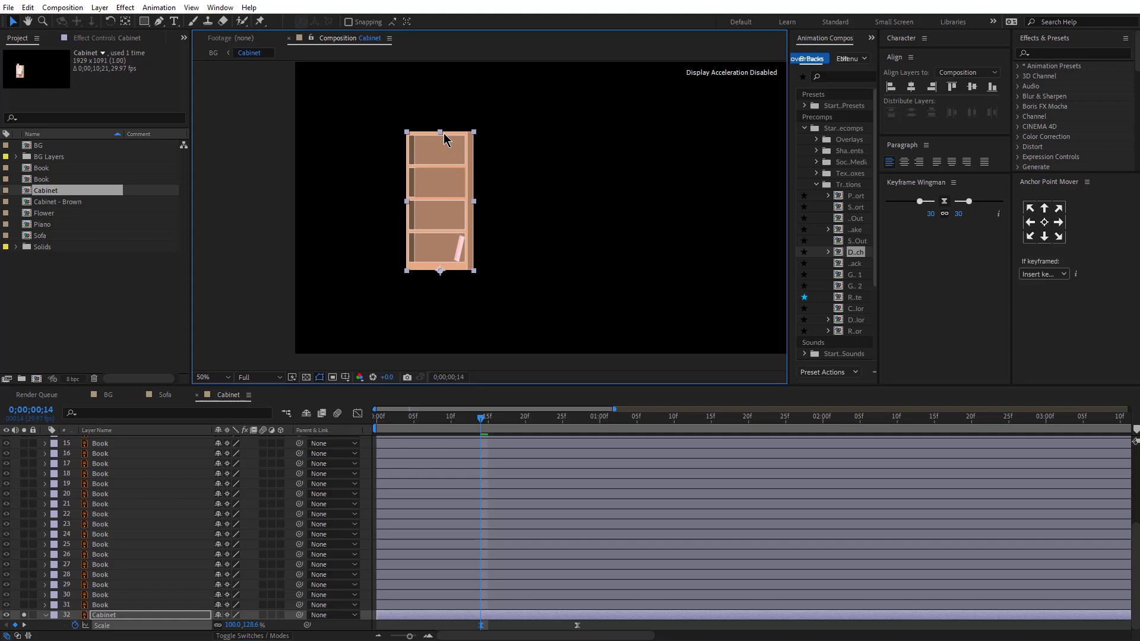
# Set the Cabinet layer's vertical scale to 0% at the first frame and preview its growth animation.
pyautogui.press('Home')
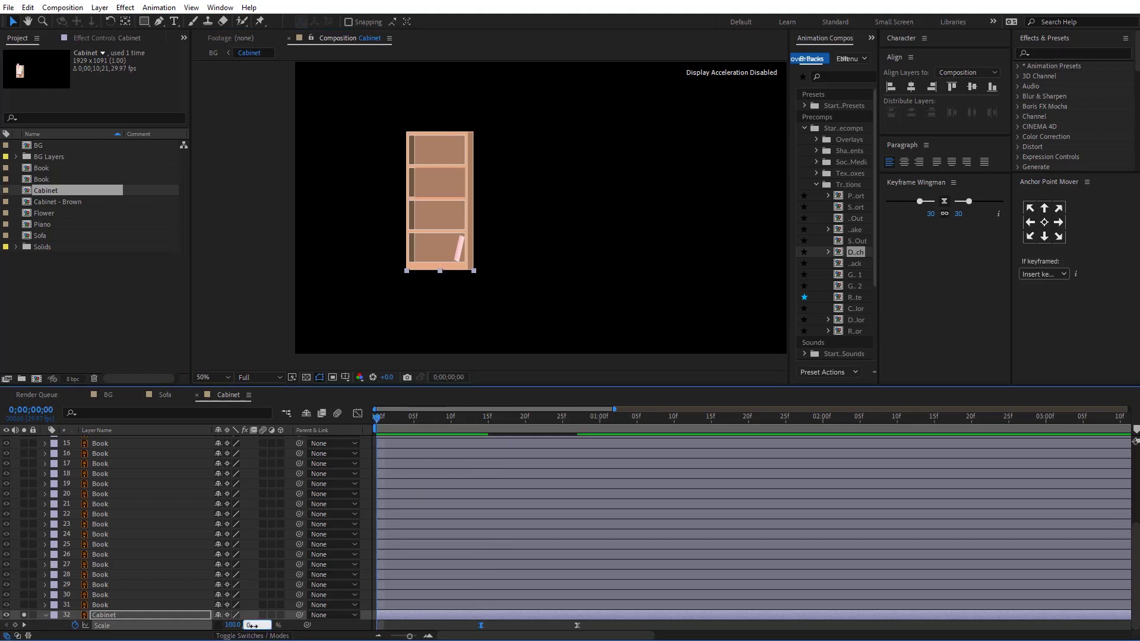
pyautogui.click(250, 626)
pyautogui.write('0')
pyautogui.press('Return')
pyautogui.press('space')
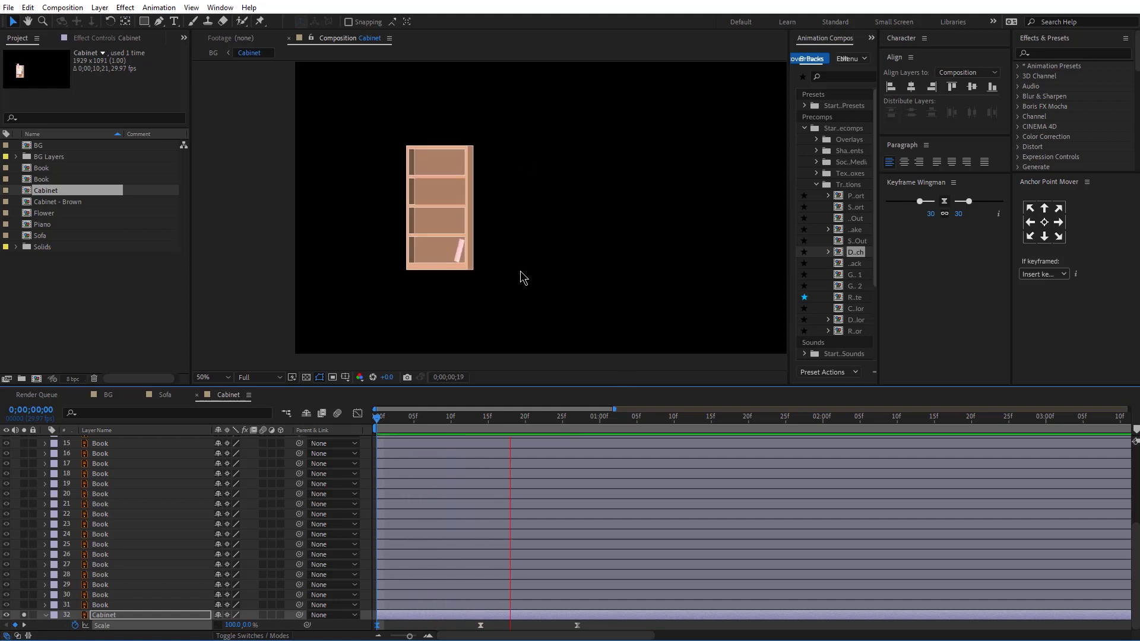
pyautogui.press('space')
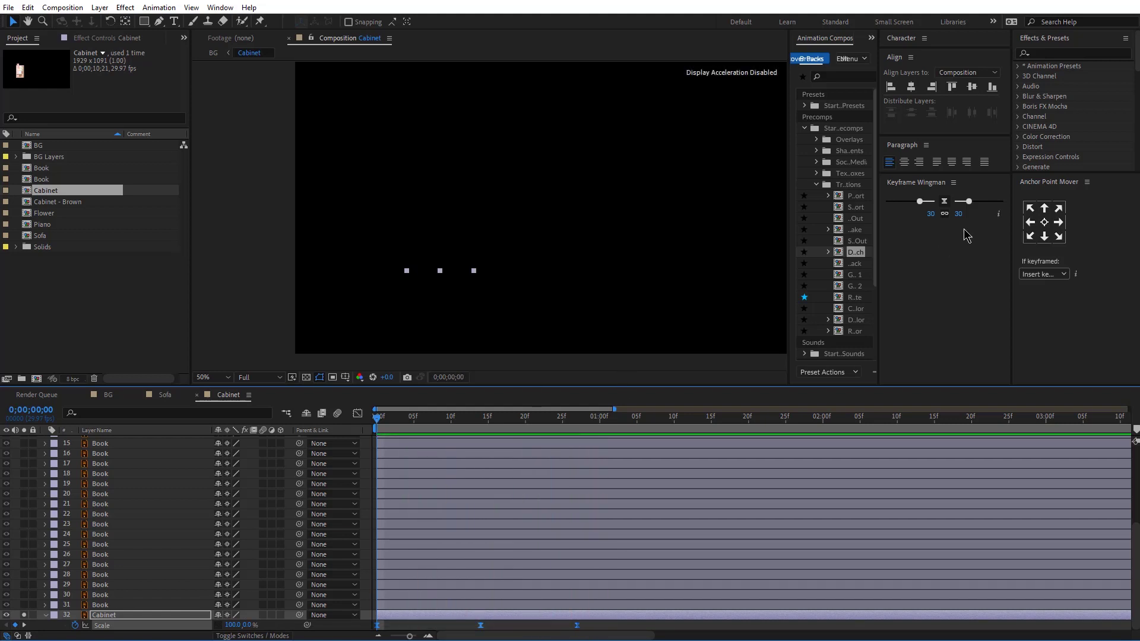
pyautogui.press('space')
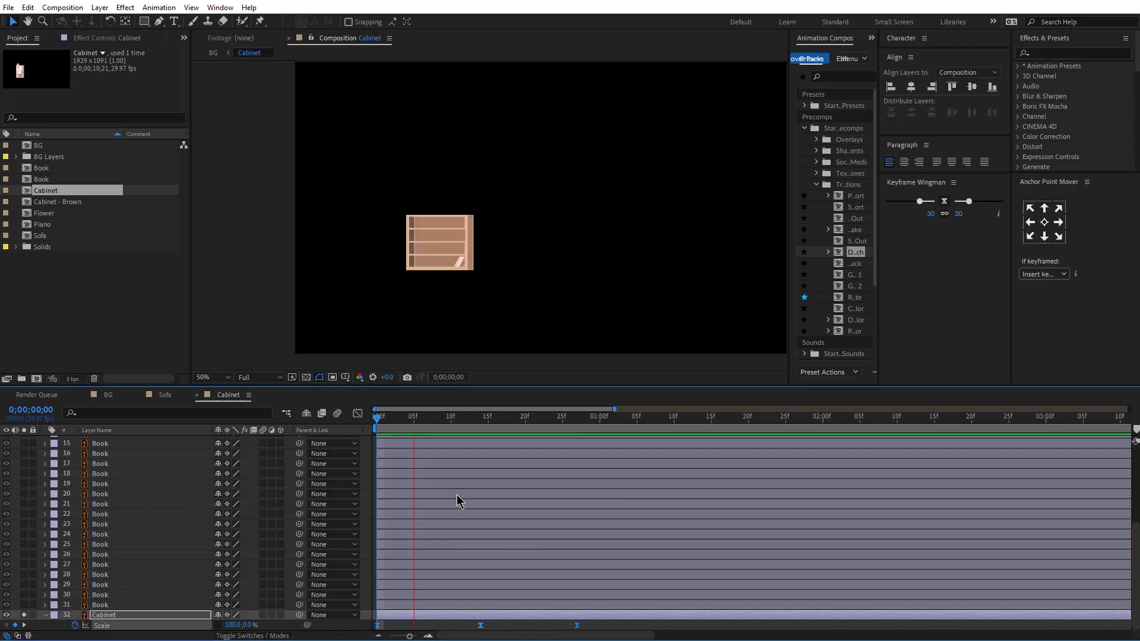
pyautogui.press('space')
pyautogui.click(493, 629)
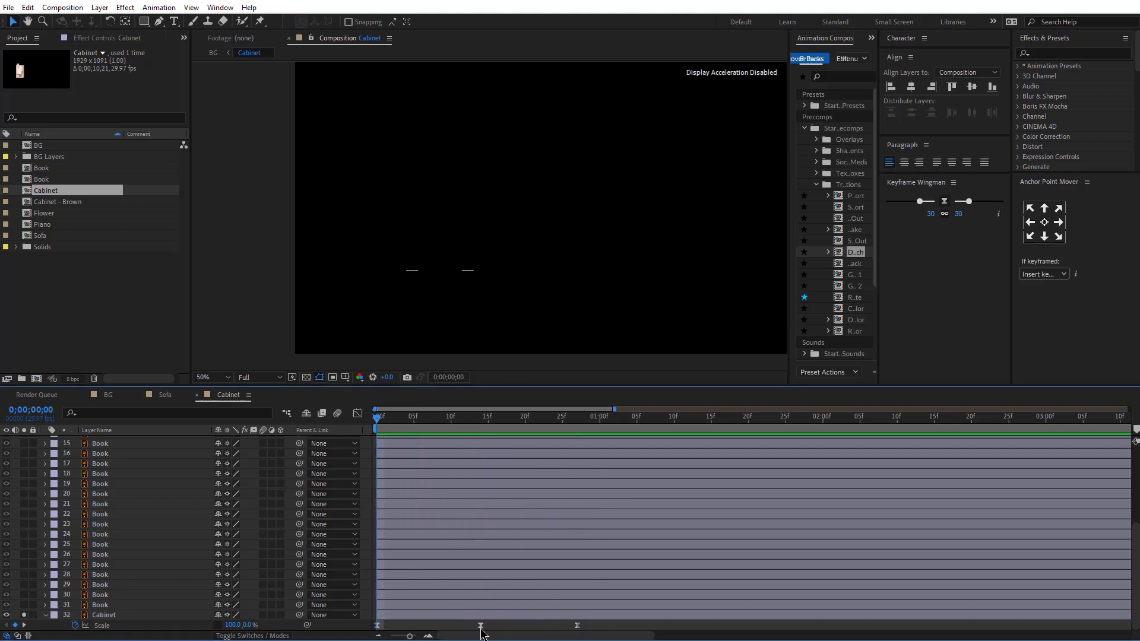
# Create shapes from the Cabinet vector layer and expand the contents of the resulting outlines layer.
pyautogui.rightClick(116, 623)
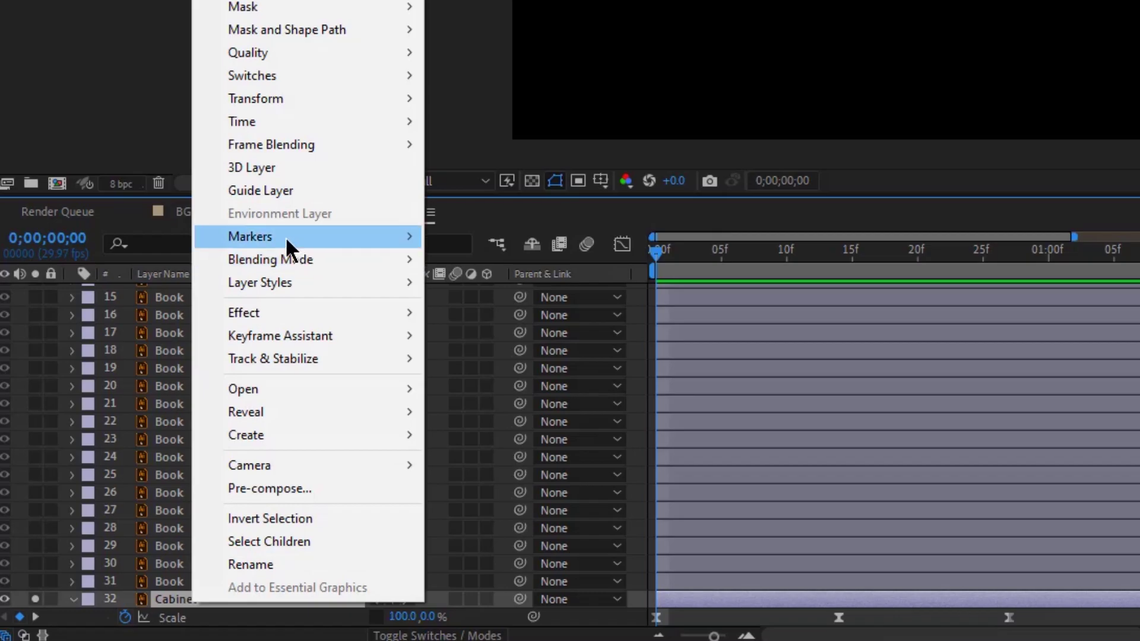
pyautogui.moveTo(261, 435)
pyautogui.click(567, 504)
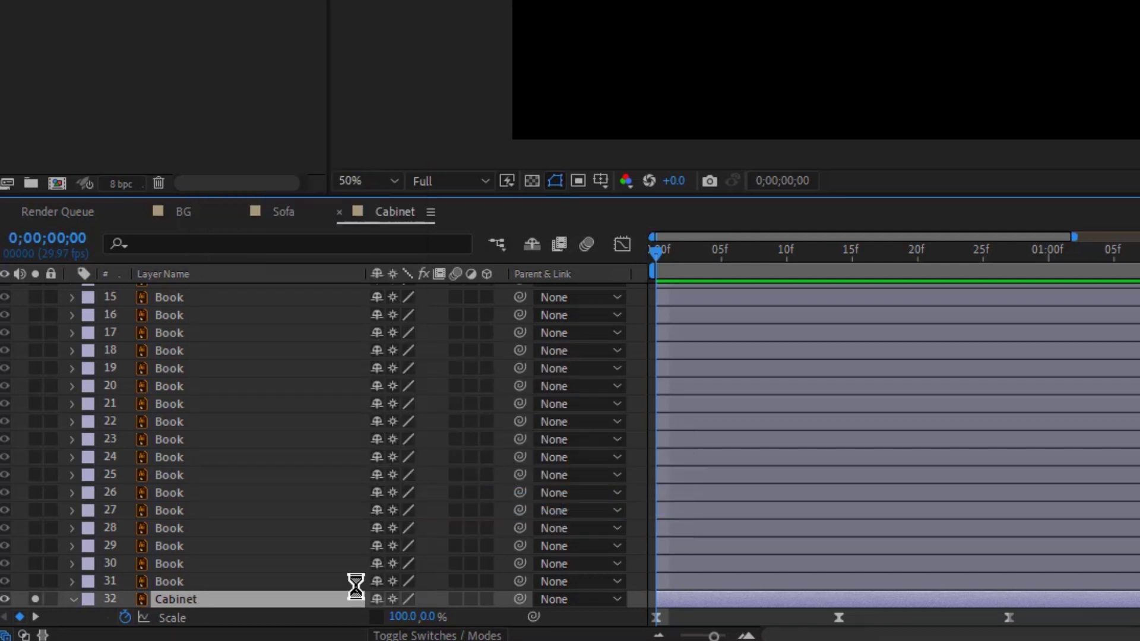
pyautogui.click(72, 599)
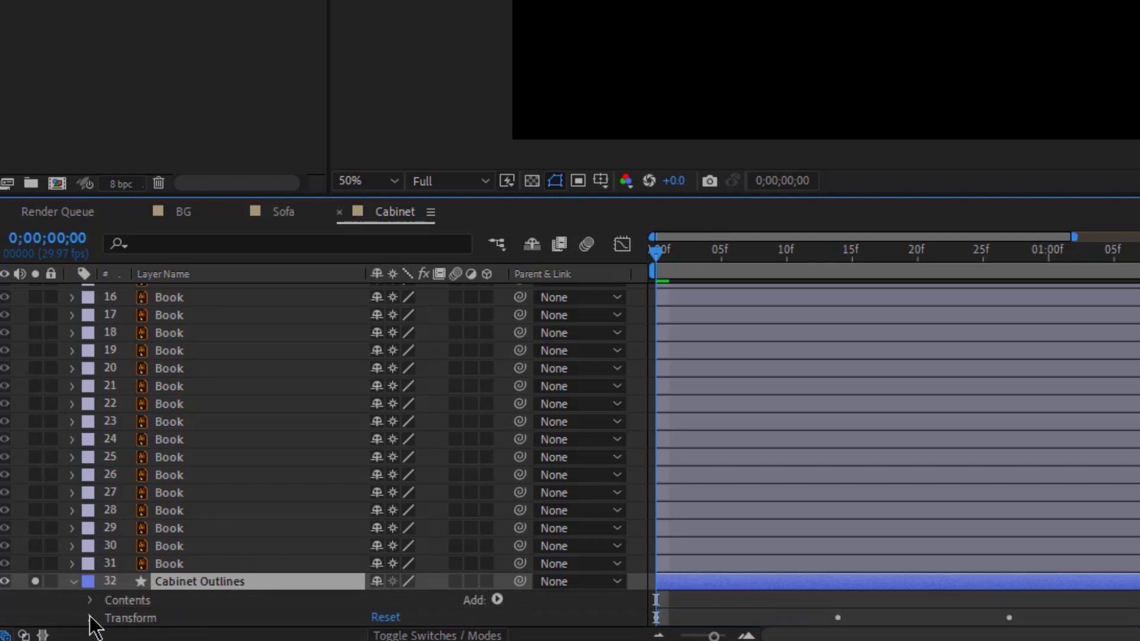
pyautogui.click(91, 601)
pyautogui.scroll(-3, 194, 389)
pyautogui.scroll(5, 197, 294)
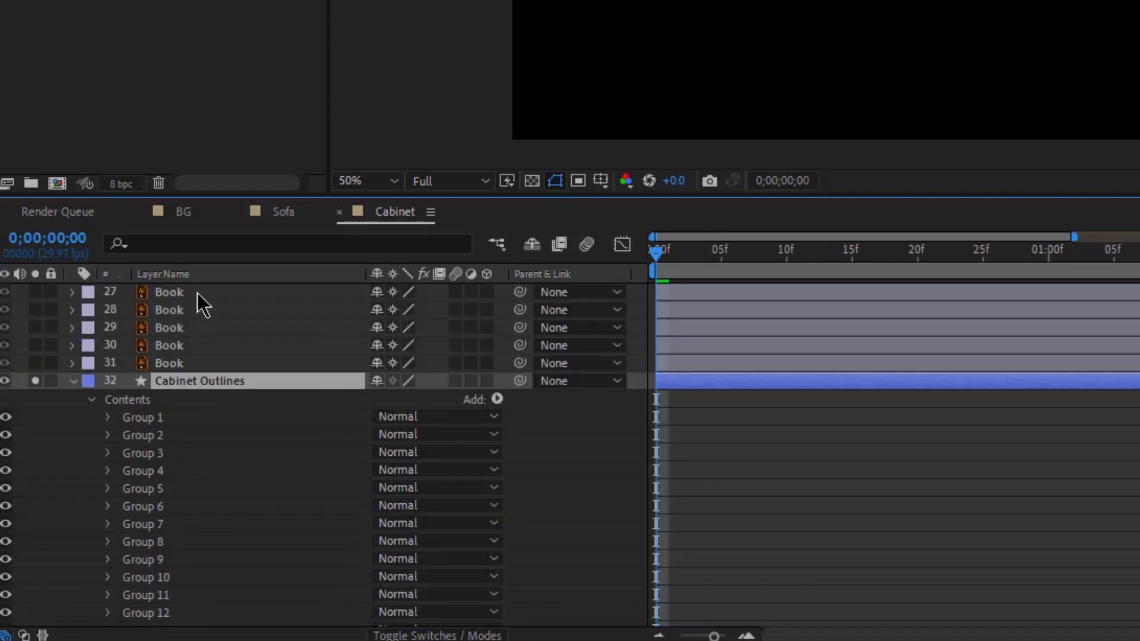
# Filter the layer properties by "path" and enable Path keyframes for all groups of Cabinet Outlines at the first frame.
pyautogui.click(175, 243)
pyautogui.write('path')
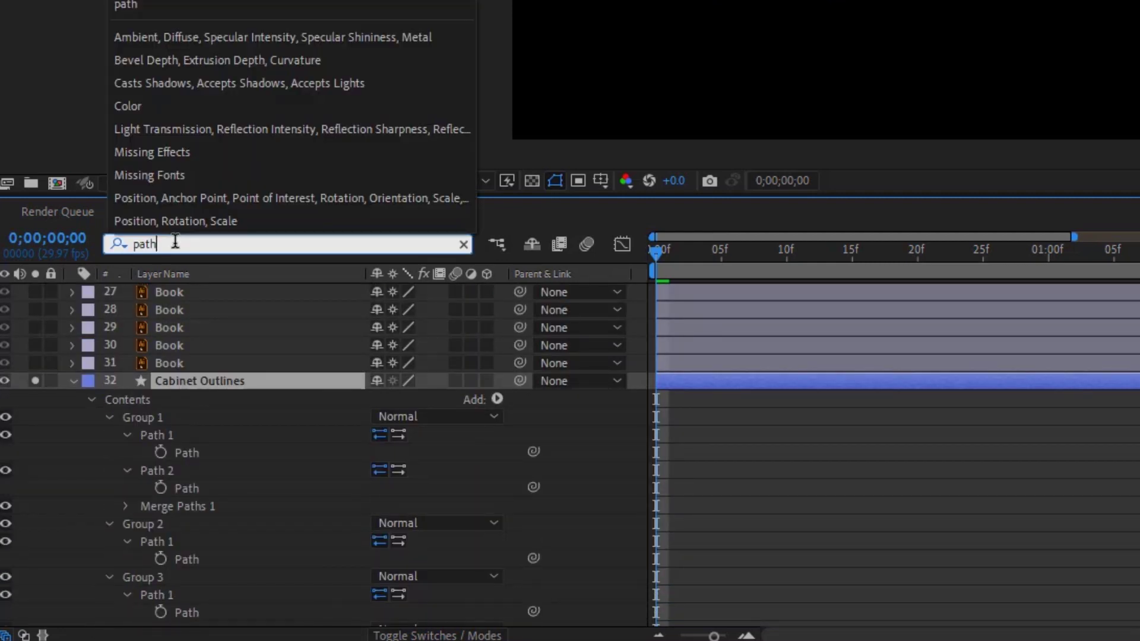
pyautogui.moveTo(162, 455); pyautogui.dragTo(168, 624)
pyautogui.scroll(-4, 279, 448)
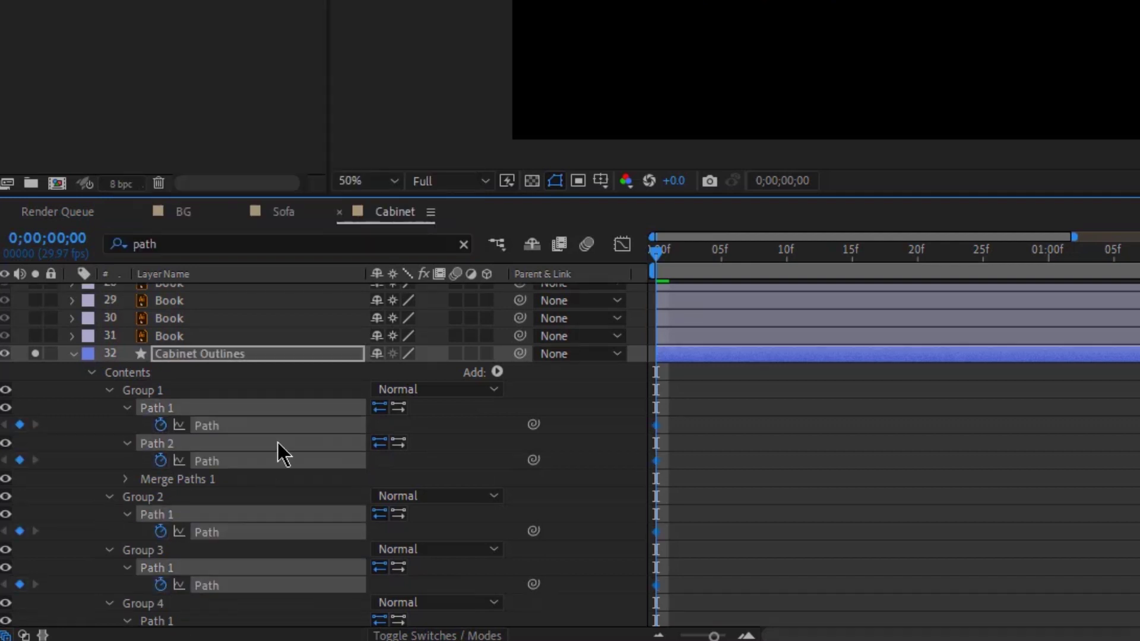
pyautogui.moveTo(162, 421); pyautogui.dragTo(165, 590)
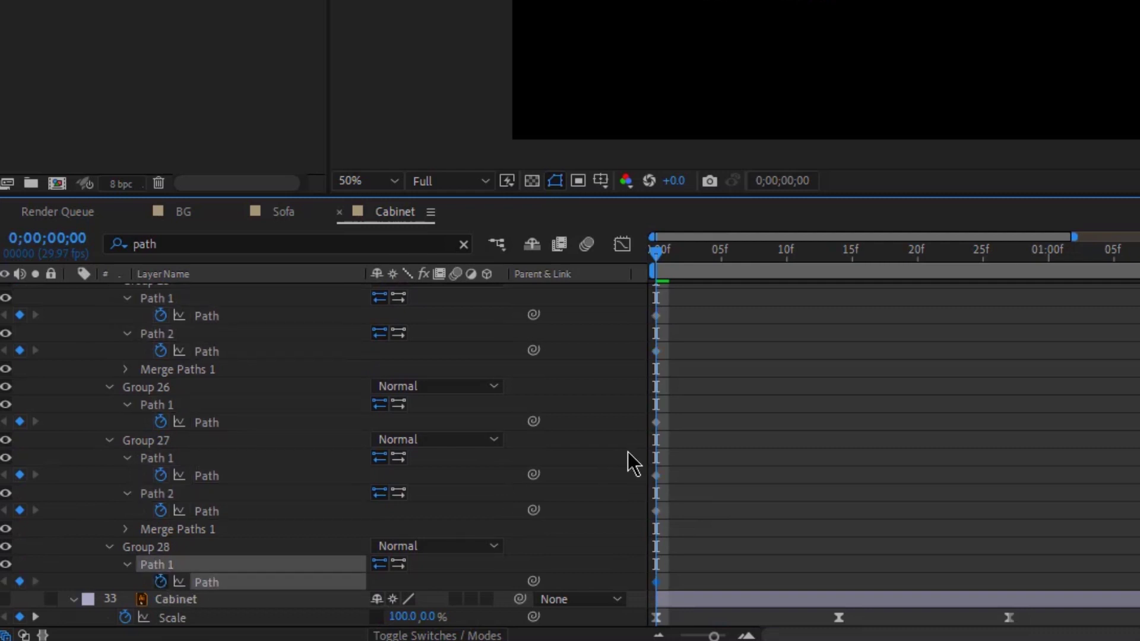
# Select all Path properties of Cabinet Outlines and add keyframes for them at 0;00;00;27.
pyautogui.scroll(15, 204, 420)
pyautogui.scroll(12, 204, 423)
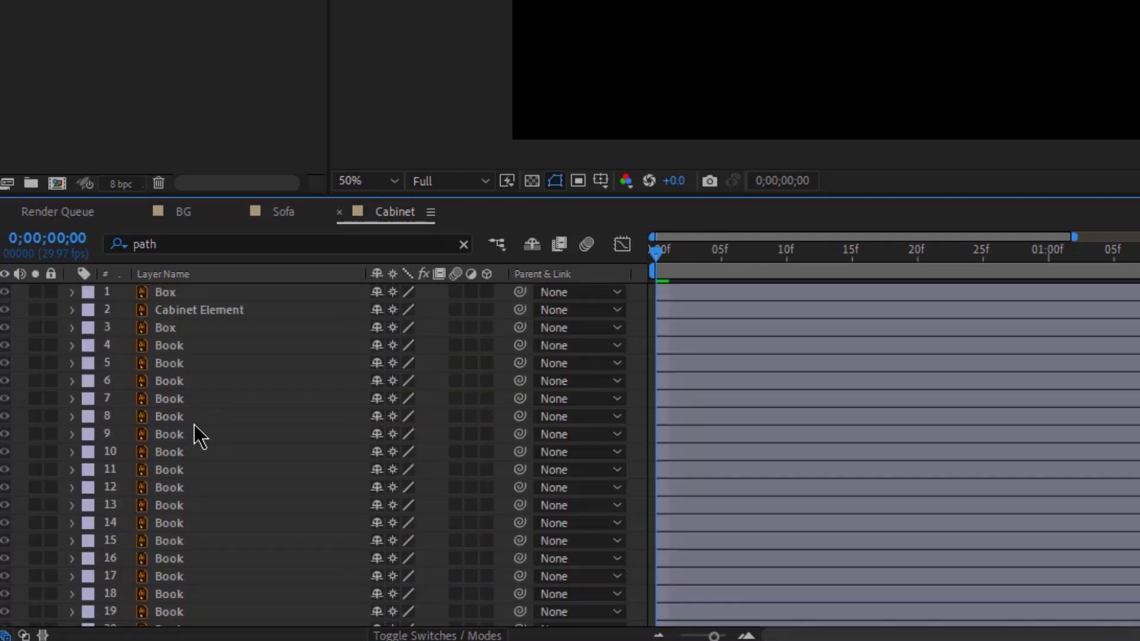
pyautogui.scroll(-10, 196, 430)
pyautogui.scroll(2, 208, 368)
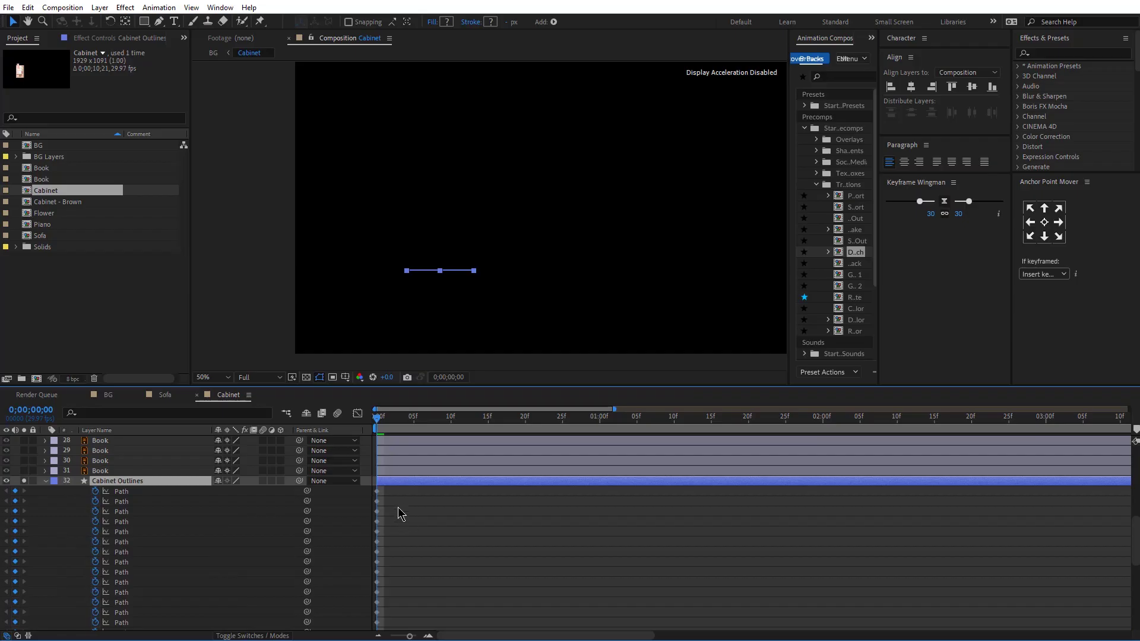
pyautogui.moveTo(392, 493); pyautogui.dragTo(336, 615)
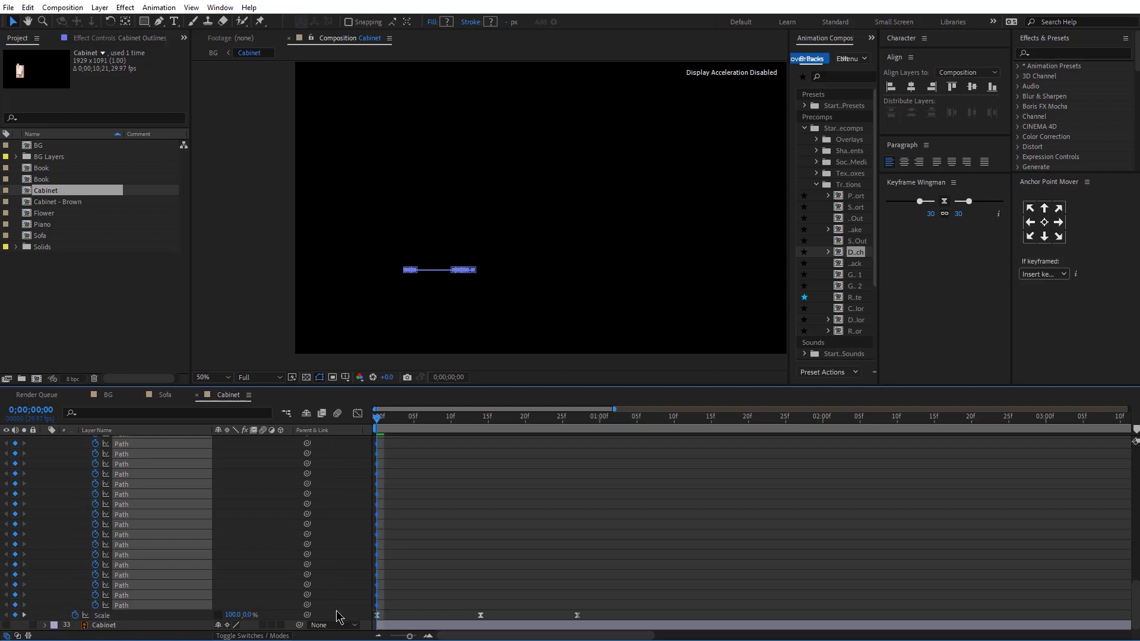
pyautogui.moveTo(479, 423); pyautogui.dragTo(575, 421)
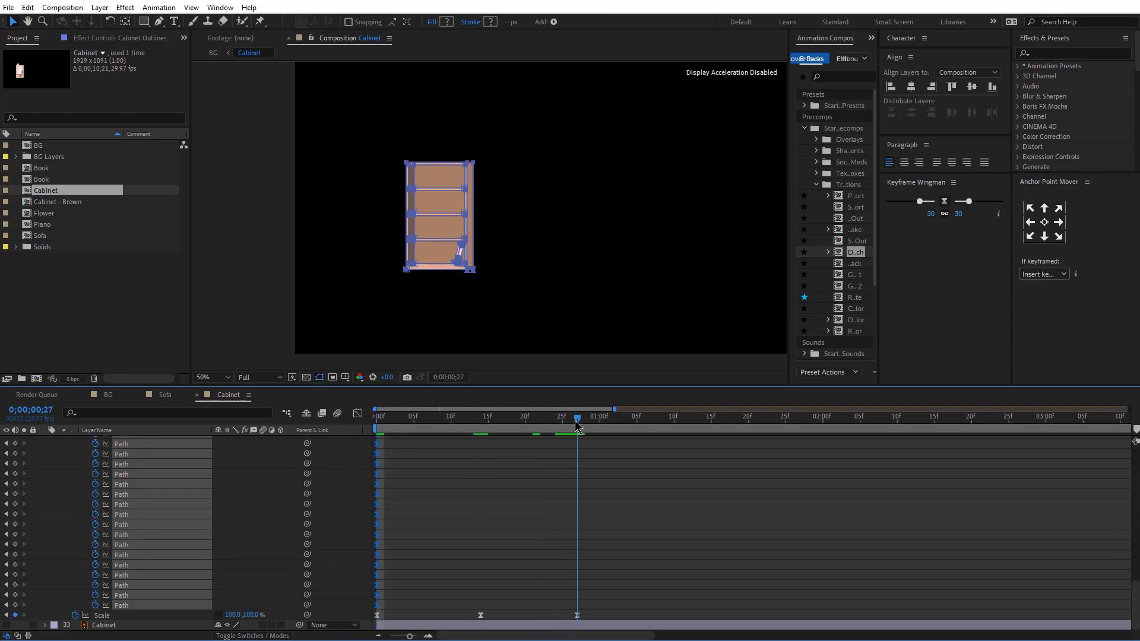
pyautogui.click(14, 605)
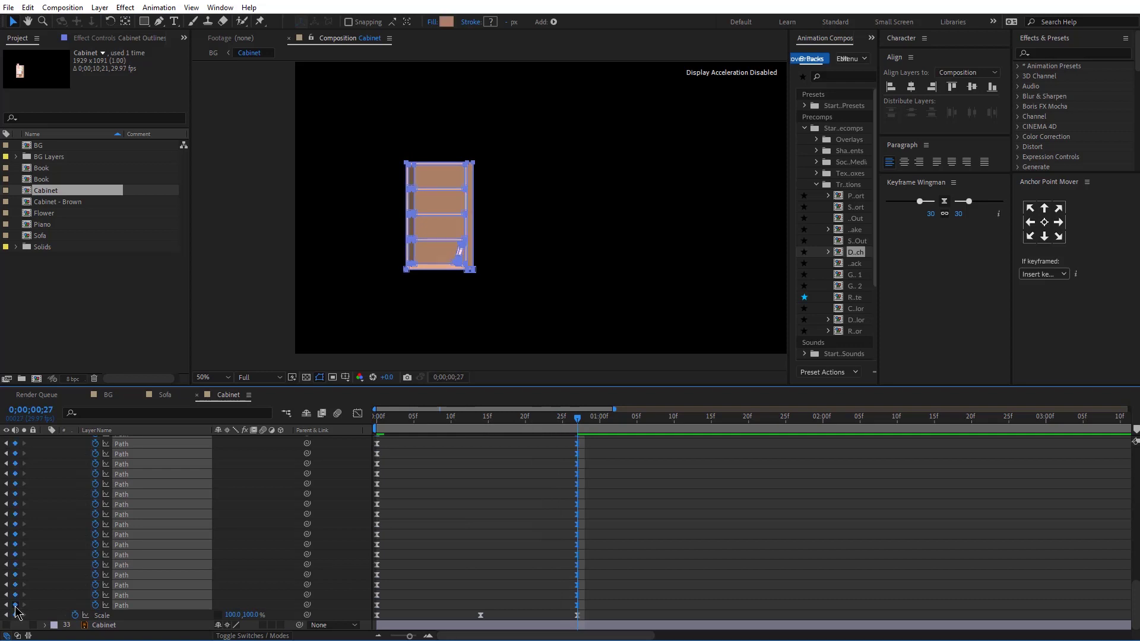
# At 0;00;00;14, raise the path points that form the cabinet's uppermost inner shelf.
pyautogui.click(479, 415)
pyautogui.scroll(1, 435, 168)
pyautogui.moveTo(327, 89); pyautogui.dragTo(392, 179)
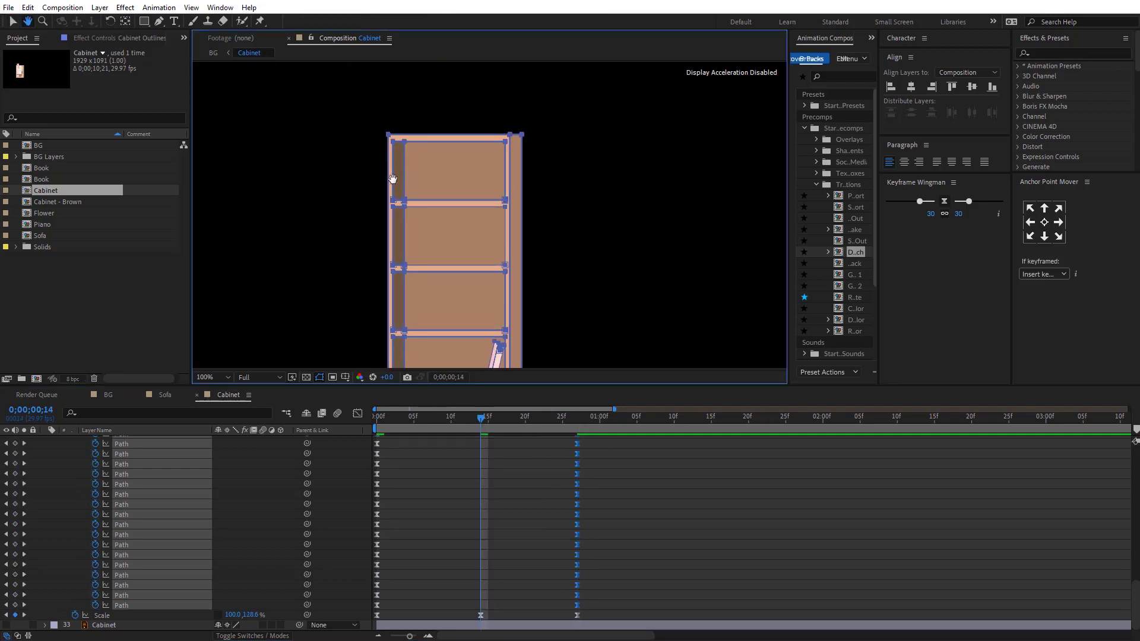
pyautogui.press('.')
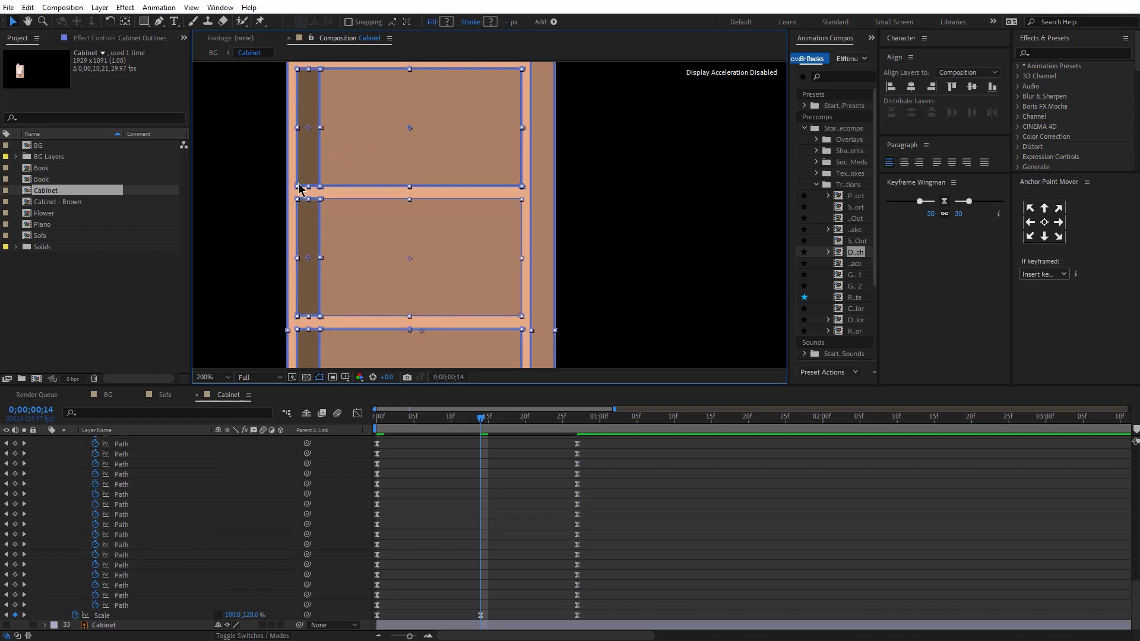
pyautogui.moveTo(242, 163); pyautogui.dragTo(643, 224)
pyautogui.moveTo(521, 186); pyautogui.dragTo(520, 157)
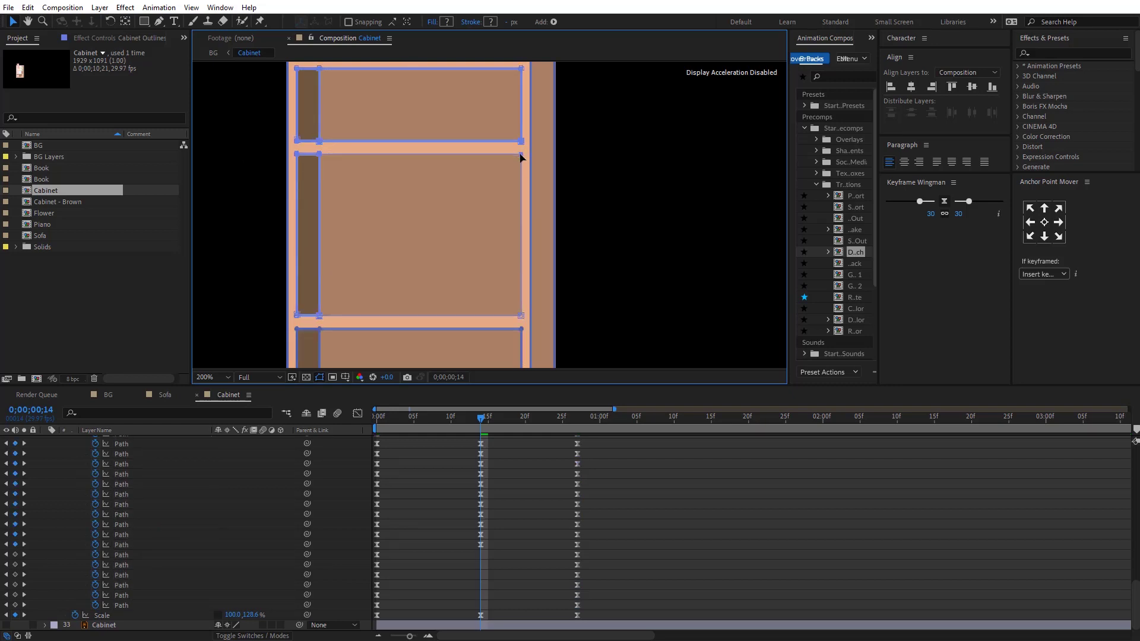
# Raise the path points of the cabinet's middle and lowest inner shelves at 0;00;00;14 and preview the motion.
pyautogui.moveTo(243, 298); pyautogui.dragTo(595, 345)
pyautogui.moveTo(520, 330); pyautogui.dragTo(521, 288)
pyautogui.press(',')
pyautogui.press(',')
pyautogui.moveTo(395, 262); pyautogui.dragTo(520, 276)
pyautogui.scroll(2, 518, 274)
pyautogui.moveTo(441, 271); pyautogui.dragTo(443, 243)
pyautogui.scroll(-1, 443, 242)
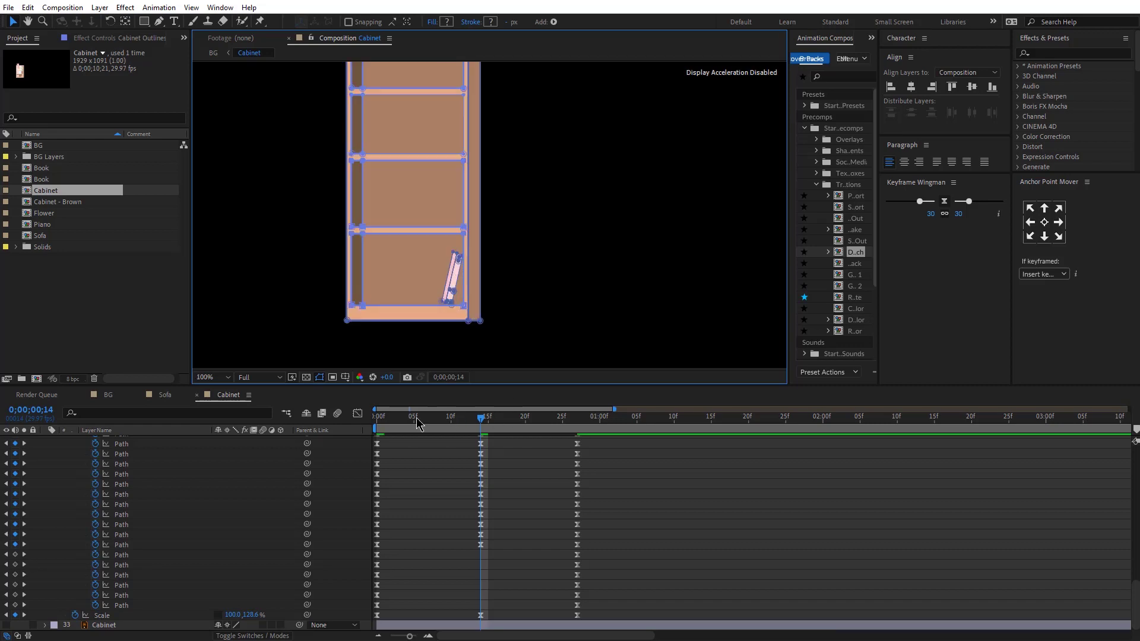
pyautogui.moveTo(455, 420); pyautogui.dragTo(375, 421)
pyautogui.press('space')
# At 0;00;00;21, shift the path points of the cabinet's inner shelves downward to add a counter-bounce.
pyautogui.click(533, 421)
pyautogui.press('.')
pyautogui.click(543, 268)
pyautogui.moveTo(544, 266); pyautogui.dragTo(181, 300)
pyautogui.moveTo(488, 290); pyautogui.dragTo(488, 301)
pyautogui.moveTo(548, 130); pyautogui.dragTo(216, 194)
pyautogui.moveTo(283, 169); pyautogui.dragTo(280, 194)
pyautogui.moveTo(372, 148); pyautogui.dragTo(380, 252)
pyautogui.moveTo(239, 132); pyautogui.dragTo(502, 164)
pyautogui.press(',')
# Preview the cabinet's bounce and select all Path keyframes of Cabinet Outlines for easing.
pyautogui.press('space')
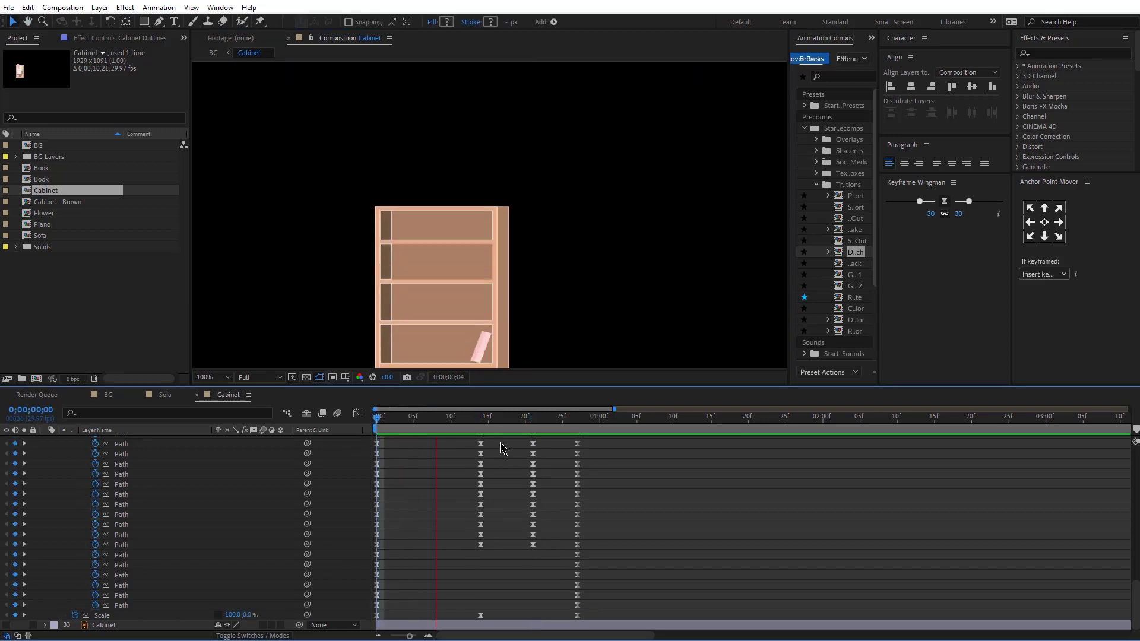
pyautogui.moveTo(599, 613)
pyautogui.mouseDown()
pyautogui.moveTo(343, 591)
pyautogui.moveTo(233, 380)
pyautogui.moveTo(233, 348)
pyautogui.moveTo(233, 406)
pyautogui.moveTo(573, 437)
pyautogui.mouseUp()
pyautogui.scroll(-8, 671, 542)
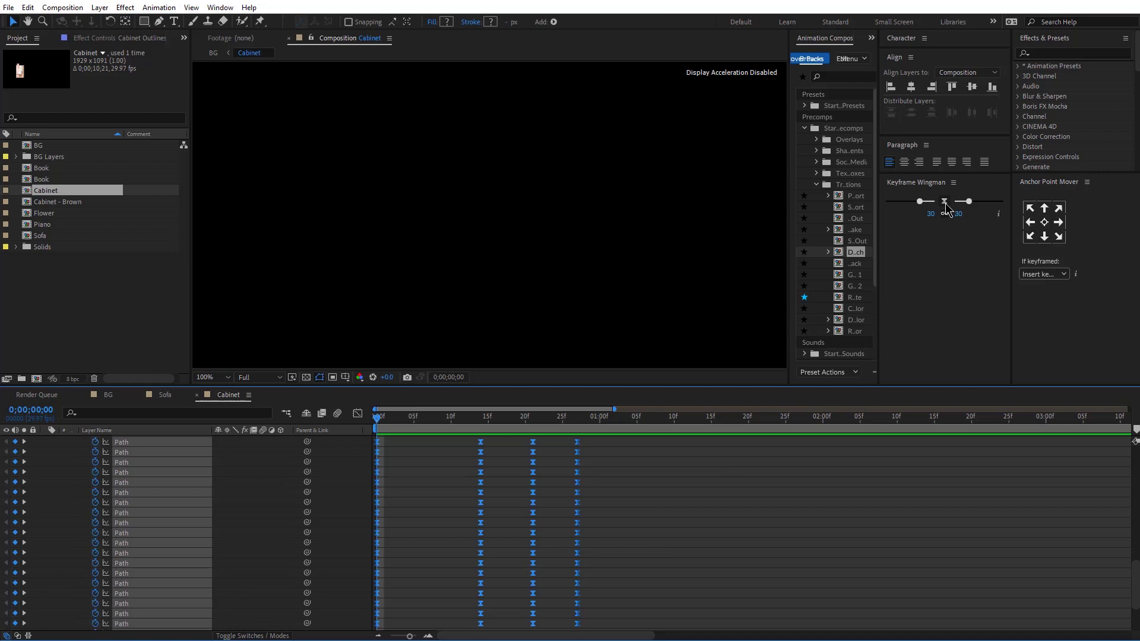
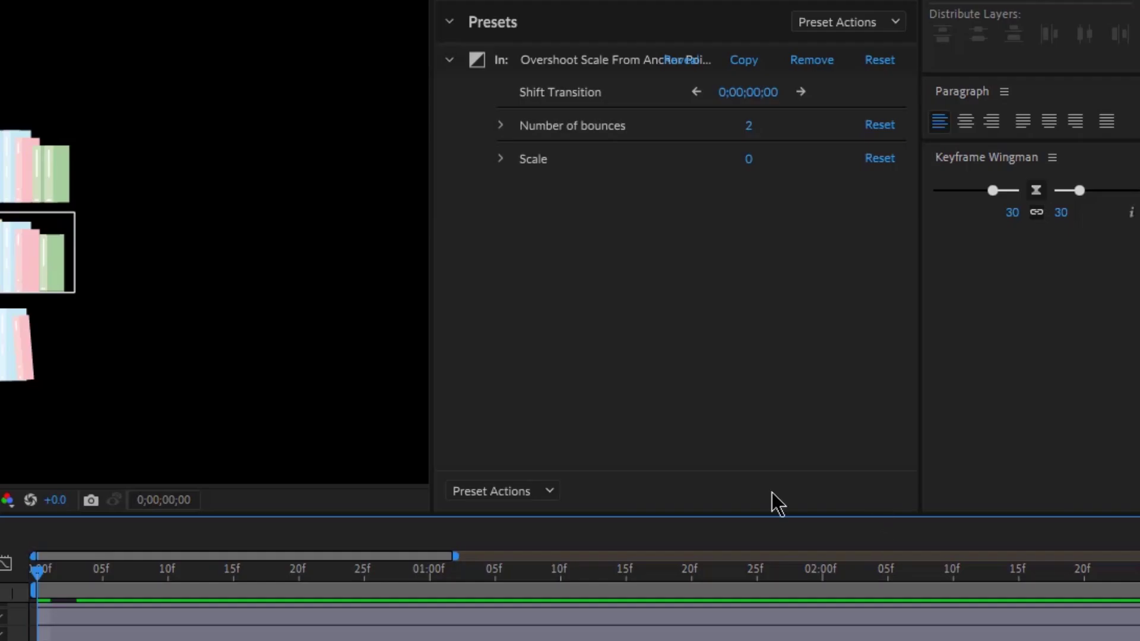
# Copy all Animation Composer presets from the animated Book layer and select the remaining Book layers.
pyautogui.click(653, 373)
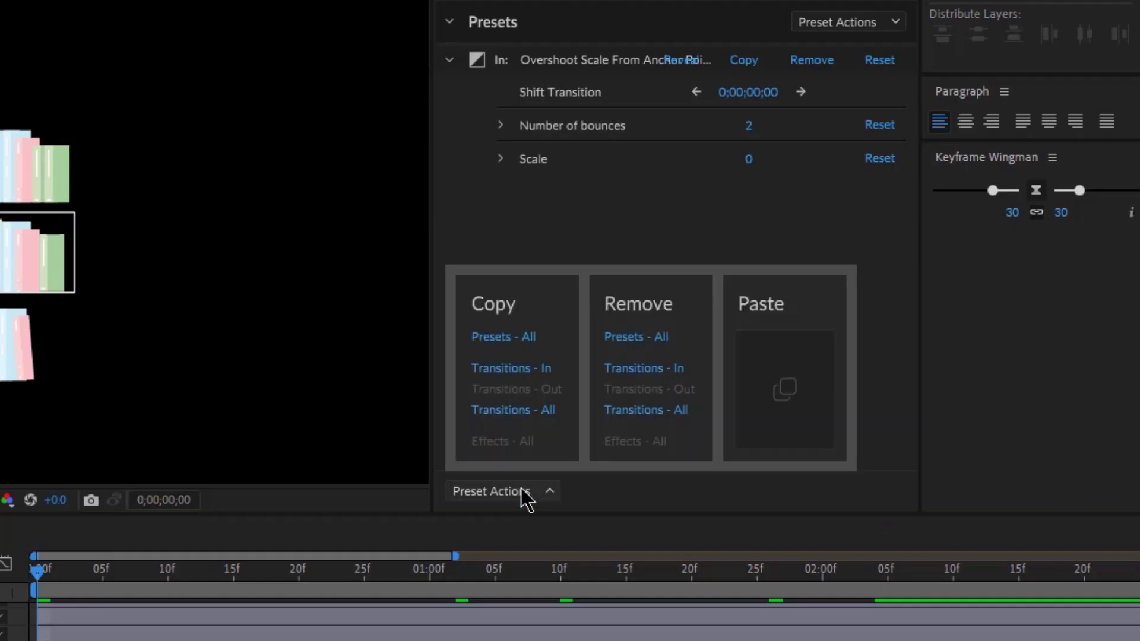
pyautogui.click(521, 339)
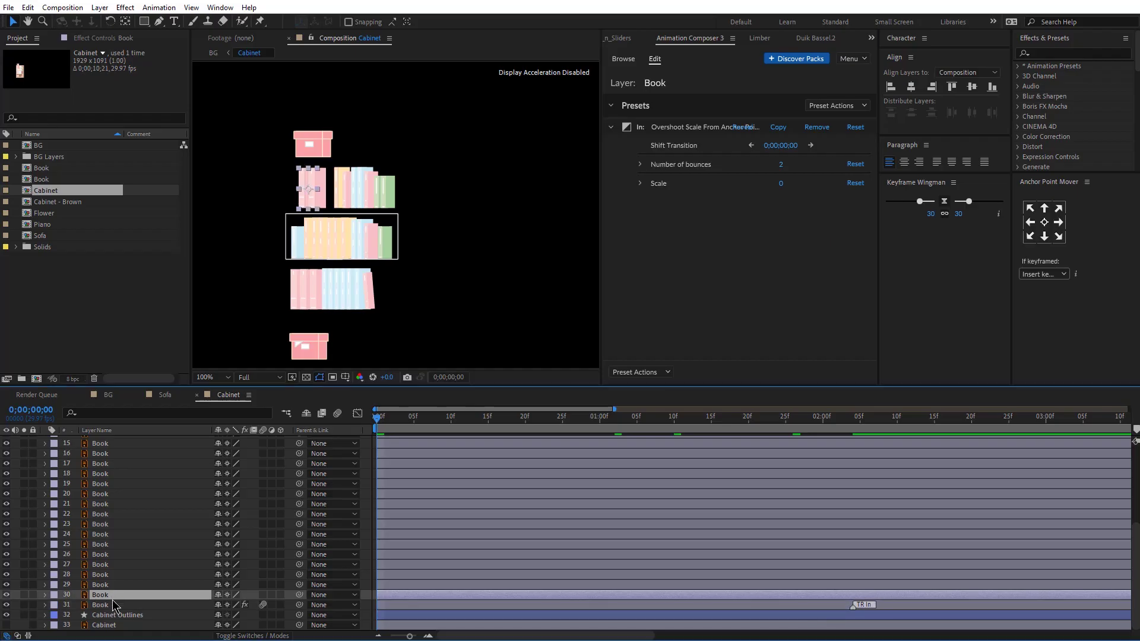
pyautogui.scroll(5, 116, 570)
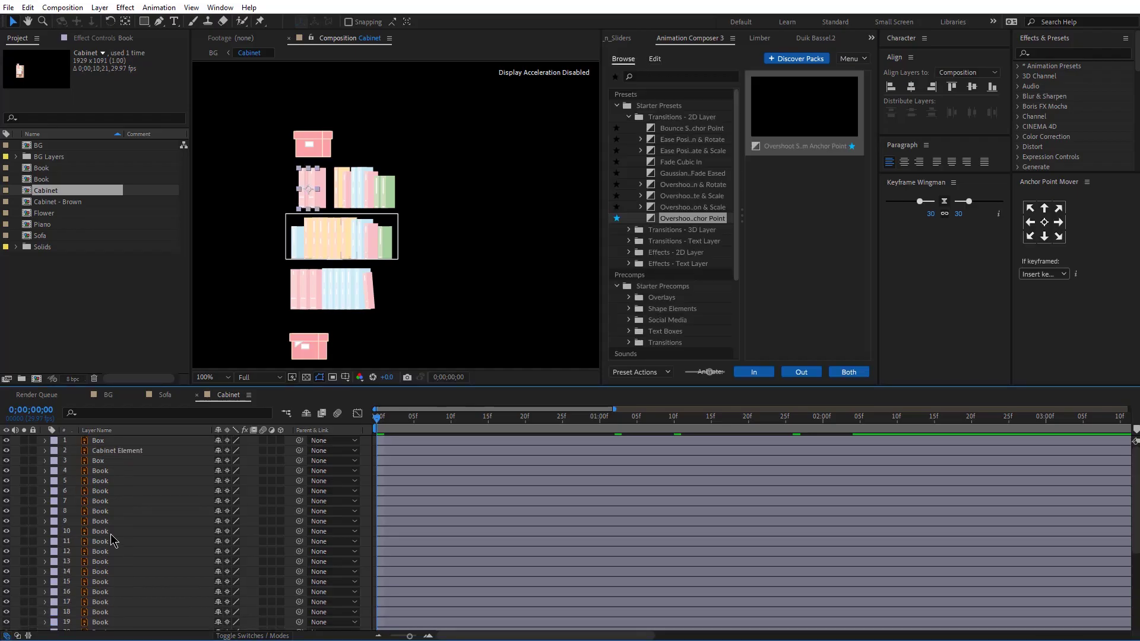
pyautogui.keyDown('shift'); pyautogui.click(99, 470); pyautogui.keyUp('shift')
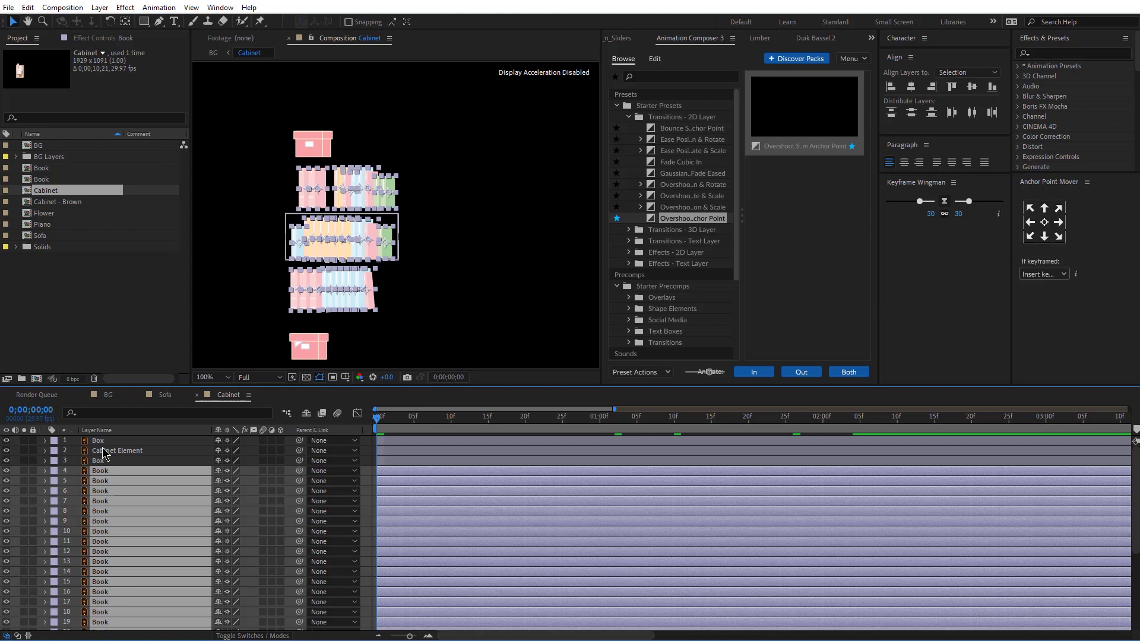
# Delete the Cabinet Element layer and paste the copied Animation Composer presets onto the lower Box and all the selected Book layers.
pyautogui.click(102, 452)
pyautogui.press('Delete')
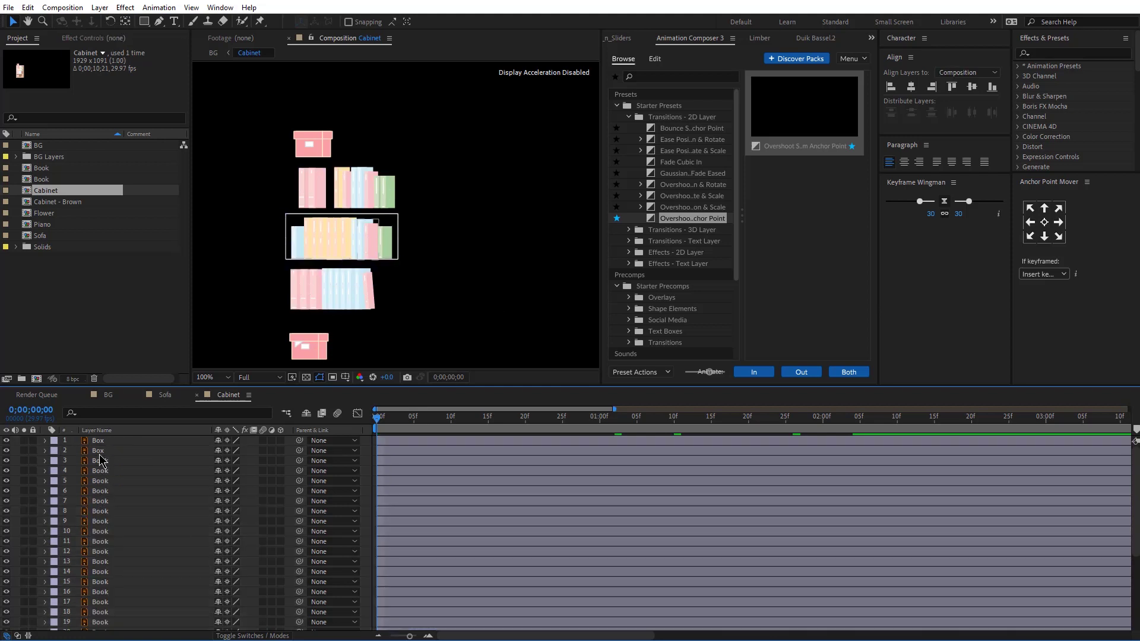
pyautogui.click(308, 345)
pyautogui.moveTo(435, 165); pyautogui.dragTo(254, 371)
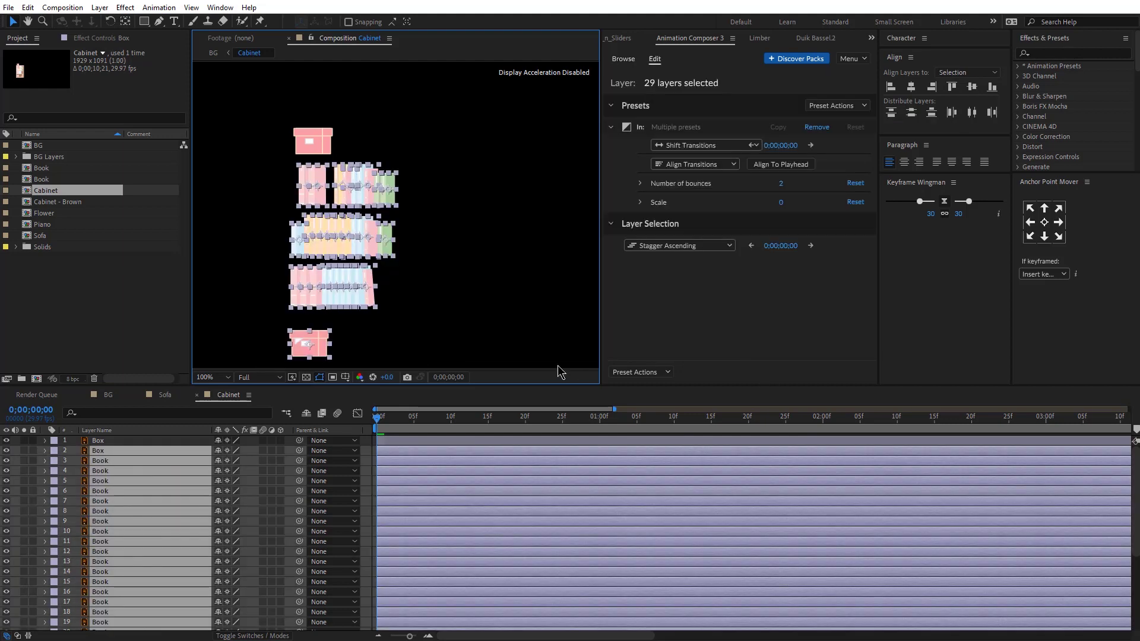
pyautogui.click(641, 372)
pyautogui.click(811, 310)
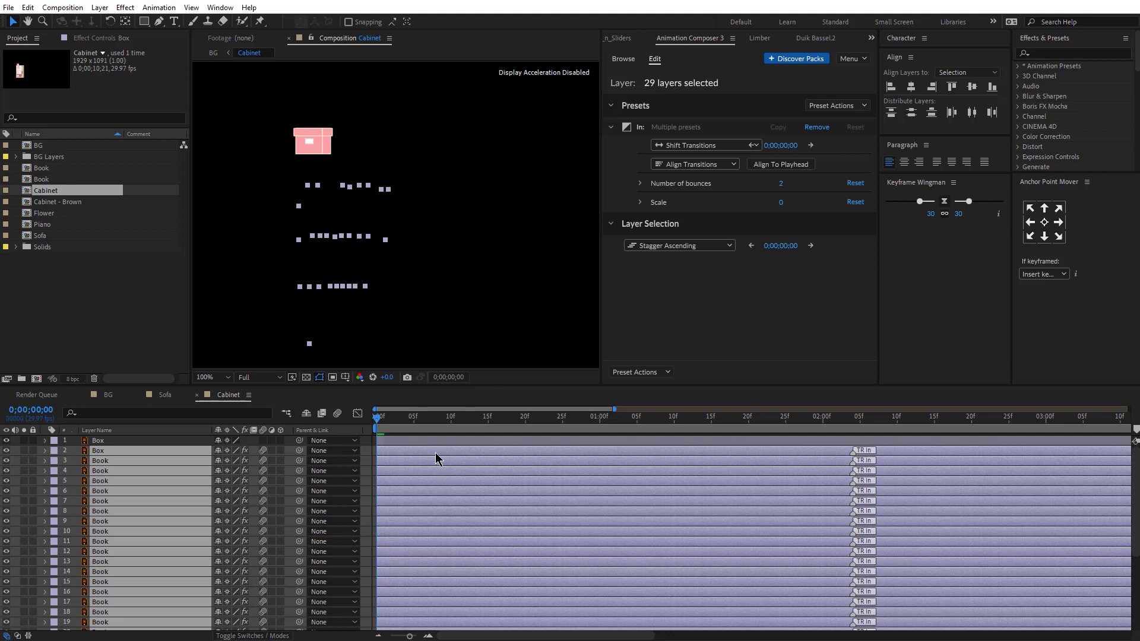
# Shift the lower Box and the selected Book layers in time to start at 0;00;00;17, previewing the entrance timing.
pyautogui.scroll(-5, 485, 490)
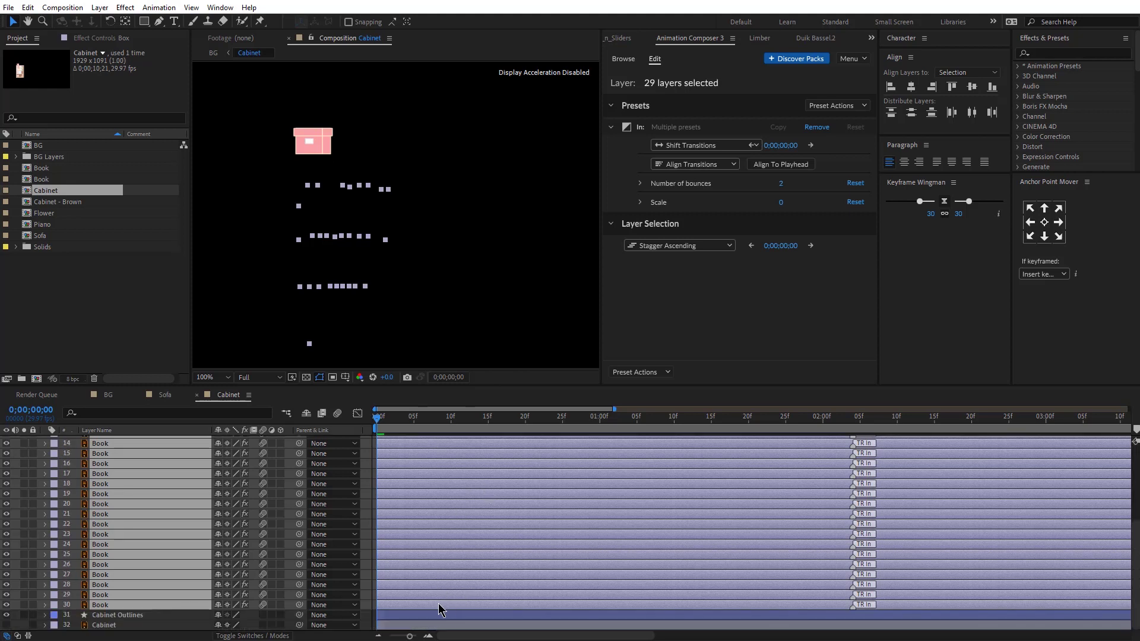
pyautogui.scroll(5, 405, 493)
pyautogui.moveTo(452, 450); pyautogui.dragTo(615, 431)
pyautogui.press('space')
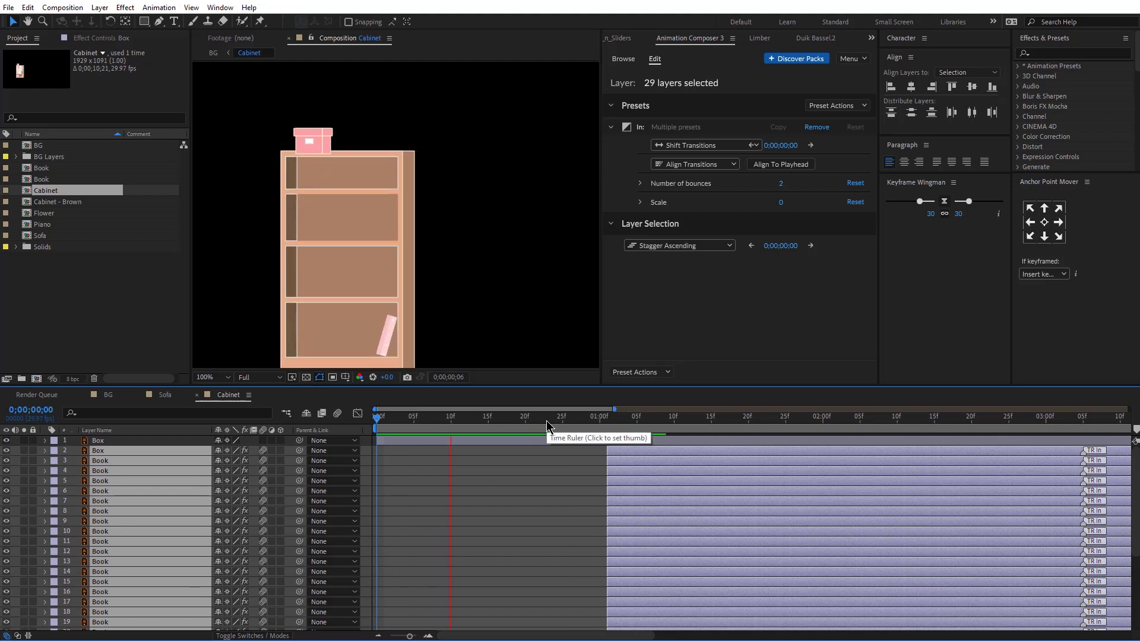
pyautogui.moveTo(622, 452); pyautogui.dragTo(515, 458)
# Move the anchor points of the lower Box and the preset-animated Book layers to their bottom centre.
pyautogui.click(952, 472)
pyautogui.scroll(-4, 138, 579)
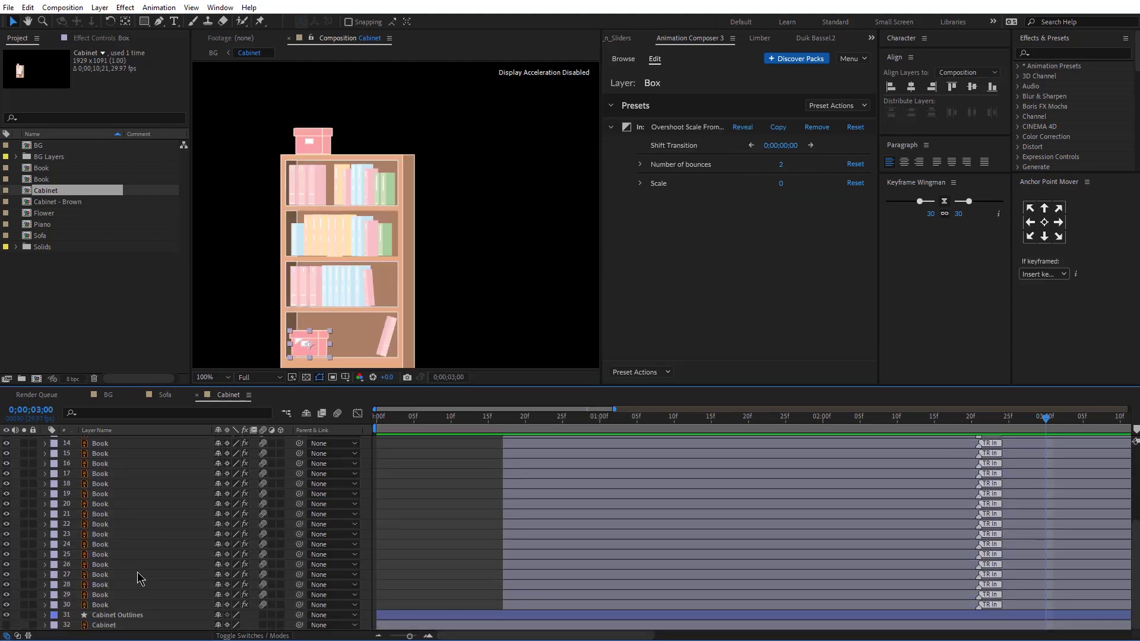
pyautogui.keyDown('shift'); pyautogui.click(121, 606); pyautogui.keyUp('shift')
pyautogui.click(1044, 238)
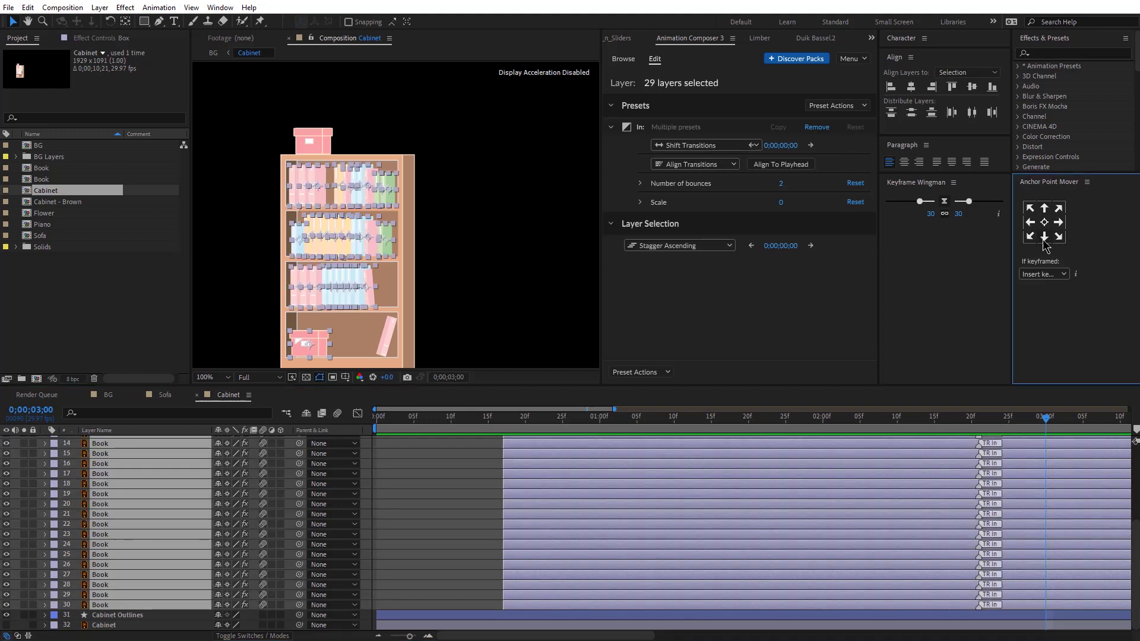
pyautogui.click(481, 420)
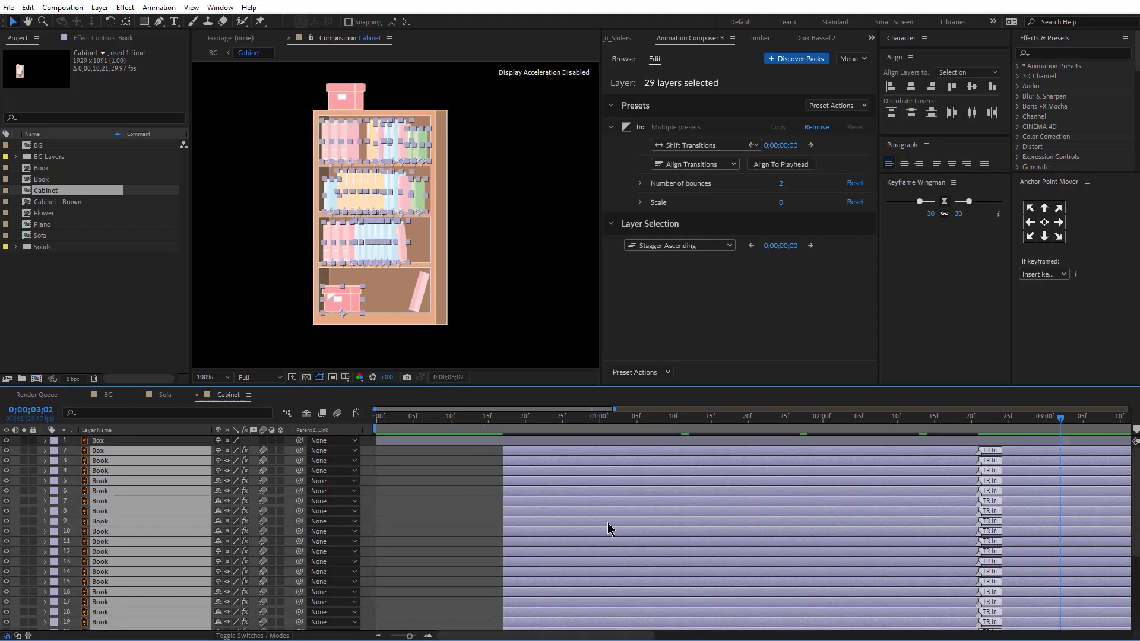
pyautogui.click(491, 554)
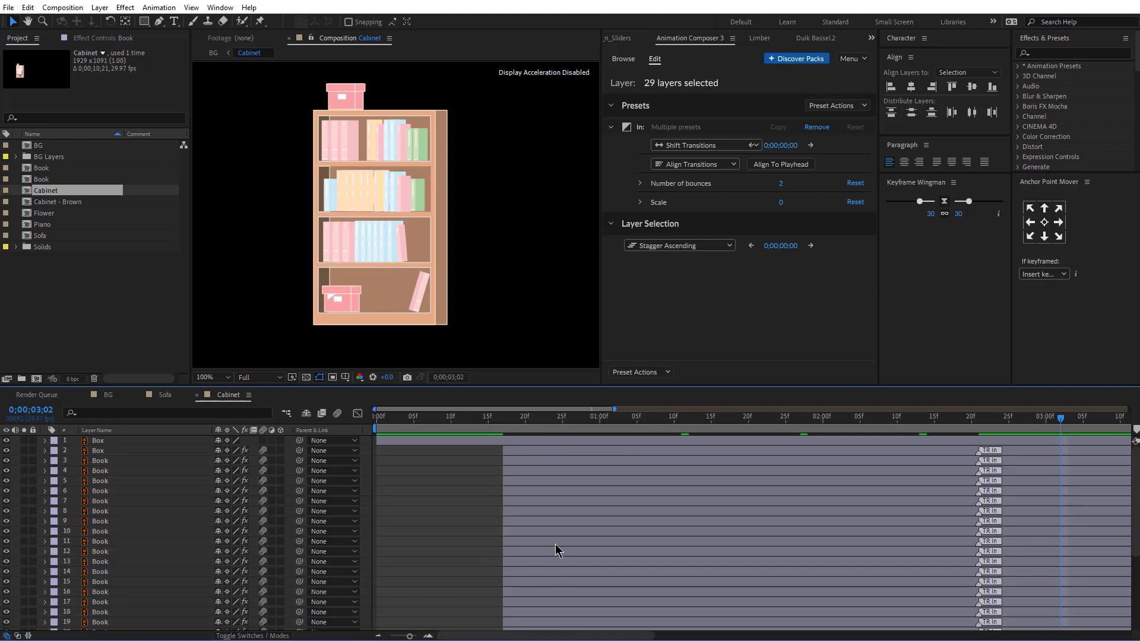
pyautogui.scroll(-4, 554, 544)
pyautogui.click(533, 602)
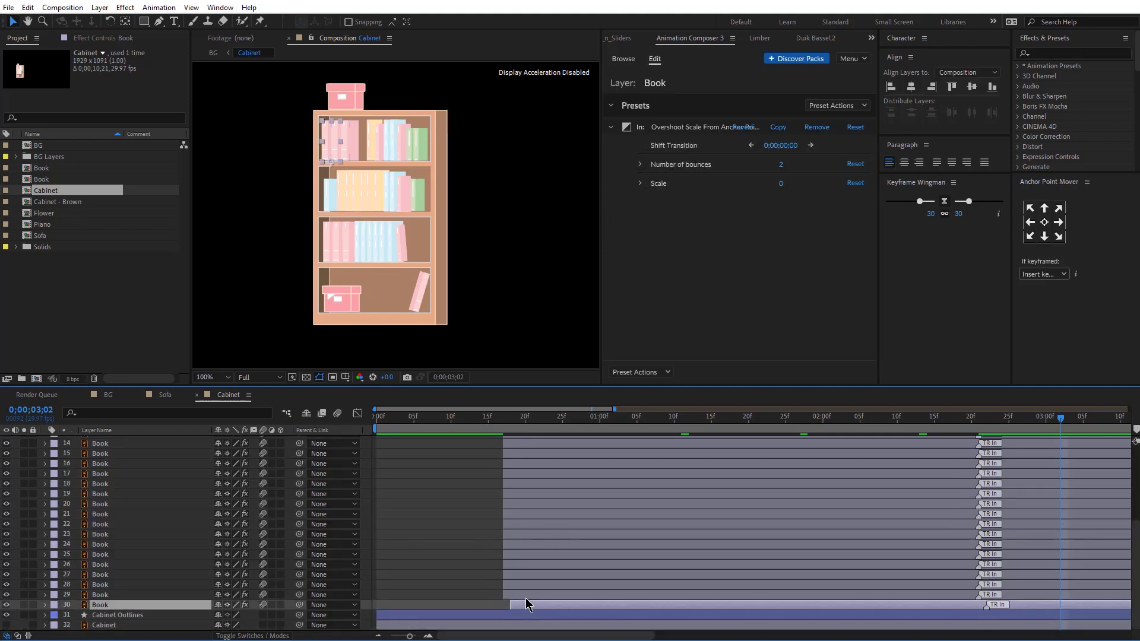
pyautogui.click(523, 592)
pyautogui.hotkey('alt', 'pagedown')
pyautogui.click(520, 581)
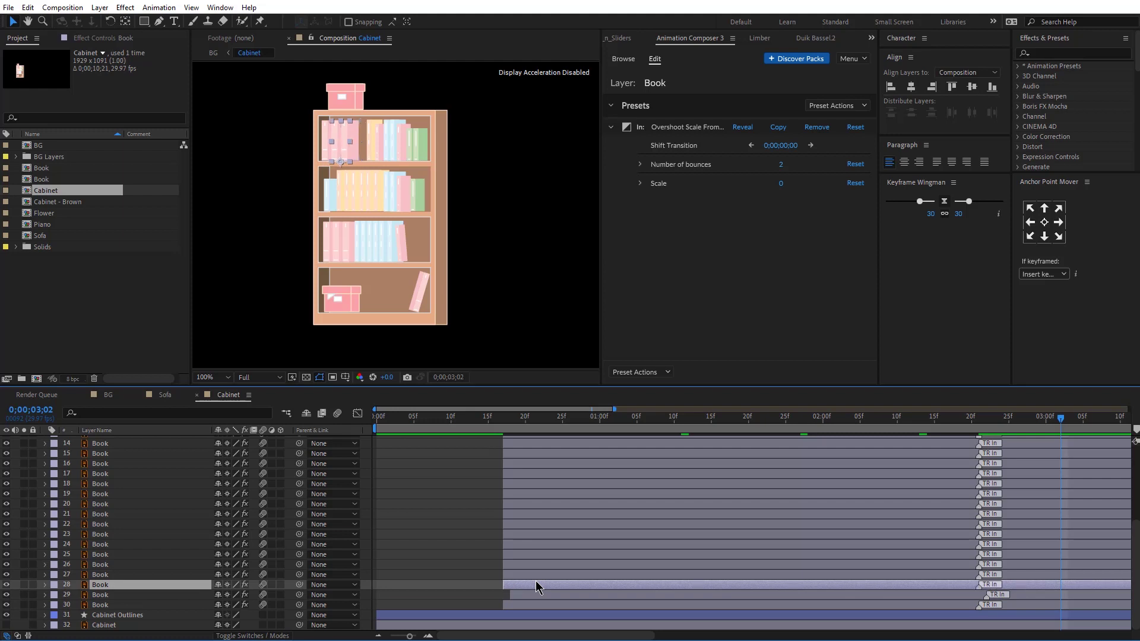
pyautogui.hotkey('ctrl', 'z')
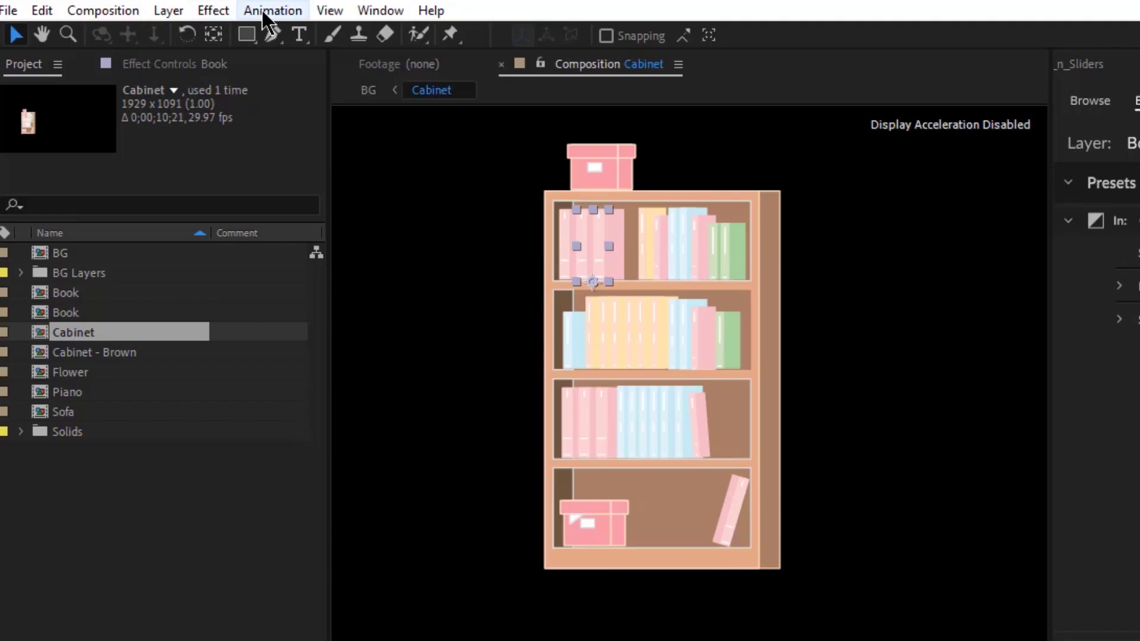
# Open AEJuice Tools - Shifter and stagger the lower Box and Book layers by 1 frame, starting from the lowest layer in the stack.
pyautogui.click(158, 7)
pyautogui.click(158, 8)
pyautogui.click(219, 8)
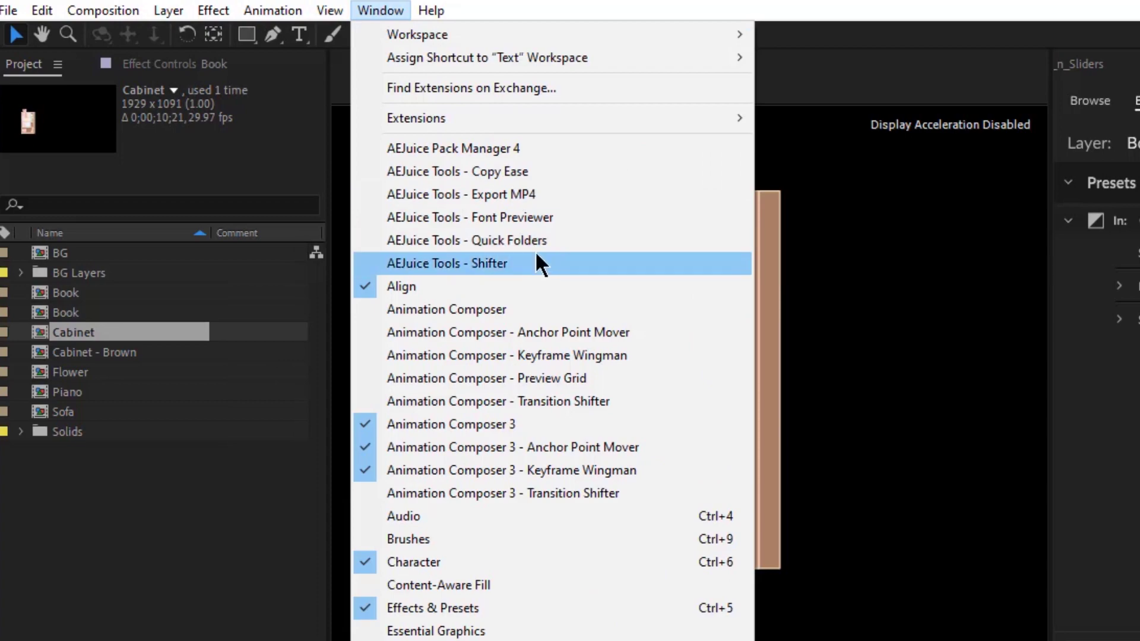
pyautogui.click(539, 263)
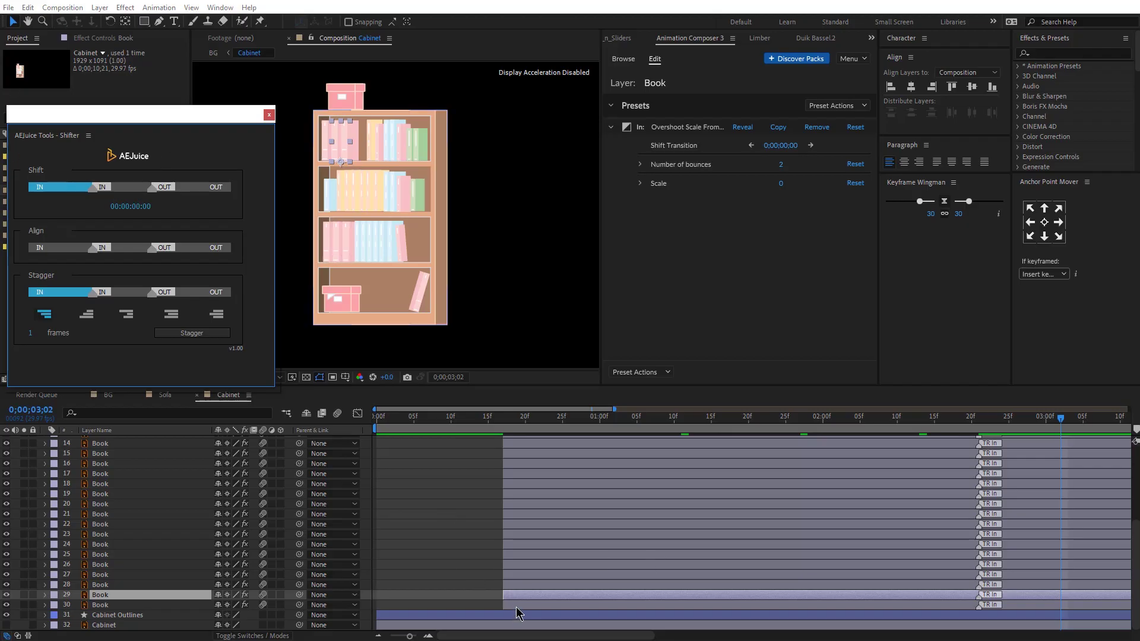
pyautogui.click(516, 607)
pyautogui.scroll(1, 522, 572)
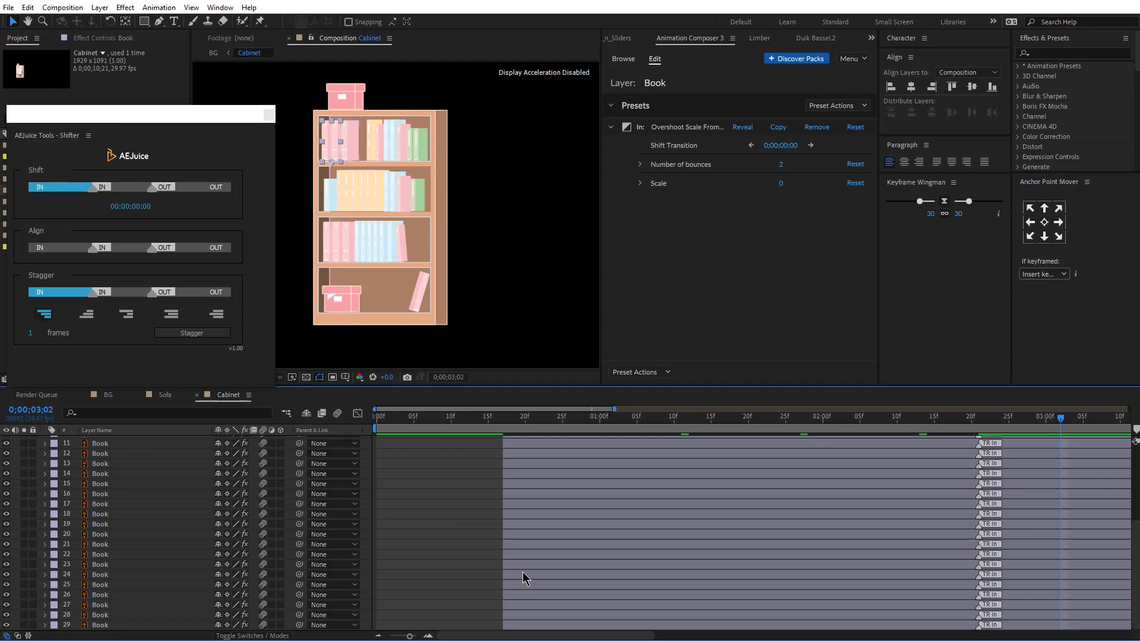
pyautogui.scroll(3, 523, 572)
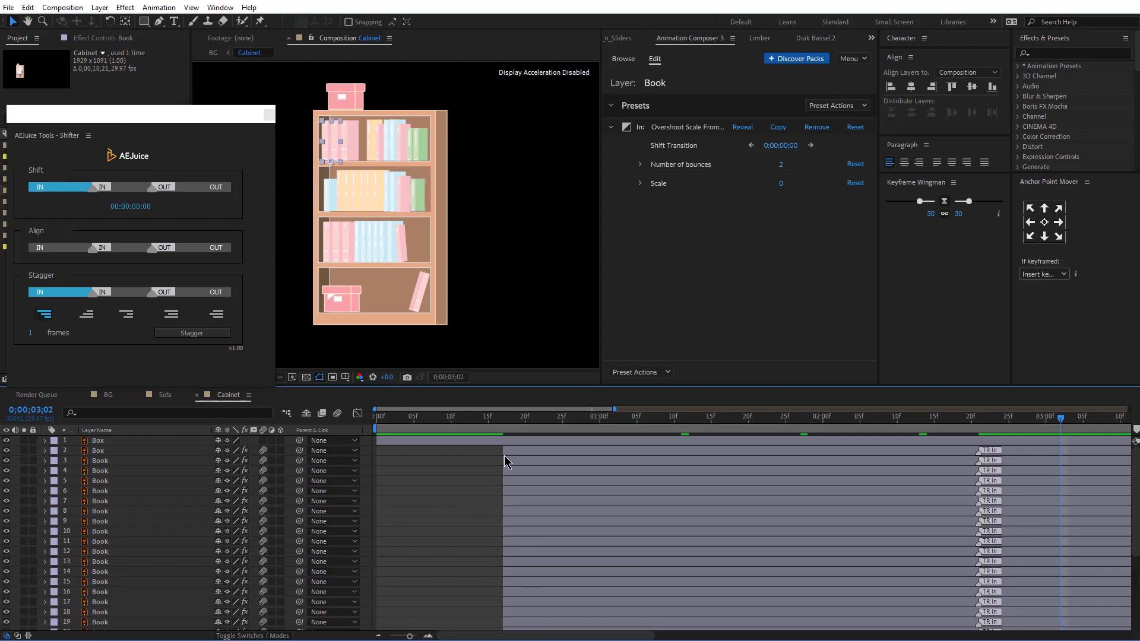
pyautogui.keyDown('shift'); pyautogui.click(517, 452); pyautogui.keyUp('shift')
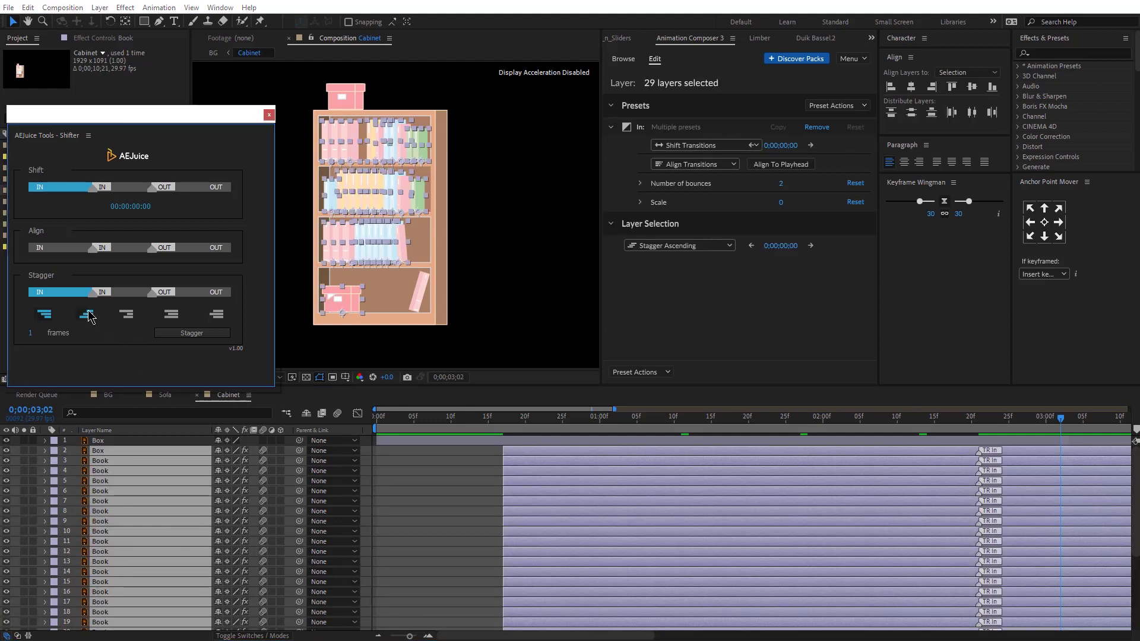
pyautogui.click(219, 333)
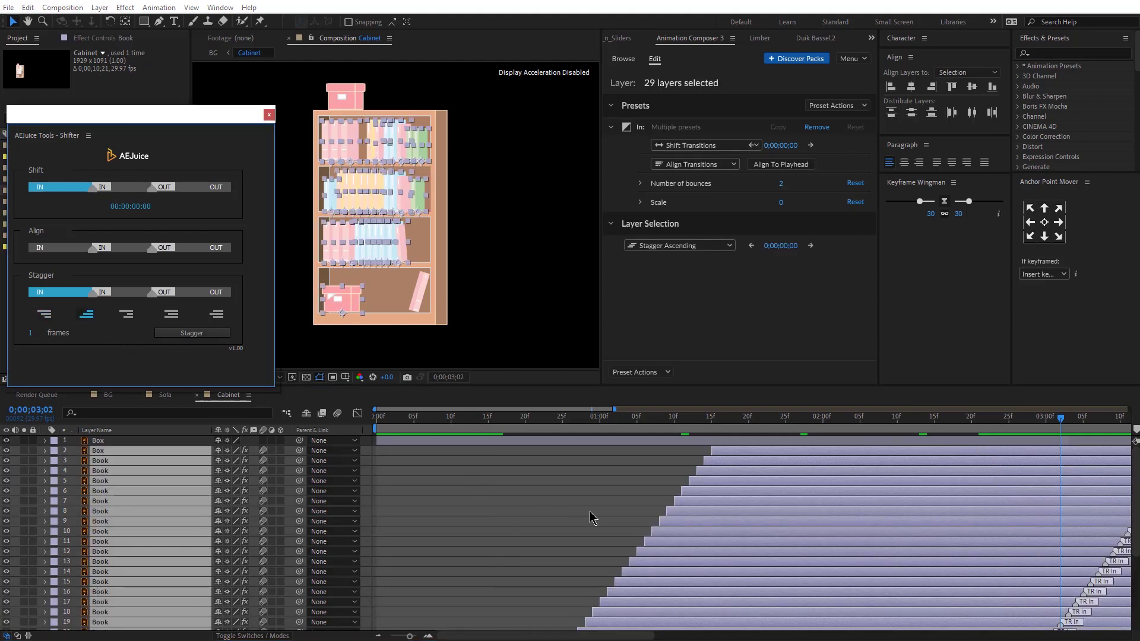
# Preview the staggered entrance of the books and close AEJuice Tools - Shifter.
pyautogui.scroll(-4, 592, 517)
pyautogui.press('space')
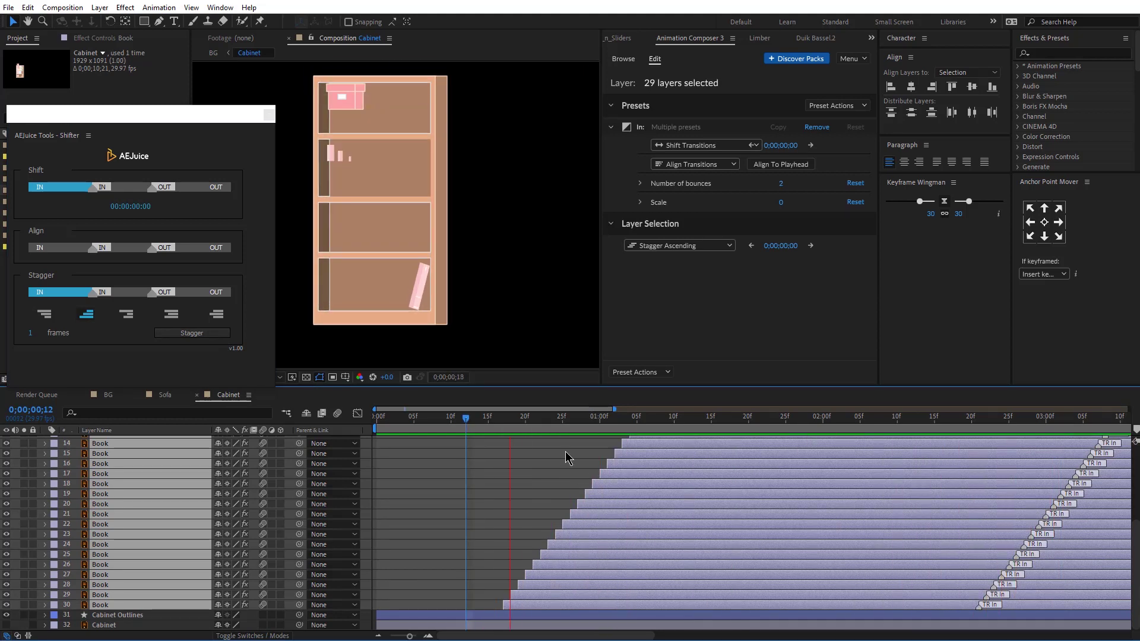
pyautogui.click(269, 115)
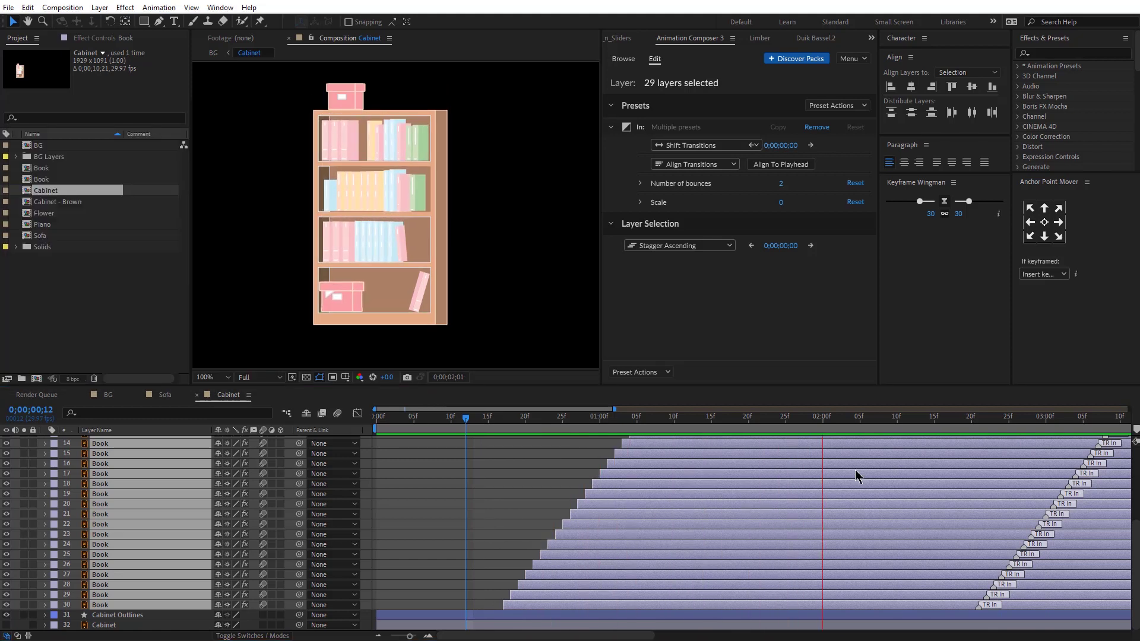
# Set the upper Box's anchor point to its bottom centre and add Position, Scale and Rotation keyframes at 0;00;01;20.
pyautogui.click(749, 417)
pyautogui.scroll(5, 558, 511)
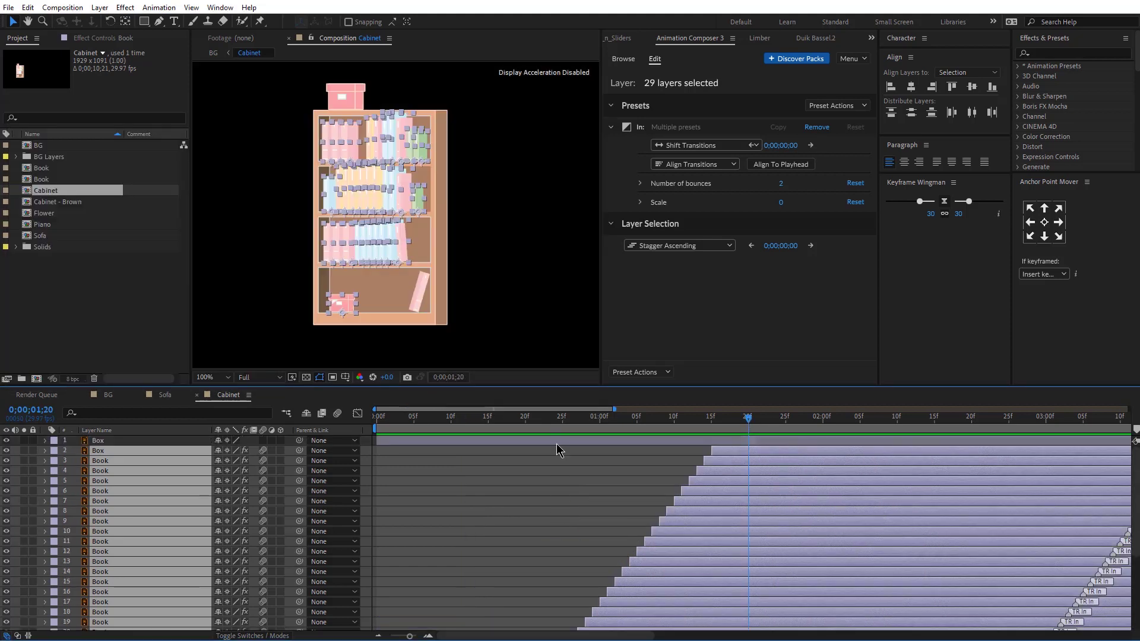
pyautogui.click(557, 444)
pyautogui.click(1043, 236)
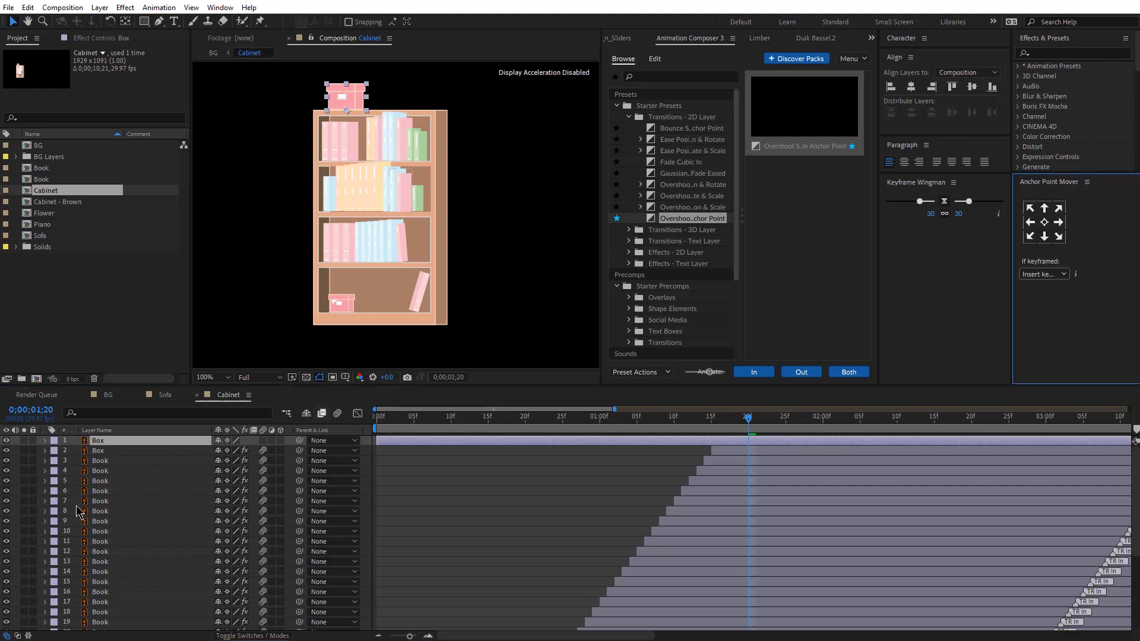
pyautogui.click(44, 441)
pyautogui.click(56, 451)
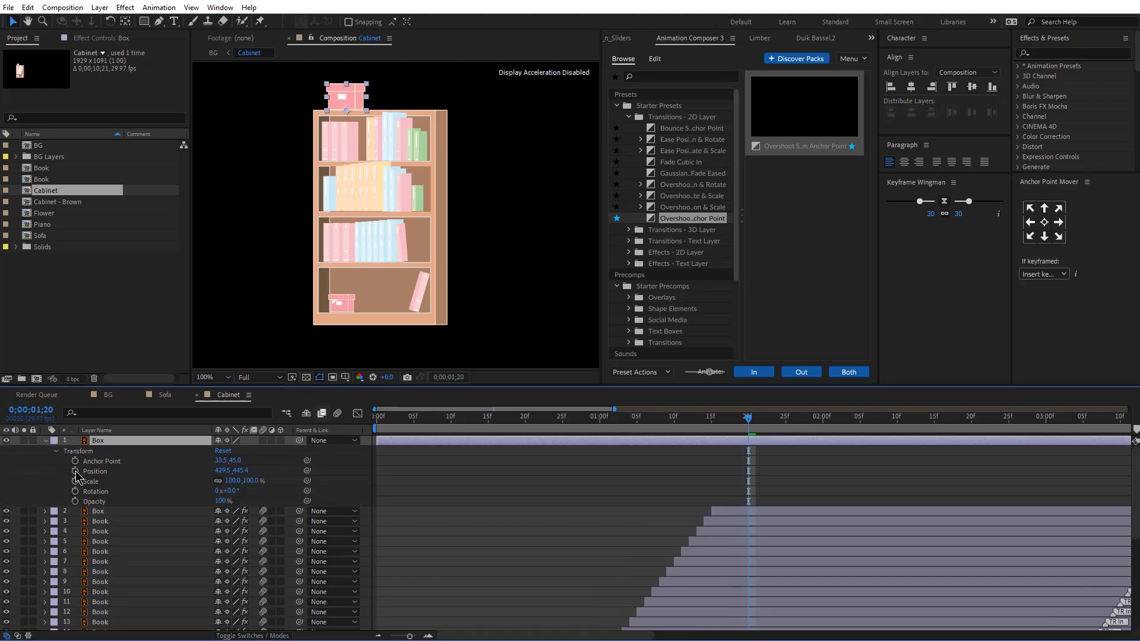
pyautogui.click(75, 470)
pyautogui.click(75, 481)
pyautogui.click(76, 491)
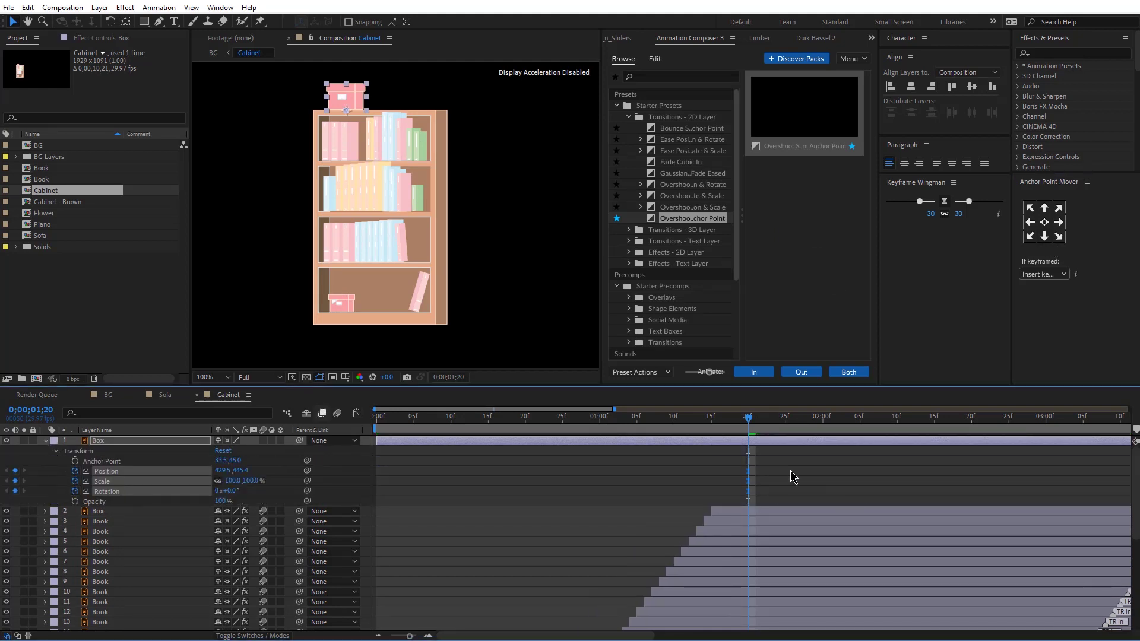
# Move the Box's keyframes to 0;00;02;15, then at 0;00;01;20 raise it to Y 313.4 and add Scale and Rotation keyframes.
pyautogui.moveTo(948, 477); pyautogui.dragTo(935, 475)
pyautogui.moveTo(355, 103); pyautogui.dragTo(355, 64)
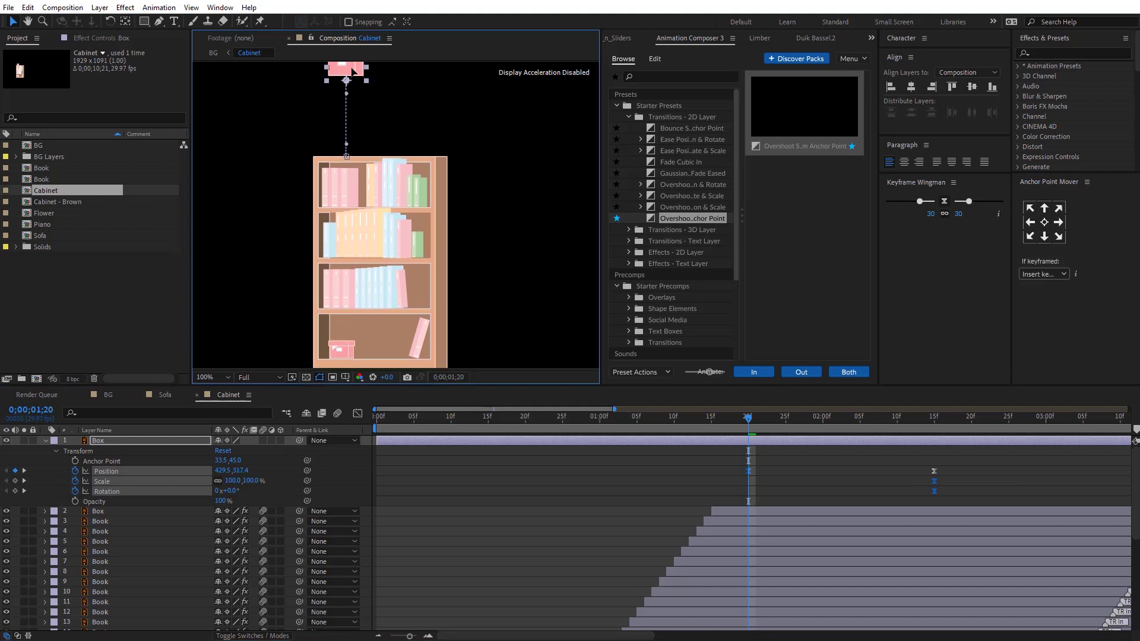
pyautogui.click(14, 481)
pyautogui.click(15, 491)
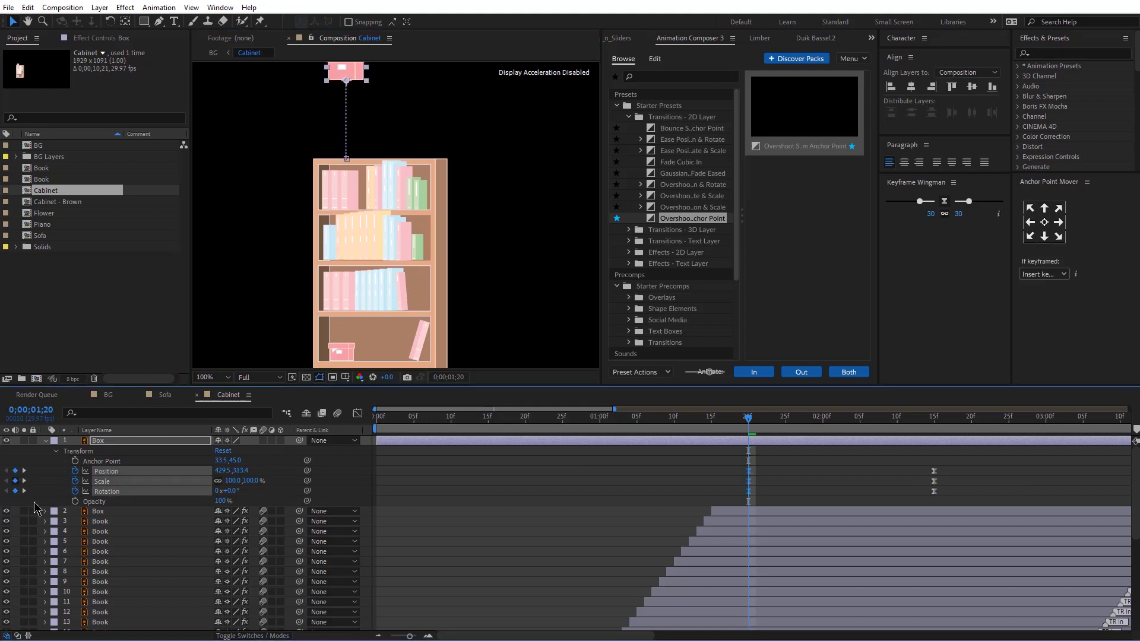
# Move the Box's end keyframes to 0;00;02;13 and duplicate them at 0;00;01;28.
pyautogui.moveTo(889, 463); pyautogui.dragTo(960, 518)
pyautogui.moveTo(889, 491); pyautogui.dragTo(920, 491)
pyautogui.click(807, 419)
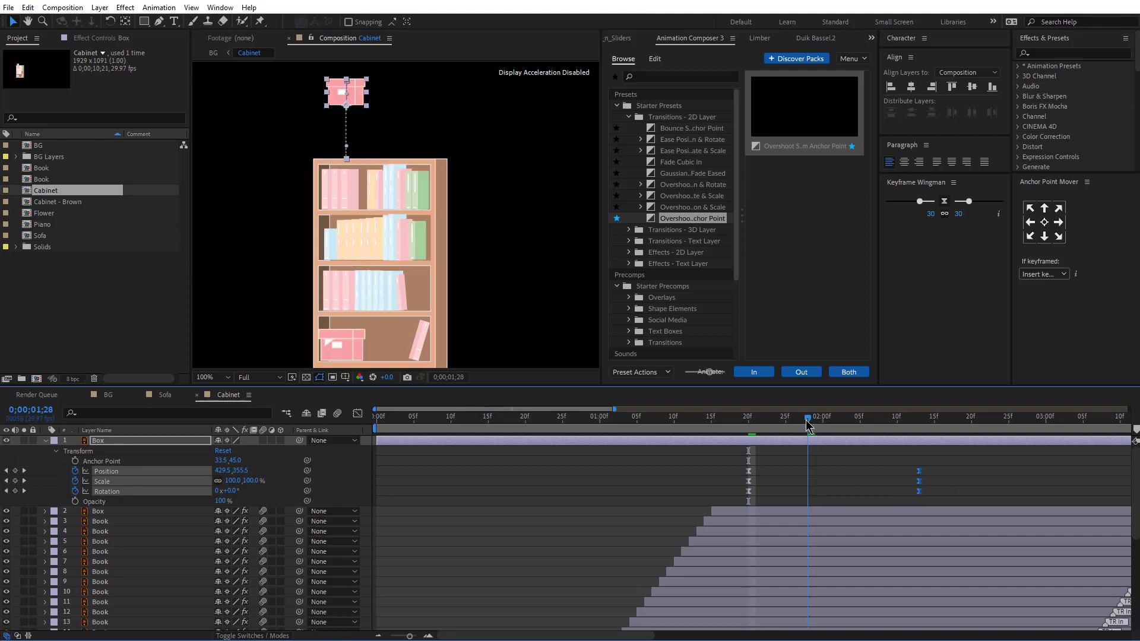
pyautogui.hotkey('ctrl', 'v')
# At 0;00;01;28, rotate the upper Box a few degrees clockwise to tilt it on landing.
pyautogui.click(511, 506)
pyautogui.moveTo(227, 491); pyautogui.dragTo(227, 490)
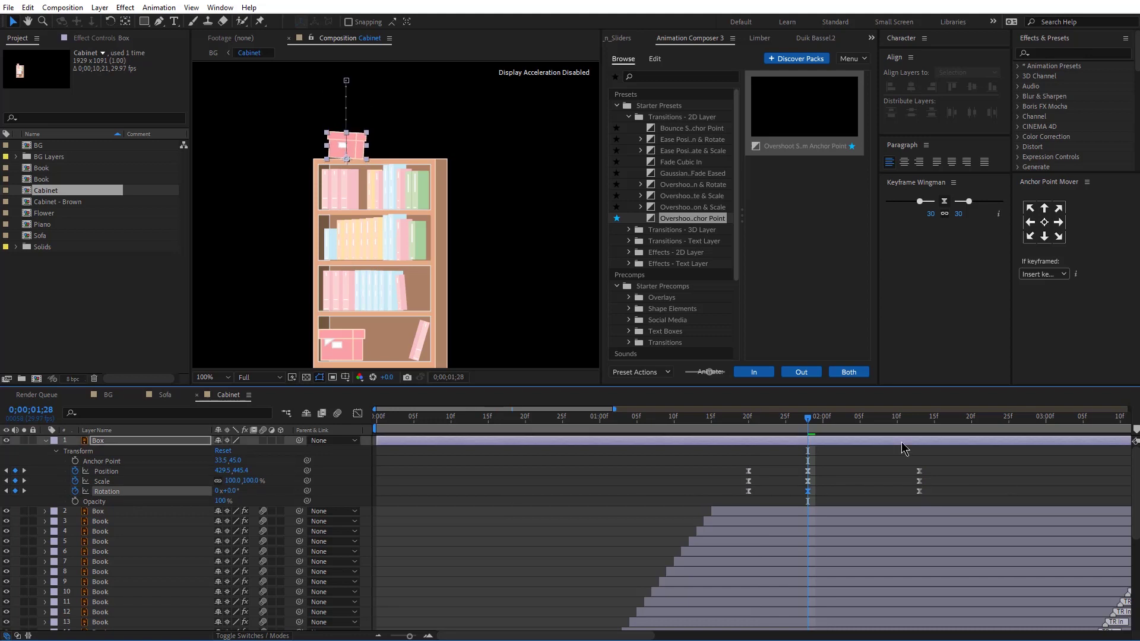
pyautogui.click(860, 421)
pyautogui.click(807, 421)
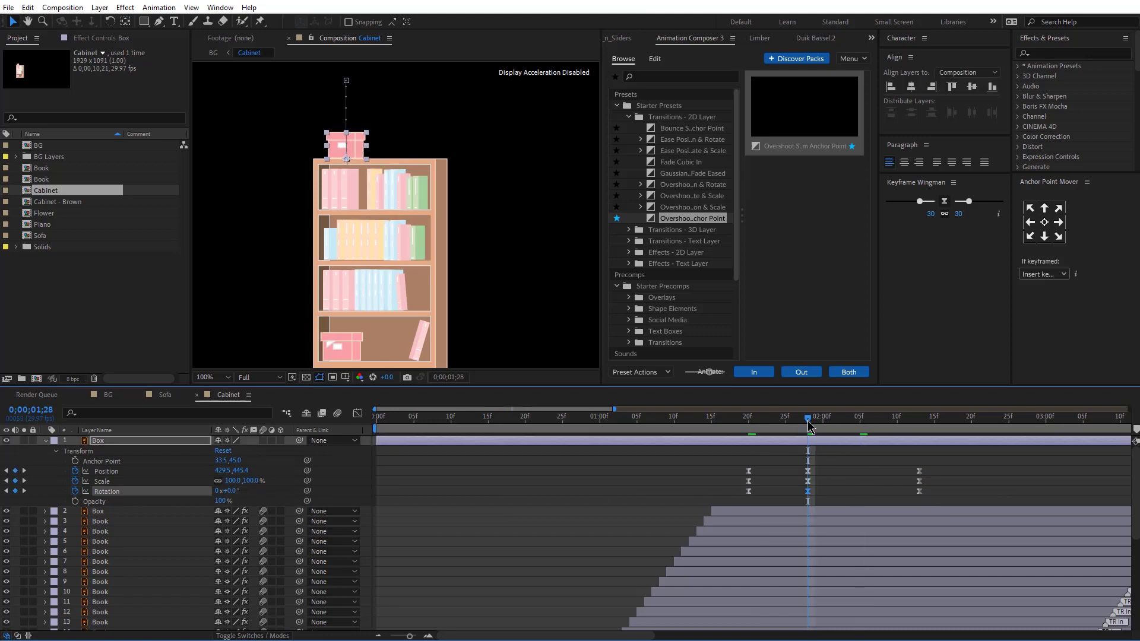
pyautogui.click(835, 504)
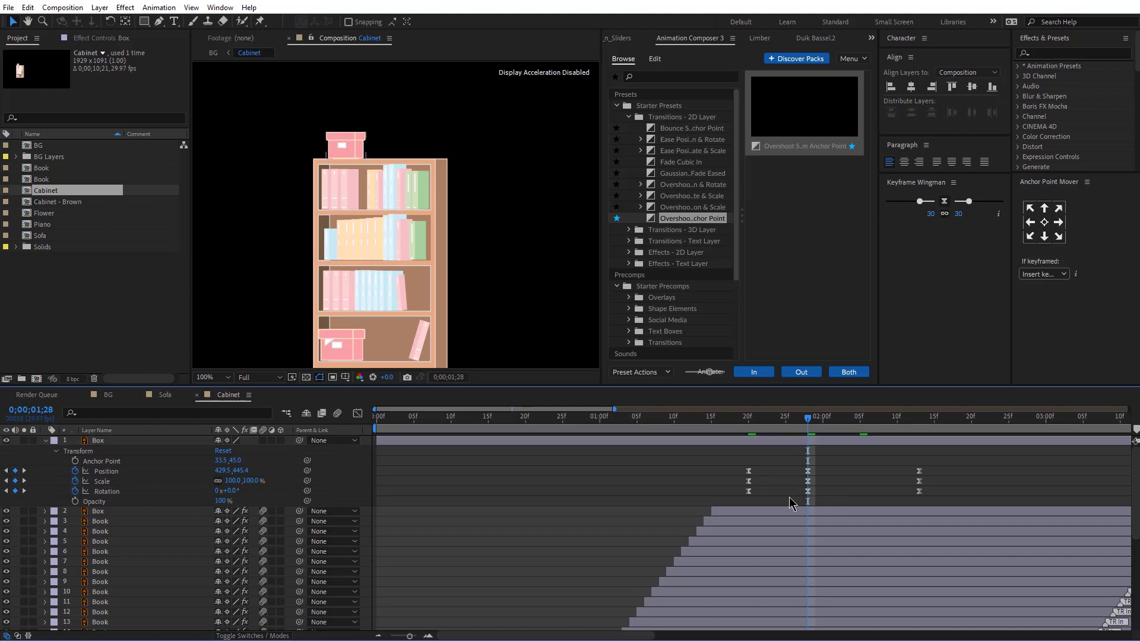
pyautogui.moveTo(233, 490); pyautogui.dragTo(235, 490)
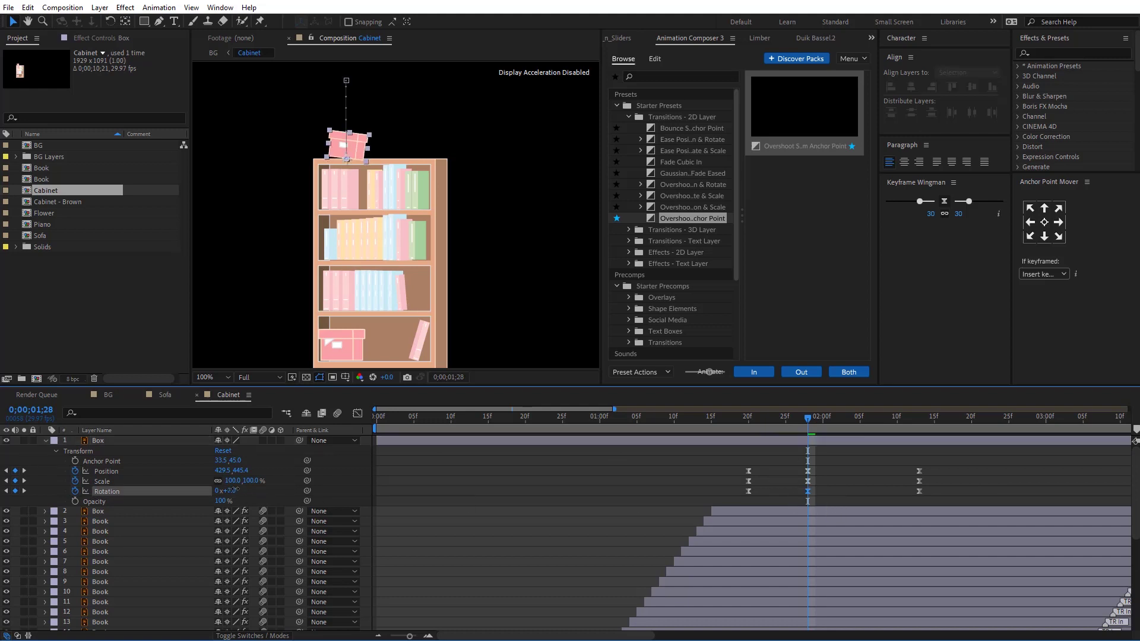
# Add a counterclockwise Rotation keyframe at 0;00;02;06, move the final Rotation keyframe to 0;00;02;24 and preview the Box's wobble.
pyautogui.click(867, 418)
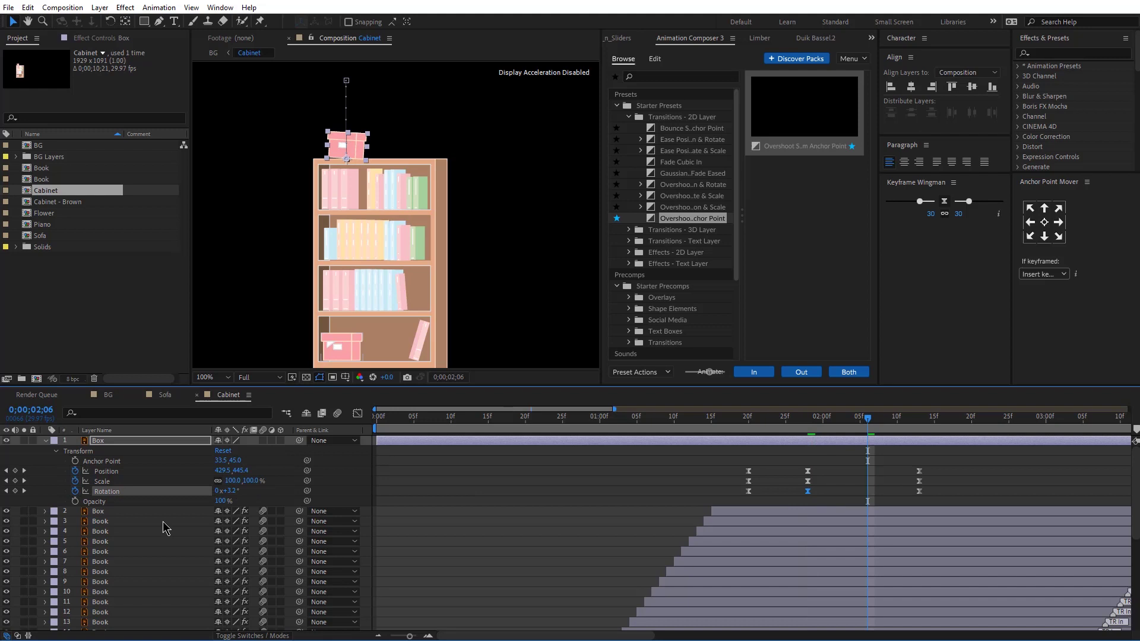
pyautogui.click(229, 491)
pyautogui.write('-4')
pyautogui.press('Return')
pyautogui.click(736, 425)
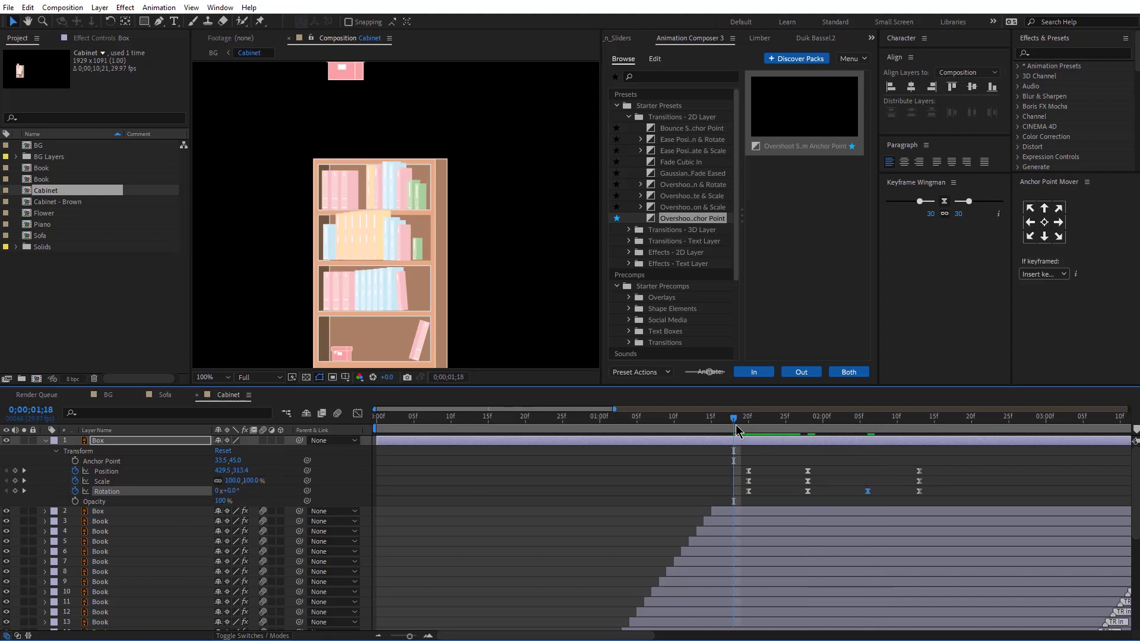
pyautogui.moveTo(919, 492); pyautogui.dragTo(1000, 493)
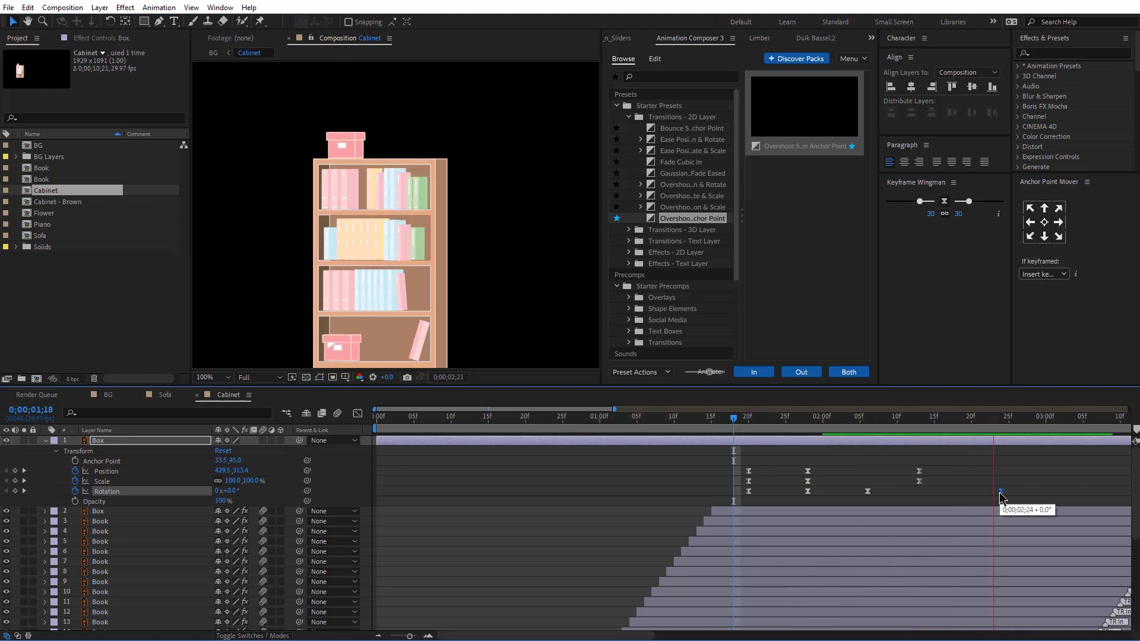
pyautogui.press('space')
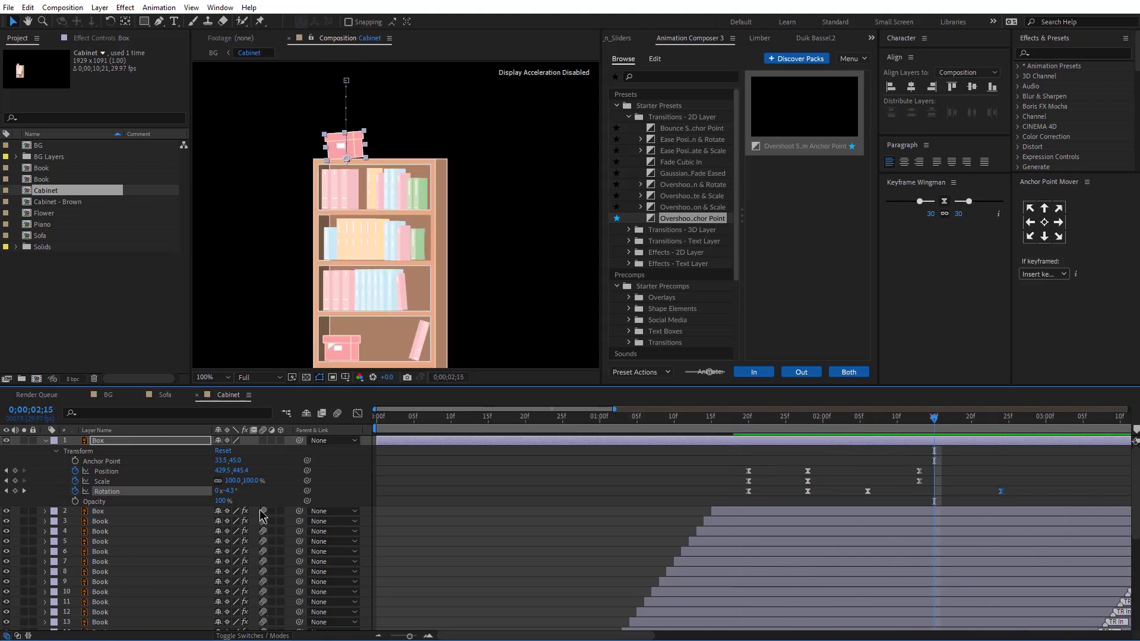
# Set the upper Box's Rotation to 2° at 0;00;02;15 and preview the wobble from 0;00;01;18.
pyautogui.click(232, 493)
pyautogui.write('2')
pyautogui.press('Return')
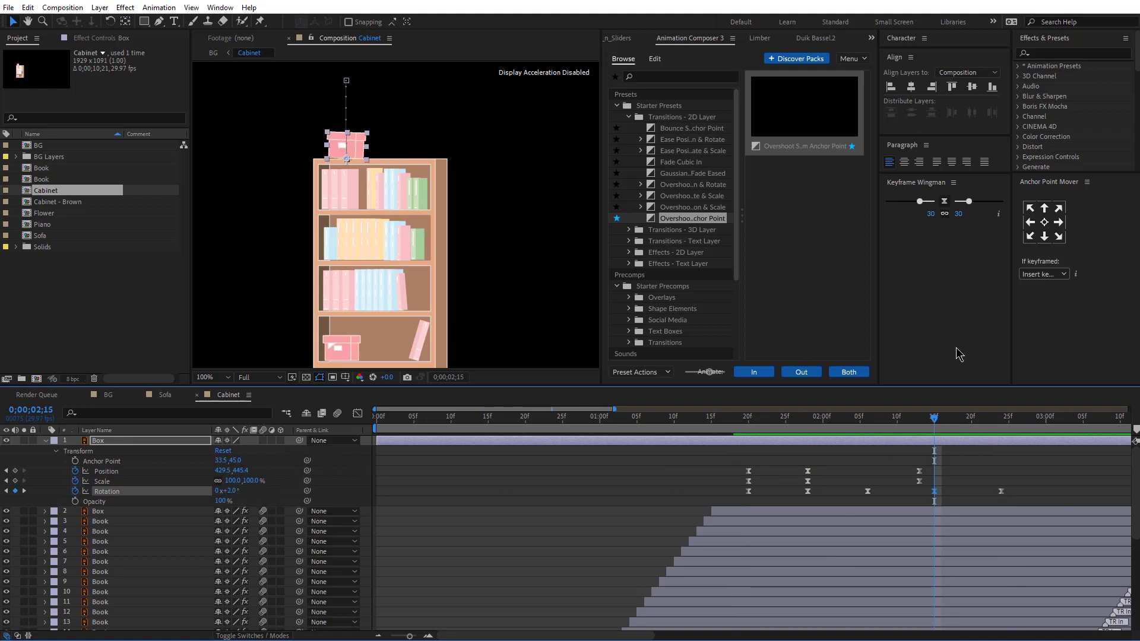
pyautogui.click(735, 421)
pyautogui.press('space')
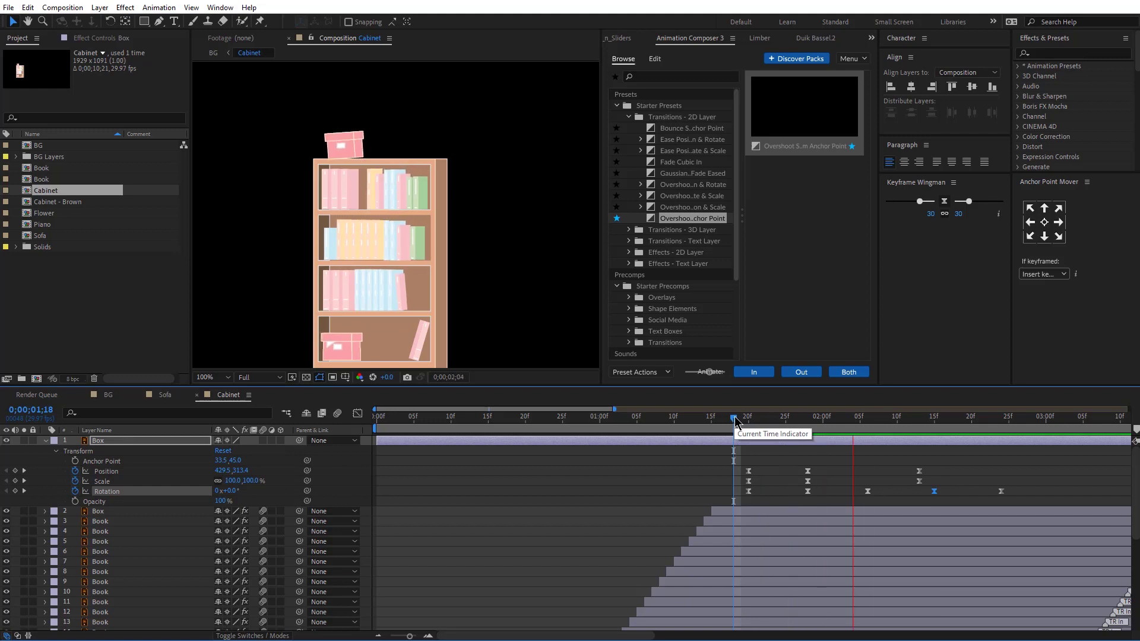
# Trim the upper Box layer's start to about 0;00;01;22 and preview the BG composition.
pyautogui.moveTo(376, 440); pyautogui.dragTo(763, 445)
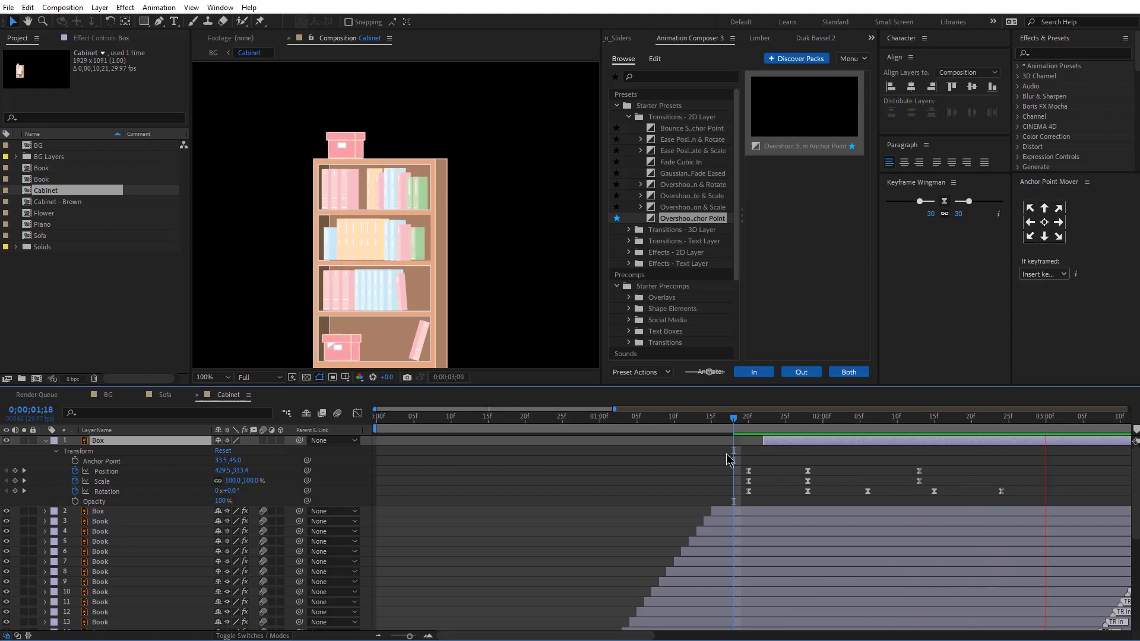
pyautogui.click(108, 396)
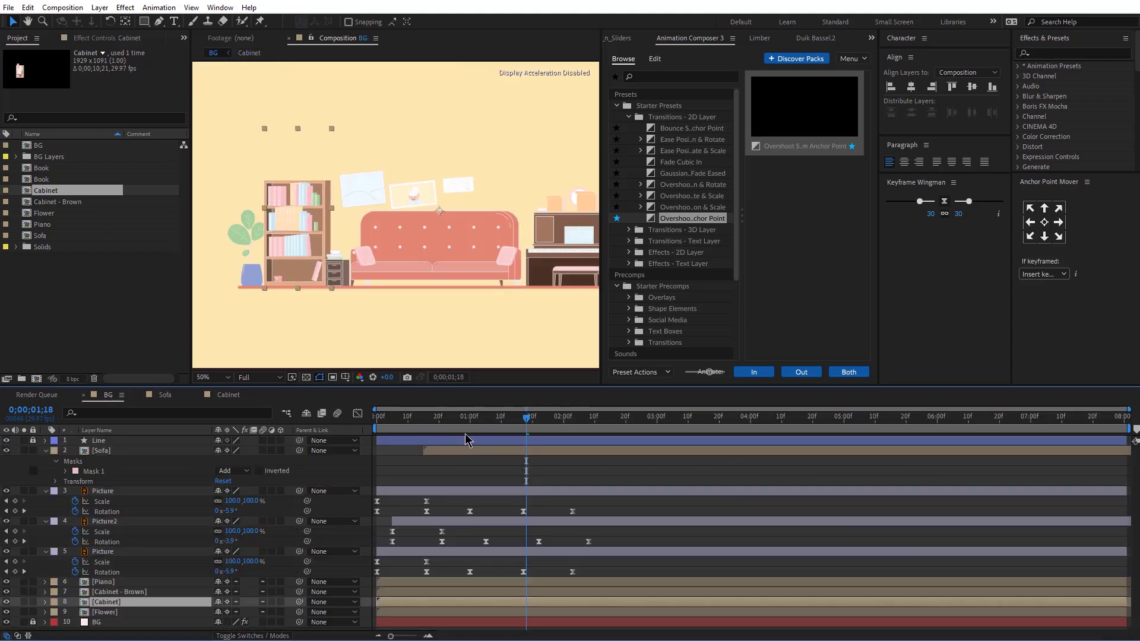
pyautogui.press('space')
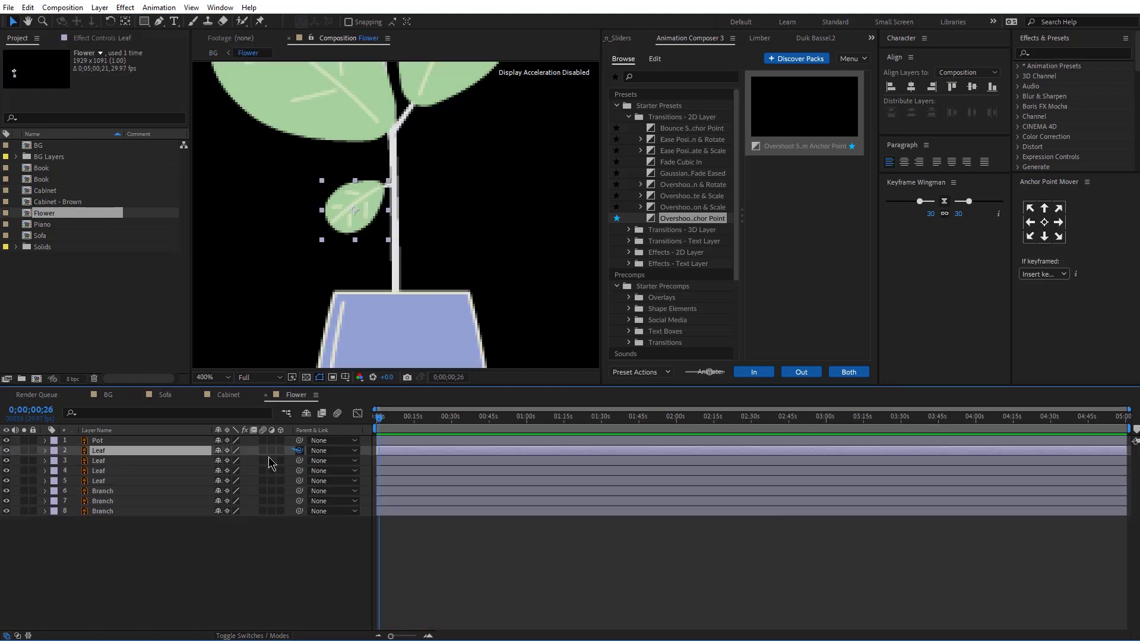
# In the Flower composition, parent the leaves to their branches, the side branches to the main Branch, and the main Branch to the Pot.
pyautogui.moveTo(299, 510)
pyautogui.mouseDown()
pyautogui.moveTo(181, 505)
pyautogui.moveTo(166, 492)
pyautogui.mouseUp()
pyautogui.moveTo(392, 178); pyautogui.dragTo(398, 272)
pyautogui.click(104, 502)
pyautogui.moveTo(300, 500); pyautogui.dragTo(179, 492)
pyautogui.click(497, 109)
pyautogui.moveTo(299, 461); pyautogui.dragTo(122, 503)
pyautogui.click(312, 176)
pyautogui.moveTo(299, 481); pyautogui.dragTo(98, 440)
# Move the anchor point of the Leaf on the plant's right side to its lower-left corner.
pyautogui.click(383, 89)
pyautogui.press(',')
pyautogui.click(398, 102)
pyautogui.click(437, 176)
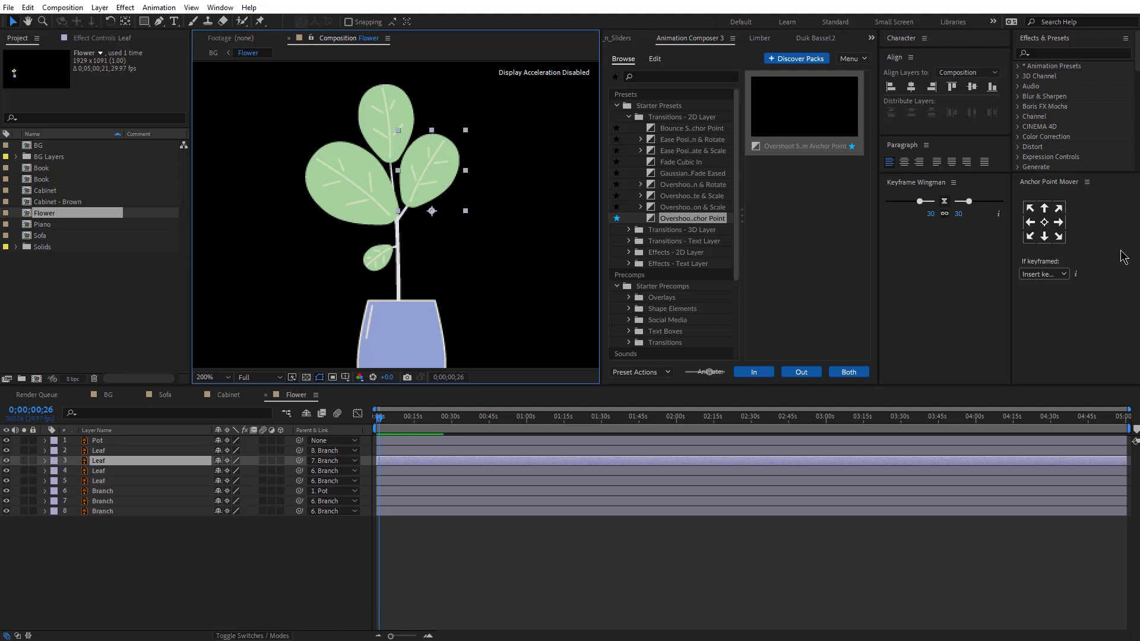
pyautogui.click(1030, 236)
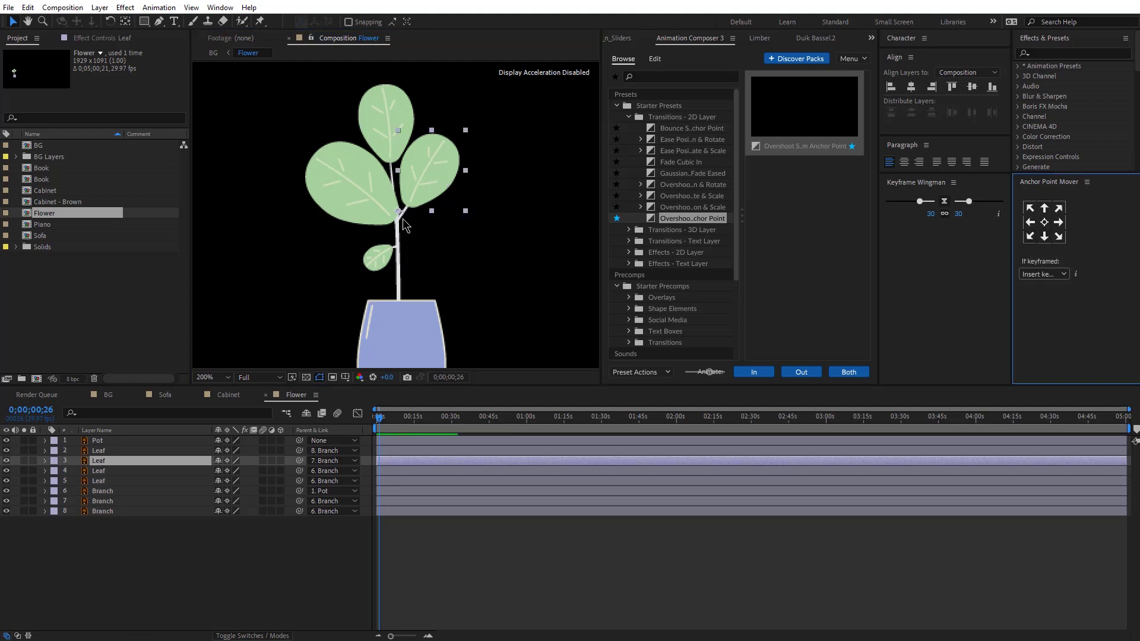
# Move the upper side Branch's anchor point to its lower-left corner and the small lower Branch's anchor point to its upper-right corner.
pyautogui.click(405, 220)
pyautogui.press('.')
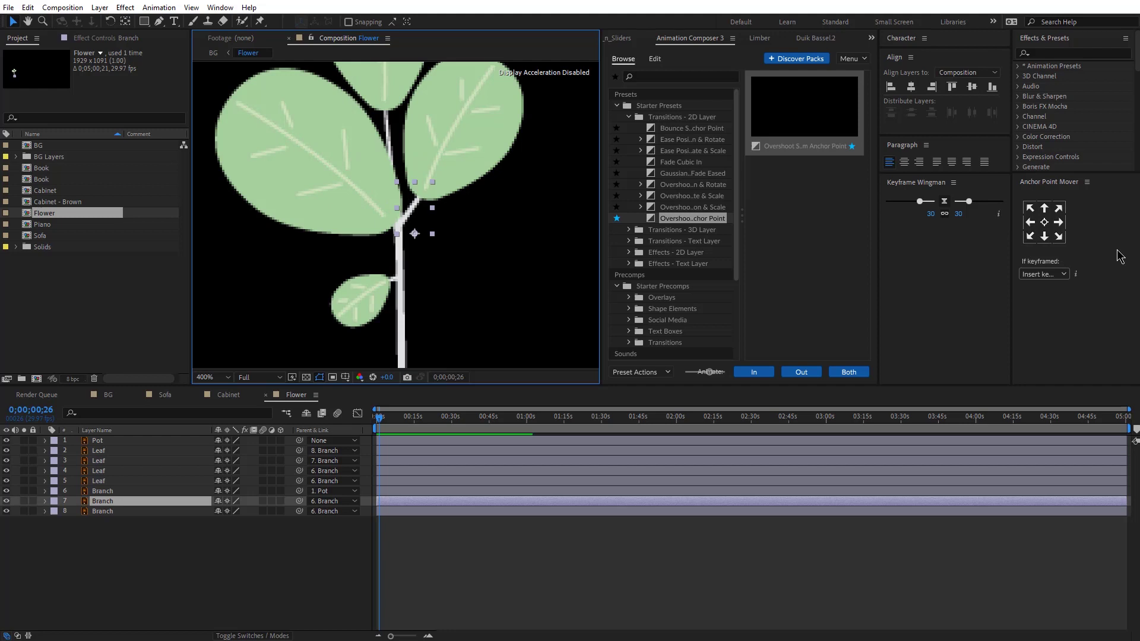
pyautogui.click(1031, 240)
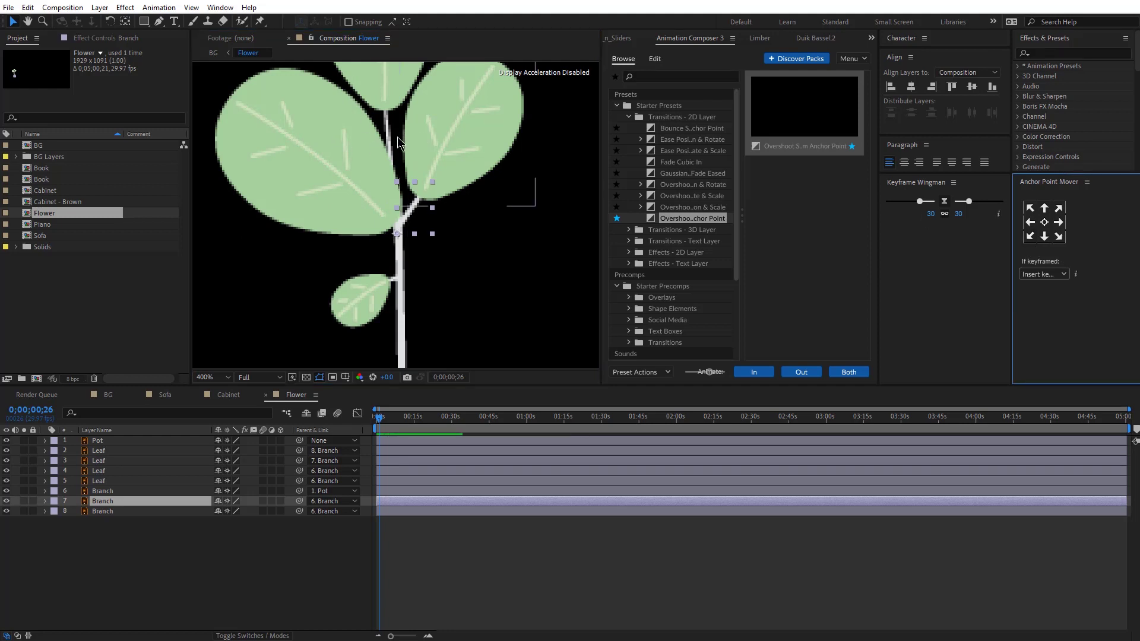
pyautogui.click(104, 511)
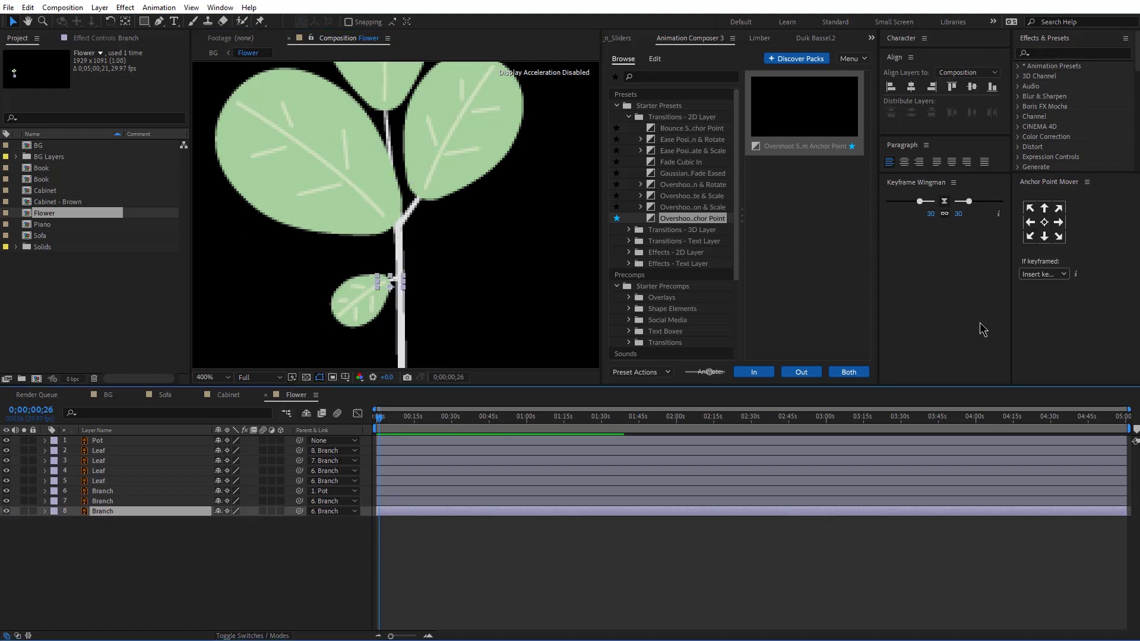
pyautogui.click(1059, 209)
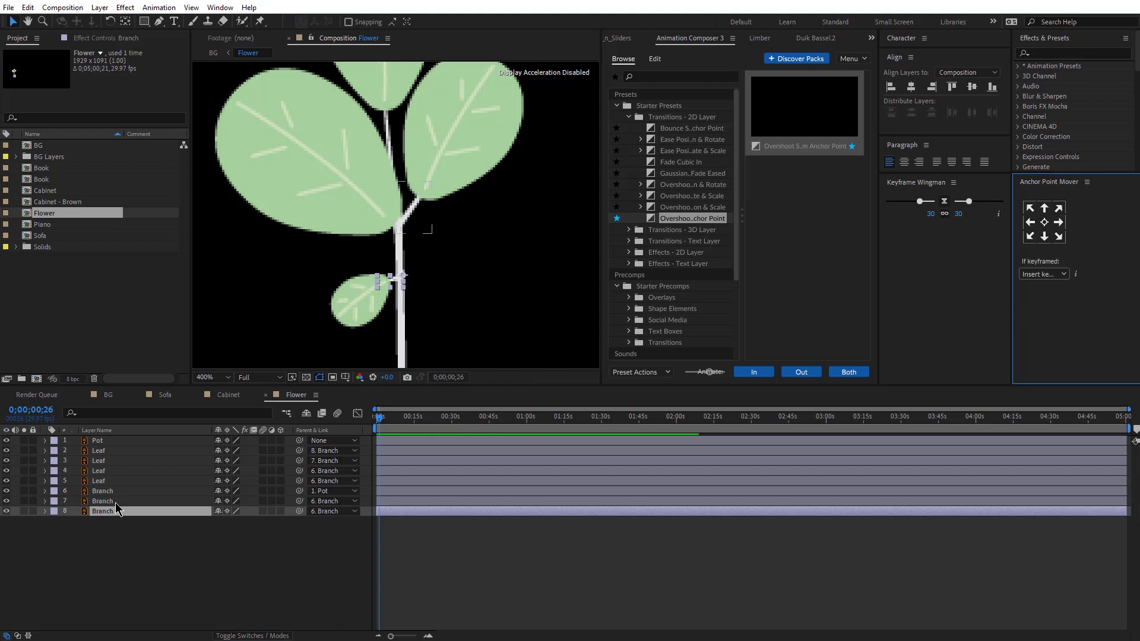
# Move the Pot's anchor point to the center of its bottom edge.
pyautogui.click(108, 441)
pyautogui.scroll(-2, 420, 237)
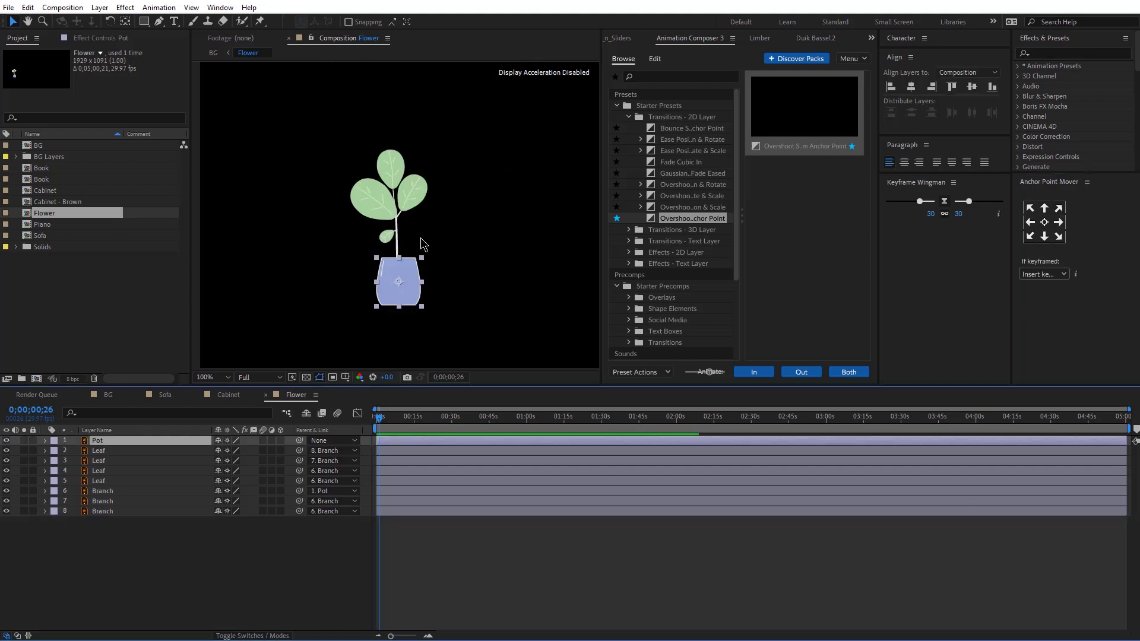
pyautogui.click(1044, 236)
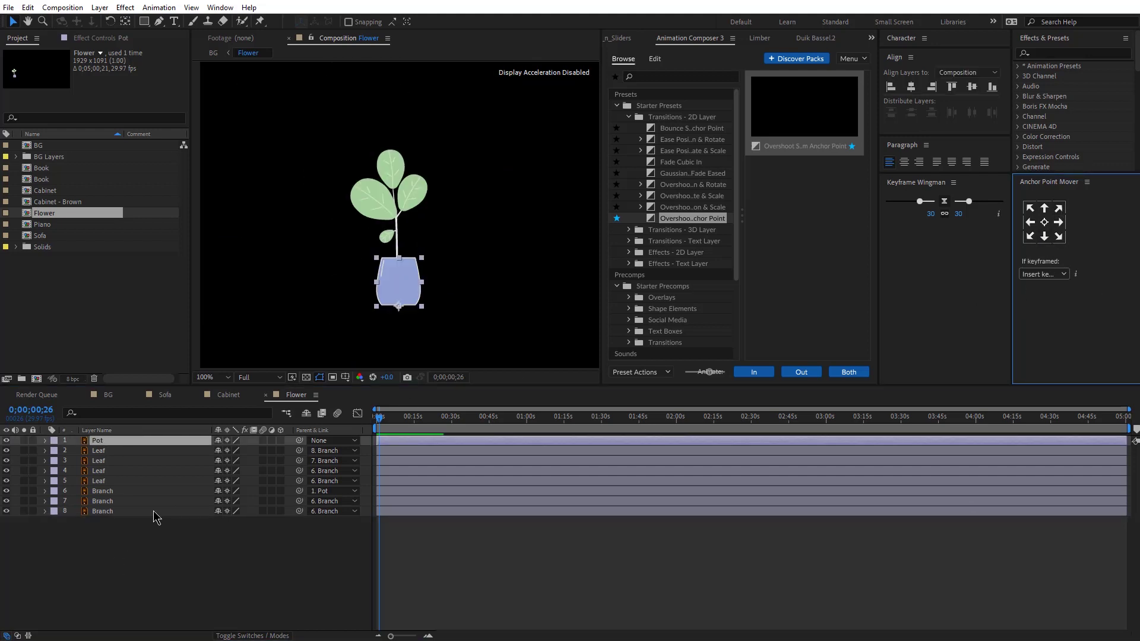
# Add Rotation keyframes to the Pot and all Leaf and Branch layers at 0;00;00;26.
pyautogui.press('p')
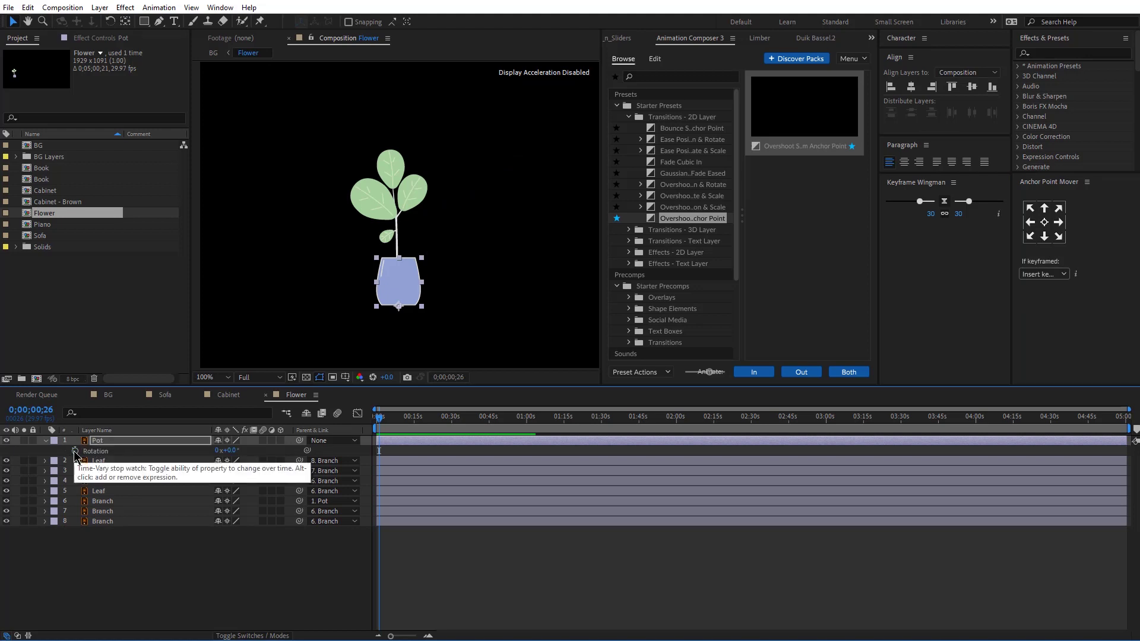
pyautogui.hotkey('alt', 'shift', 'r')
pyautogui.click(115, 465)
pyautogui.keyDown('shift'); pyautogui.click(110, 522); pyautogui.keyUp('shift')
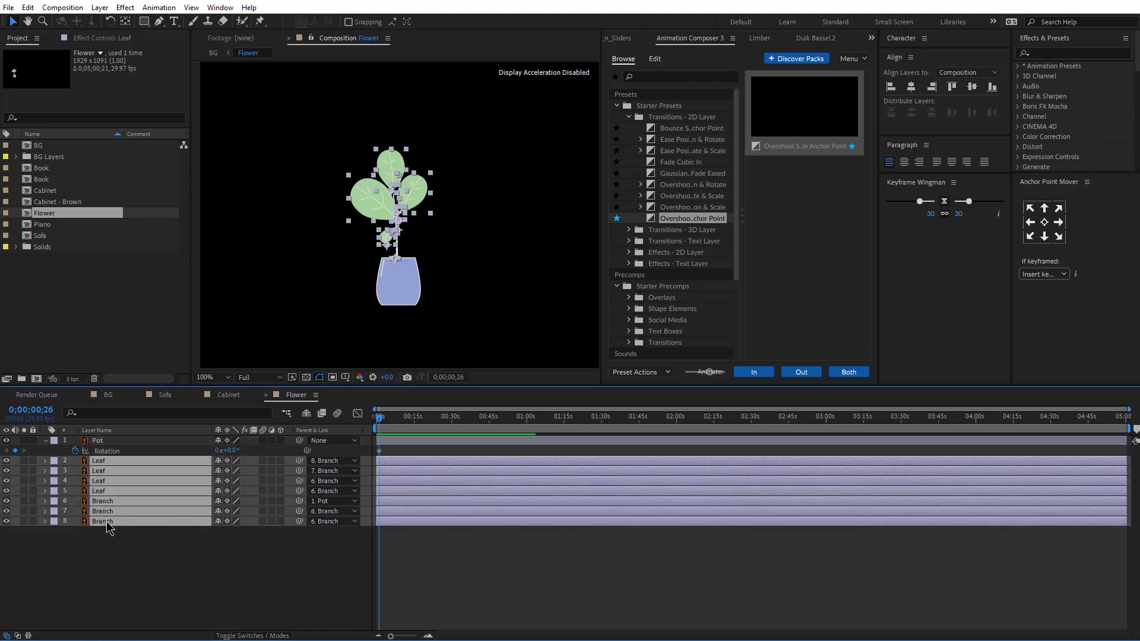
pyautogui.press('r')
pyautogui.hotkey('alt', 'shift', 'r')
pyautogui.hotkey('alt', 'shift', 'r')
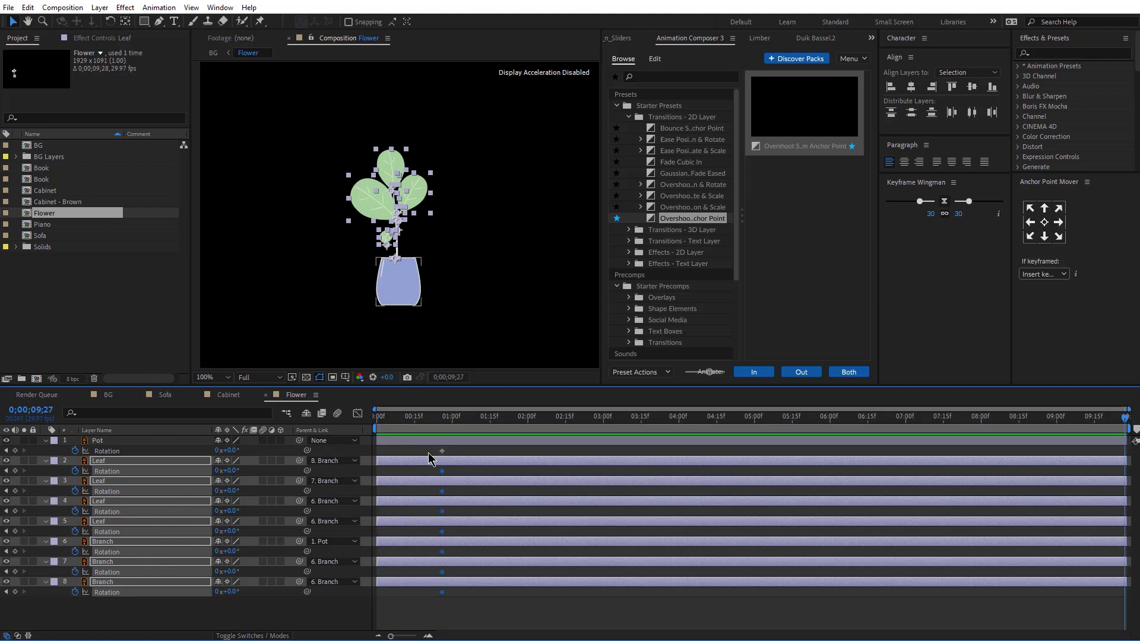
# Apply Easy Ease to the Rotation keyframes of the Pot, Leaf and Branch layers.
pyautogui.moveTo(424, 449); pyautogui.dragTo(474, 628)
pyautogui.press('F9')
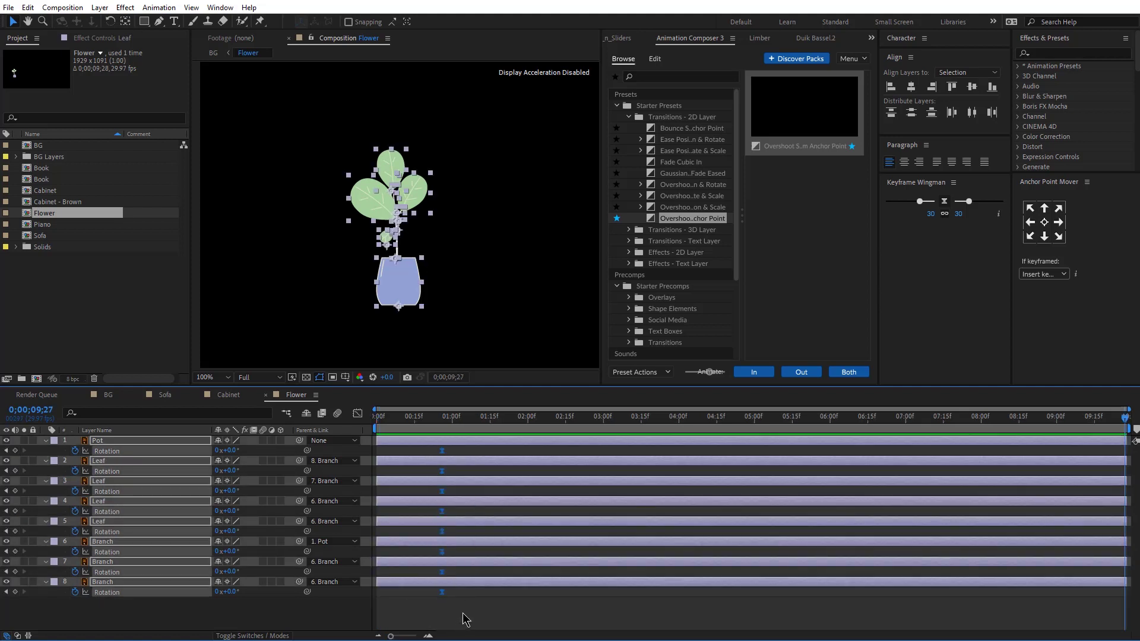
pyautogui.click(465, 620)
# Add a Position keyframe to the Pot at 0;00;00;26 and apply Easy Ease to it.
pyautogui.moveTo(440, 416); pyautogui.dragTo(376, 418)
pyautogui.click(391, 447)
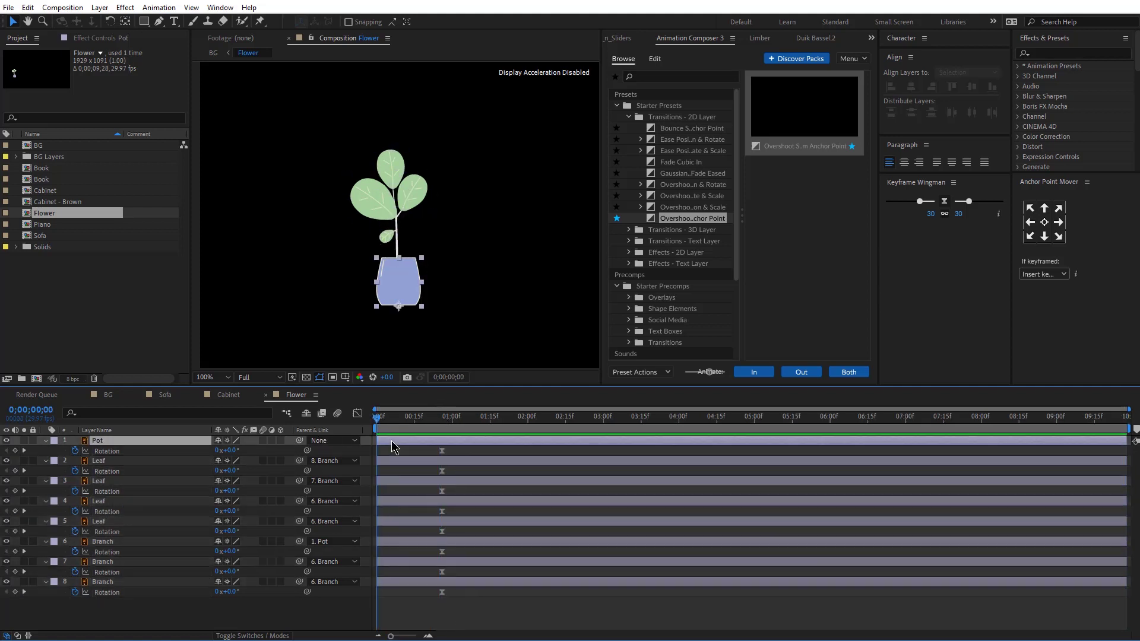
pyautogui.hotkey('alt', 'shift', 'p')
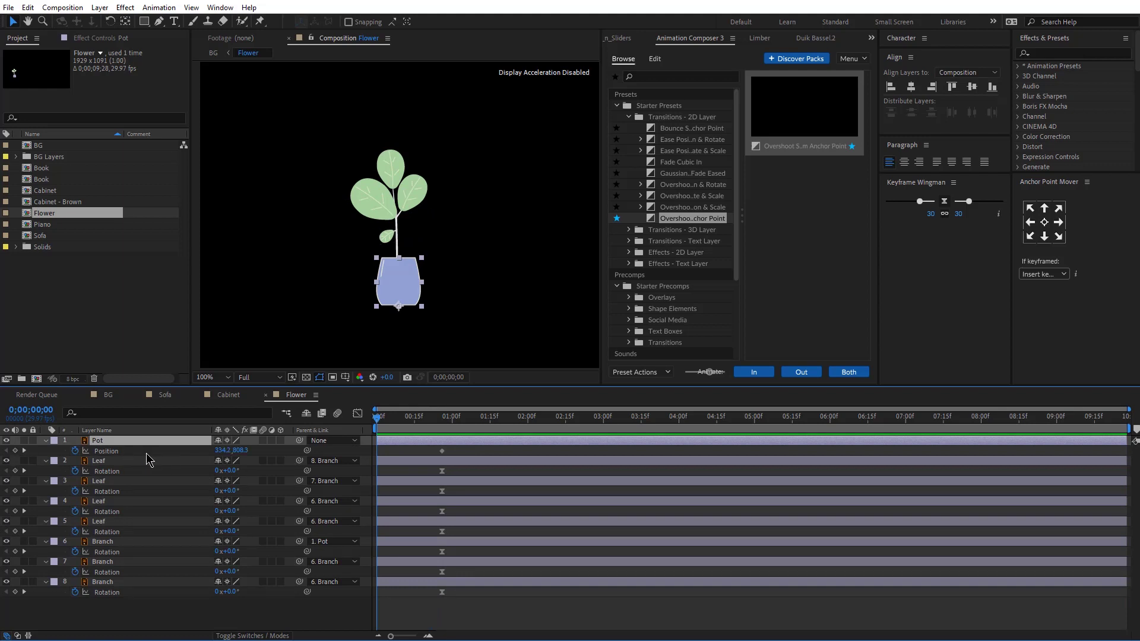
pyautogui.press('u')
pyautogui.press('u')
pyautogui.moveTo(456, 448); pyautogui.dragTo(430, 466)
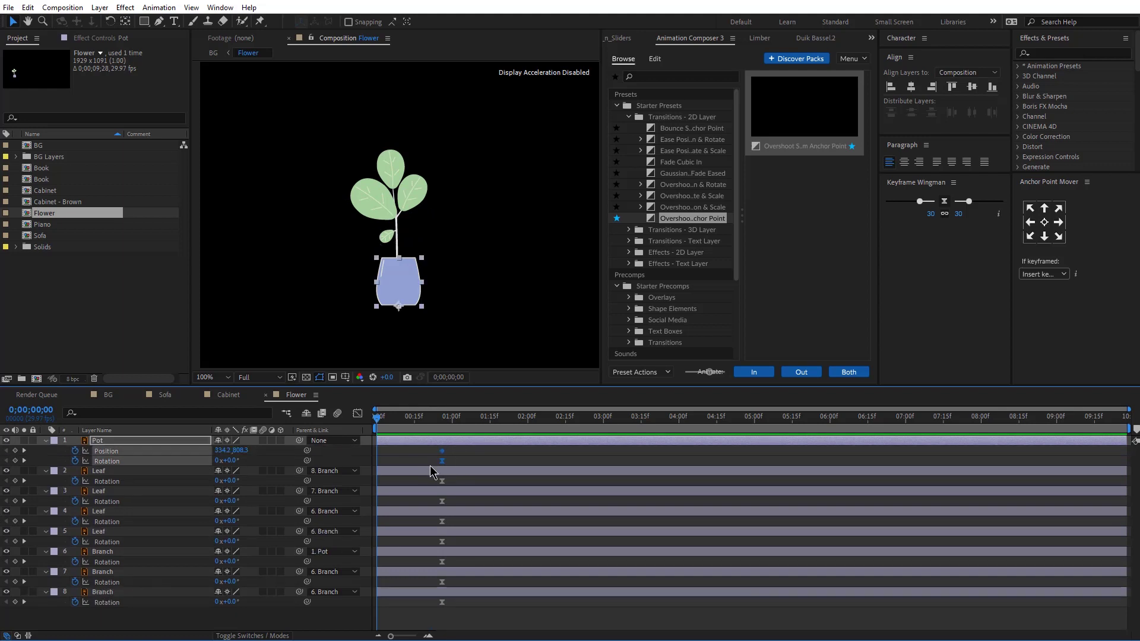
pyautogui.press('F9')
pyautogui.click(478, 458)
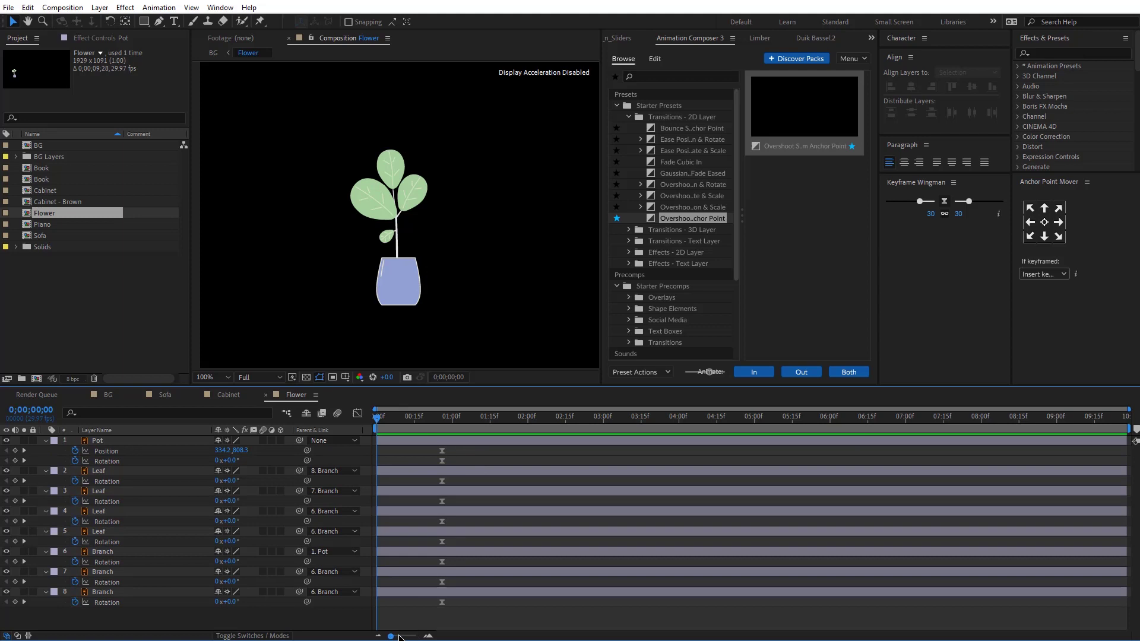
# At 0;00;00;00, shift the Pot horizontally to X 517.2 and check the plant's placement in the BG composition.
pyautogui.moveTo(399, 637); pyautogui.dragTo(403, 637)
pyautogui.moveTo(405, 283); pyautogui.dragTo(514, 284)
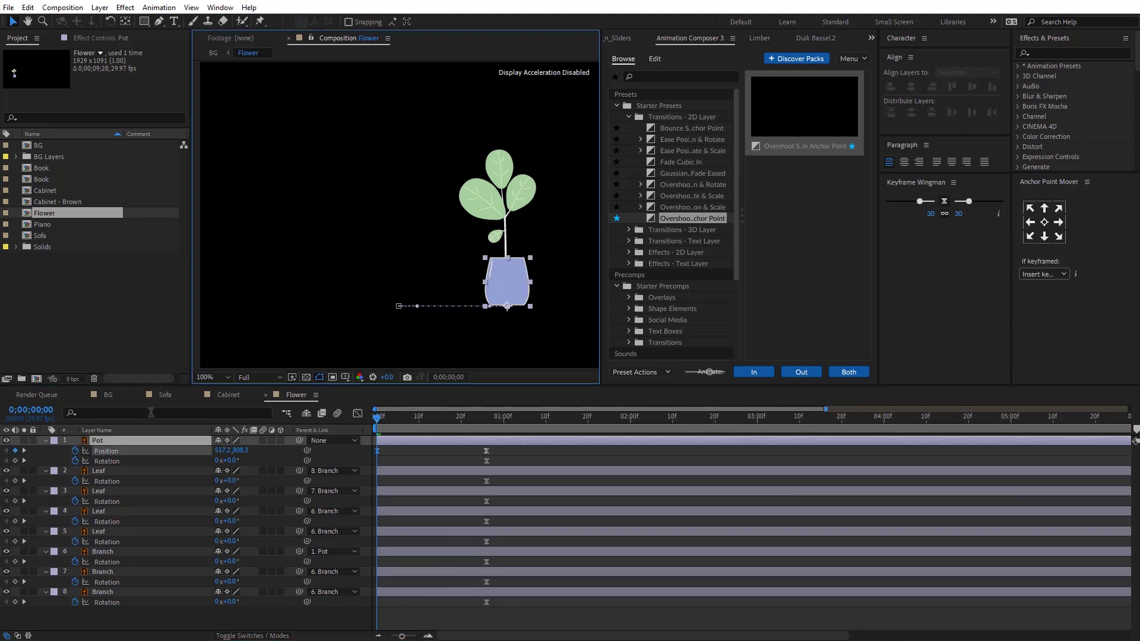
pyautogui.click(108, 395)
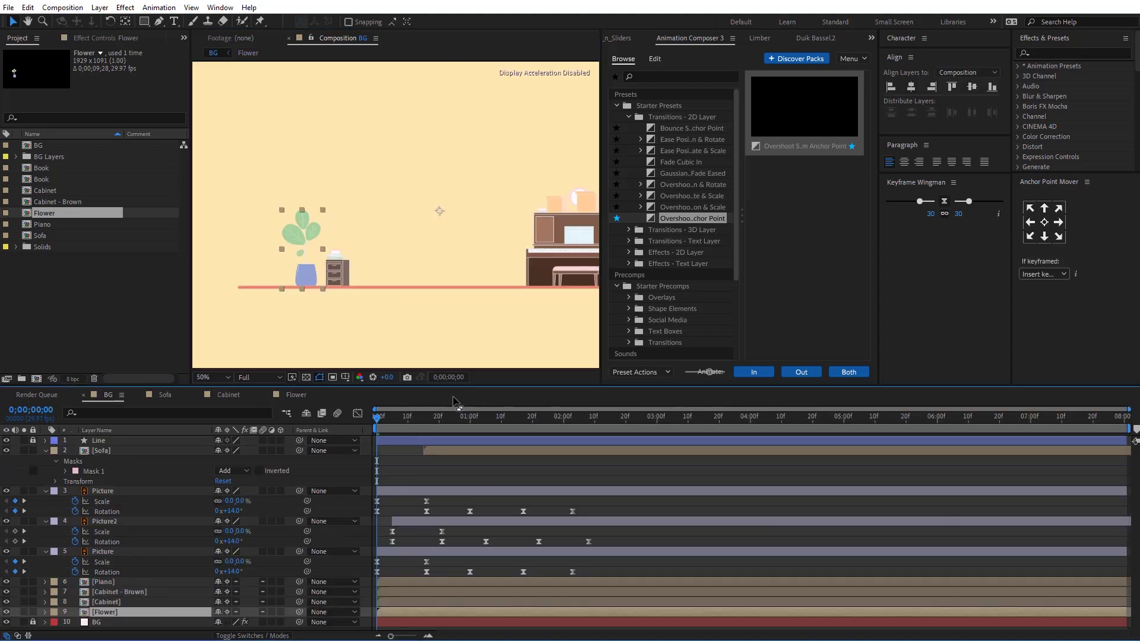
pyautogui.click(466, 421)
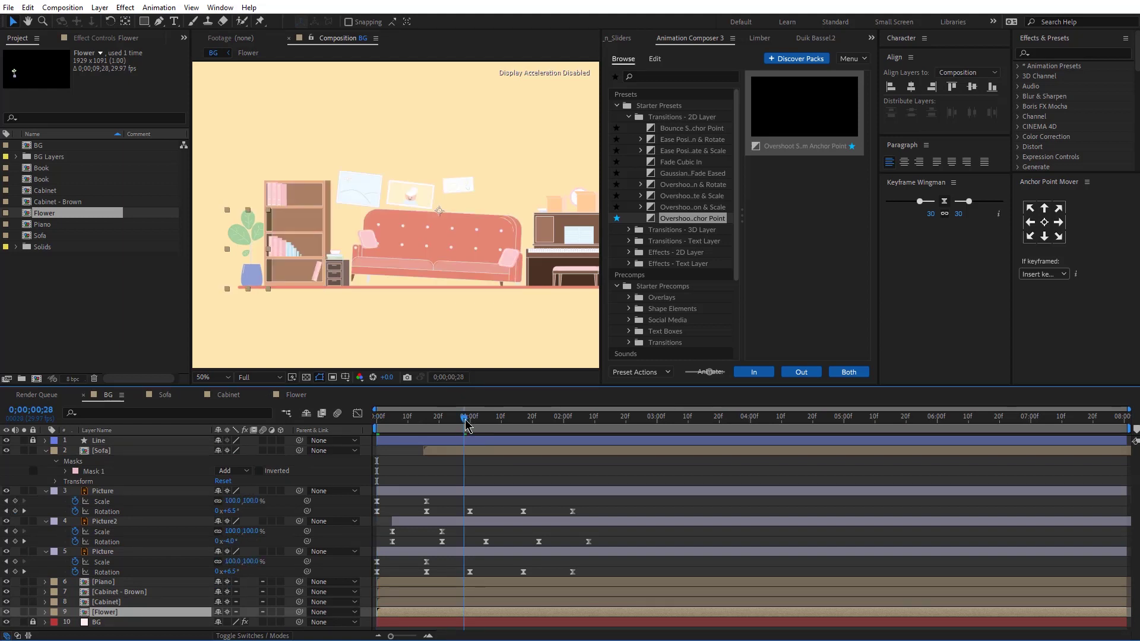
pyautogui.click(296, 396)
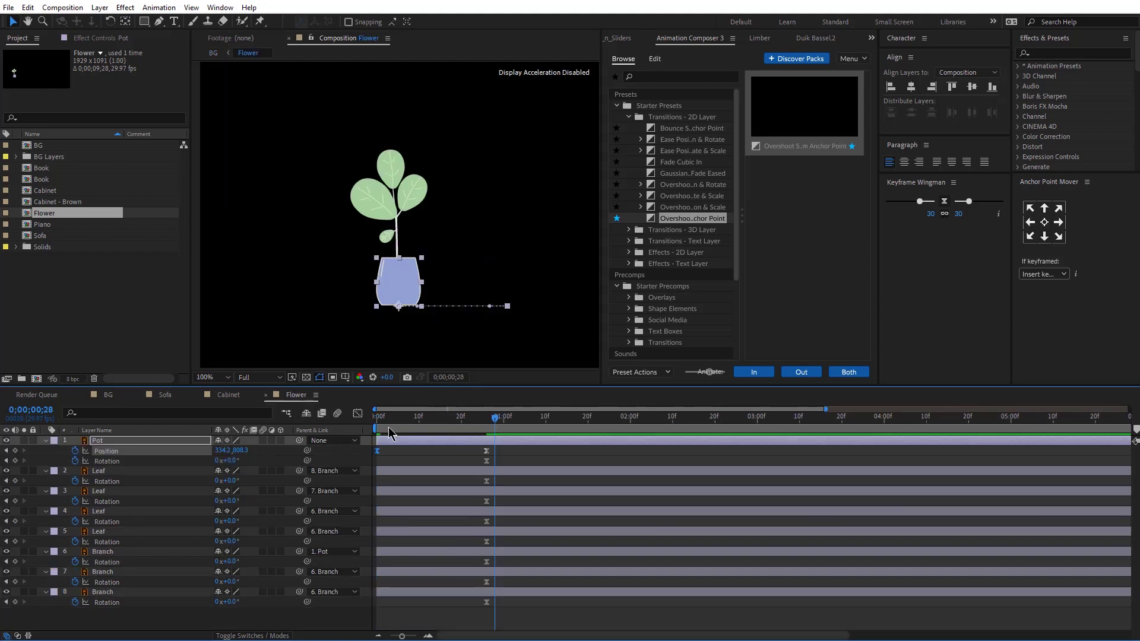
# Add a Rotation keyframe to the Pot at 0;00;00;00 and move its end Position keyframe to 0;00;00;14.
pyautogui.click(15, 461)
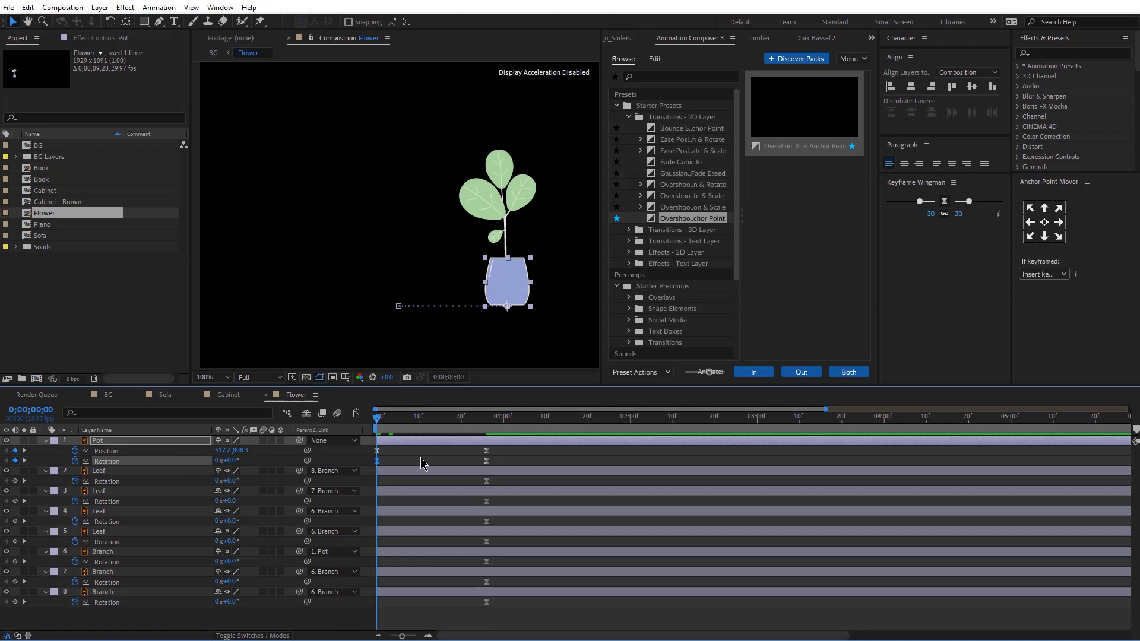
pyautogui.moveTo(482, 450); pyautogui.dragTo(436, 456)
pyautogui.press('space')
pyautogui.click(440, 420)
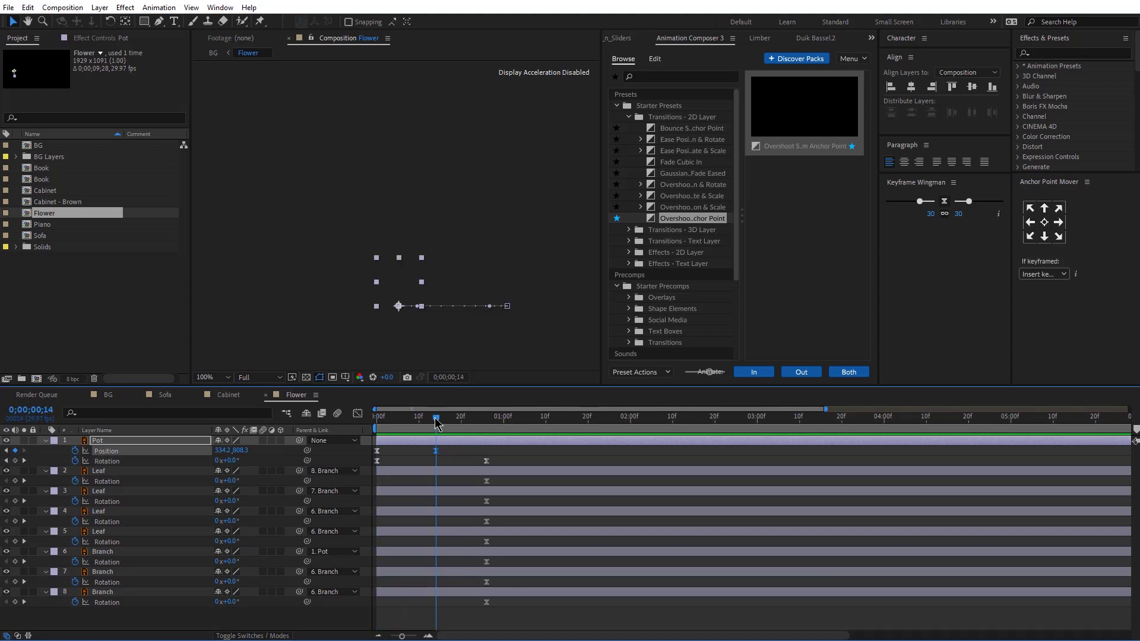
# At 0;00;00;14, rotate the Pot slightly counterclockwise, and move its final Rotation keyframe to 0;00;01;07.
pyautogui.moveTo(231, 460); pyautogui.dragTo(221, 461)
pyautogui.click(461, 418)
pyautogui.moveTo(487, 461); pyautogui.dragTo(534, 461)
# Set the Pot's Rotation to 3° at 0;00;00;24 and -1° at 0;00;01;00, and preview the wobble.
pyautogui.click(478, 418)
pyautogui.click(235, 461)
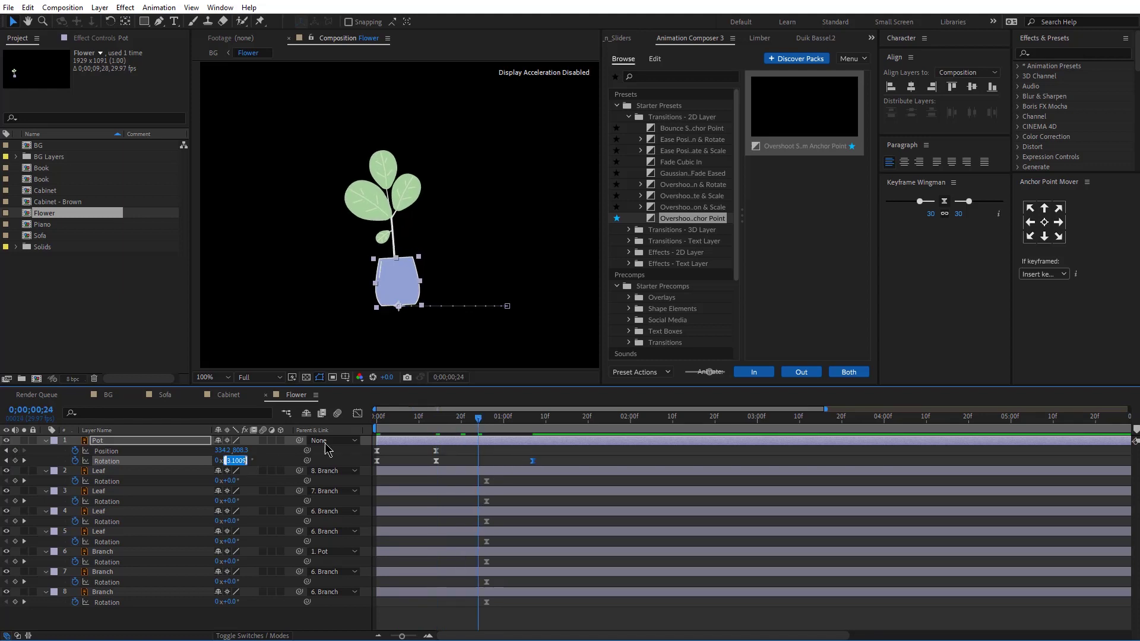
pyautogui.write('3')
pyautogui.press('Return')
pyautogui.click(505, 417)
pyautogui.click(232, 460)
pyautogui.write('-1')
pyautogui.press('Return')
pyautogui.press('space')
pyautogui.press('space')
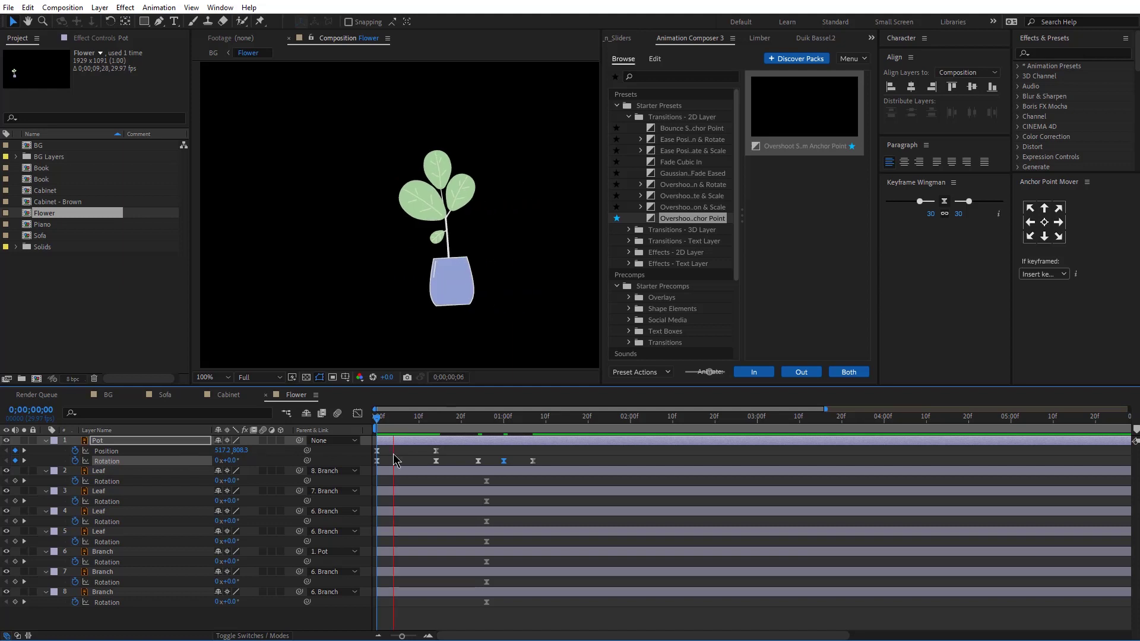
pyautogui.press('space')
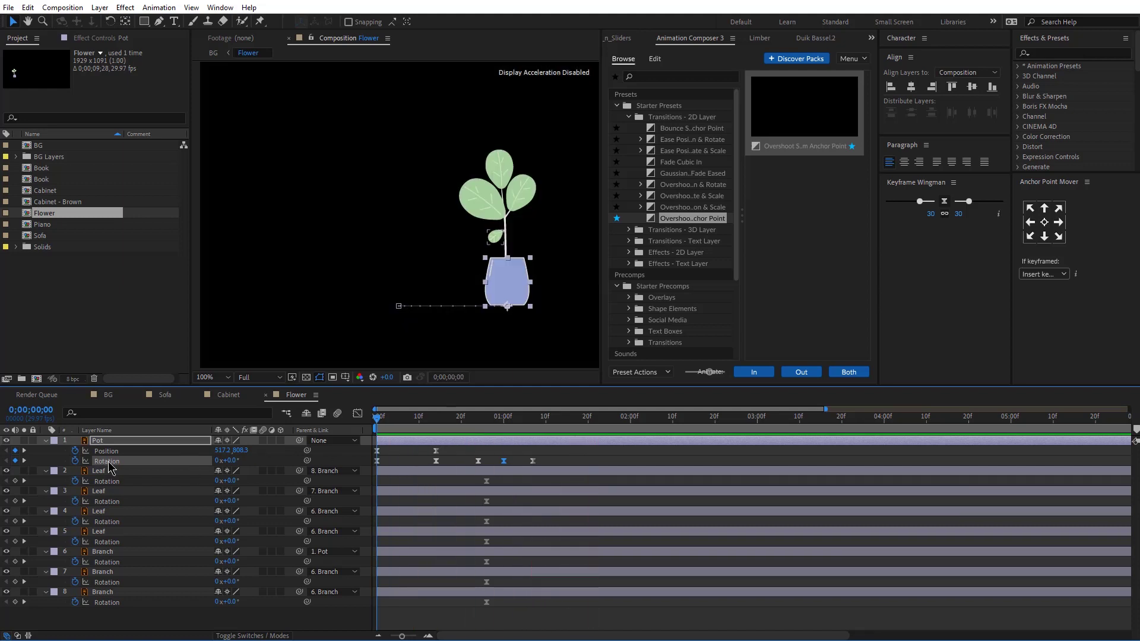
# Set the easing of the Pot's Position keyframes to 60 with Keyframe Wingman and preview the slide.
pyautogui.click(101, 453)
pyautogui.moveTo(933, 213); pyautogui.dragTo(961, 213)
pyautogui.press('space')
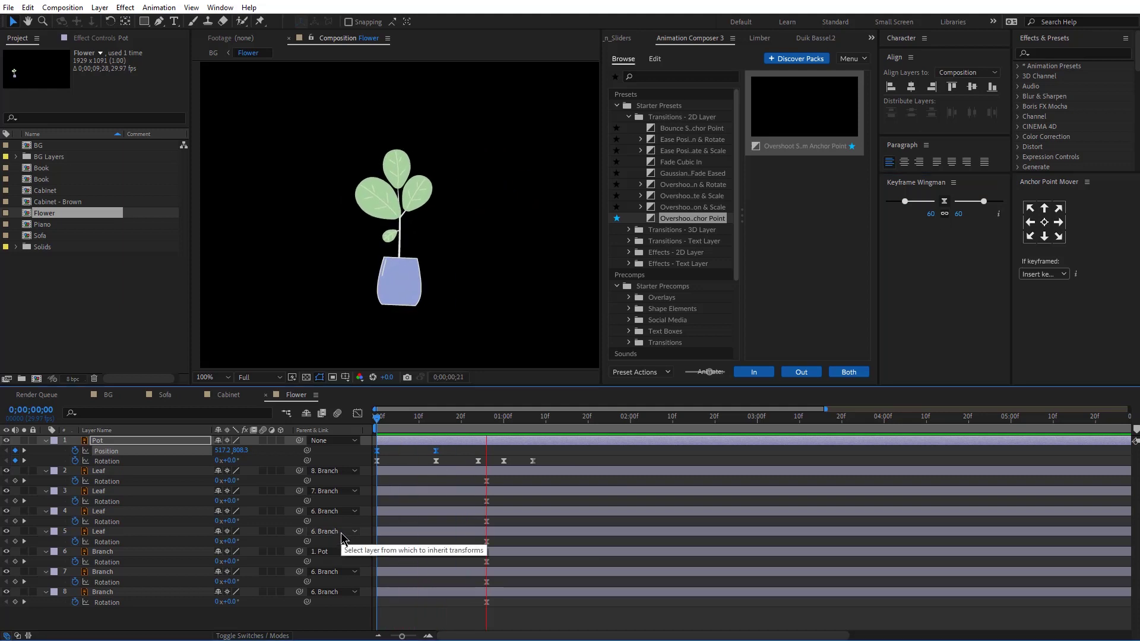
pyautogui.press('space')
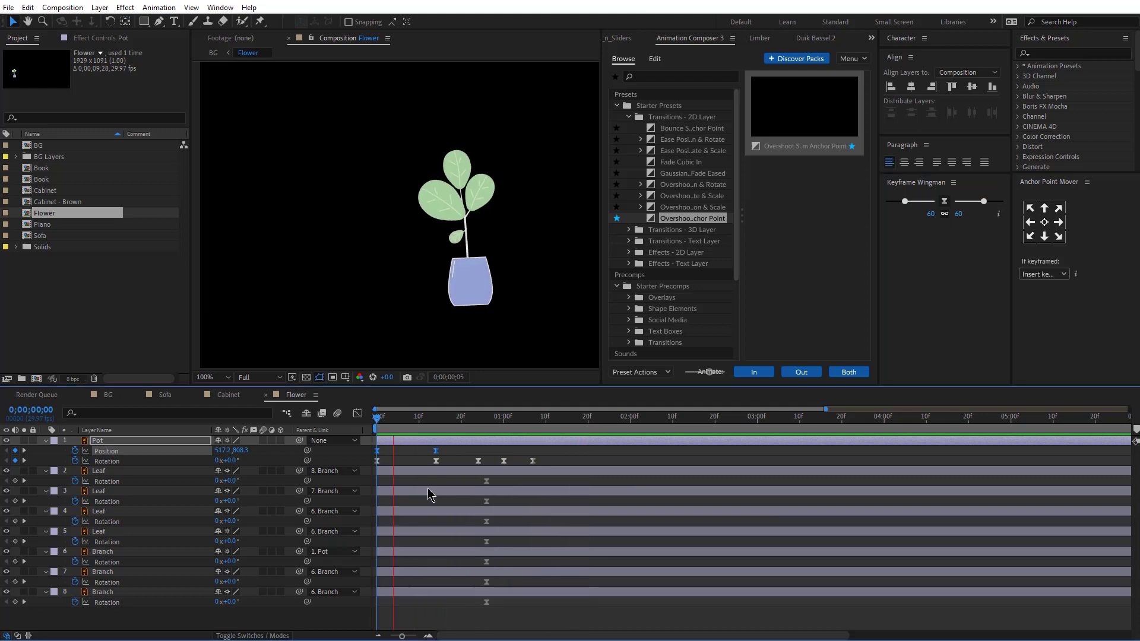
pyautogui.press('space')
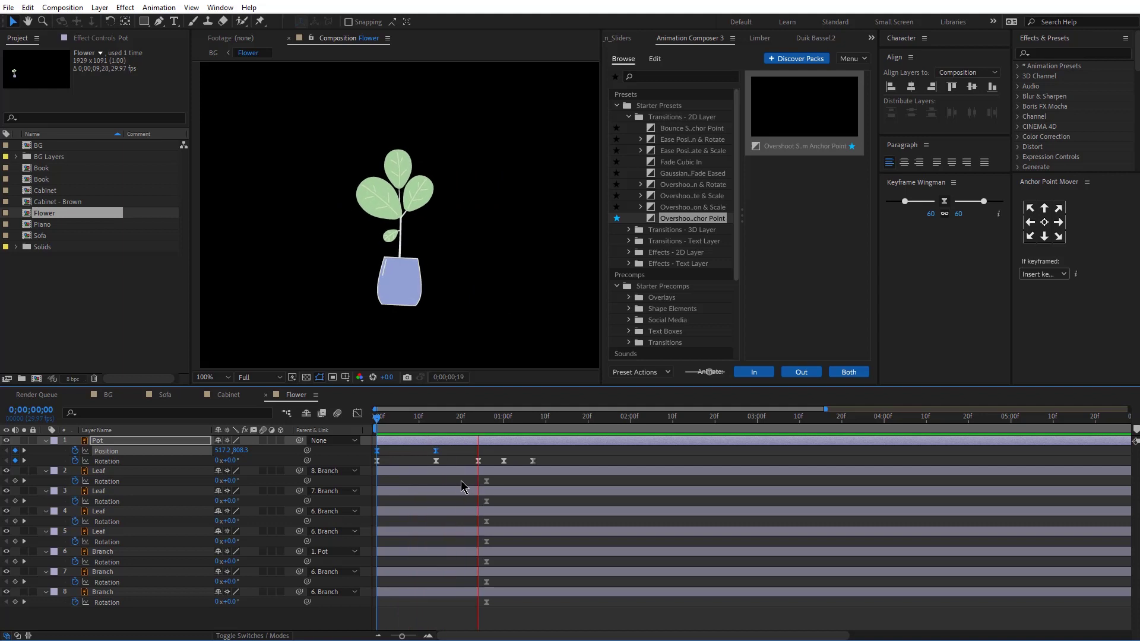
# Move the Rotation keyframes of all Leaf and Branch layers to 0;00;01;07 and return to 0;00;00;00.
pyautogui.click(532, 425)
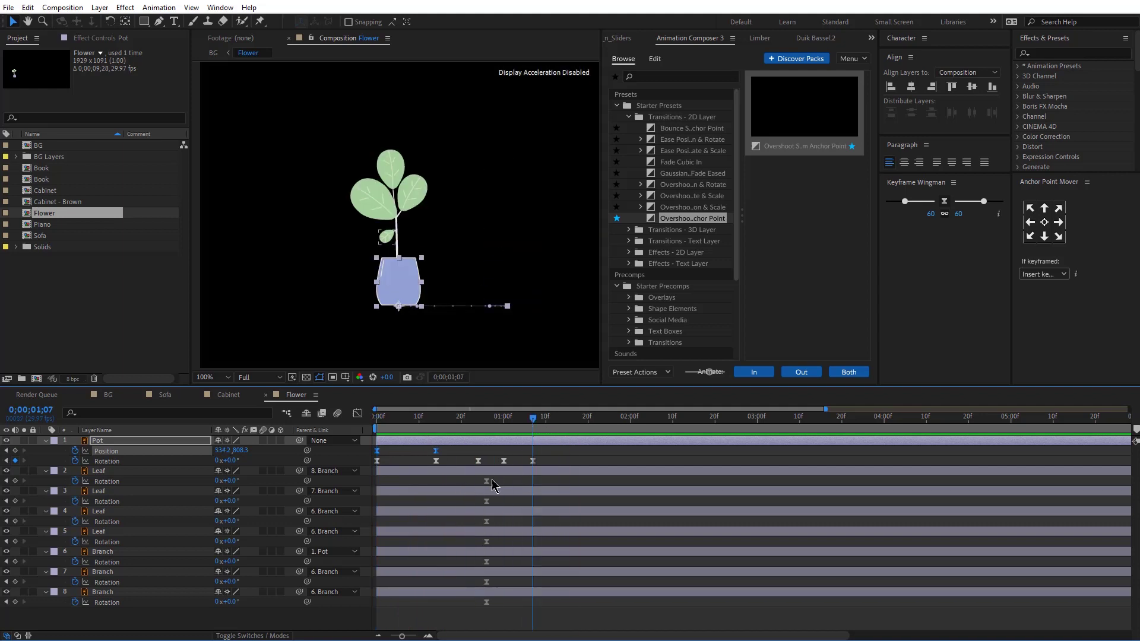
pyautogui.moveTo(479, 473); pyautogui.dragTo(518, 615)
pyautogui.moveTo(489, 482); pyautogui.dragTo(555, 609)
pyautogui.click(449, 561)
pyautogui.moveTo(420, 424); pyautogui.dragTo(375, 451)
pyautogui.click(409, 615)
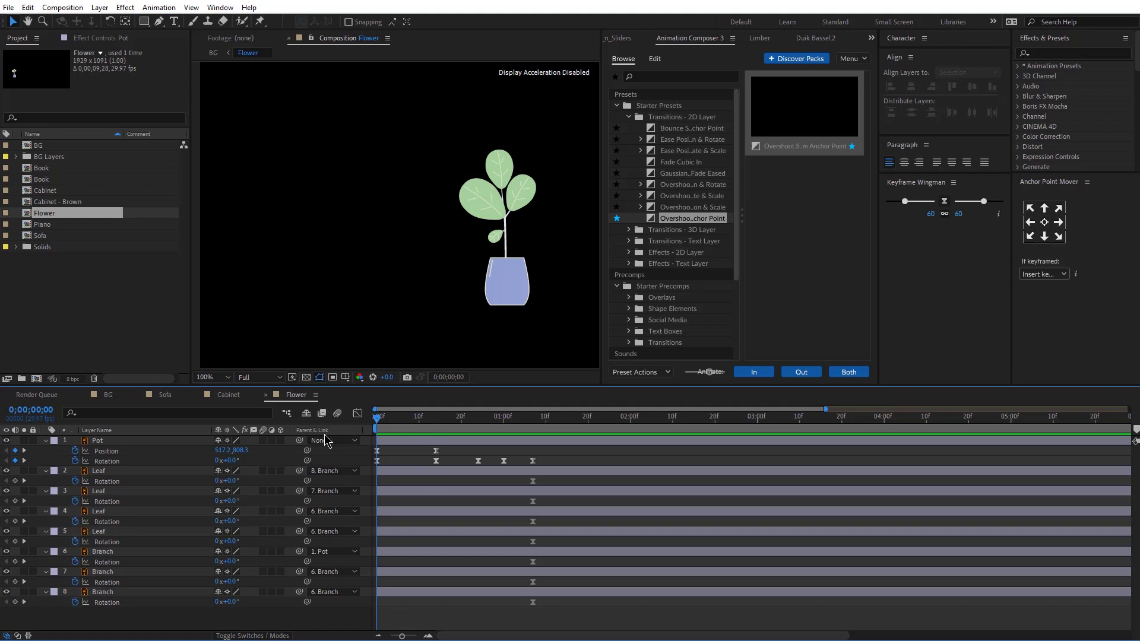
# Set the Pot's Rotation to 8° at 0;00;00;00 and preview the slide-in.
pyautogui.moveTo(229, 460); pyautogui.dragTo(233, 460)
pyautogui.press('space')
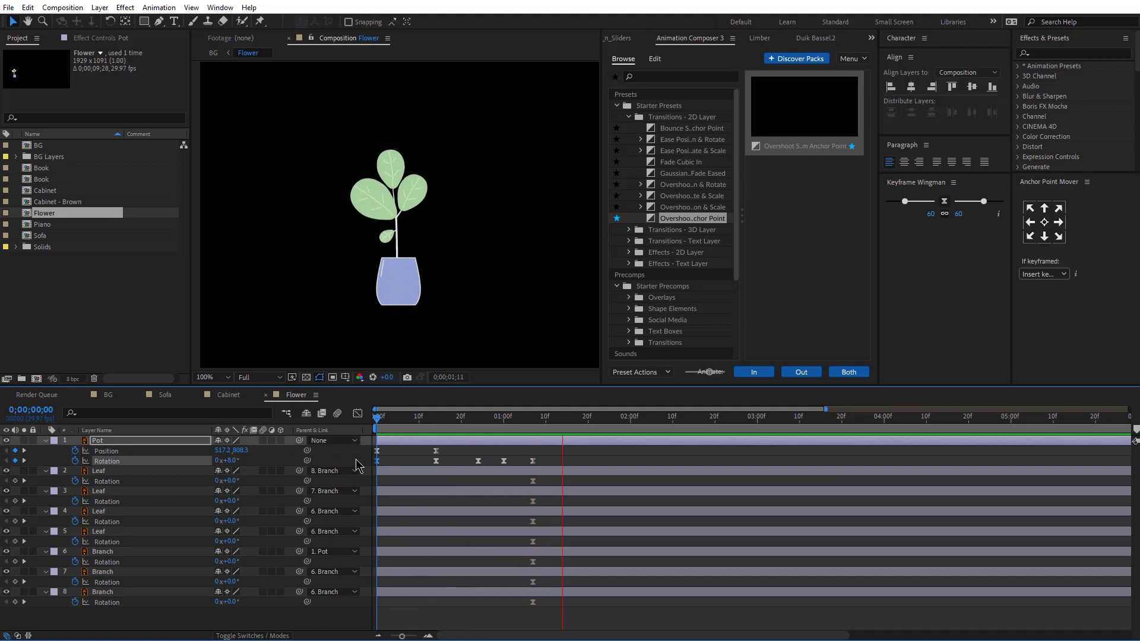
pyautogui.press('space')
# At 0;00;00;00, set Rotation to 10°, 18° and 10° on Branch layers 6–8 and 13°, 11° and 5° on Leaf layers 3–5.
pyautogui.click(417, 622)
pyautogui.moveTo(231, 602); pyautogui.dragTo(237, 602)
pyautogui.moveTo(227, 581); pyautogui.dragTo(247, 480)
# Undo the small Leaf's rotation, move its anchor point to its top-right corner, and set its Rotation to 12° at 0;00;00;00.
pyautogui.hotkey('ctrl', 'z')
pyautogui.click(508, 233)
pyautogui.click(1058, 207)
pyautogui.scroll(1, 527, 270)
pyautogui.moveTo(527, 269); pyautogui.dragTo(247, 252)
pyautogui.moveTo(357, 250); pyautogui.dragTo(350, 234)
pyautogui.moveTo(226, 481); pyautogui.dragTo(235, 481)
# At 0;00;00;14, key the Rotation of all Branch and Leaf layers to bend the plant the opposite way, and preview it.
pyautogui.click(425, 421)
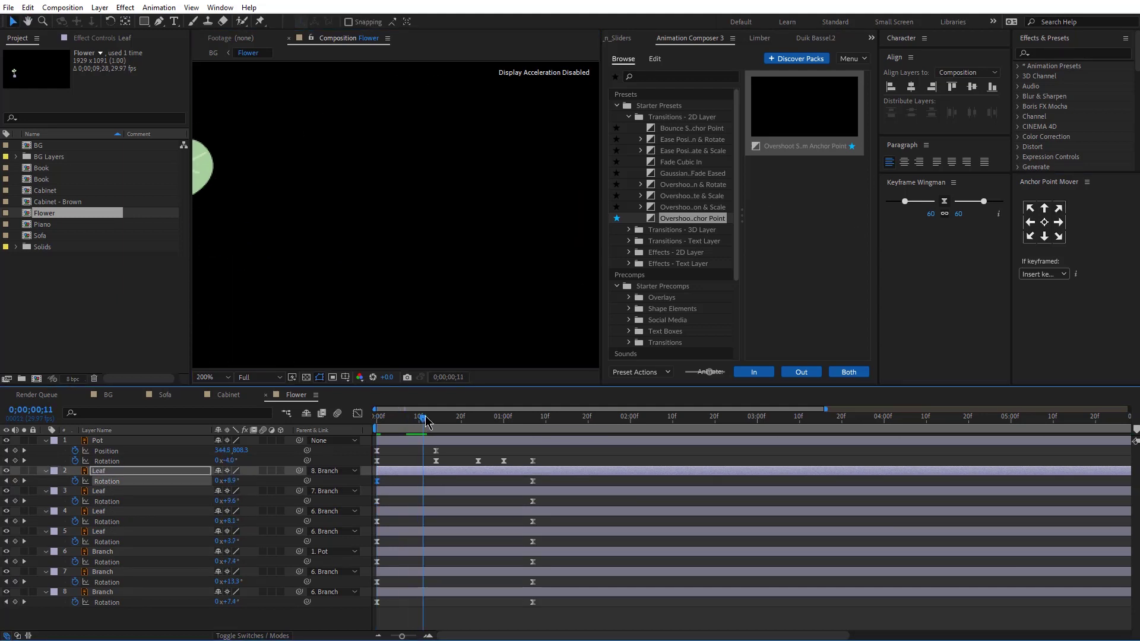
pyautogui.scroll(-1, 401, 293)
pyautogui.press('h')
pyautogui.moveTo(390, 202); pyautogui.dragTo(455, 229)
pyautogui.scroll(1, 315, 245)
pyautogui.moveTo(314, 246); pyautogui.dragTo(334, 271)
pyautogui.press('v')
pyautogui.moveTo(231, 602); pyautogui.dragTo(228, 480)
pyautogui.press('Home')
pyautogui.scroll(-1, 453, 229)
pyautogui.press('space')
pyautogui.press('space')
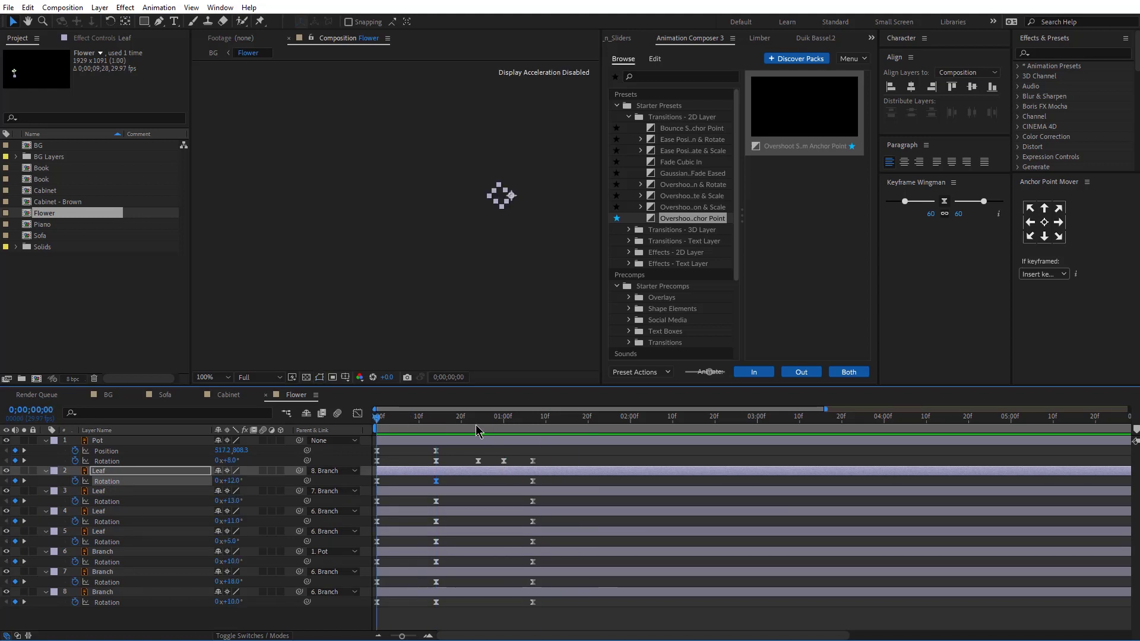
# At 0;00;00;24, rotate all Branch and Leaf layers clockwise for the return sway, and preview the motion.
pyautogui.click(478, 419)
pyautogui.click(265, 610)
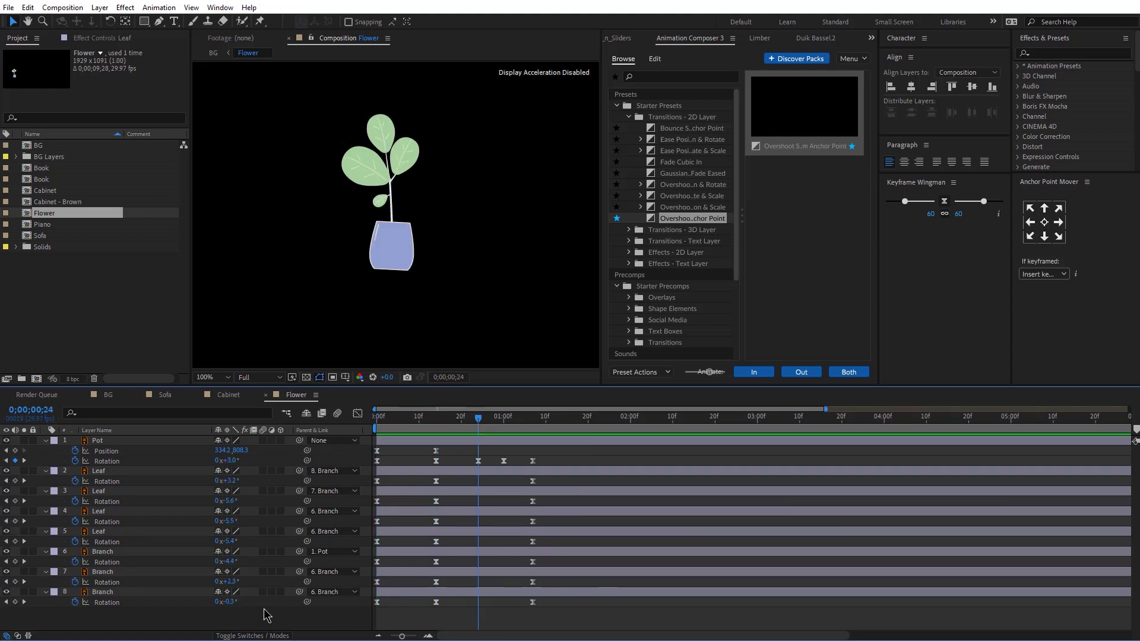
pyautogui.moveTo(229, 602); pyautogui.dragTo(234, 602)
pyautogui.moveTo(231, 581); pyautogui.dragTo(235, 582)
pyautogui.moveTo(228, 562); pyautogui.dragTo(228, 481)
pyautogui.press('Home')
pyautogui.press('space')
pyautogui.click(478, 420)
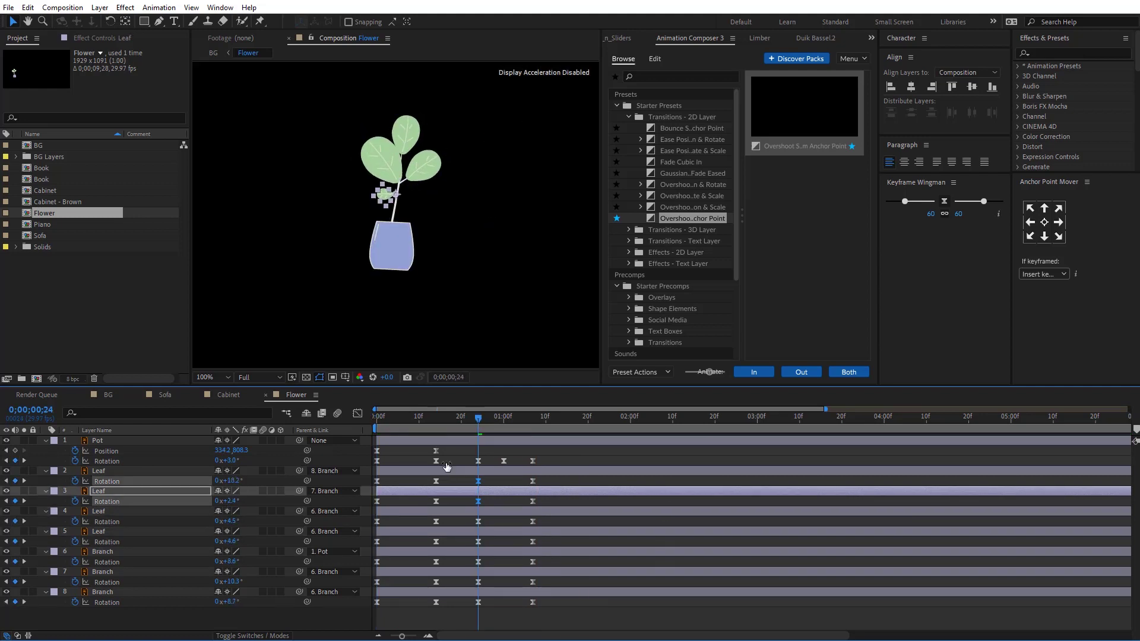
pyautogui.press('Home')
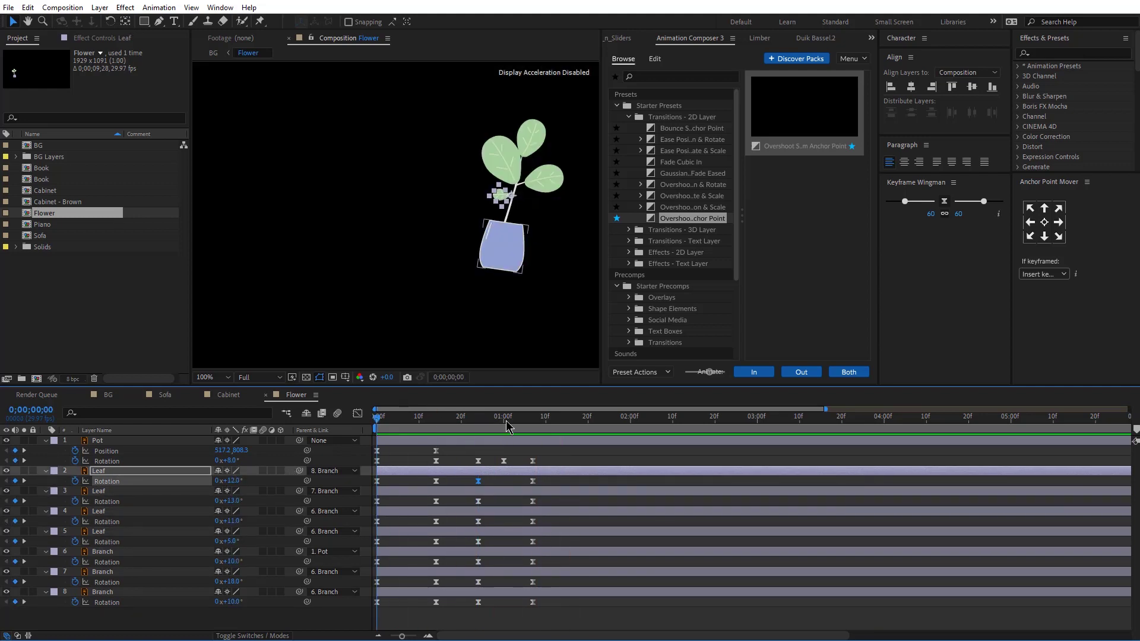
# At 0;00;01;00, key a further Rotation swing on all Branch and Leaf layers and return to 0;00;00;00.
pyautogui.click(504, 420)
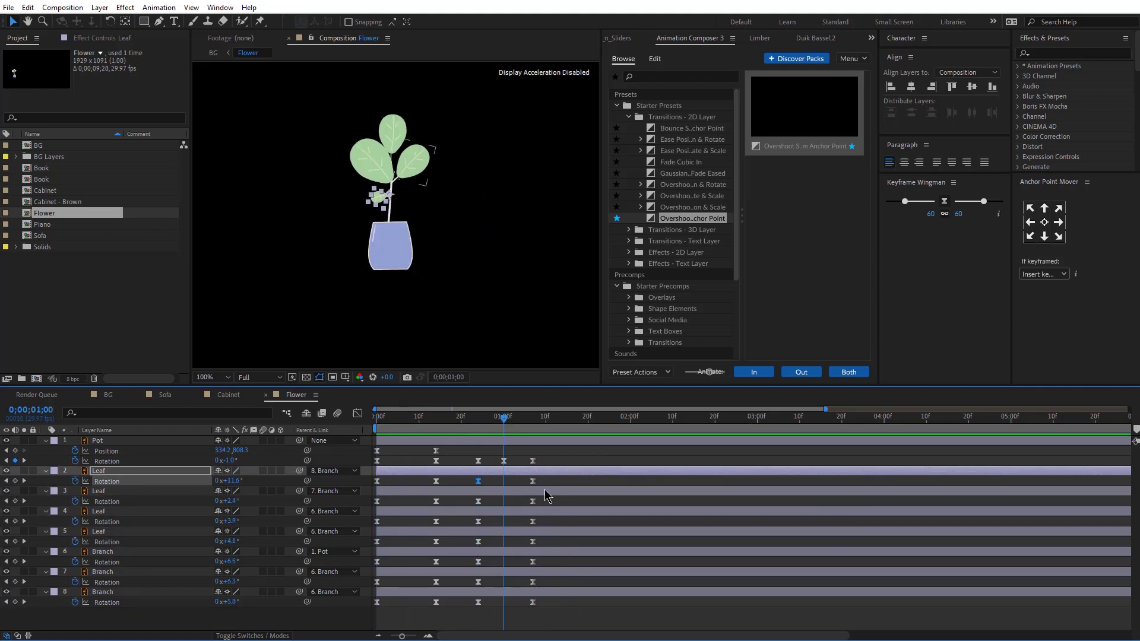
pyautogui.click(240, 613)
pyautogui.moveTo(228, 602); pyautogui.dragTo(228, 481)
pyautogui.moveTo(503, 419); pyautogui.dragTo(338, 447)
# Move every layer's second-to-last Rotation keyframe to about 0;00;01;04 and the last to 0;00;01;16, and preview the sway.
pyautogui.moveTo(493, 454); pyautogui.dragTo(549, 602)
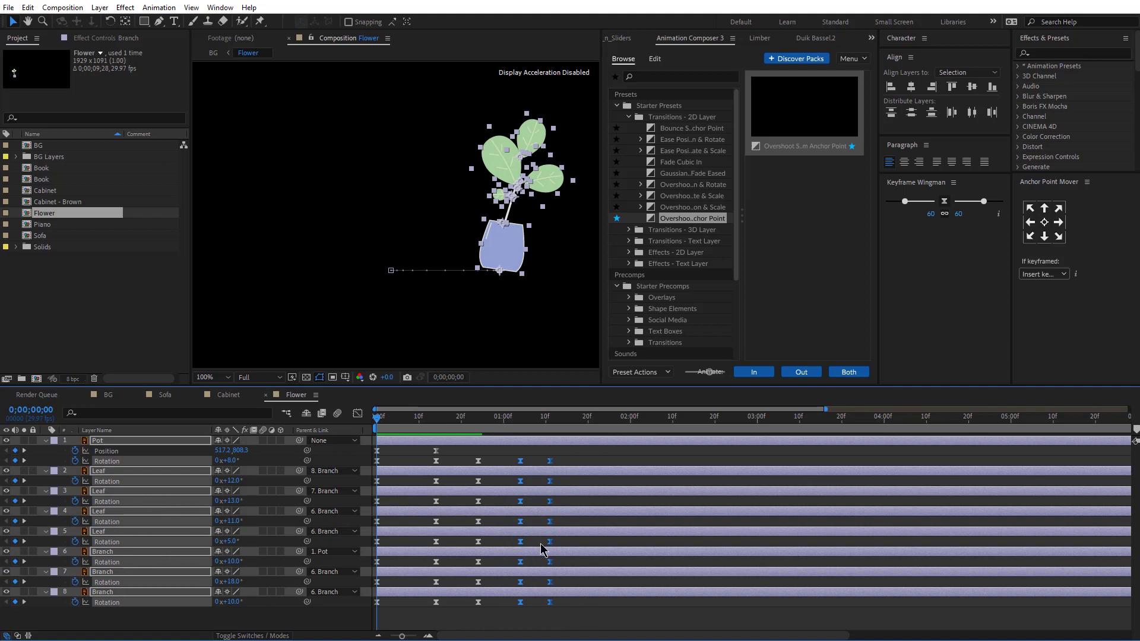
pyautogui.moveTo(541, 455); pyautogui.dragTo(573, 602)
pyautogui.press('space')
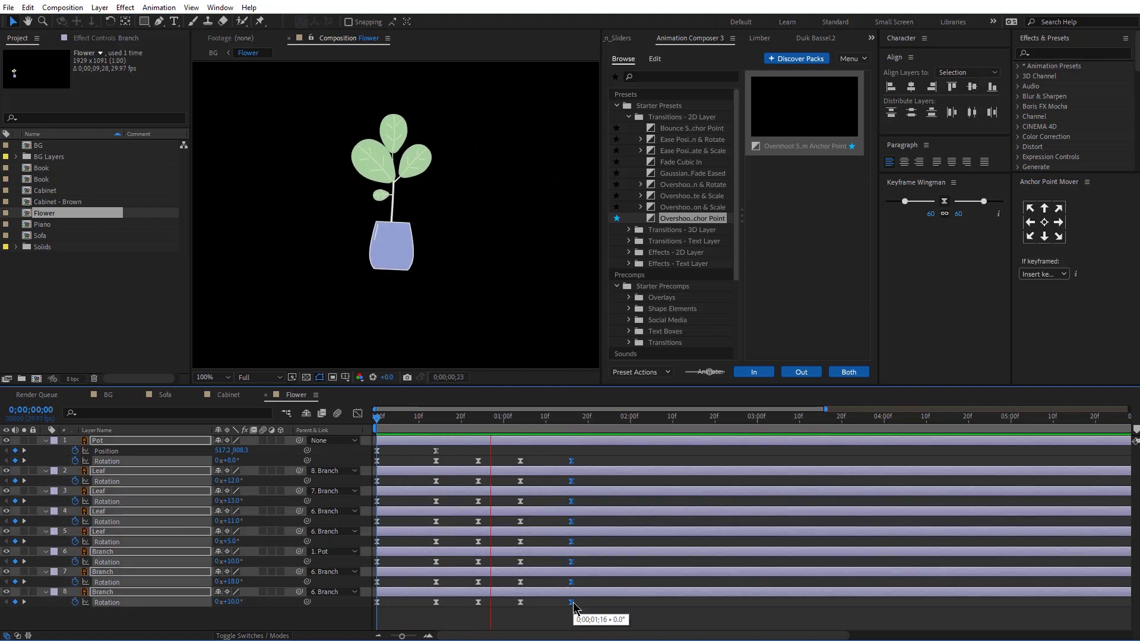
pyautogui.press('space')
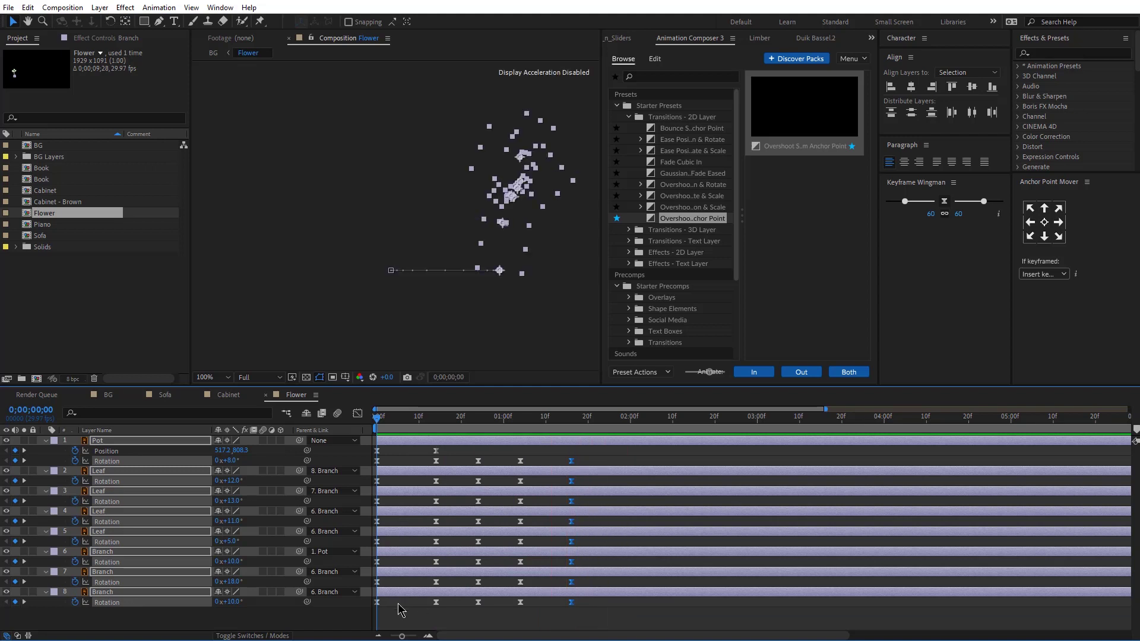
# Stagger the Leaf and Branch layers by a few frames each after the Pot, and preview the overlapping sway.
pyautogui.moveTo(401, 590); pyautogui.dragTo(422, 471)
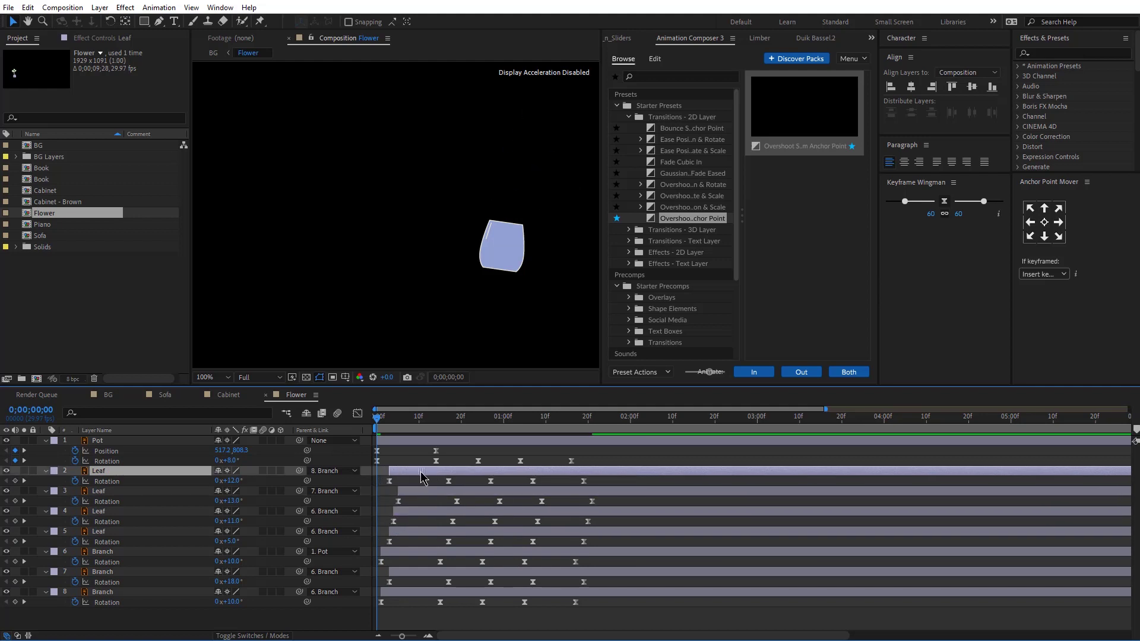
pyautogui.keyDown('shift'); pyautogui.click(415, 592); pyautogui.keyUp('shift')
pyautogui.press('space')
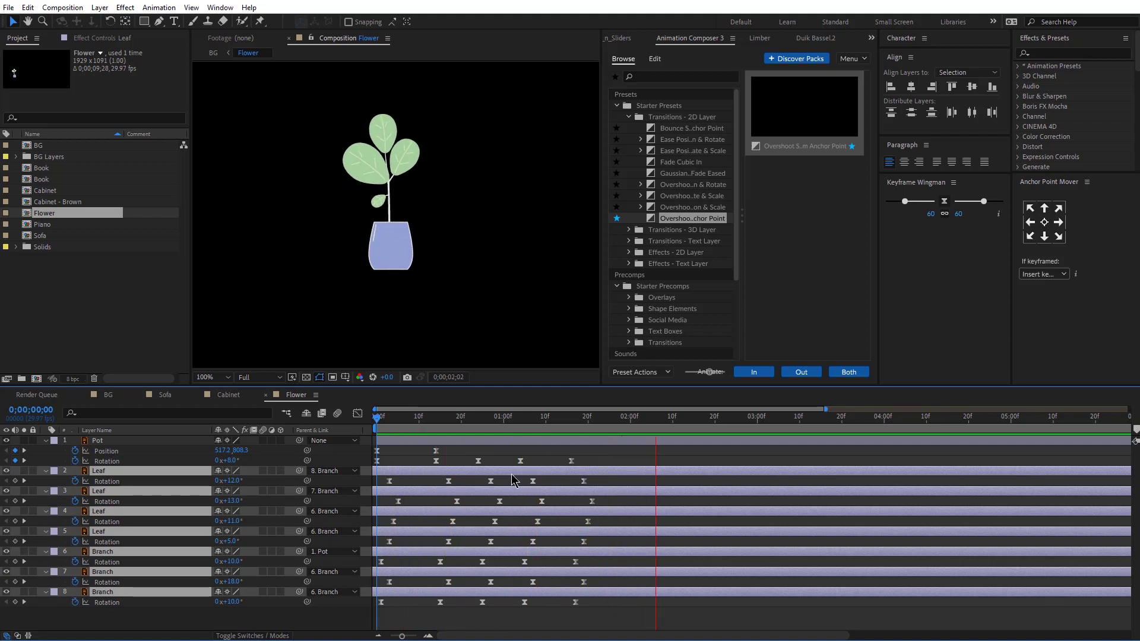
pyautogui.press('space')
# In the BG composition, delay the Flower layer to start at about 0;00;01;01 and preview the scene.
pyautogui.click(108, 395)
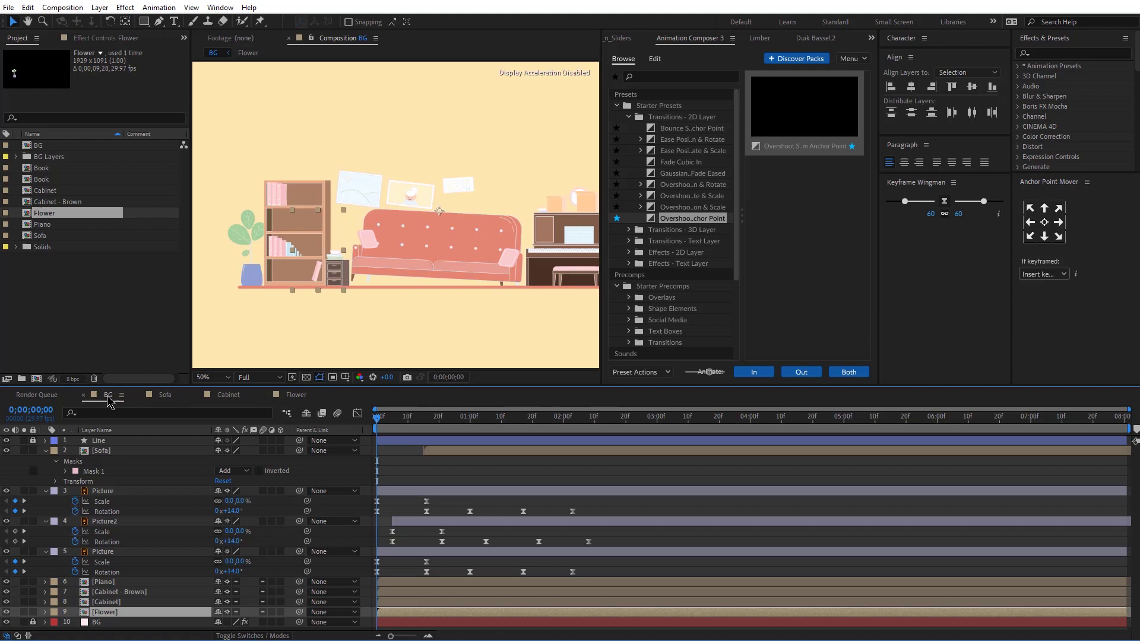
pyautogui.moveTo(425, 424); pyautogui.dragTo(428, 444)
pyautogui.moveTo(391, 613); pyautogui.dragTo(450, 614)
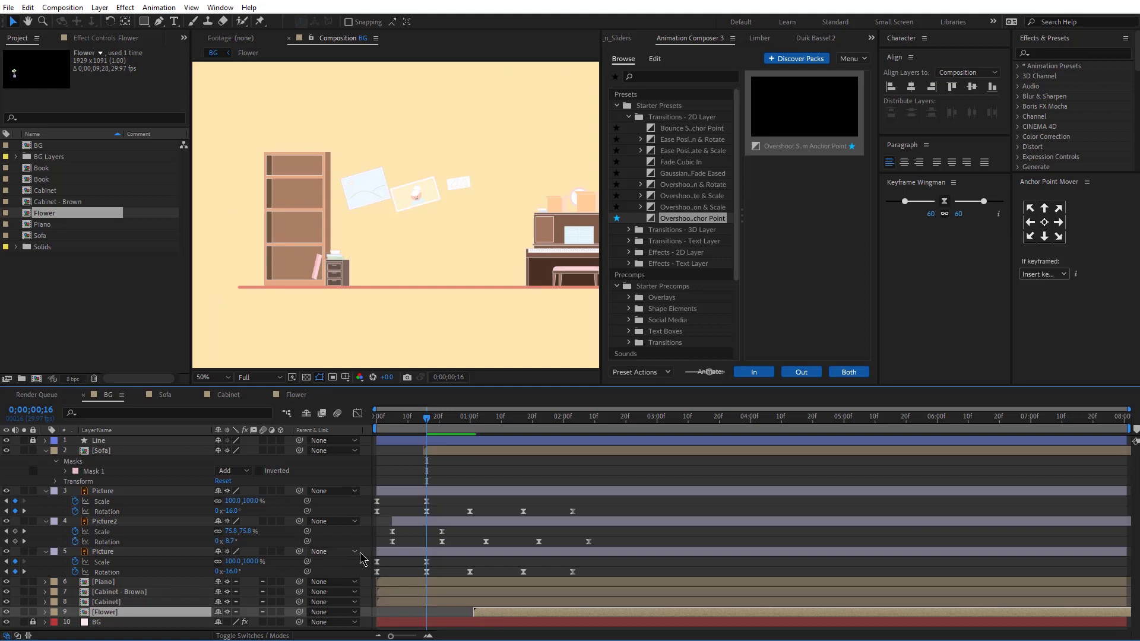
pyautogui.press('space')
pyautogui.press('space')
# Mask the Flower layer with a rectangle ending near the bookcase's right edge, and preview the plant emerging from 0;00;00;27.
pyautogui.moveTo(477, 424); pyautogui.dragTo(480, 421)
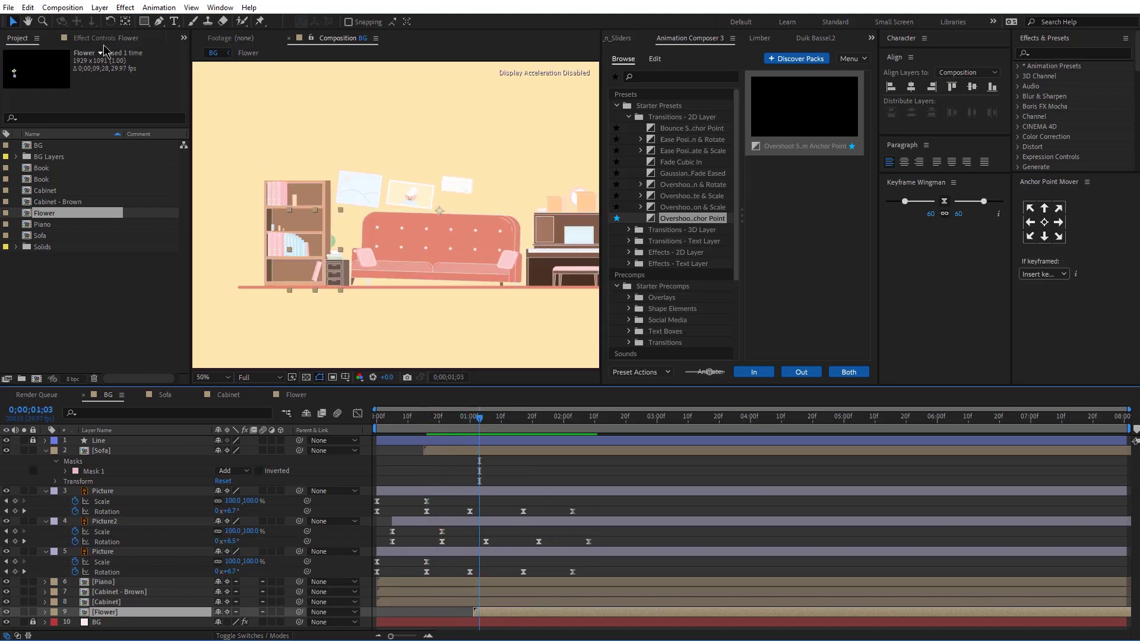
pyautogui.click(144, 22)
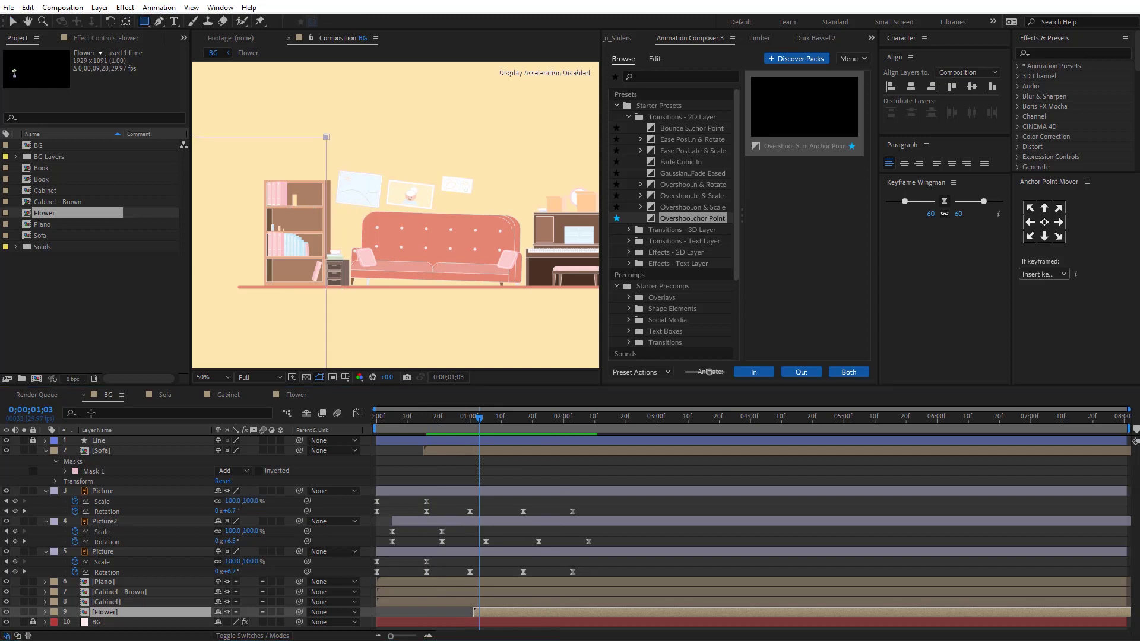
pyautogui.moveTo(92, 413); pyautogui.dragTo(91, 410)
pyautogui.click(461, 421)
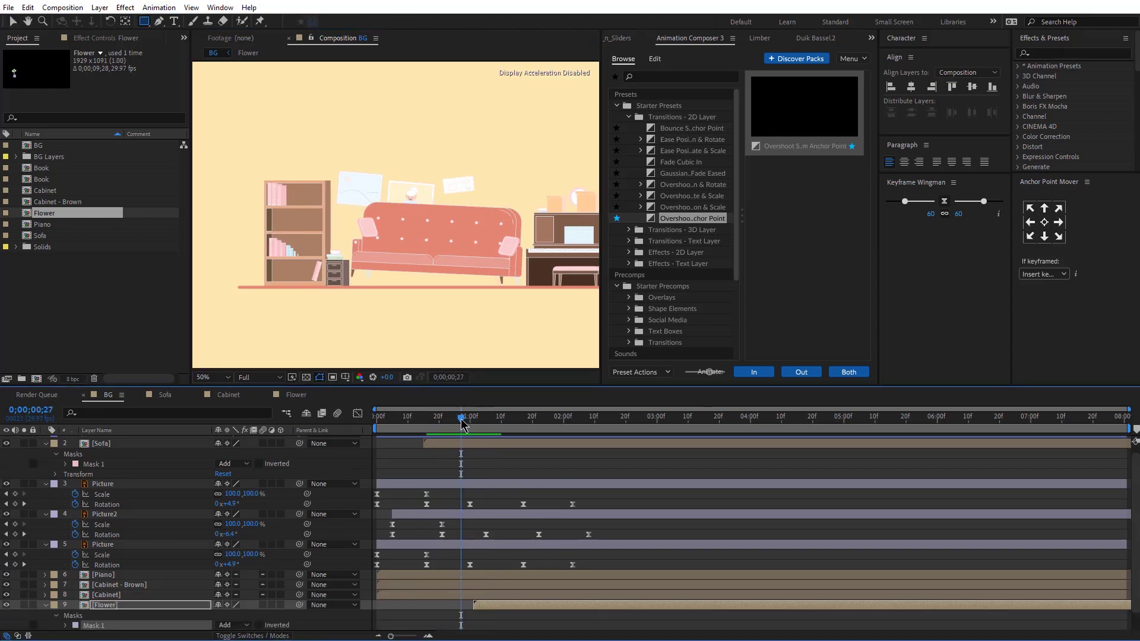
pyautogui.press('space')
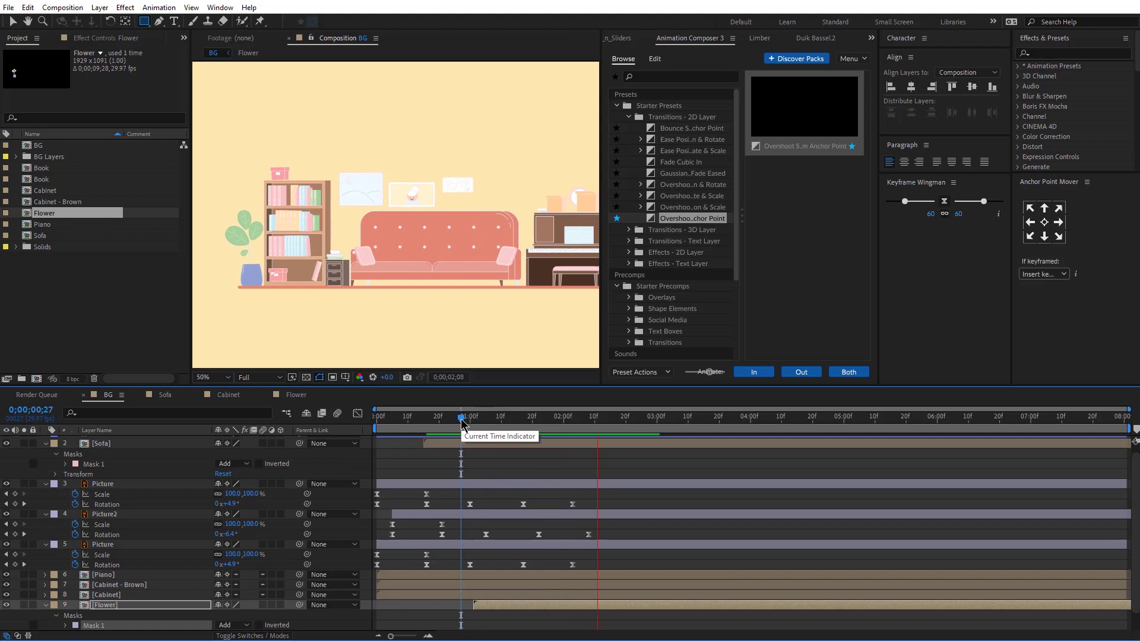
pyautogui.press('space')
pyautogui.press('space')
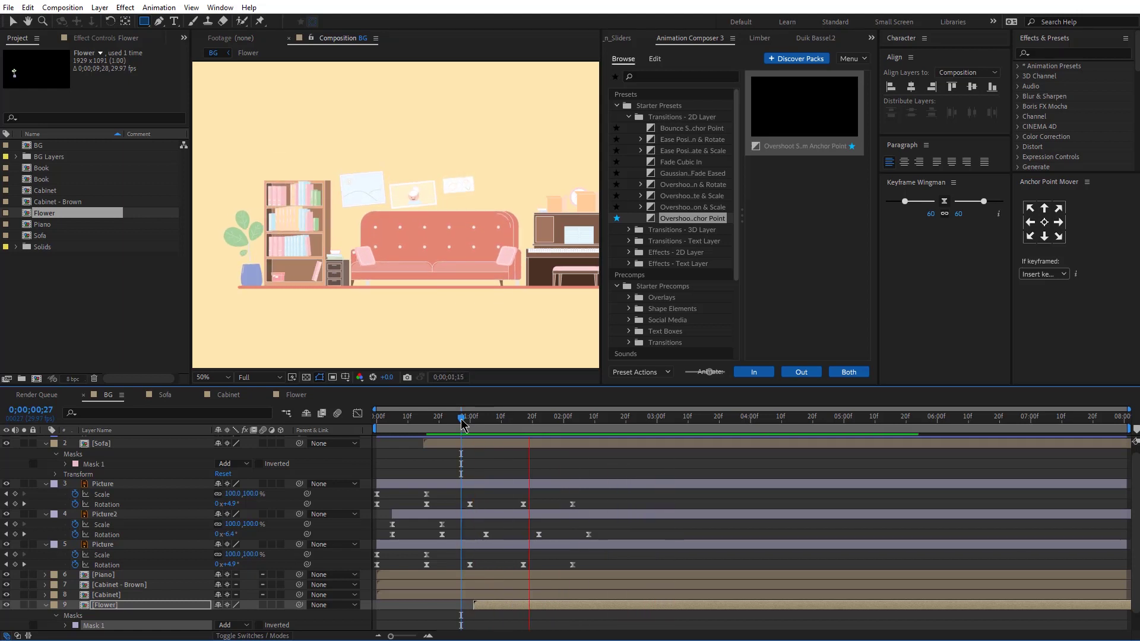
pyautogui.press('space')
pyautogui.press('space')
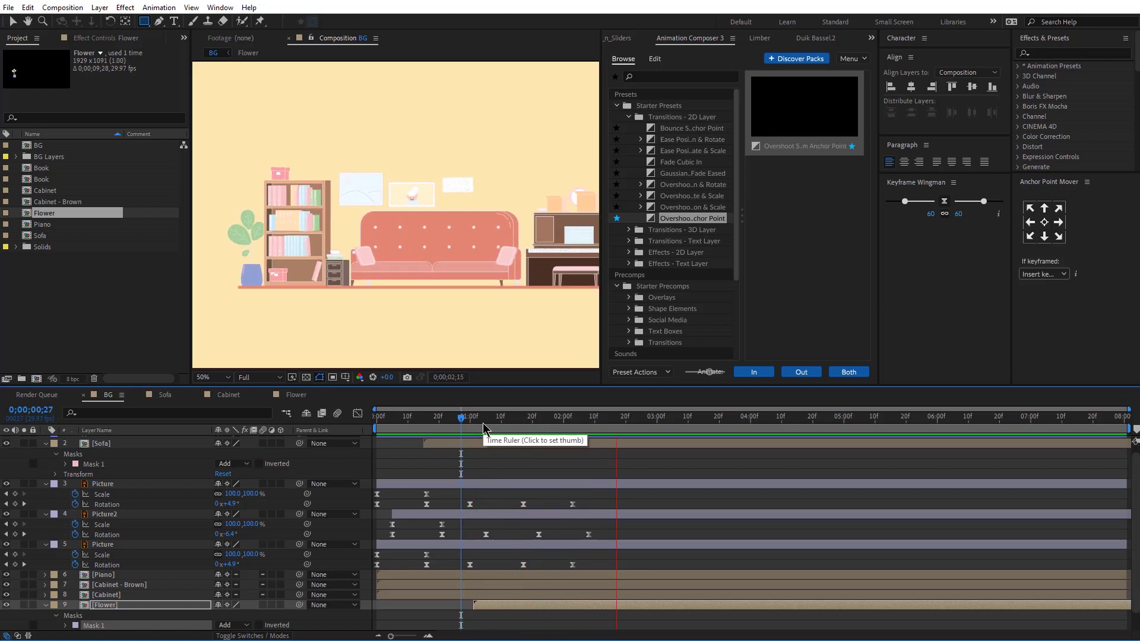
pyautogui.press('space')
# Open the Cabinet - Brown pre-composition and add eased Position keyframes to all four layers at 0;00;00;27.
pyautogui.press('v')
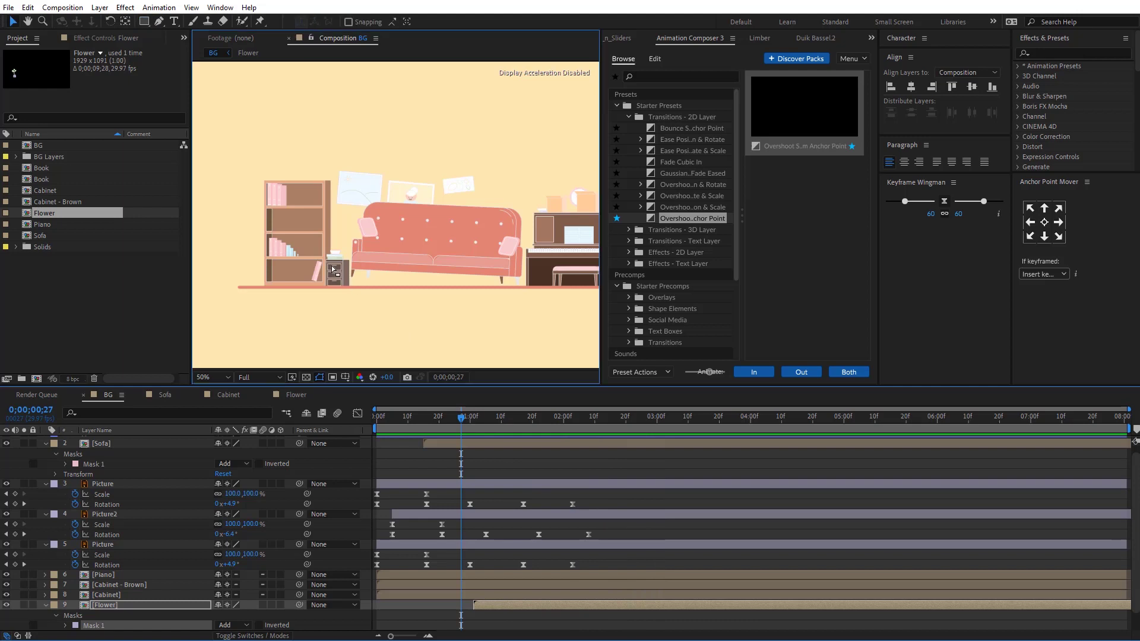
pyautogui.doubleClick(333, 271)
pyautogui.moveTo(292, 302); pyautogui.dragTo(452, 218)
pyautogui.scroll(1, 405, 261)
pyautogui.moveTo(380, 292); pyautogui.dragTo(485, 218)
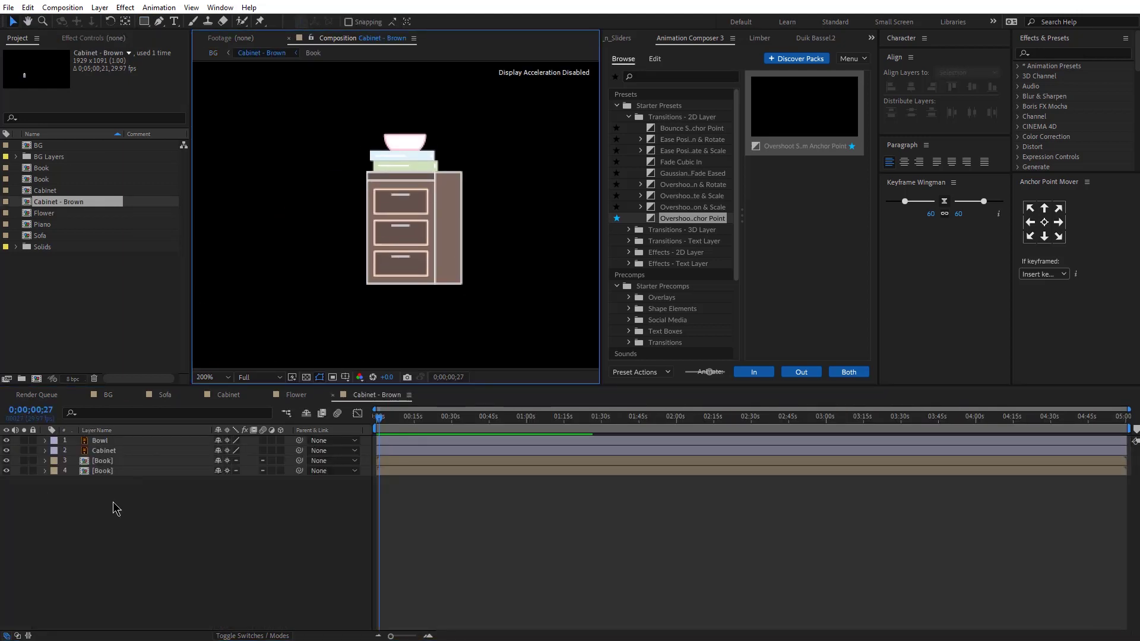
pyautogui.click(106, 452)
pyautogui.click(109, 442)
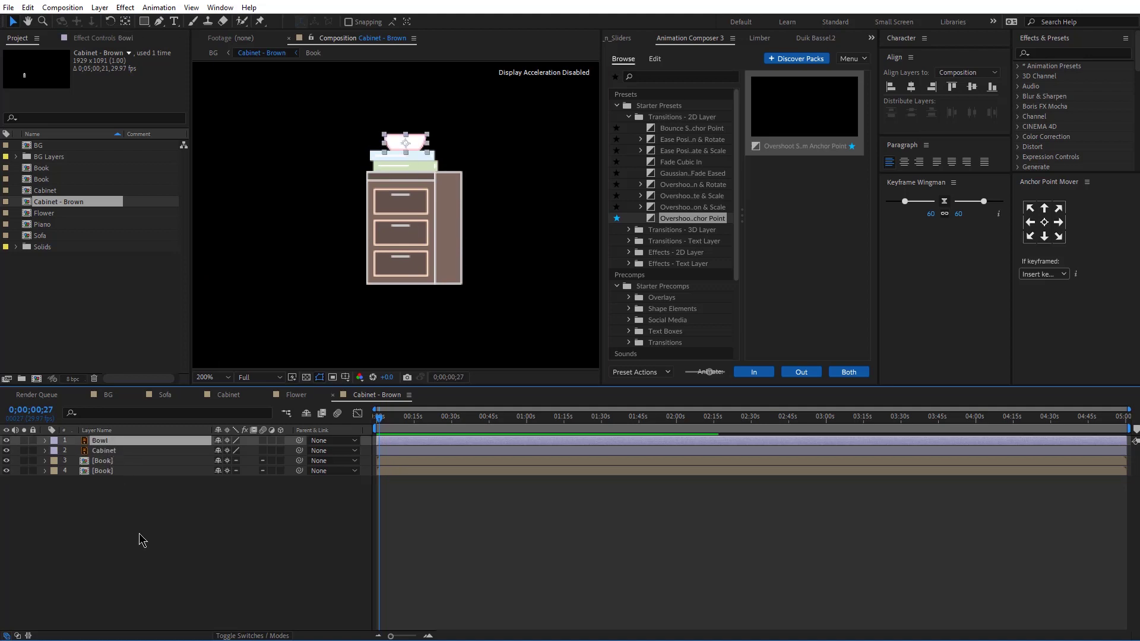
pyautogui.moveTo(147, 547); pyautogui.dragTo(95, 439)
pyautogui.press('p')
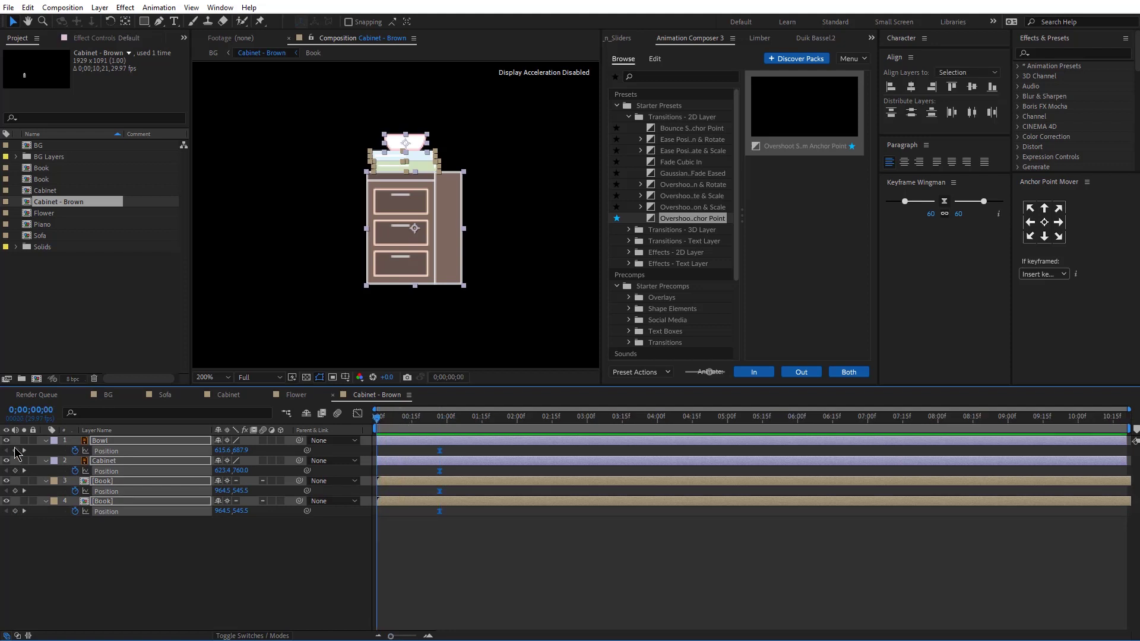
# Move all four layers below the frame at 0;00;00;00 and above their resting place at 0;00;00;12.
pyautogui.moveTo(406, 218); pyautogui.dragTo(404, 422)
pyautogui.moveTo(445, 335); pyautogui.dragTo(440, 187)
pyautogui.click(445, 569)
# At 0;00;00;12, raise the Bowl to Y about 604.3 and the Books to Y about 481.4 and 496.9, and preview.
pyautogui.click(406, 463)
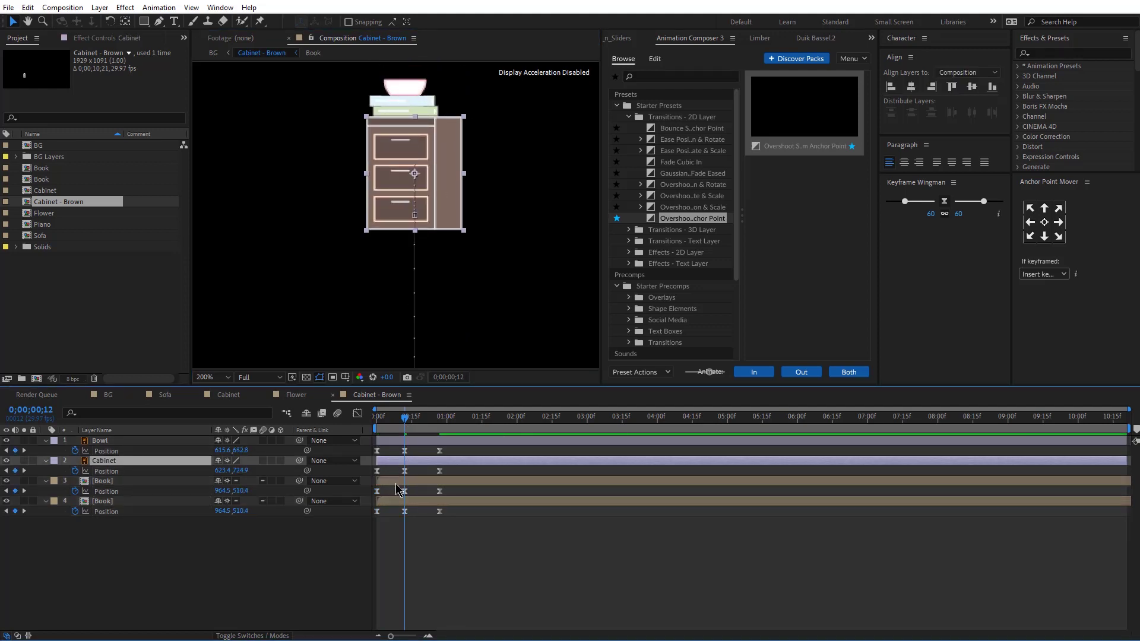
pyautogui.click(124, 482)
pyautogui.click(114, 505)
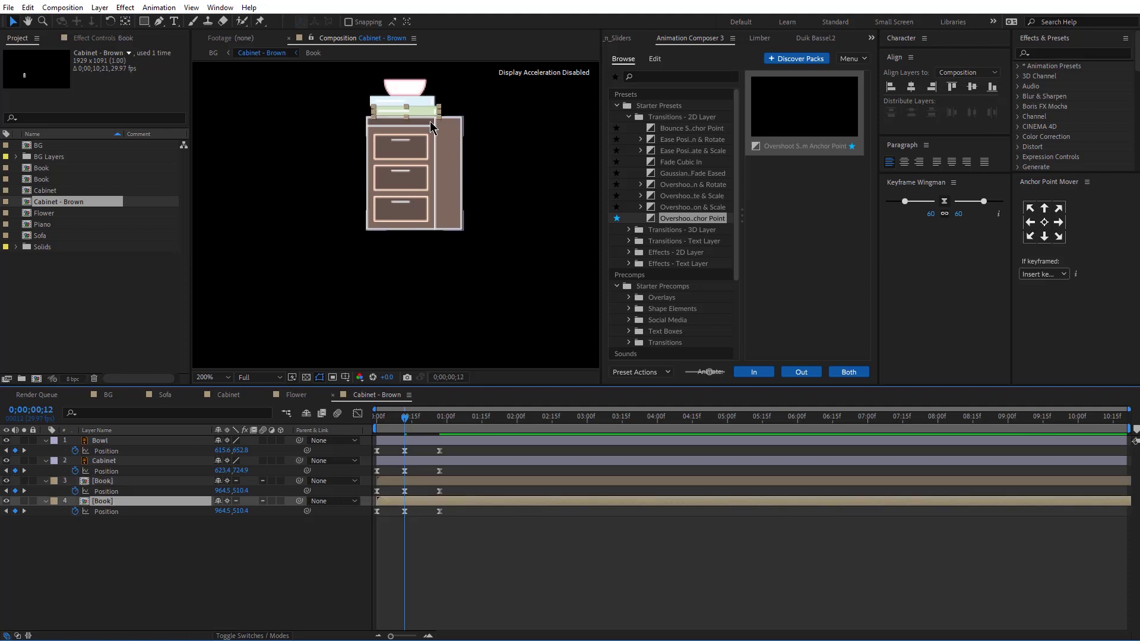
pyautogui.click(408, 207)
pyautogui.moveTo(409, 180); pyautogui.dragTo(411, 152)
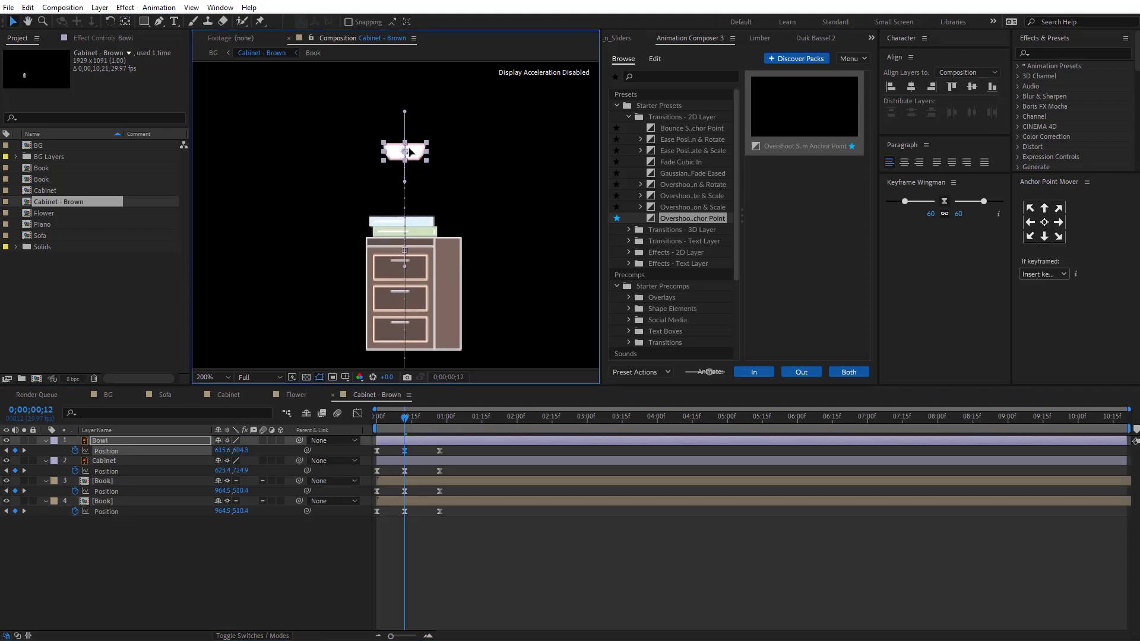
pyautogui.moveTo(415, 215); pyautogui.dragTo(417, 189)
pyautogui.moveTo(418, 238); pyautogui.dragTo(418, 217)
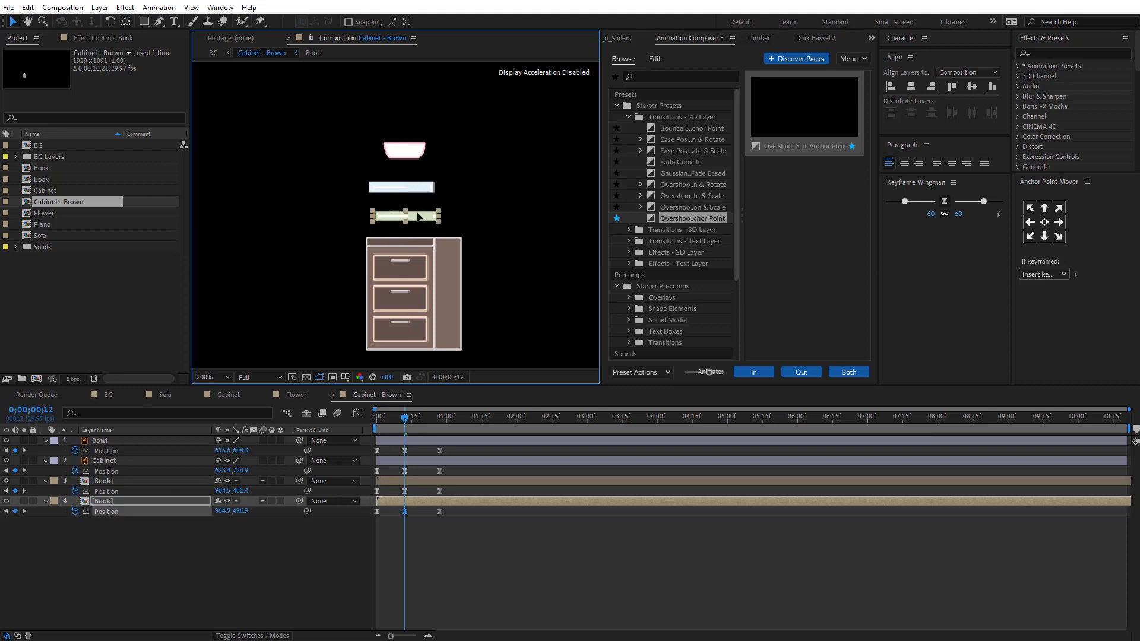
pyautogui.press('Home')
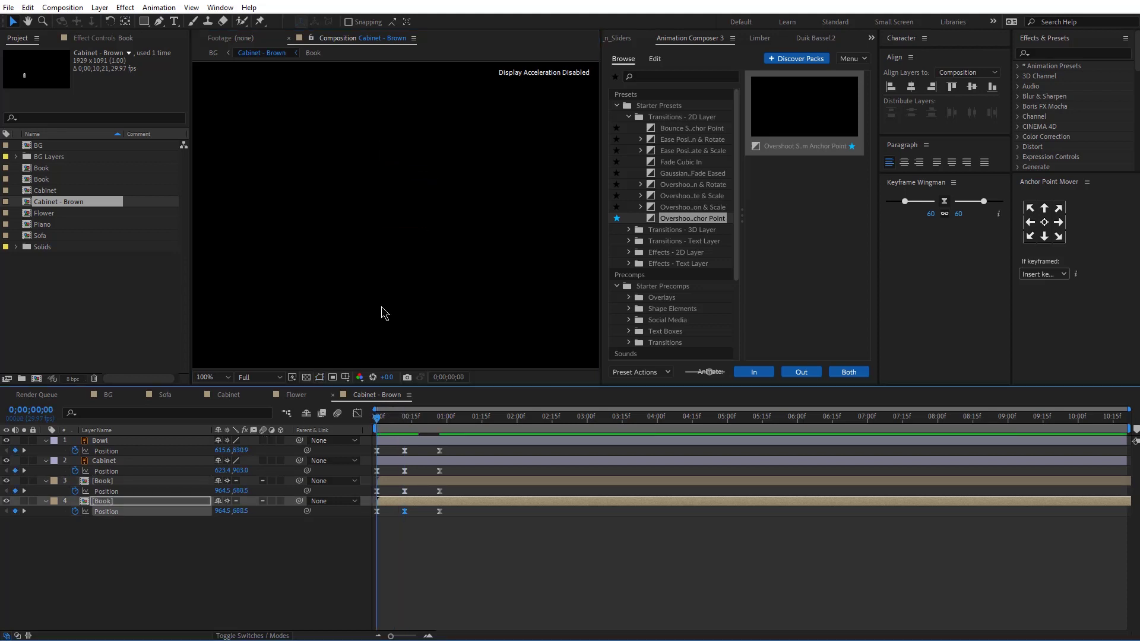
pyautogui.press('space')
# Try different start offsets for the two Book layers, and leave them starting about two and three frames in.
pyautogui.moveTo(389, 483); pyautogui.dragTo(415, 502)
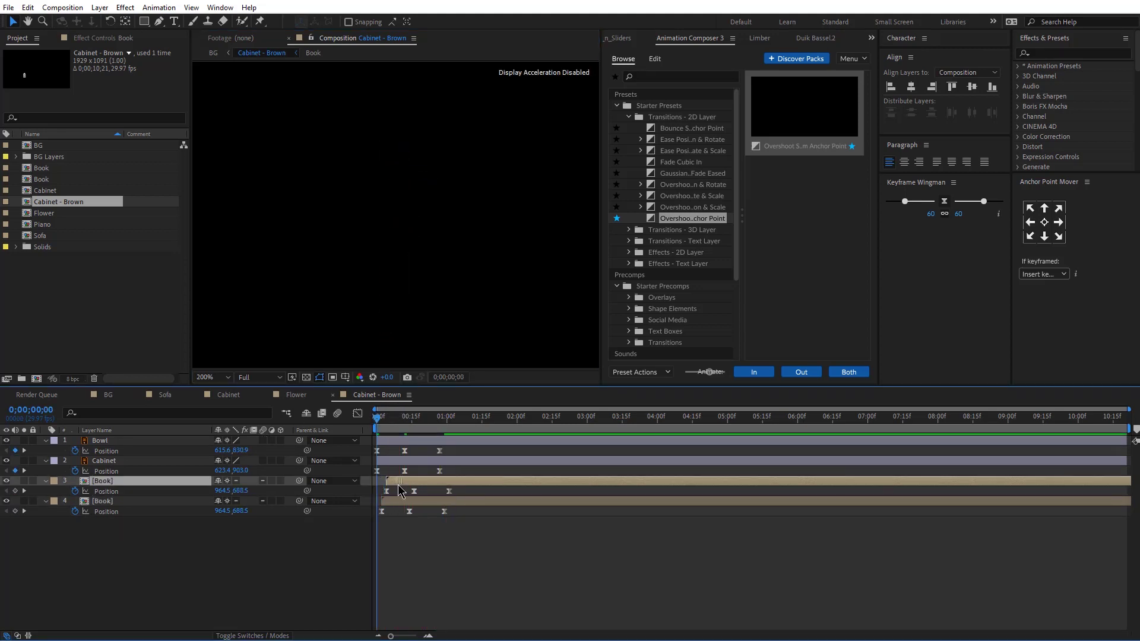
pyautogui.press('space')
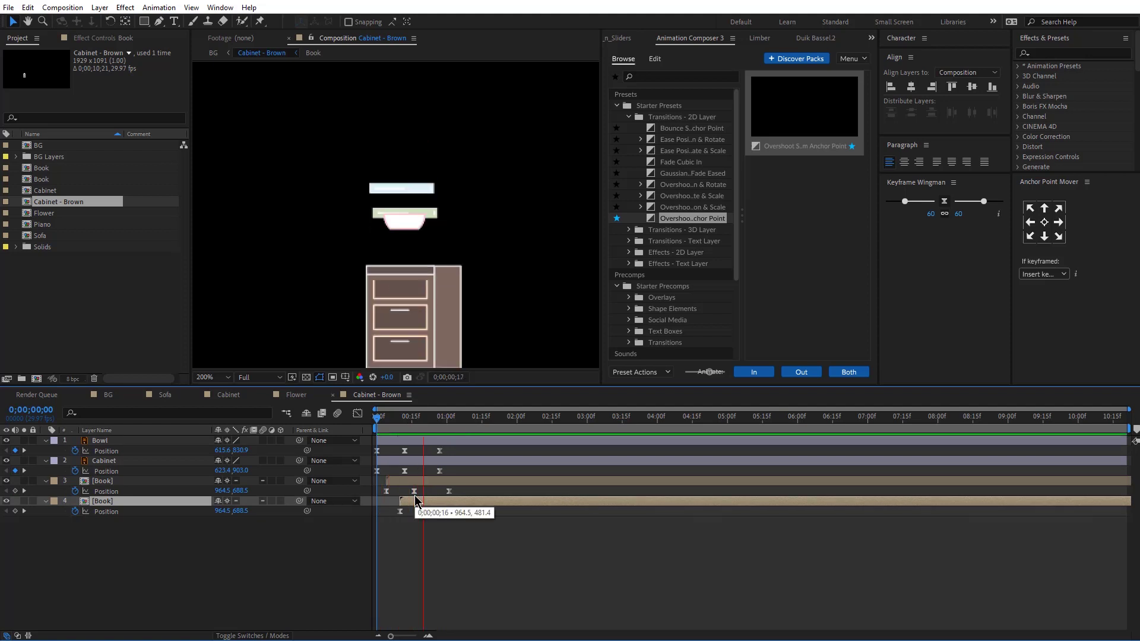
pyautogui.press('space')
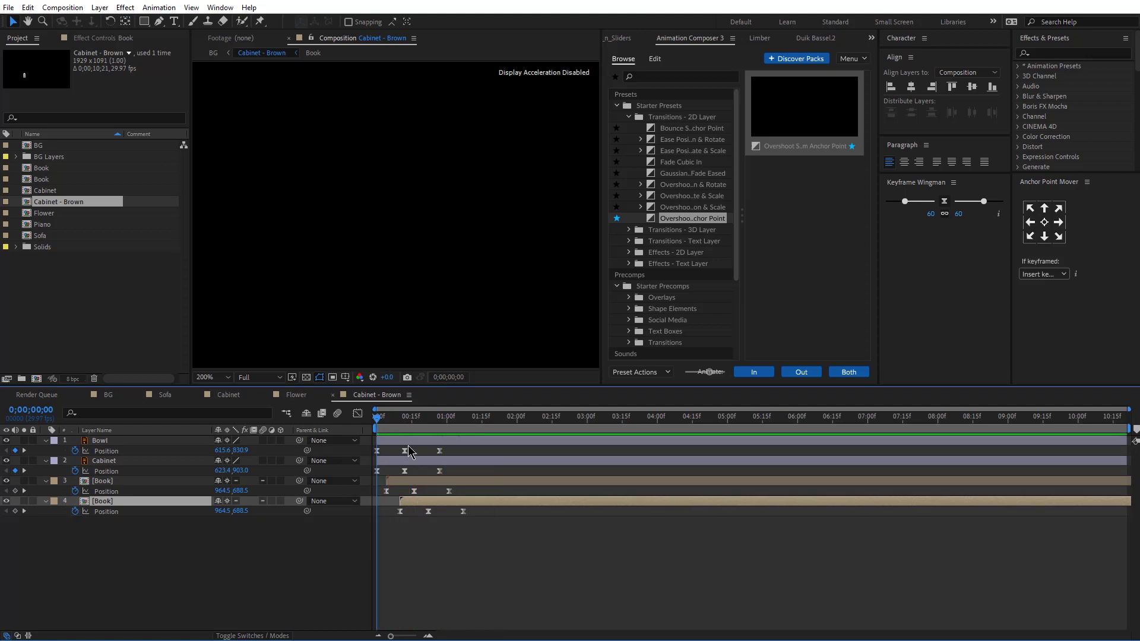
pyautogui.moveTo(407, 441); pyautogui.dragTo(418, 442)
pyautogui.moveTo(410, 483); pyautogui.dragTo(397, 502)
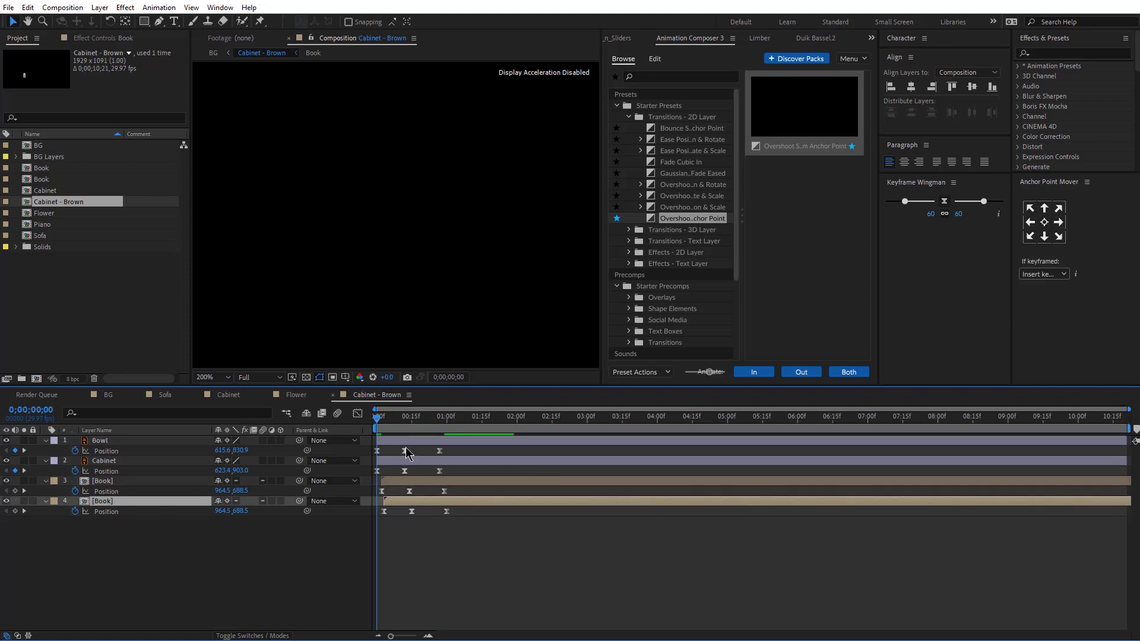
# Move the Bowl's second Position keyframe to about 0;00;00;16 and its last to about 0;00;01;05, and preview the landing.
pyautogui.click(405, 451)
pyautogui.moveTo(440, 451); pyautogui.dragTo(458, 452)
pyautogui.press('space')
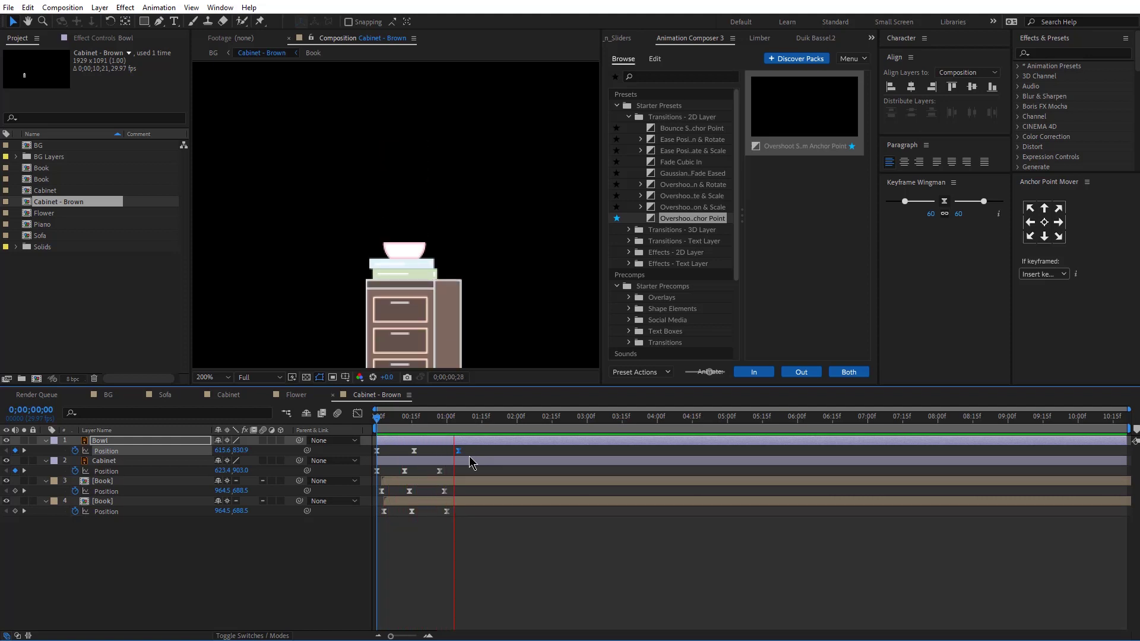
pyautogui.press('space')
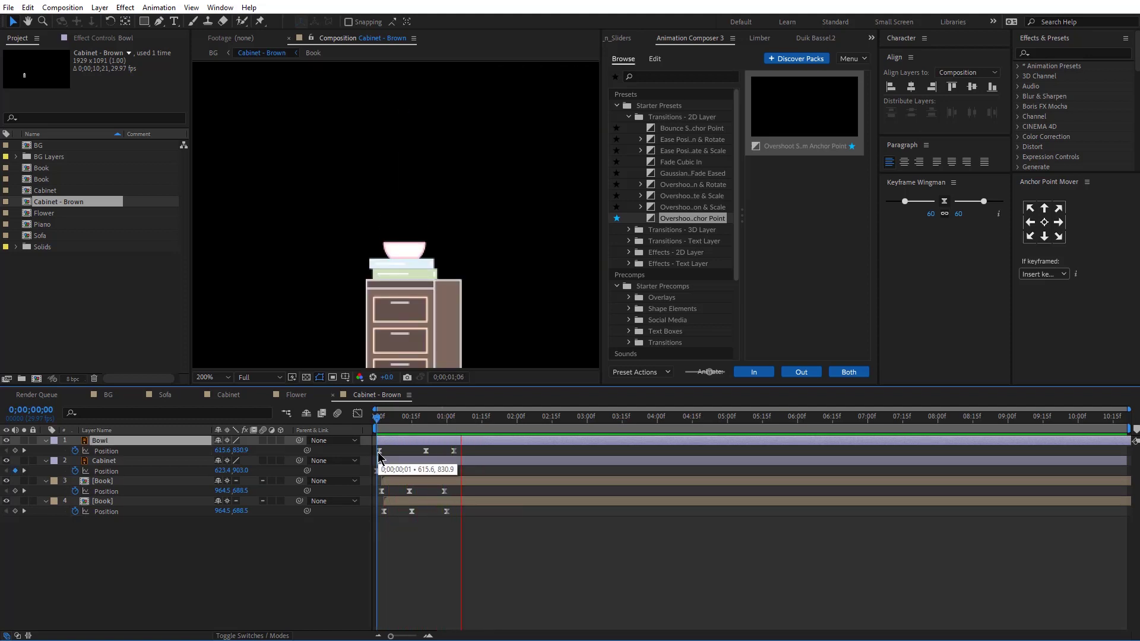
# Move the Bowl layer beneath the Cabinet and both Book layers, and preview the animation.
pyautogui.moveTo(100, 440); pyautogui.dragTo(119, 522)
pyautogui.press('space')
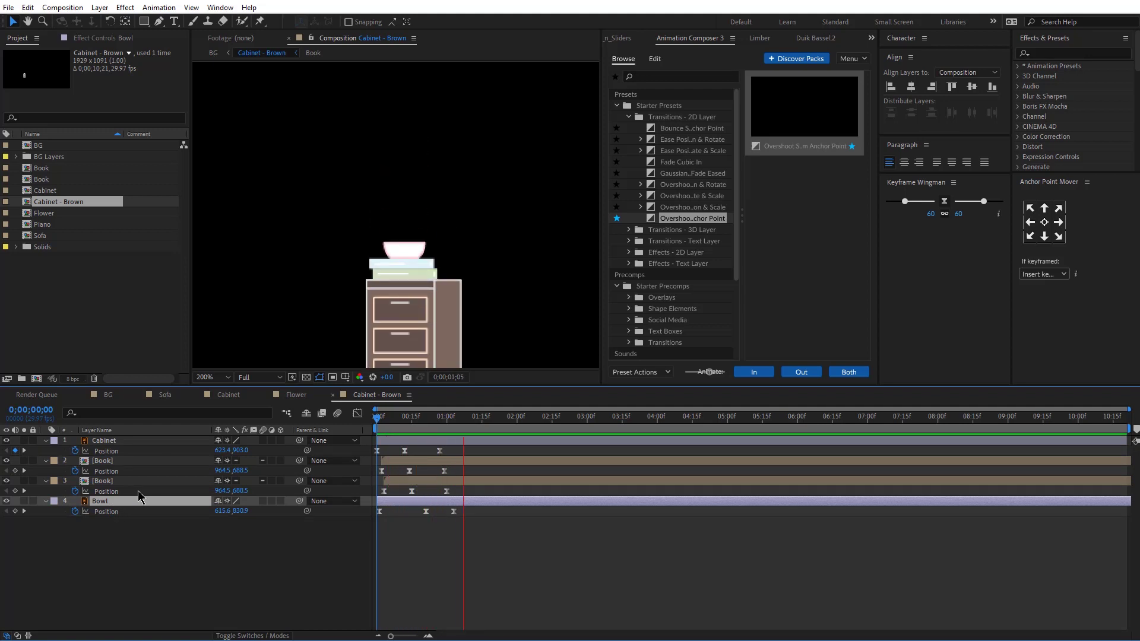
pyautogui.press('space')
# In the BG composition, draw a rectangular mask on Cabinet - Brown covering the area above the floor line, and preview.
pyautogui.click(110, 396)
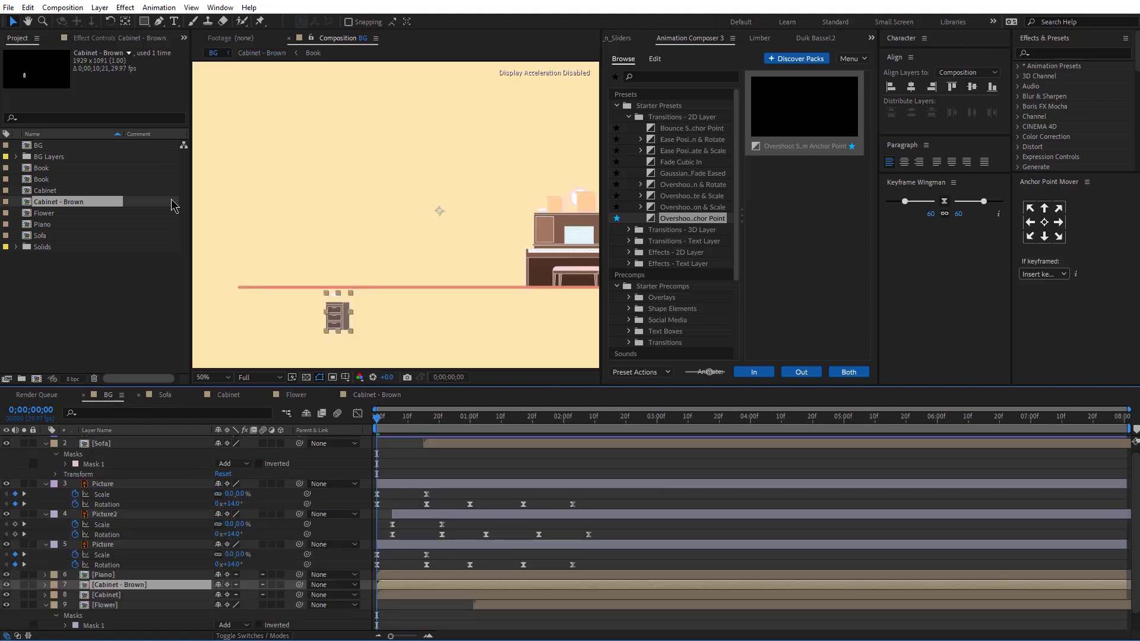
pyautogui.click(144, 22)
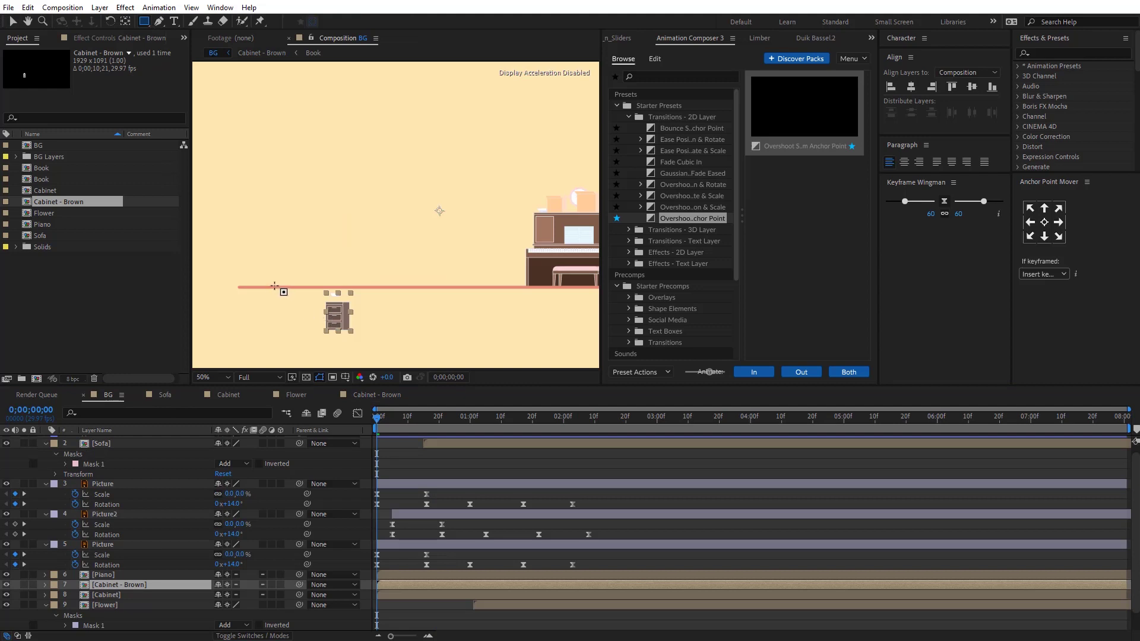
pyautogui.moveTo(268, 286); pyautogui.dragTo(268, 286)
pyautogui.moveTo(595, 162); pyautogui.dragTo(598, 63)
pyautogui.press('space')
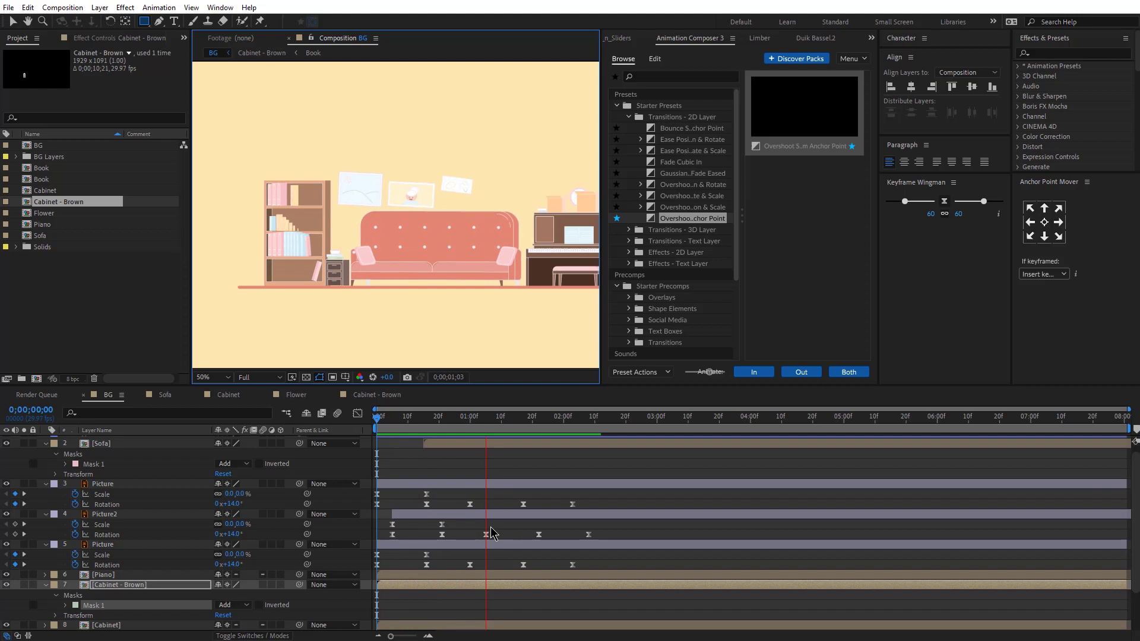
# Delay the Cabinet - Brown layer to start at about 0;00;01;08, and preview the scene from the beginning.
pyautogui.click(481, 422)
pyautogui.scroll(-2, 479, 474)
pyautogui.moveTo(396, 537); pyautogui.dragTo(507, 539)
pyautogui.press('space')
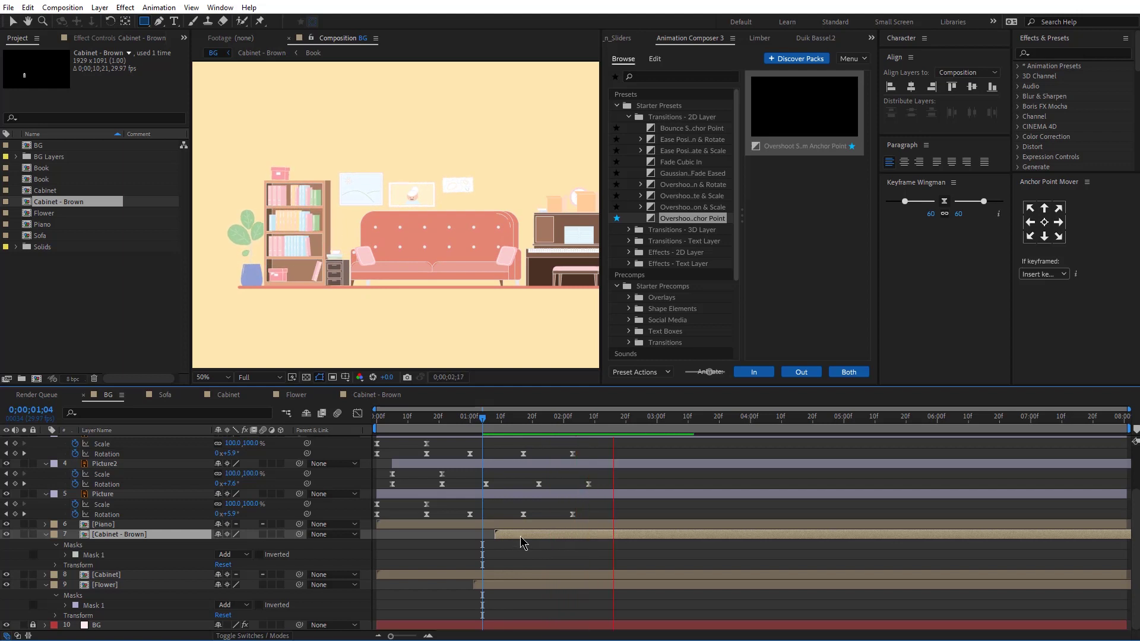
pyautogui.moveTo(473, 422); pyautogui.dragTo(190, 461)
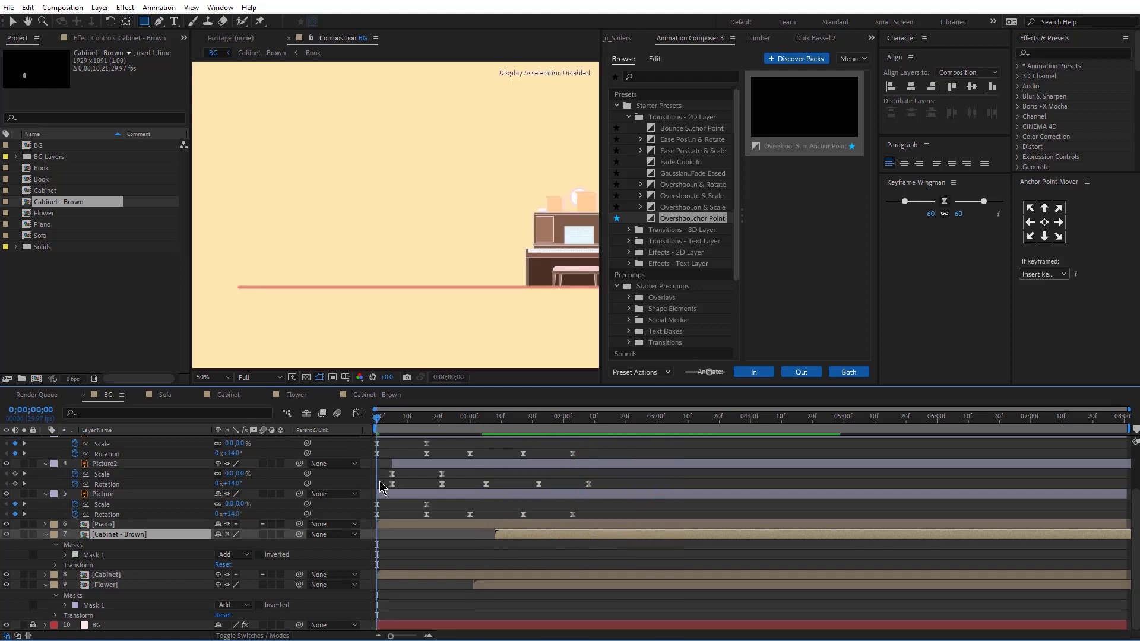
pyautogui.press('space')
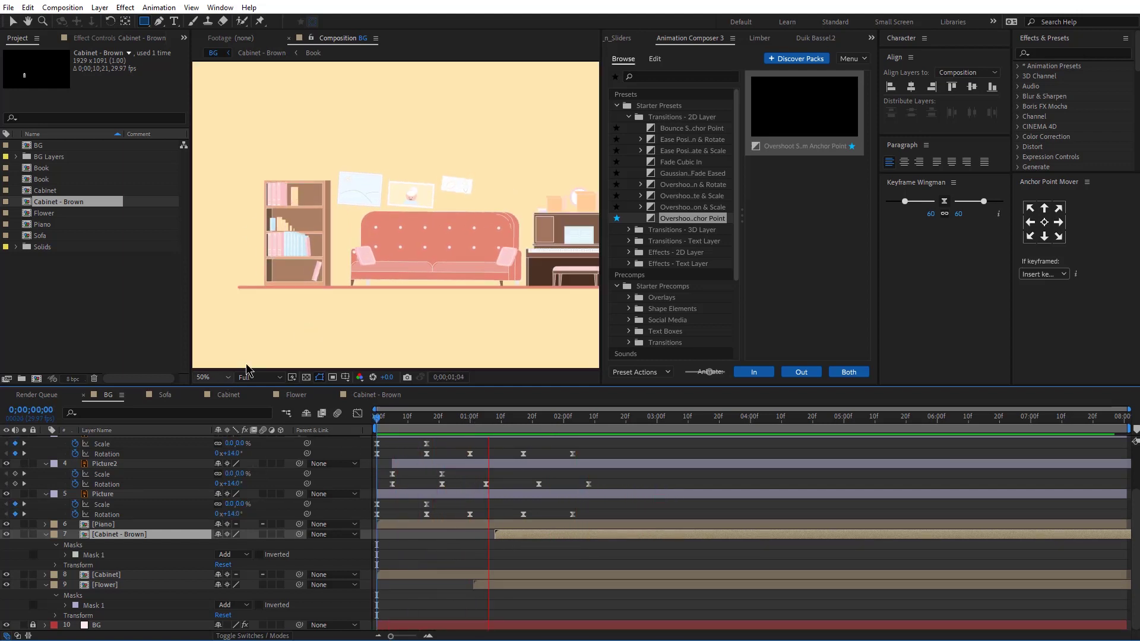
# In the Sofa pre-composition, shift the last two sets of keyframes on the sofa and pillows about three frames later, and preview.
pyautogui.moveTo(415, 244); pyautogui.dragTo(384, 256)
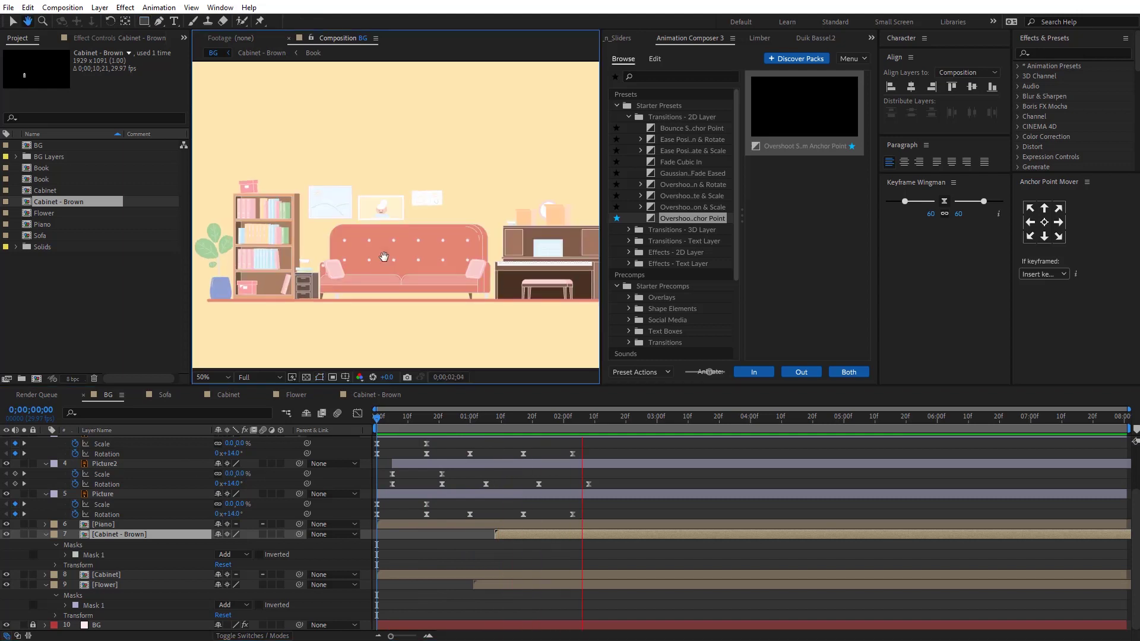
pyautogui.doubleClick(386, 263)
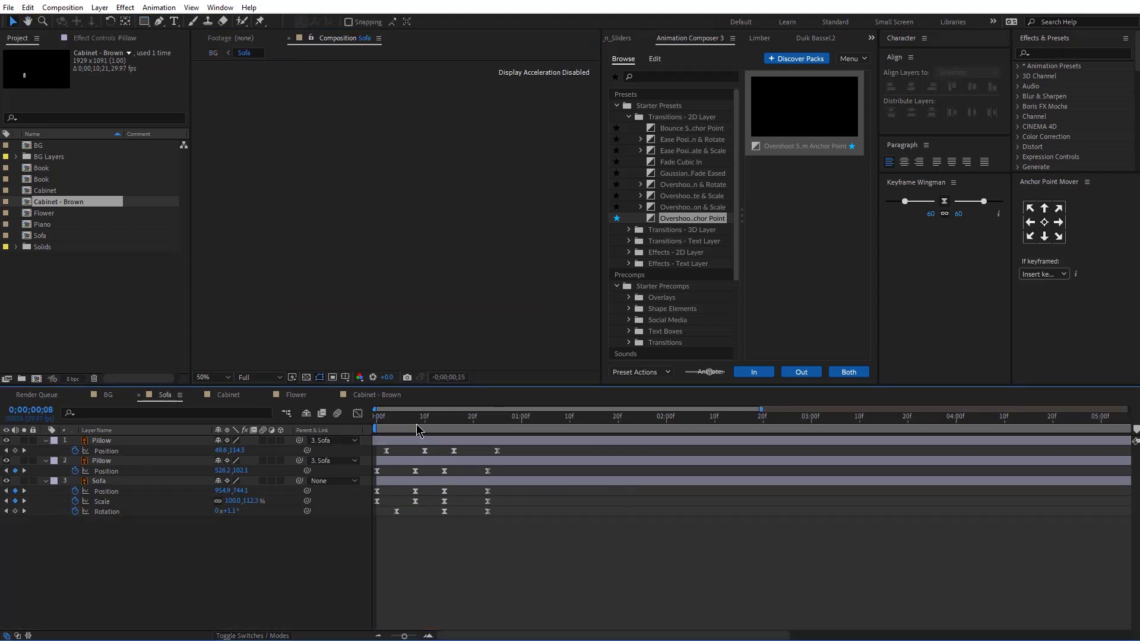
pyautogui.moveTo(415, 232)
pyautogui.mouseDown()
pyautogui.moveTo(412, 208)
pyautogui.moveTo(422, 240)
pyautogui.moveTo(423, 220)
pyautogui.mouseUp()
pyautogui.moveTo(434, 452); pyautogui.dragTo(545, 563)
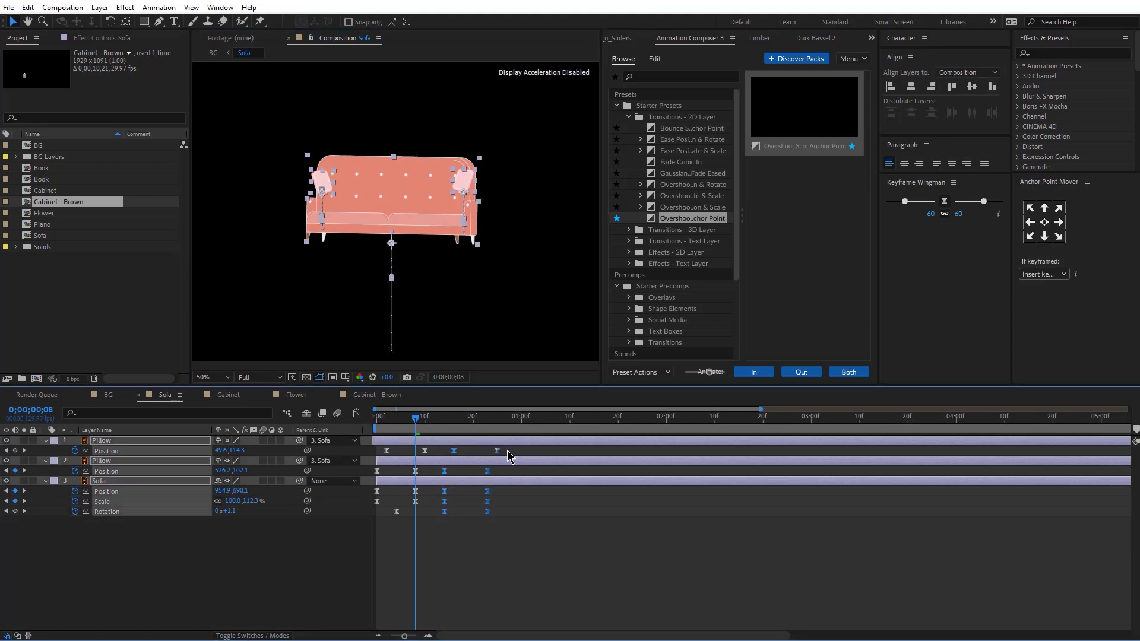
pyautogui.press('space')
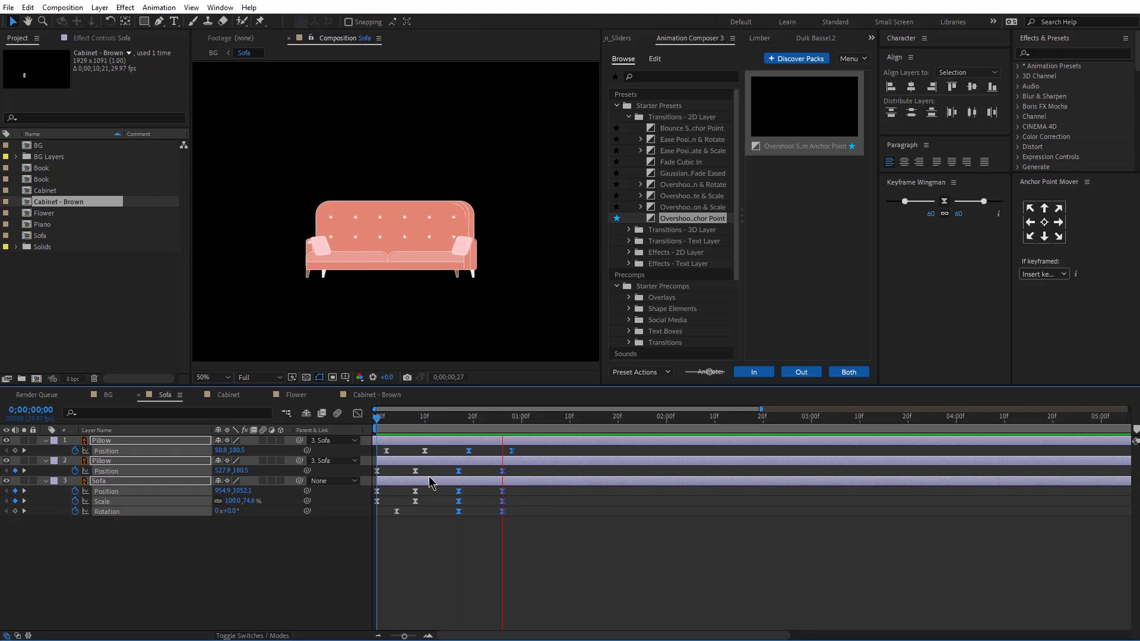
# Shift the last three sets of sofa and pillow keyframes another three frames or so later, and preview in the BG composition.
pyautogui.moveTo(403, 450); pyautogui.dragTo(584, 555)
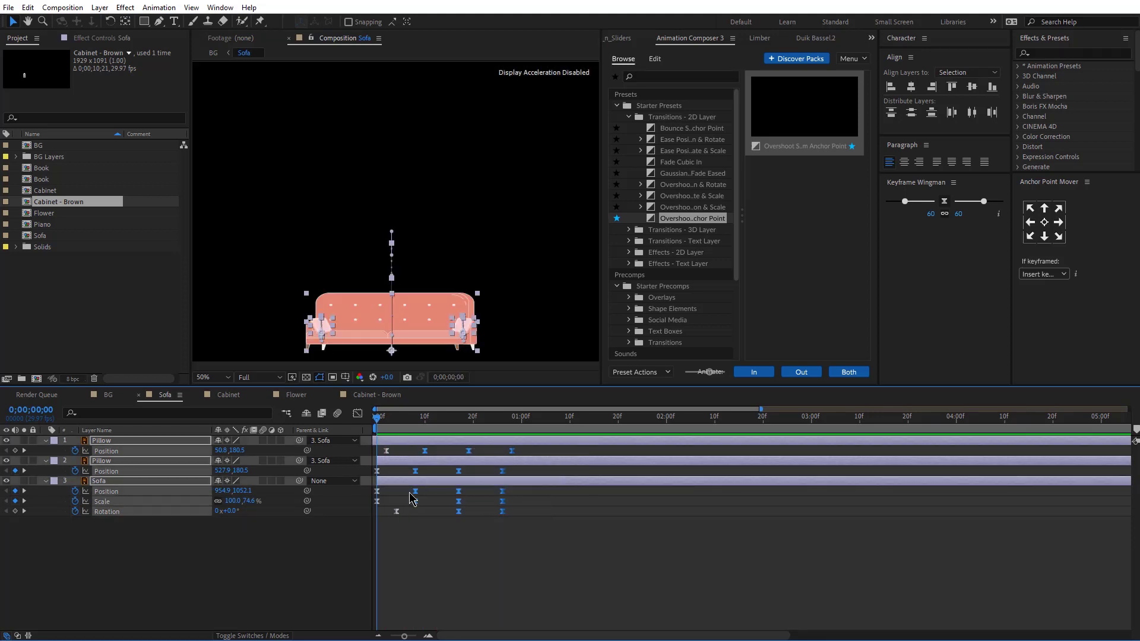
pyautogui.moveTo(420, 505); pyautogui.dragTo(434, 504)
pyautogui.press('F2')
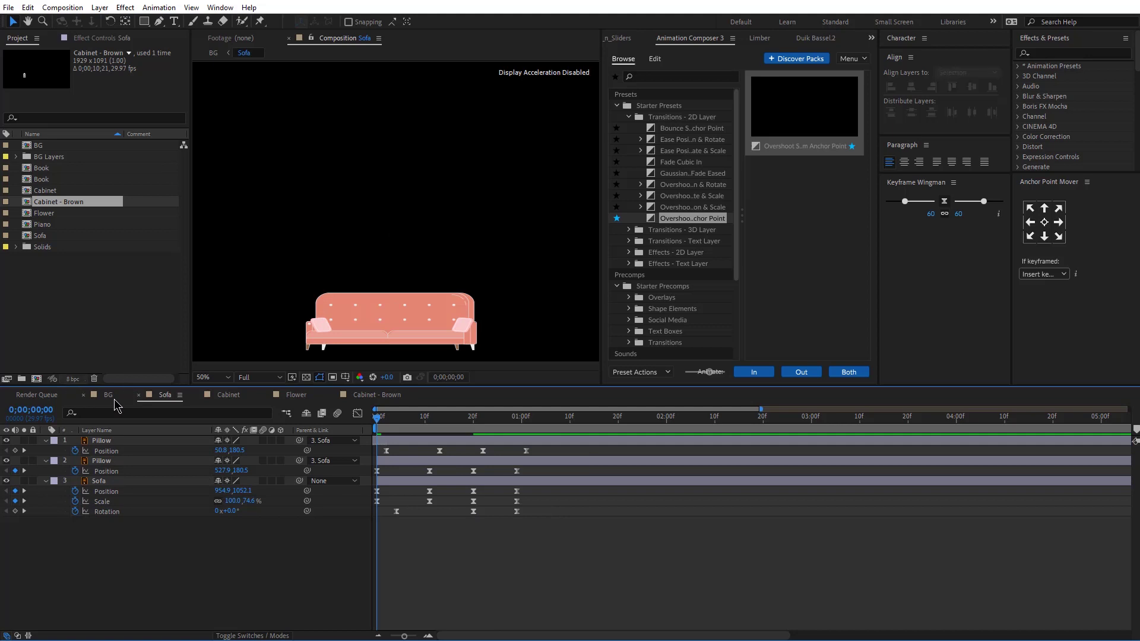
pyautogui.click(113, 397)
pyautogui.press('space')
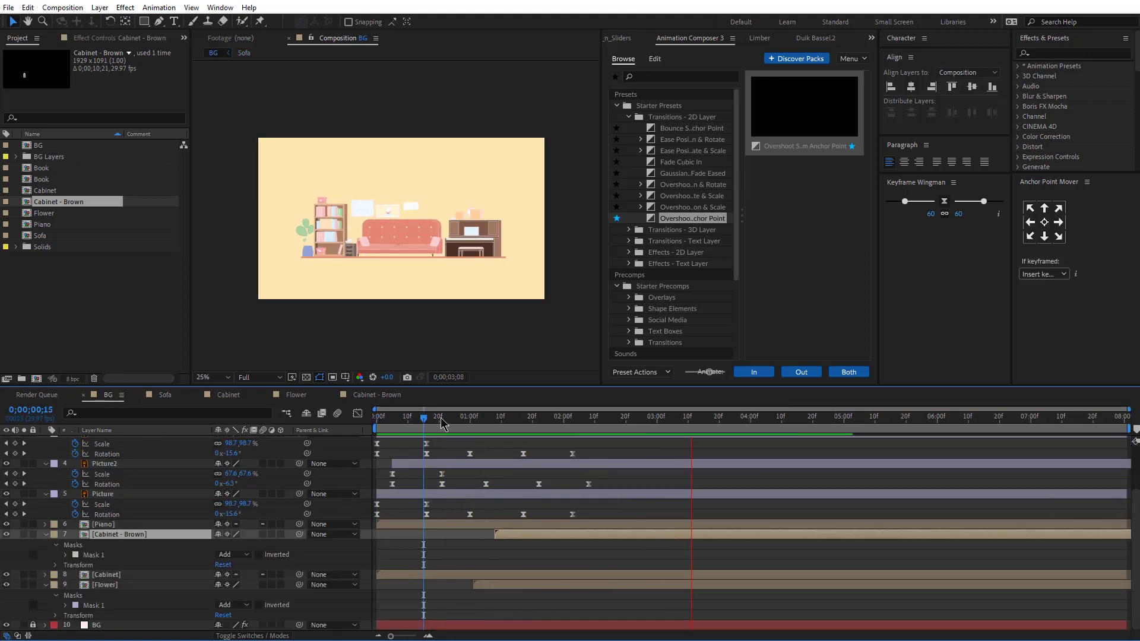
pyautogui.press('space')
# In the Piano pre-composition, hide both Box layers and both Books on top of the piano, moving the lower one above the open Book layer.
pyautogui.click(107, 525)
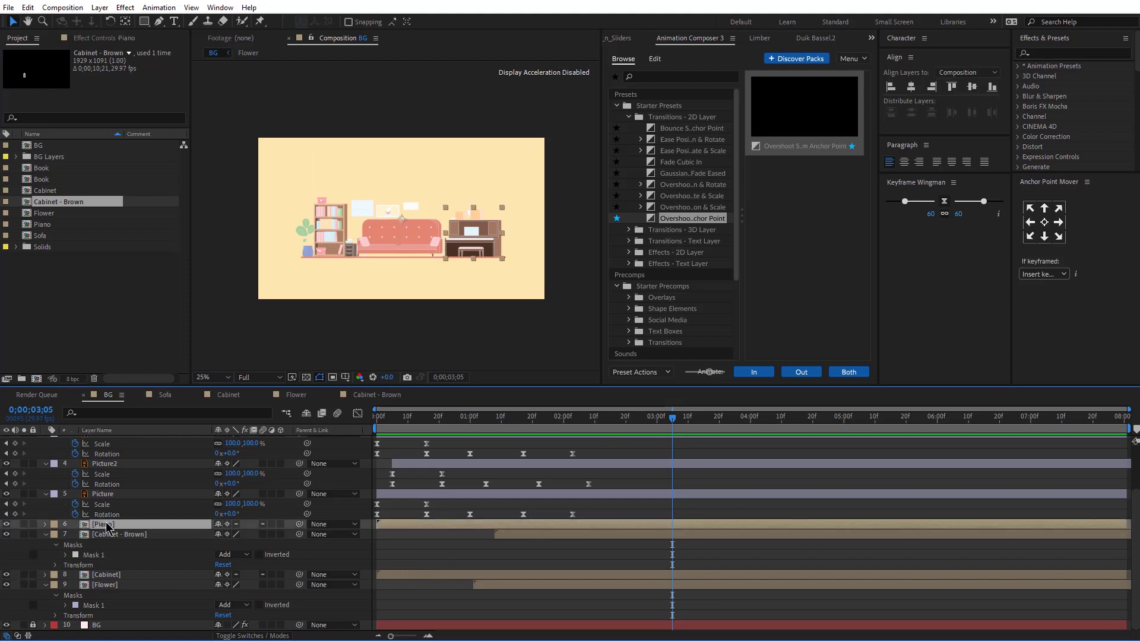
pyautogui.doubleClick(106, 525)
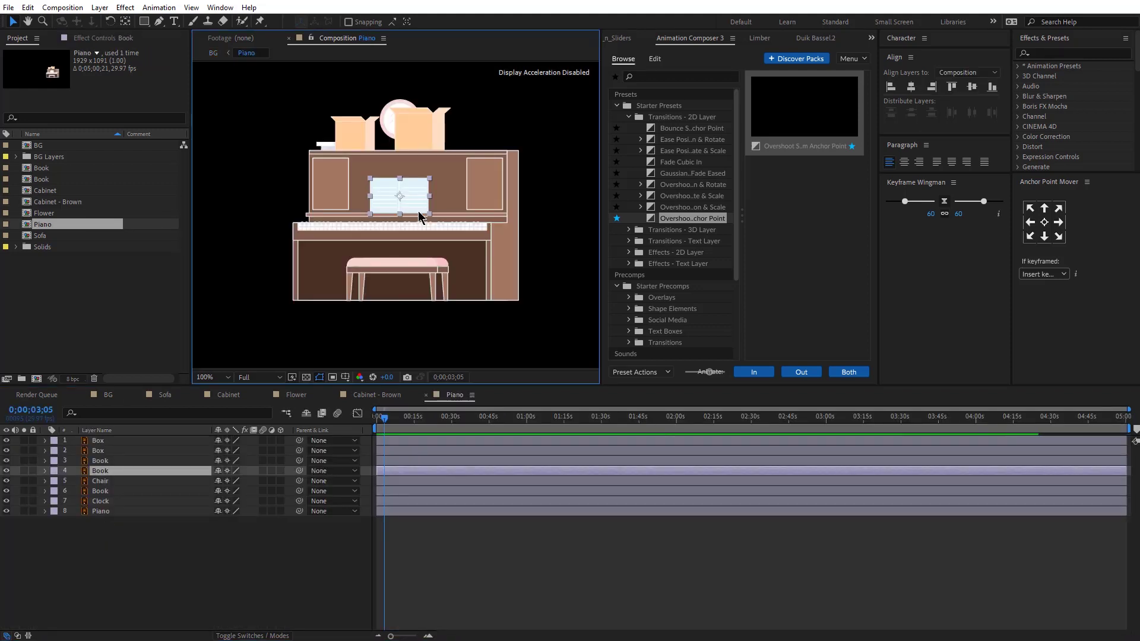
pyautogui.keyDown('shift'); pyautogui.click(359, 141); pyautogui.keyUp('shift')
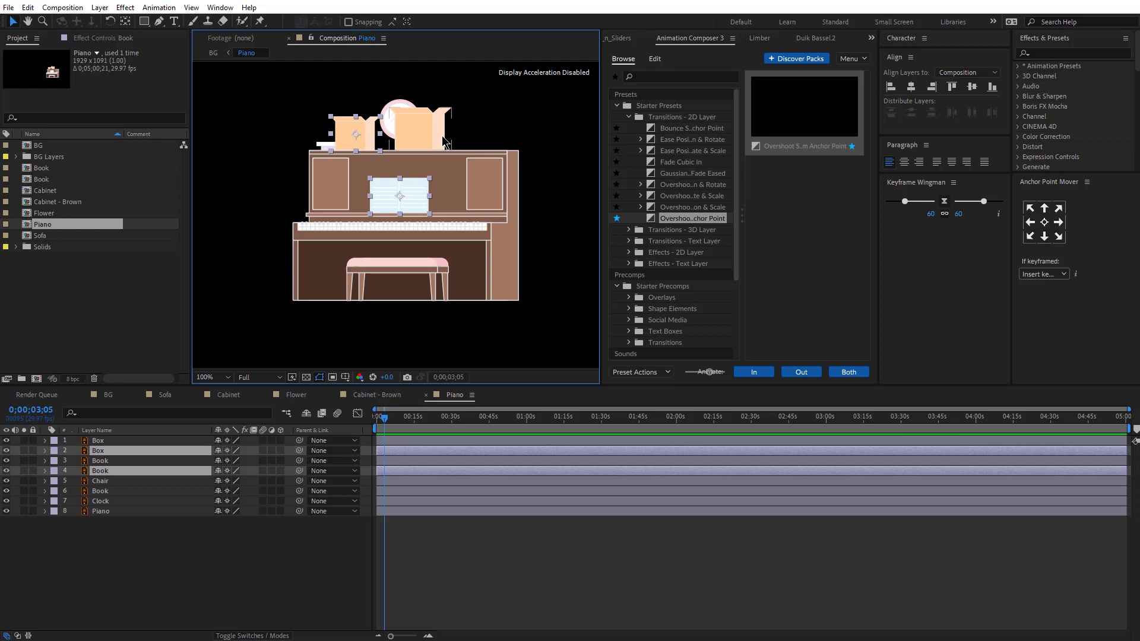
pyautogui.keyDown('shift'); pyautogui.click(442, 135); pyautogui.keyUp('shift')
pyautogui.keyDown('shift'); pyautogui.click(102, 463); pyautogui.keyUp('shift')
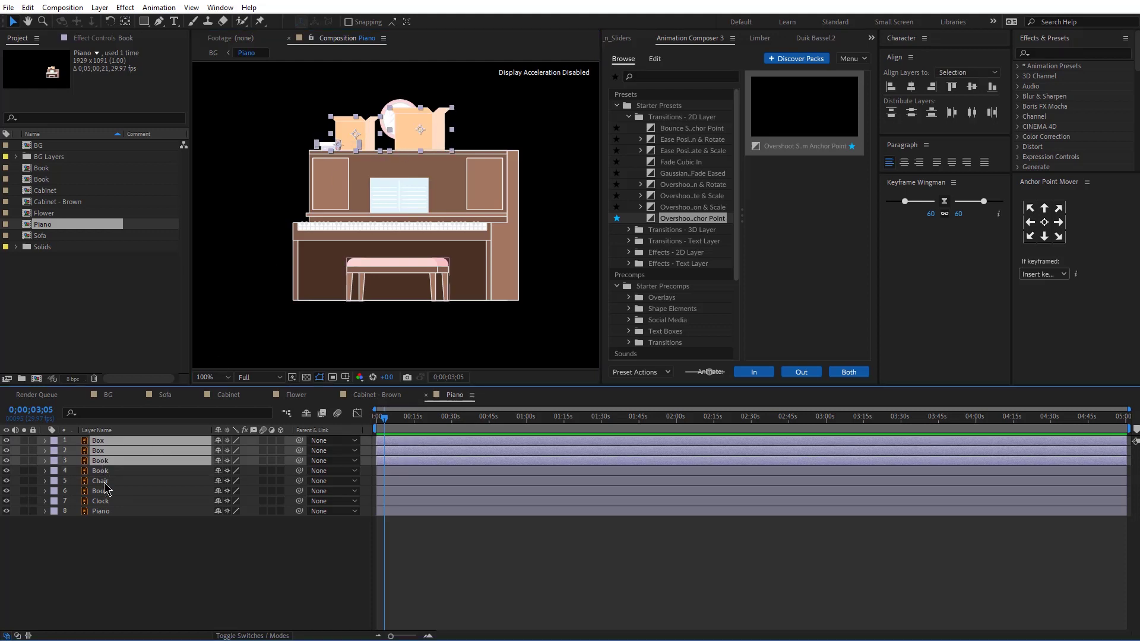
pyautogui.keyDown('ctrl'); pyautogui.click(107, 471); pyautogui.keyUp('ctrl')
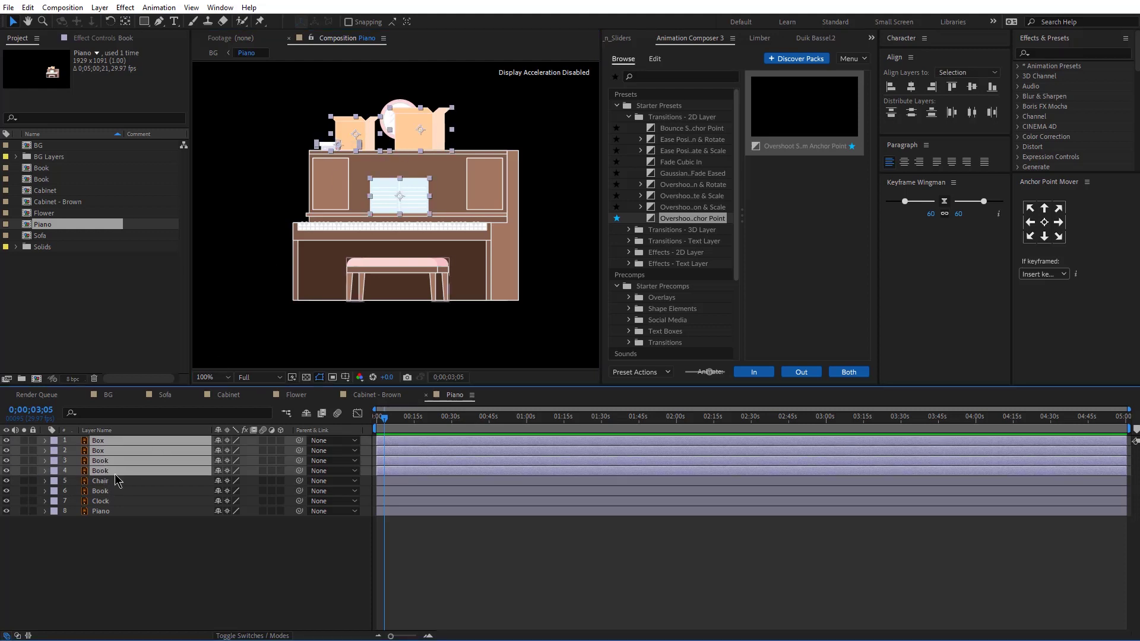
pyautogui.keyDown('ctrl'); pyautogui.click(49, 472); pyautogui.keyUp('ctrl')
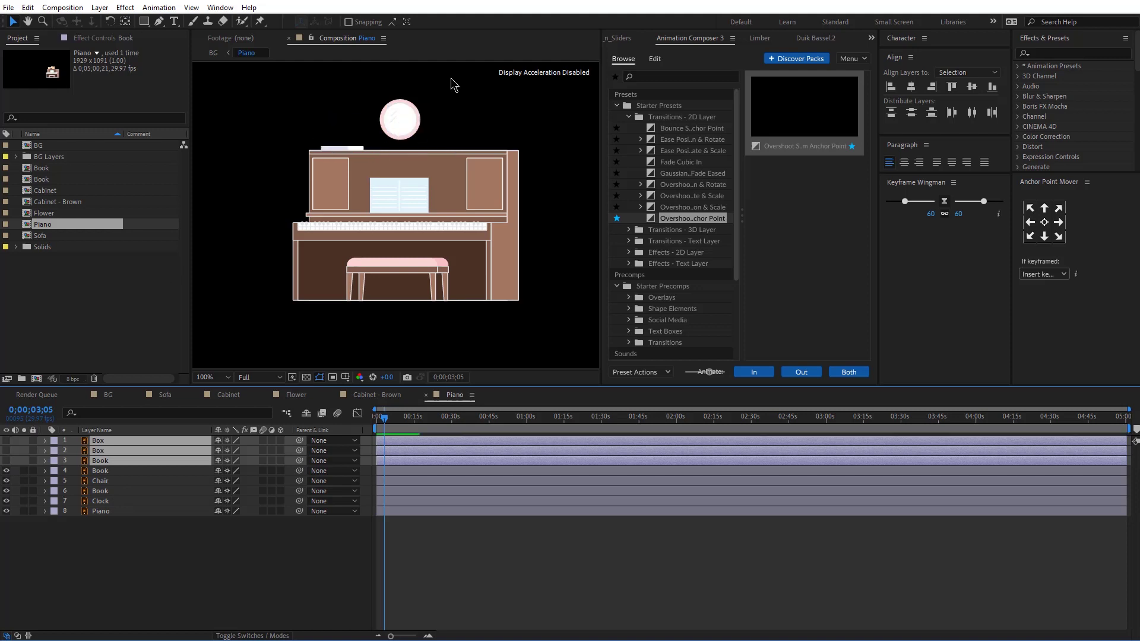
pyautogui.click(355, 147)
pyautogui.moveTo(122, 495); pyautogui.dragTo(124, 469)
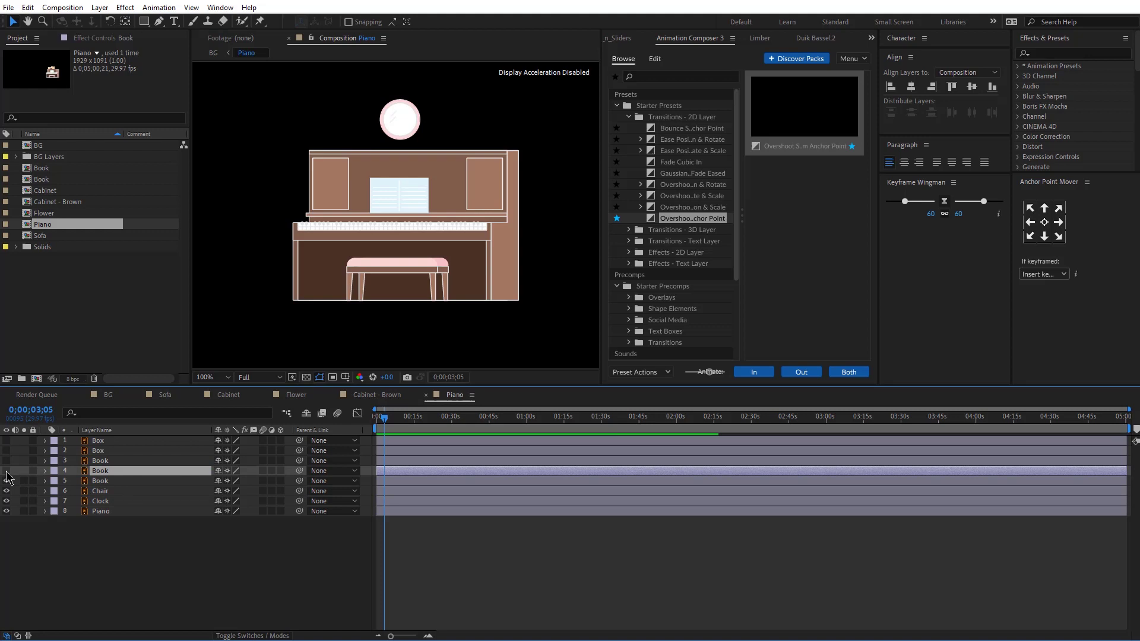
# Place the Piano layer's anchor point at its bottom centre and enable keyframing for its Position, Rotation and Scale.
pyautogui.click(126, 501)
pyautogui.click(124, 492)
pyautogui.click(119, 511)
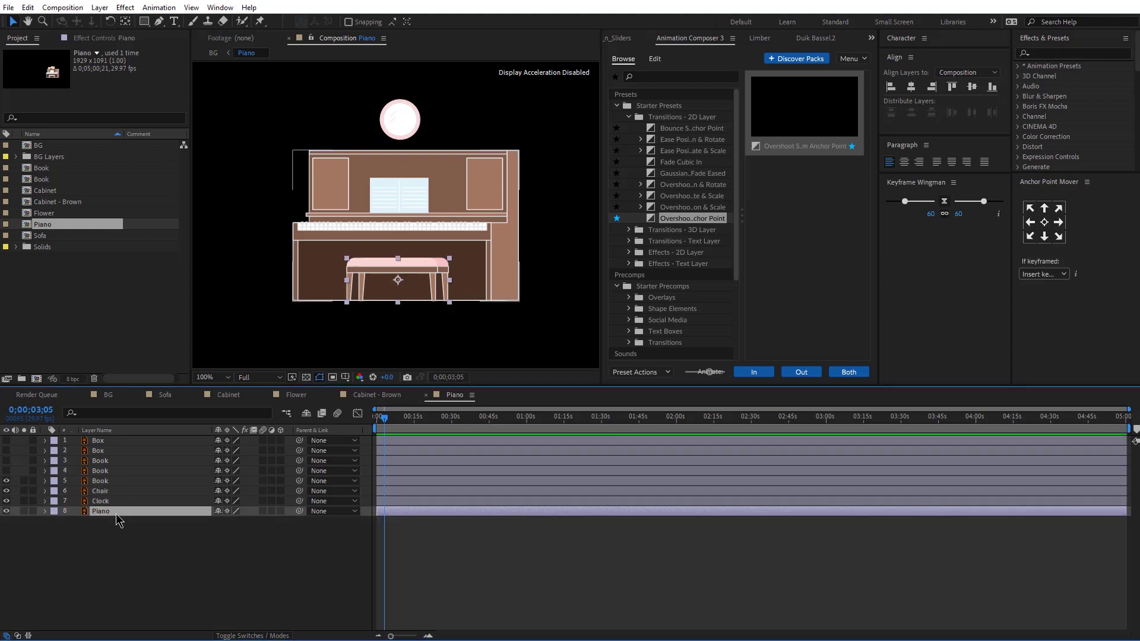
pyautogui.click(1044, 237)
pyautogui.click(76, 540)
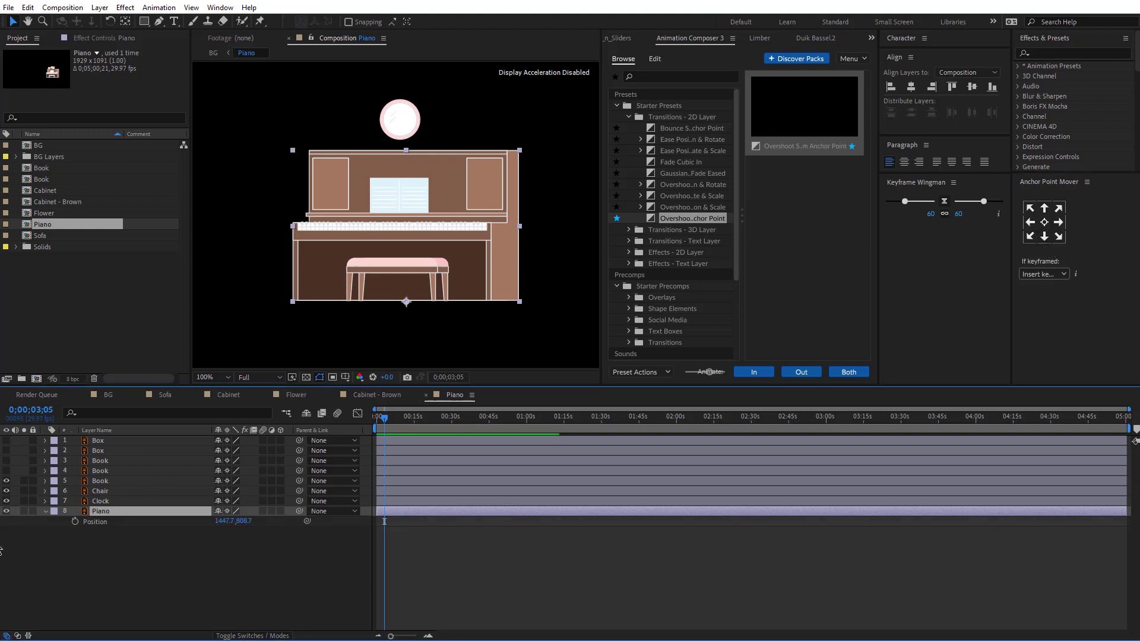
pyautogui.hotkey('alt', 'shift', 'p')
pyautogui.hotkey('alt', 'shift', 'r')
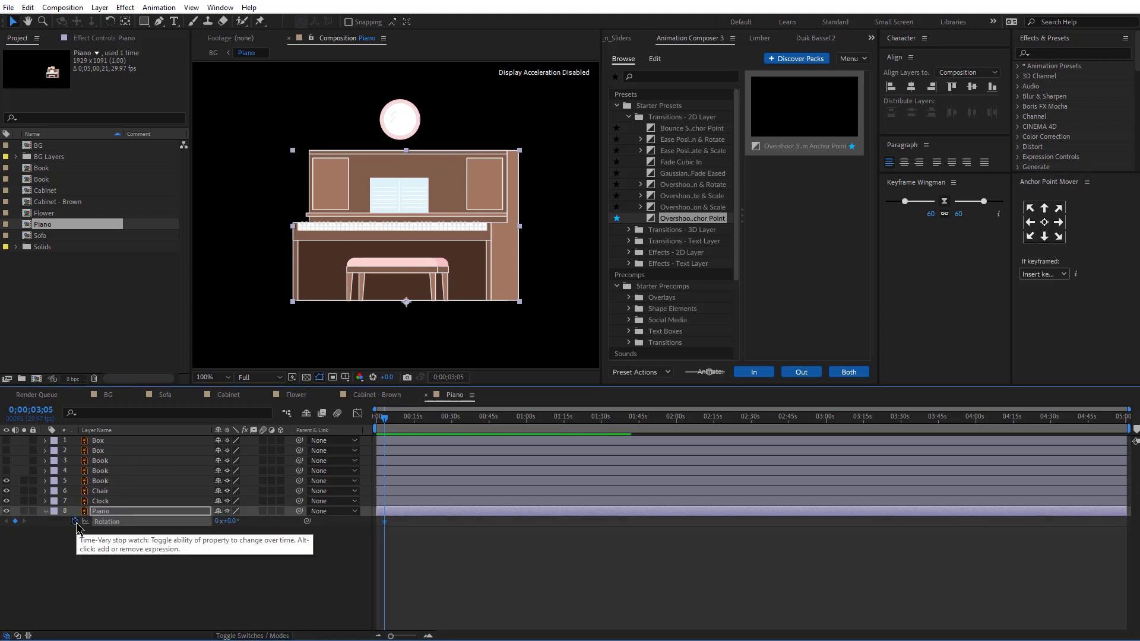
pyautogui.press('s')
pyautogui.click(76, 523)
pyautogui.press('u')
# Move the Piano's keyframes to about 0;00;00;24, and raise the Piano to Y 601.7 at 0;00;00;00.
pyautogui.moveTo(404, 521); pyautogui.dragTo(370, 578)
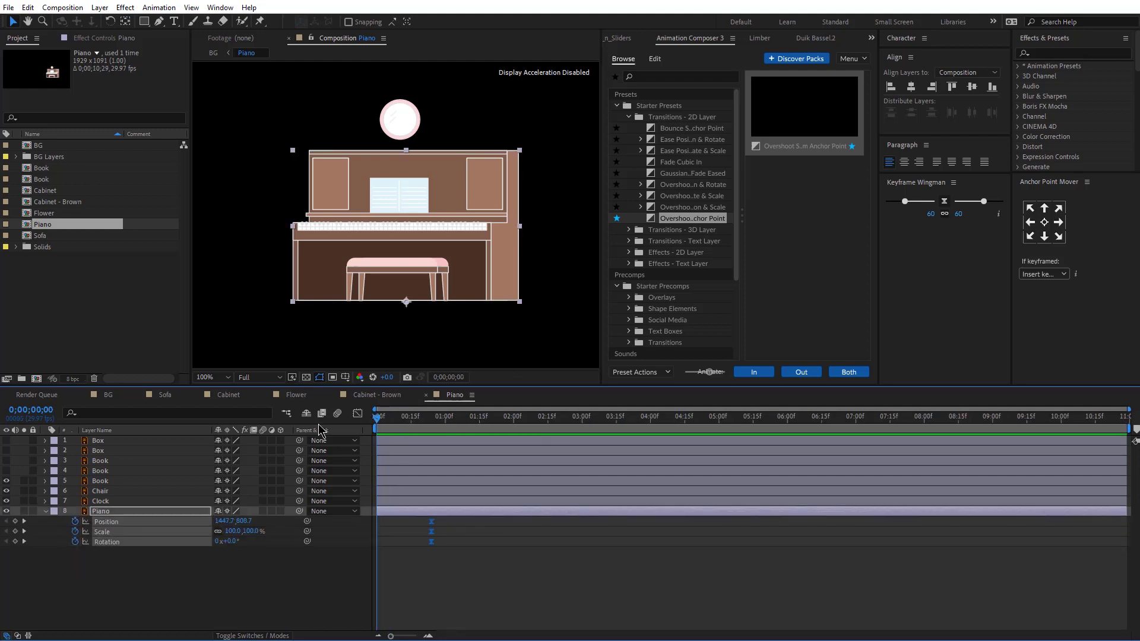
pyautogui.moveTo(445, 273); pyautogui.dragTo(444, 150)
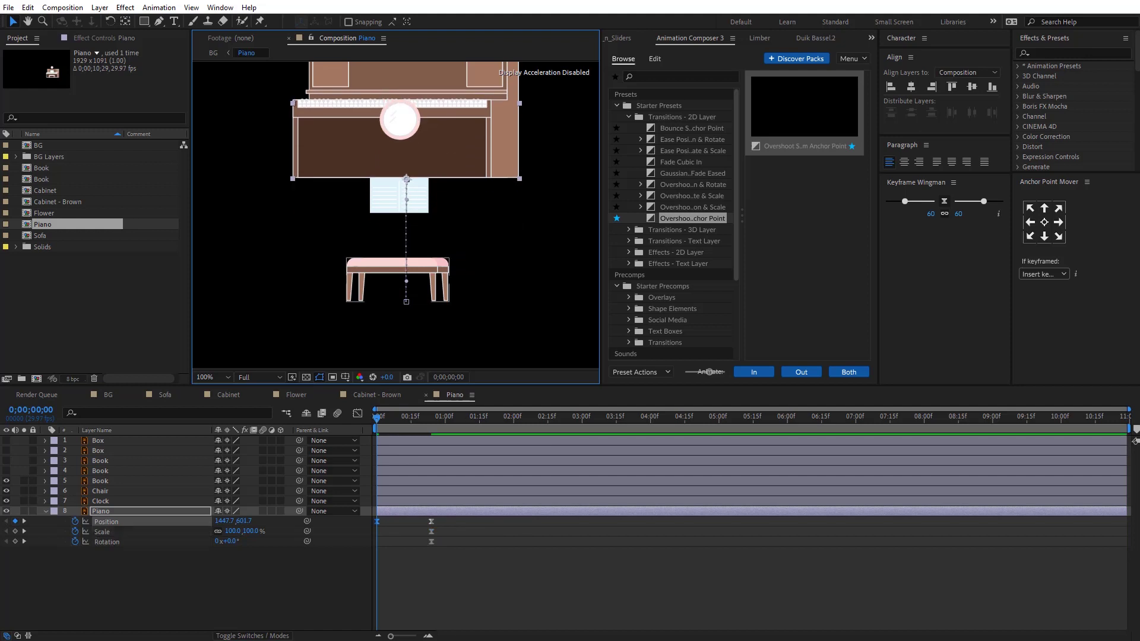
pyautogui.moveTo(389, 636); pyautogui.dragTo(400, 637)
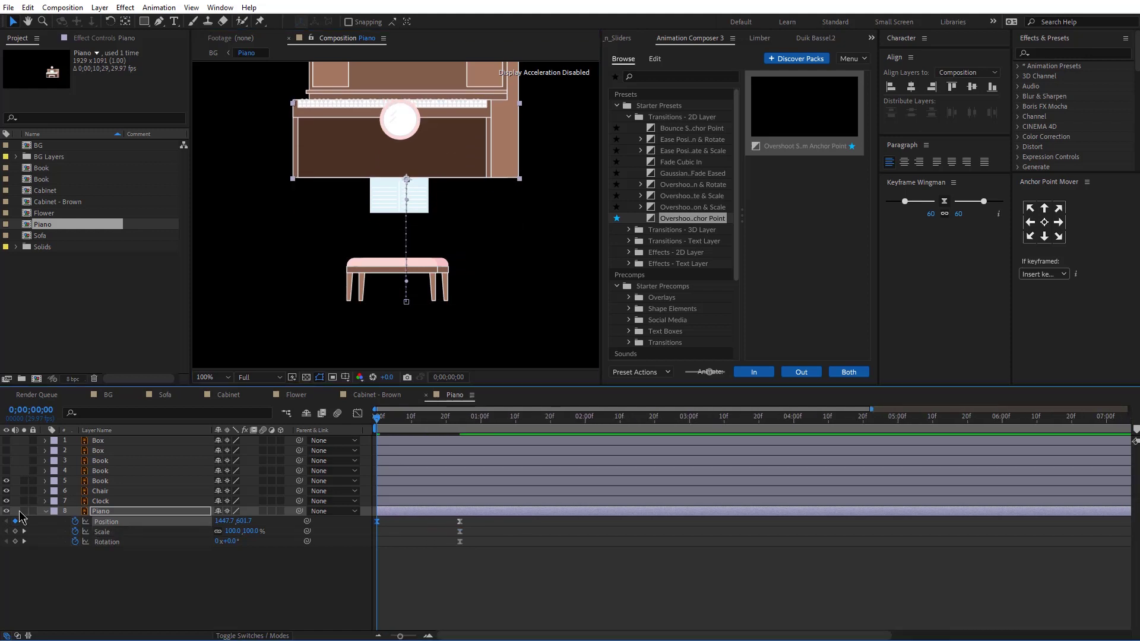
# Hide the open Book and the Chair, and move the Clock layer below the Piano.
pyautogui.click(77, 481)
pyautogui.click(7, 481)
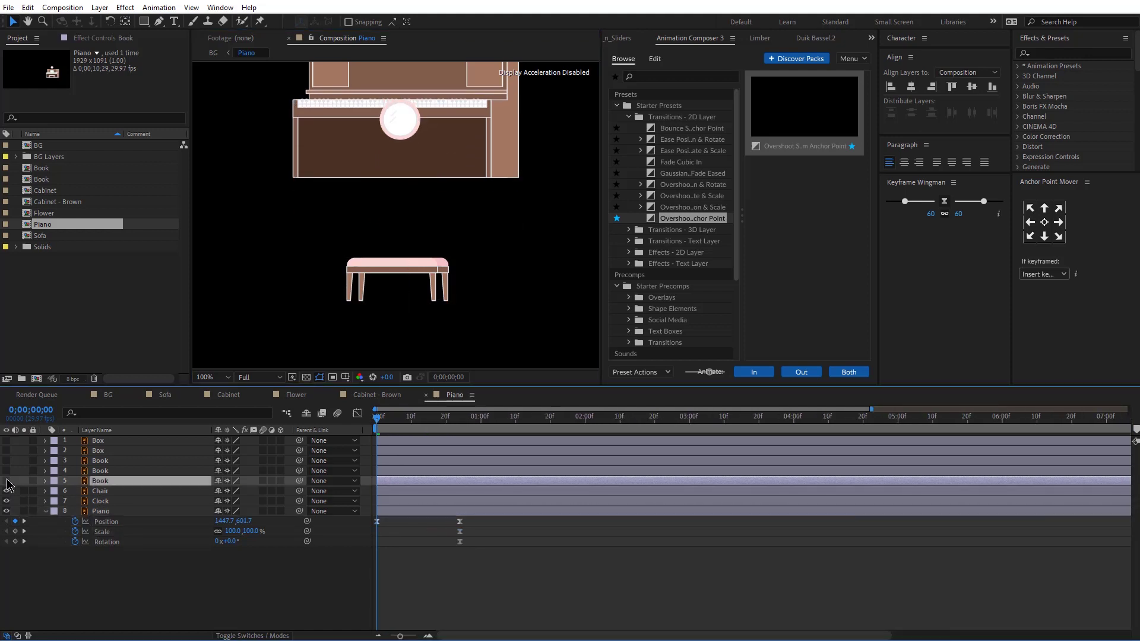
pyautogui.click(7, 491)
pyautogui.moveTo(122, 502); pyautogui.dragTo(114, 543)
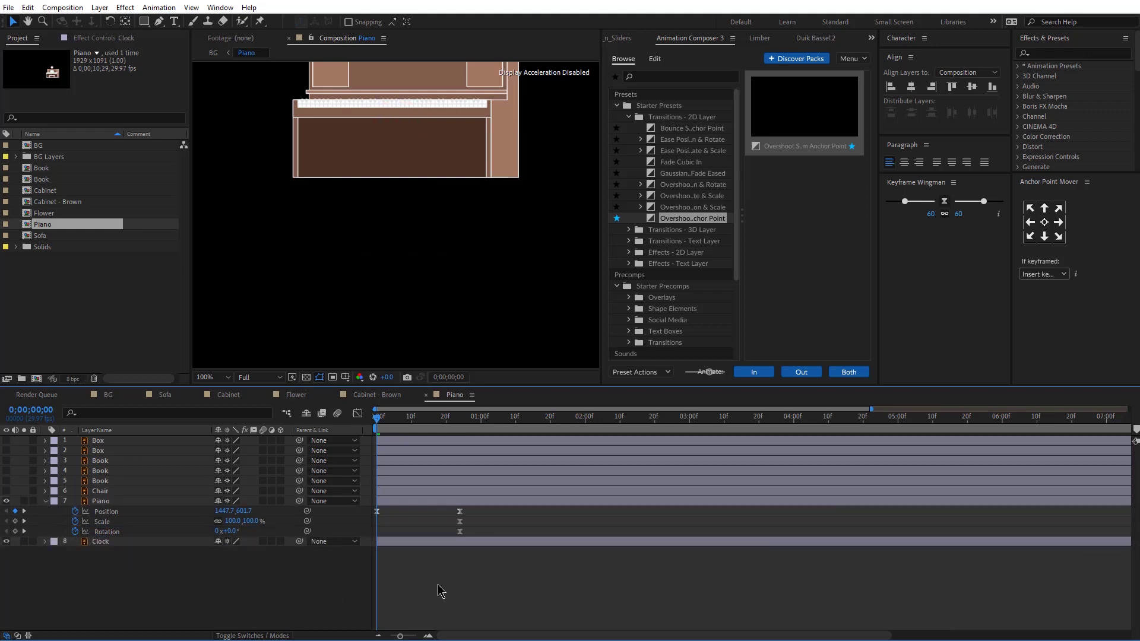
# At 0;00;00;00, raise the Piano to Y 568.7, add Scale and Rotation keyframes, and set Rotation to 4°.
pyautogui.click(397, 501)
pyautogui.moveTo(418, 135); pyautogui.dragTo(418, 115)
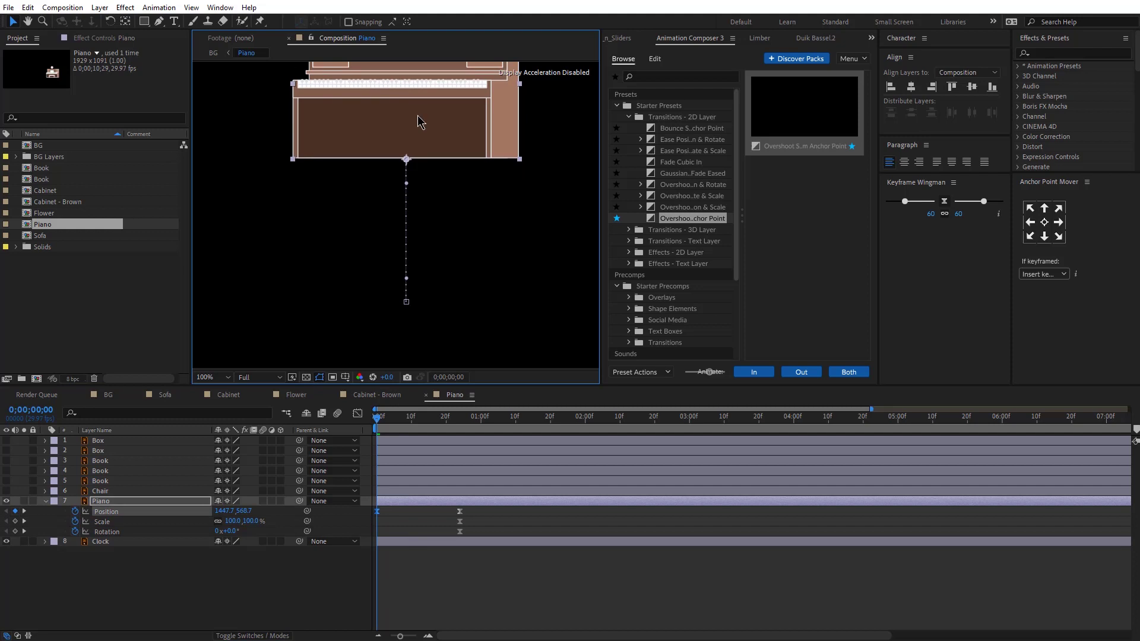
pyautogui.click(15, 522)
pyautogui.click(15, 531)
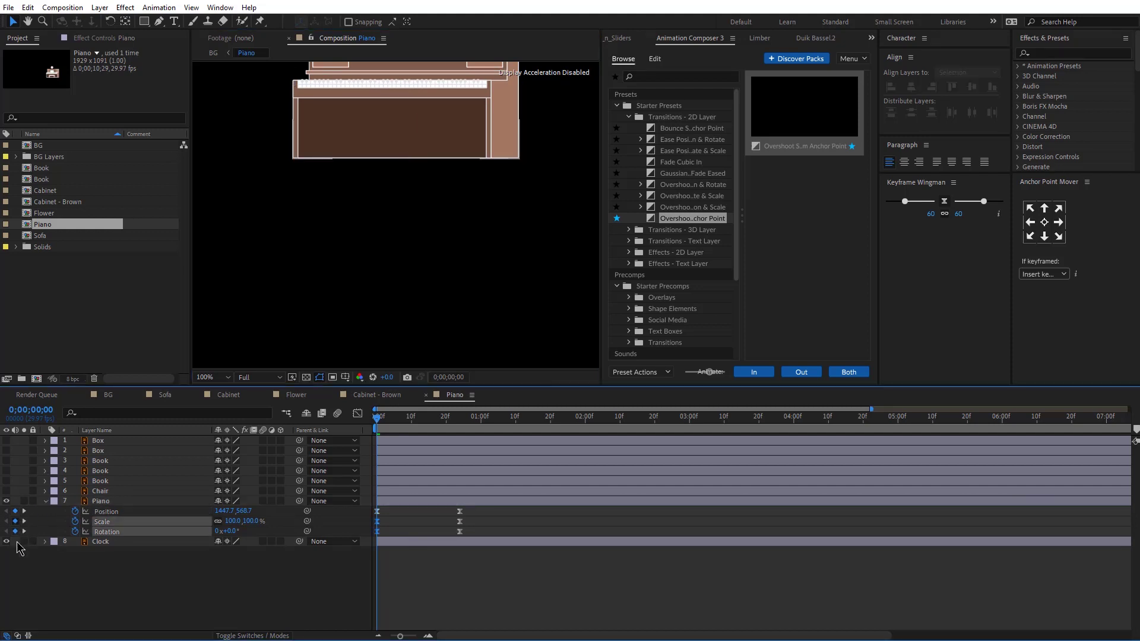
pyautogui.click(234, 588)
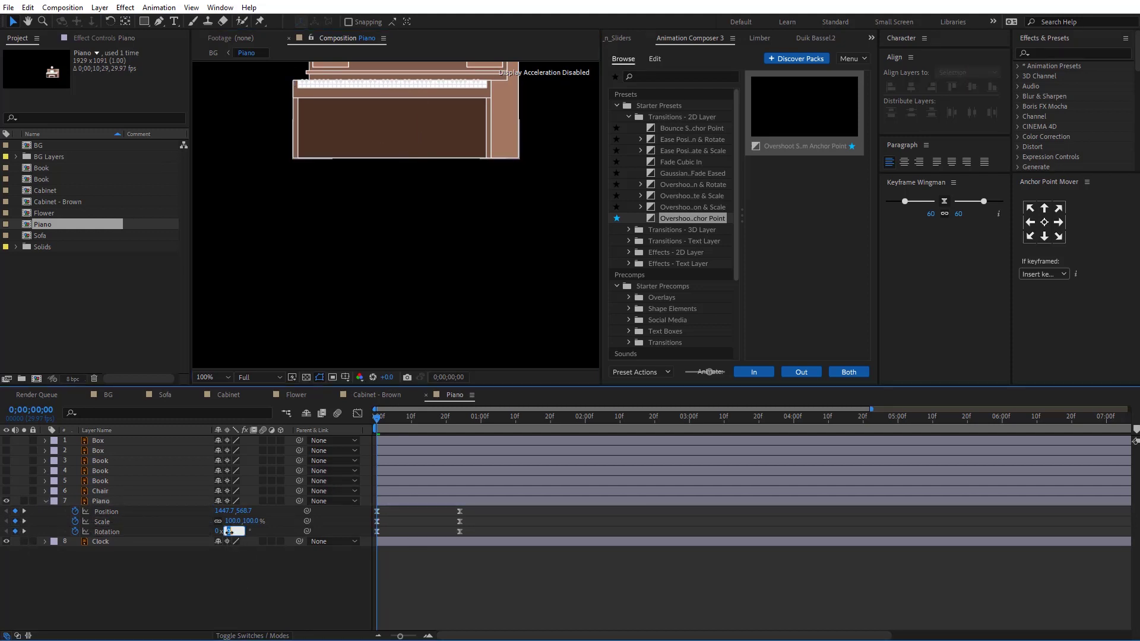
pyautogui.write('4')
pyautogui.press('Return')
# Move the Piano's resting keyframes to about 0;00;00;29 and copy them to 0;00;00;11.
pyautogui.moveTo(423, 423); pyautogui.dragTo(415, 423)
pyautogui.moveTo(475, 507); pyautogui.dragTo(468, 549)
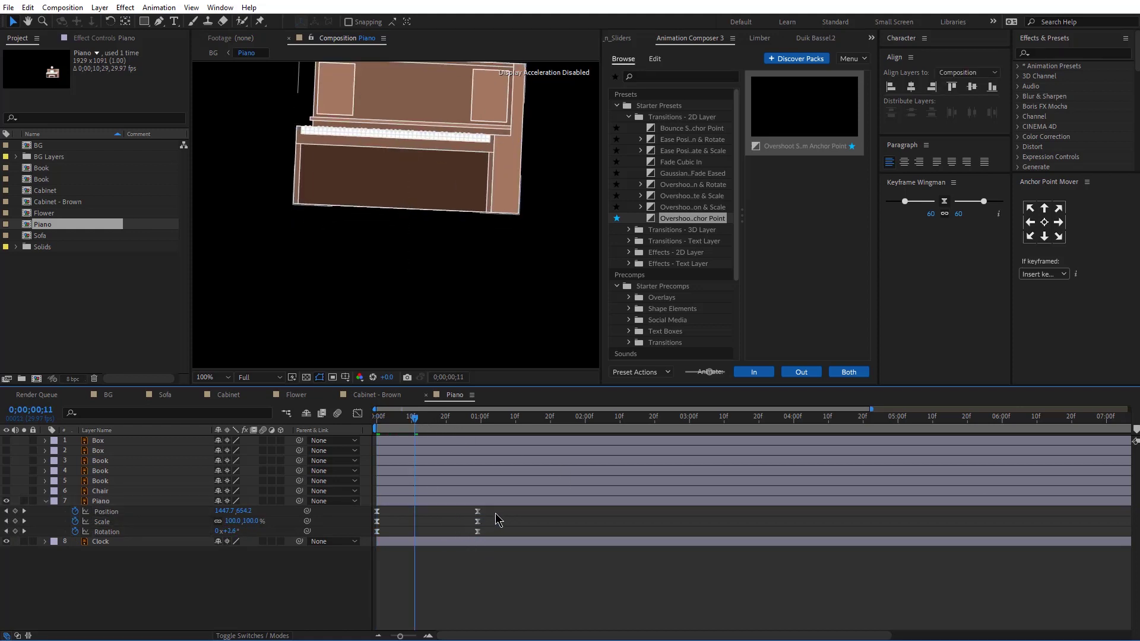
pyautogui.hotkey('ctrl', 'c')
pyautogui.hotkey('ctrl', 'v')
pyautogui.click(284, 559)
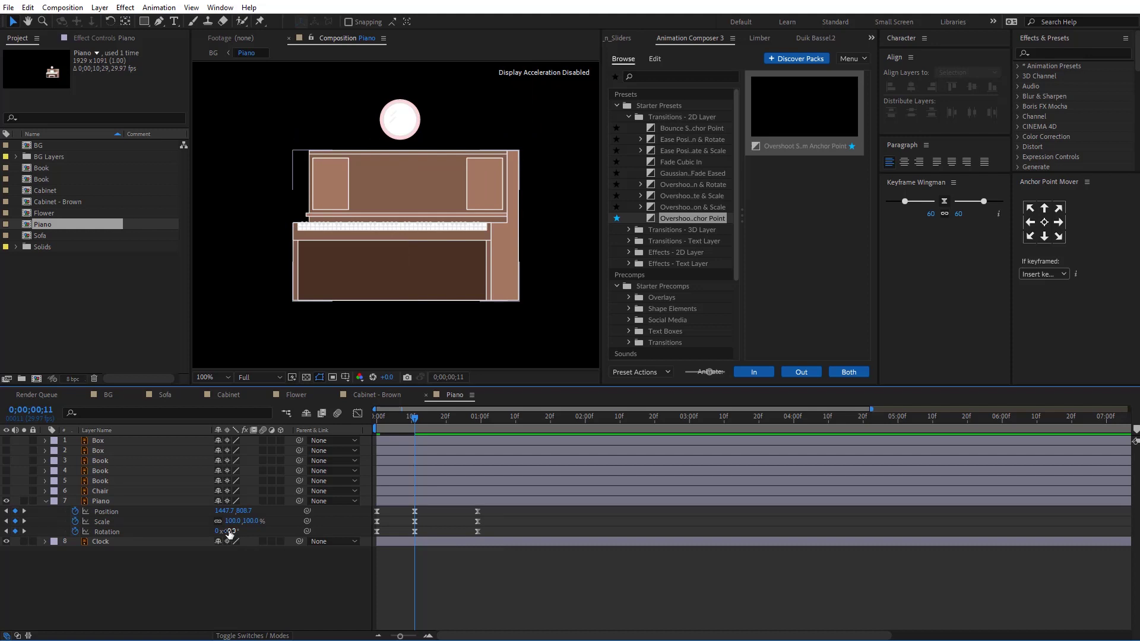
# Set the Piano's Rotation to -3° at 0;00;00;11.
pyautogui.click(229, 530)
pyautogui.write('-3')
pyautogui.press('Return')
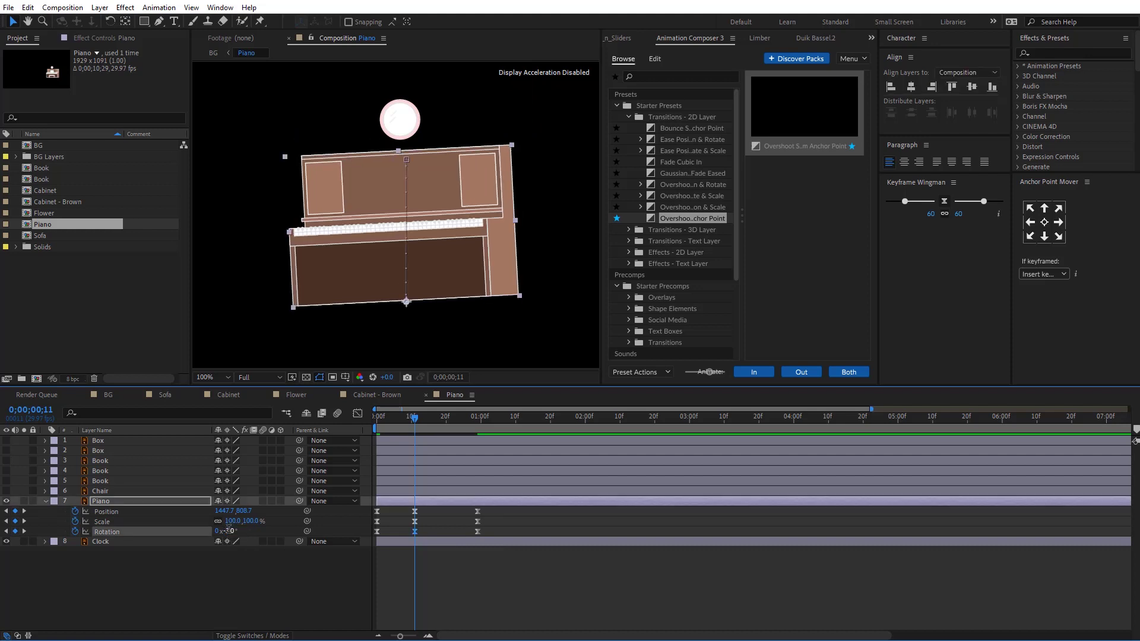
# Squash the Piano's vertical scale to about 93.3% at 0;00;00;11 and set its Rotation to 2° at 0;00;00;21.
pyautogui.moveTo(396, 158); pyautogui.dragTo(402, 166)
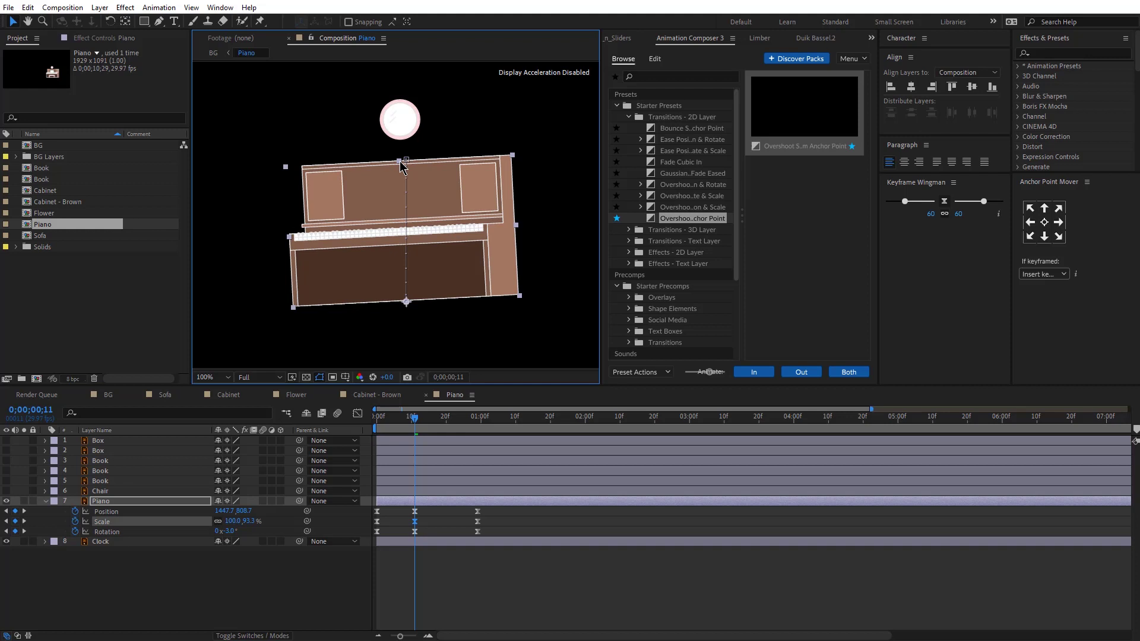
pyautogui.click(449, 422)
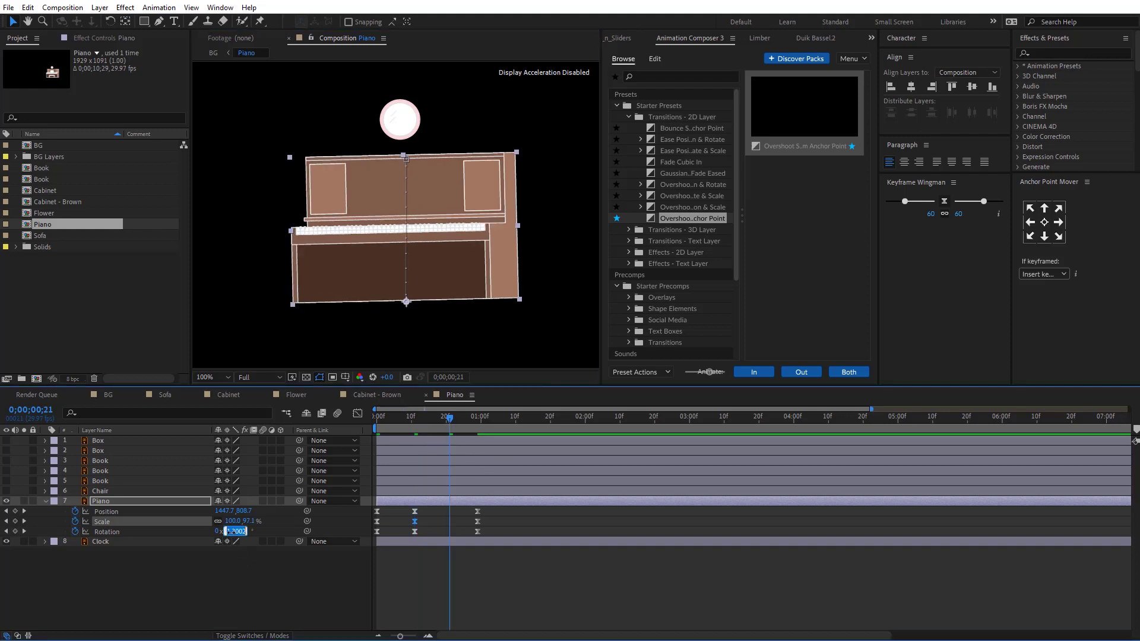
pyautogui.click(231, 532)
pyautogui.write('2')
pyautogui.press('Return')
pyautogui.press('space')
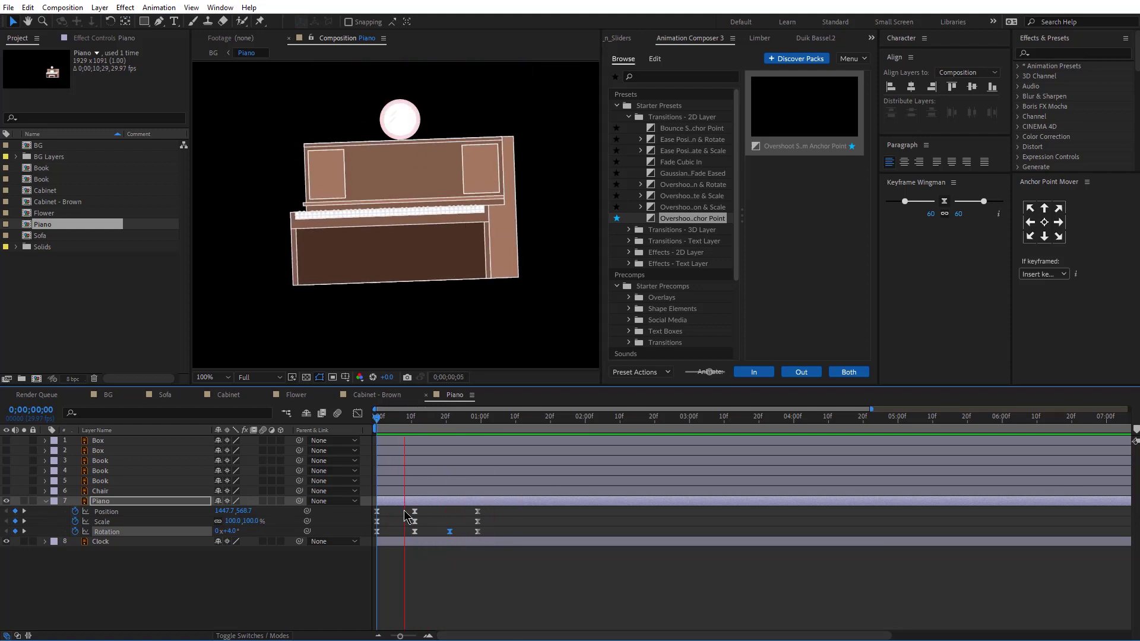
pyautogui.press('space')
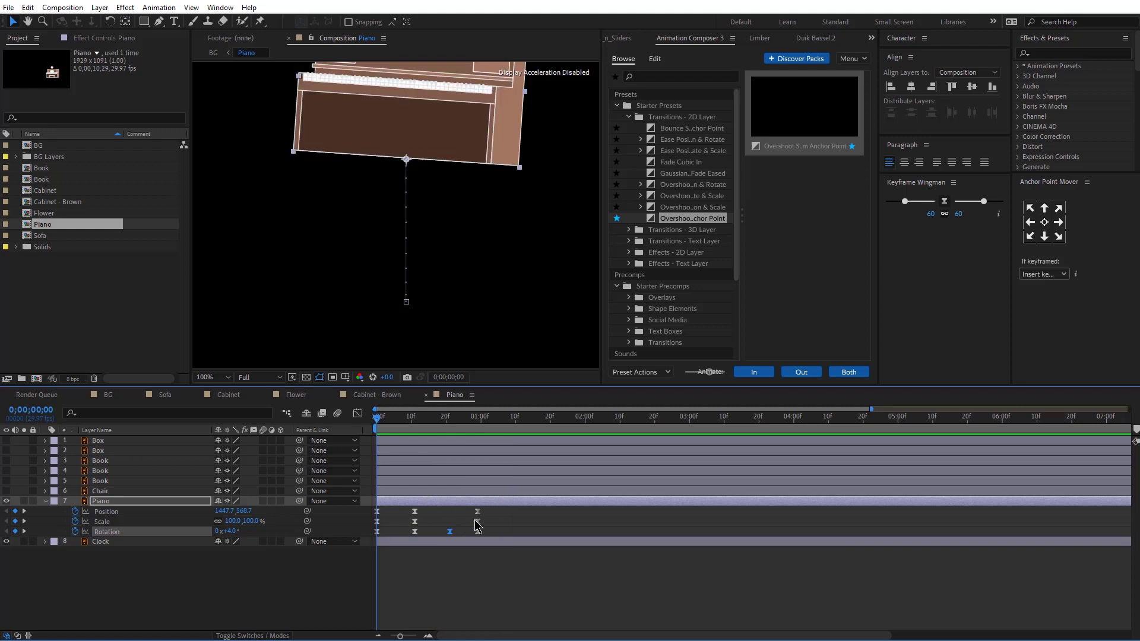
# Delete the Piano's middle Scale keyframe and raise the Piano to about Y 784.7 at 0;00;00;20.
pyautogui.click(415, 521)
pyautogui.press('space')
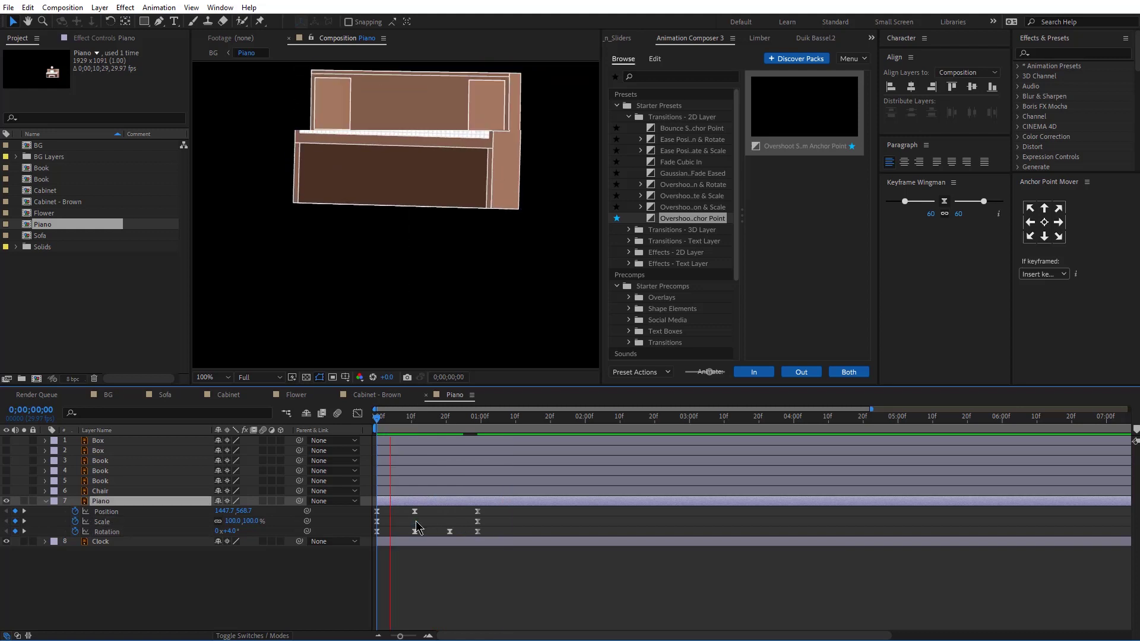
pyautogui.moveTo(445, 284); pyautogui.dragTo(446, 271)
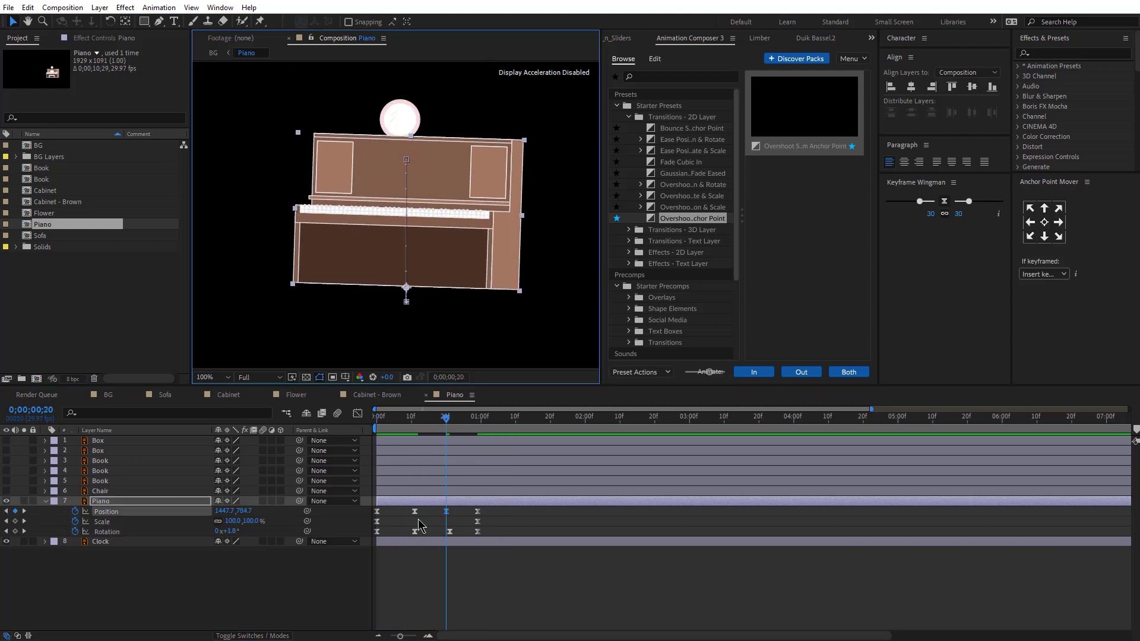
# Move the Piano's second Position and Rotation keyframes earlier, to about 0;00;00;07 and 0;00;00;08, and preview the drop.
pyautogui.moveTo(414, 511); pyautogui.dragTo(401, 512)
pyautogui.press('space')
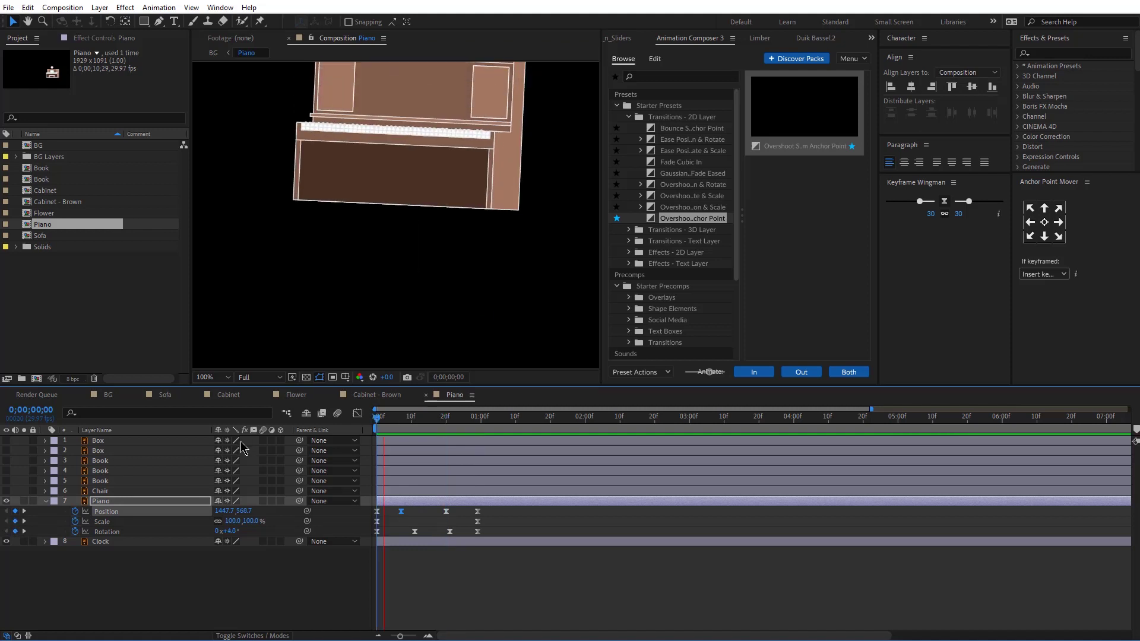
pyautogui.press('space')
pyautogui.press('space')
# Paste the copied overshoot scale-in preset onto the Clock and shift its layer to start at about 0;00;00;19.
pyautogui.click(647, 372)
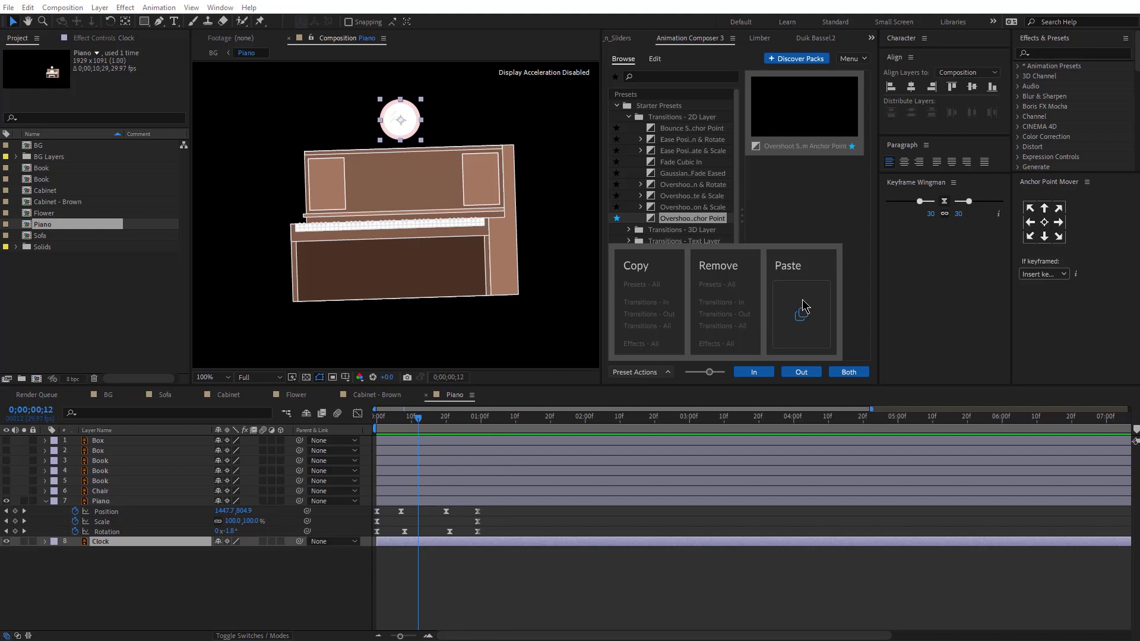
pyautogui.click(803, 302)
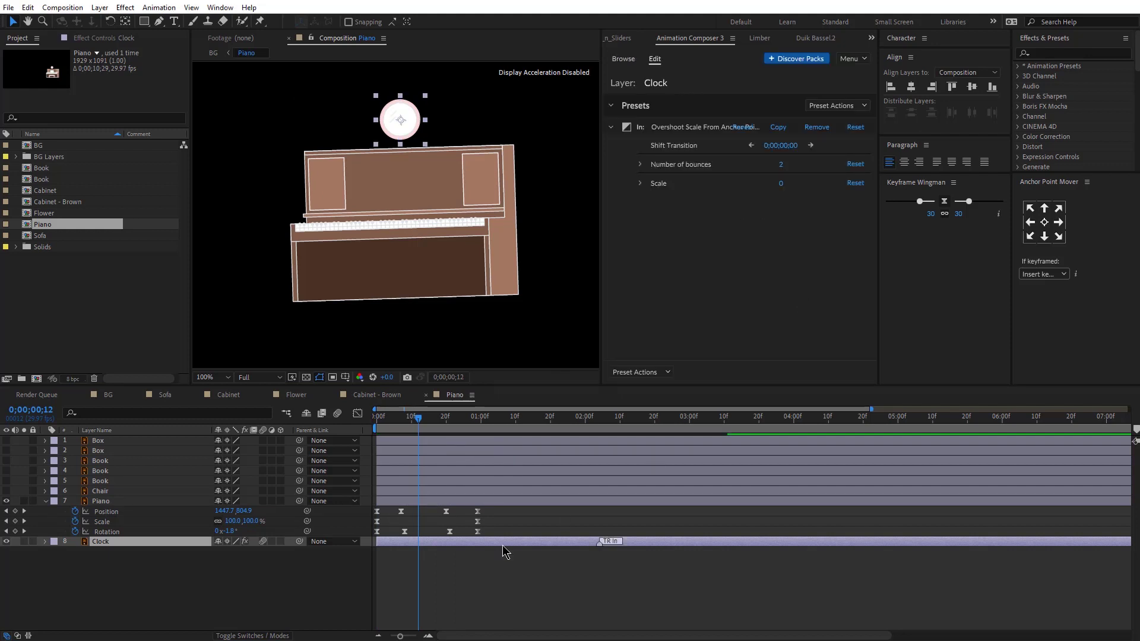
pyautogui.moveTo(402, 542); pyautogui.dragTo(468, 542)
pyautogui.press('space')
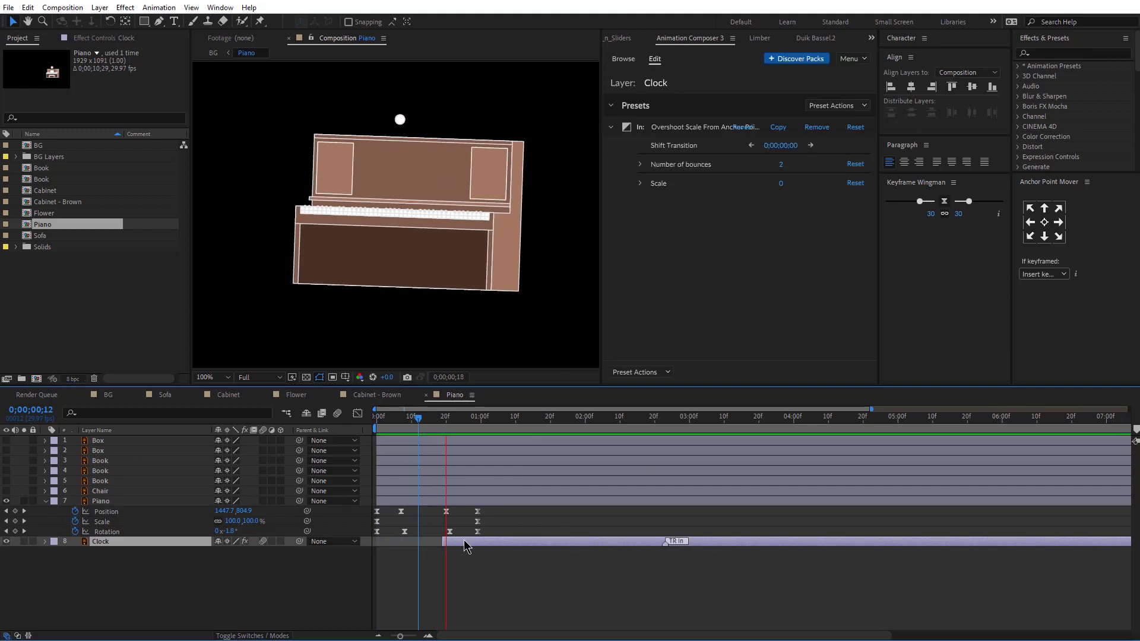
pyautogui.press('space')
# Show the open Book on the piano and draw a rectangular mask around its left page.
pyautogui.click(528, 429)
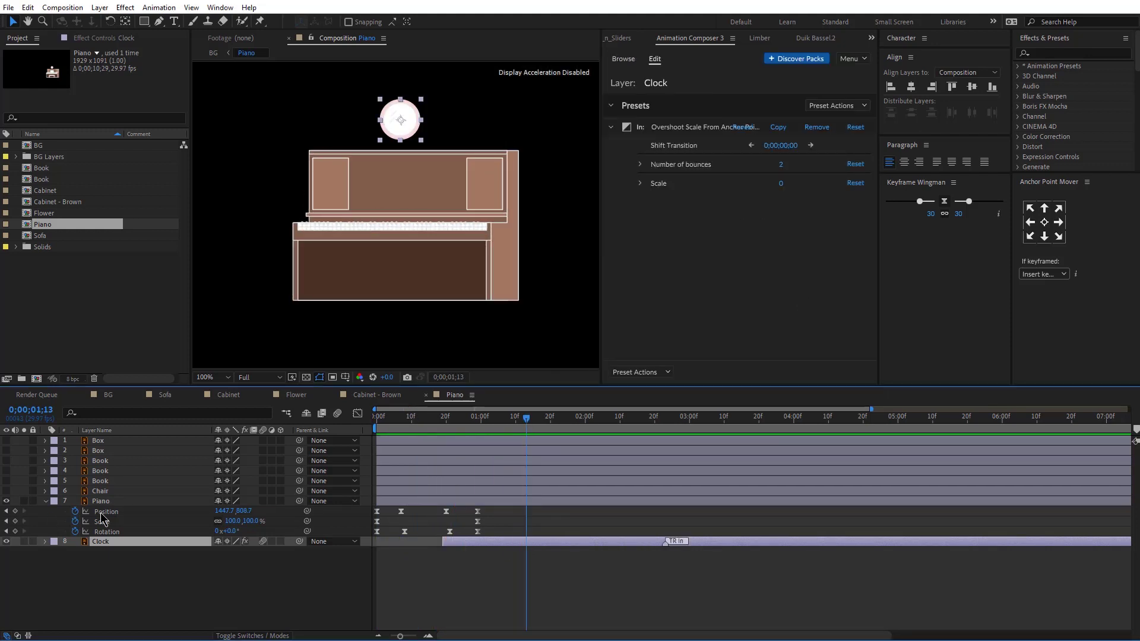
pyautogui.click(114, 491)
pyautogui.click(107, 481)
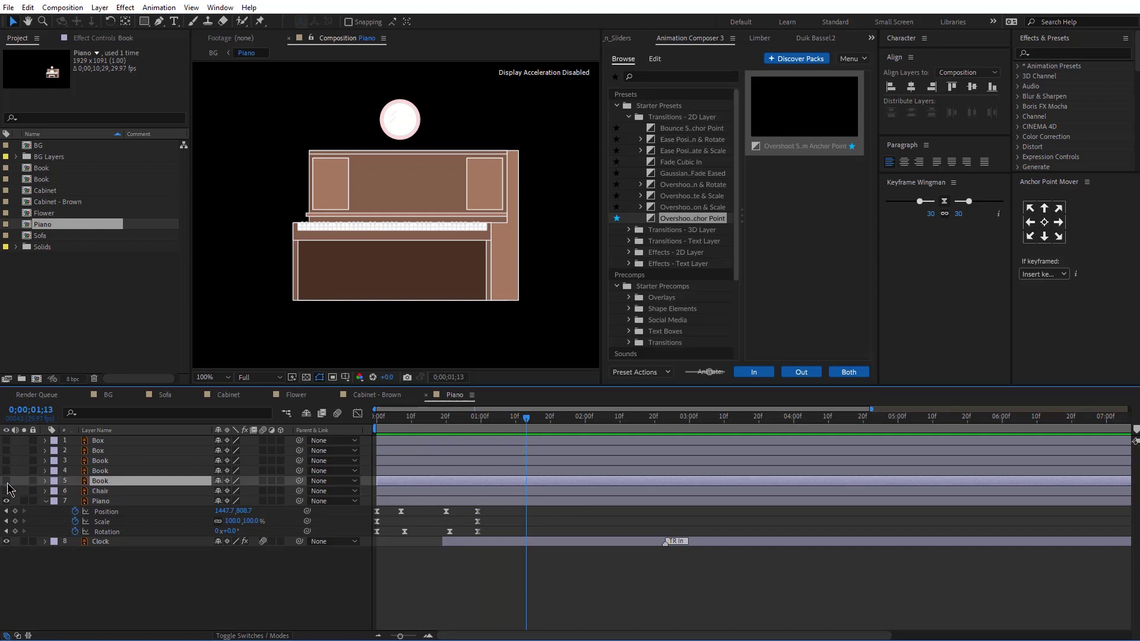
pyautogui.click(6, 481)
pyautogui.scroll(4, 451, 136)
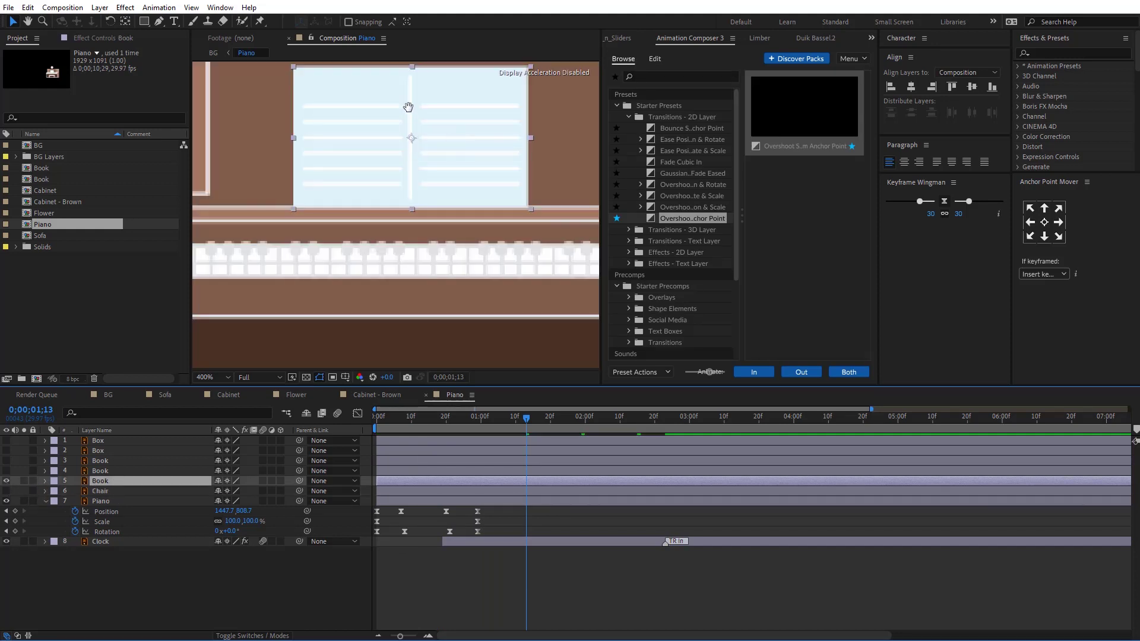
pyautogui.moveTo(409, 107); pyautogui.dragTo(424, 176)
pyautogui.click(144, 22)
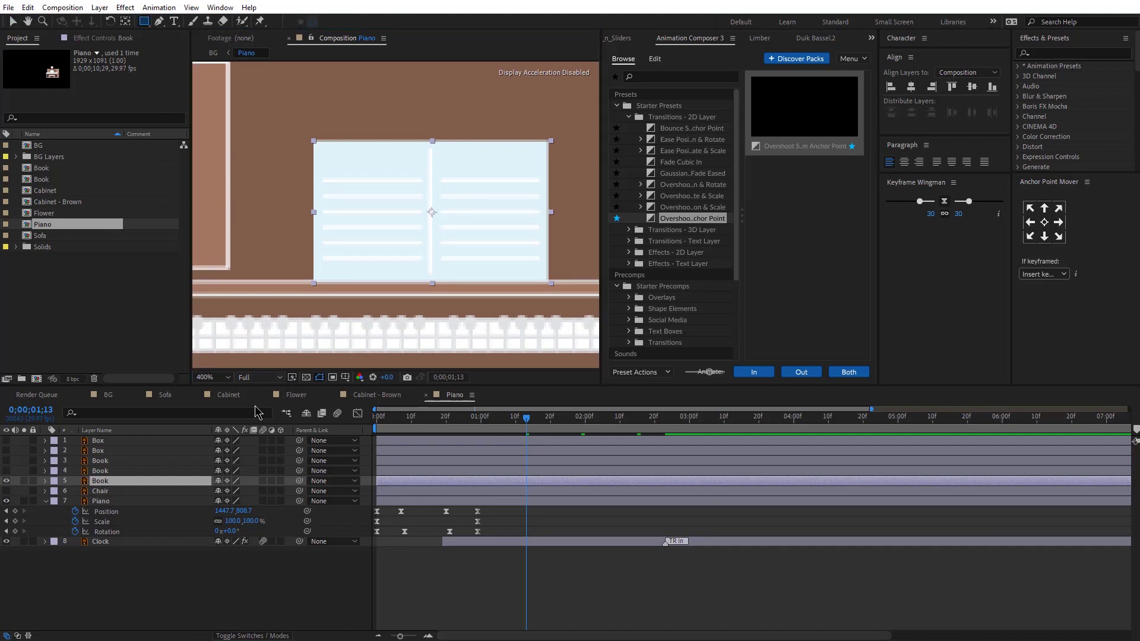
pyautogui.moveTo(433, 135); pyautogui.dragTo(302, 301)
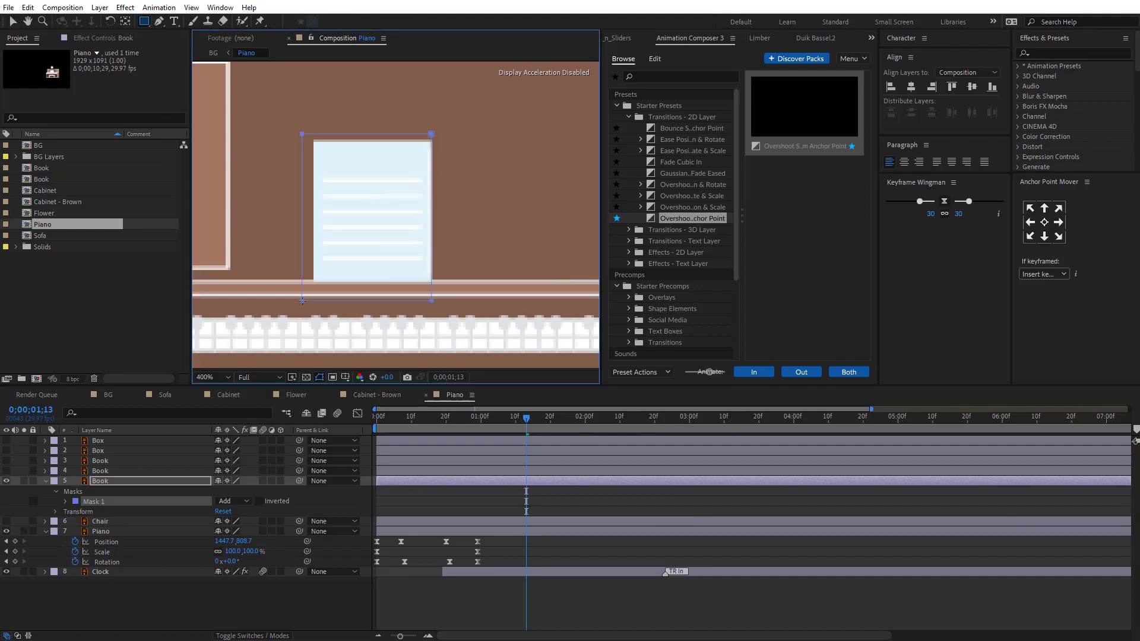
# Move the masked Book's anchor point to its right edge and scale its width from 0% at 0;00;01;13 to 100% at about 0;00;02;15.
pyautogui.click(1057, 222)
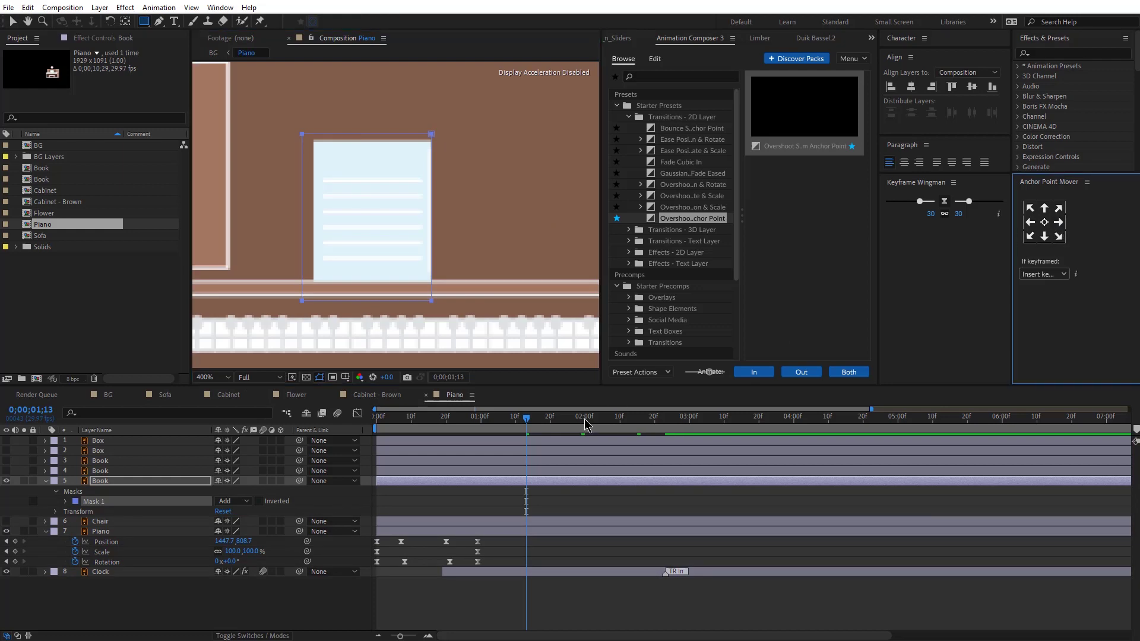
pyautogui.click(538, 505)
pyautogui.click(525, 482)
pyautogui.hotkey('alt', 'shift', 's')
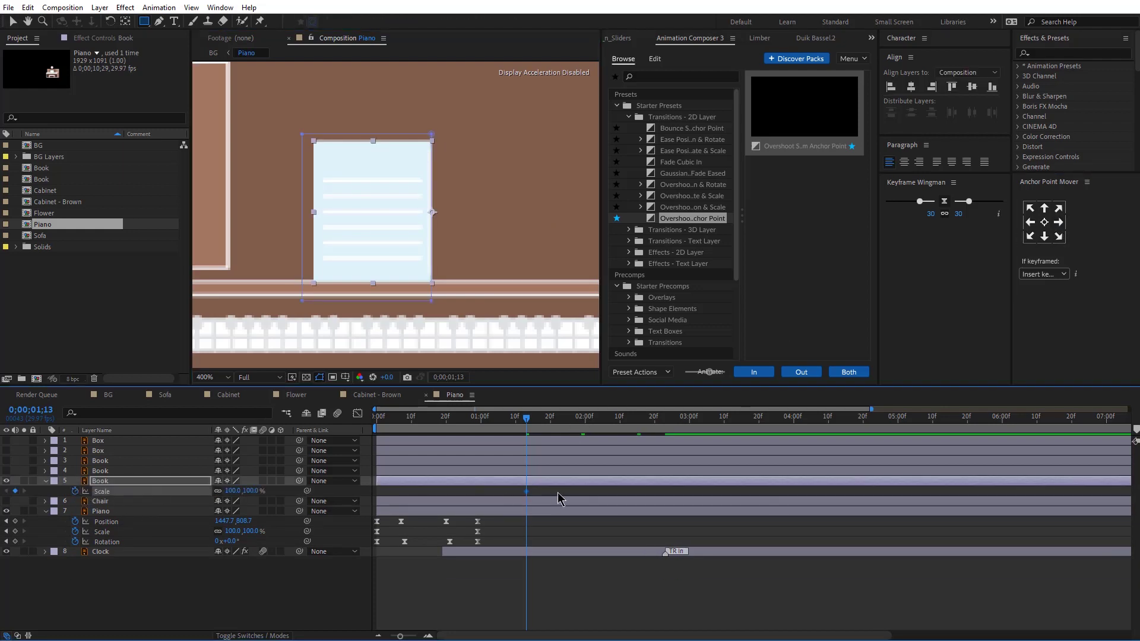
pyautogui.moveTo(525, 492); pyautogui.dragTo(547, 491)
pyautogui.press('Return')
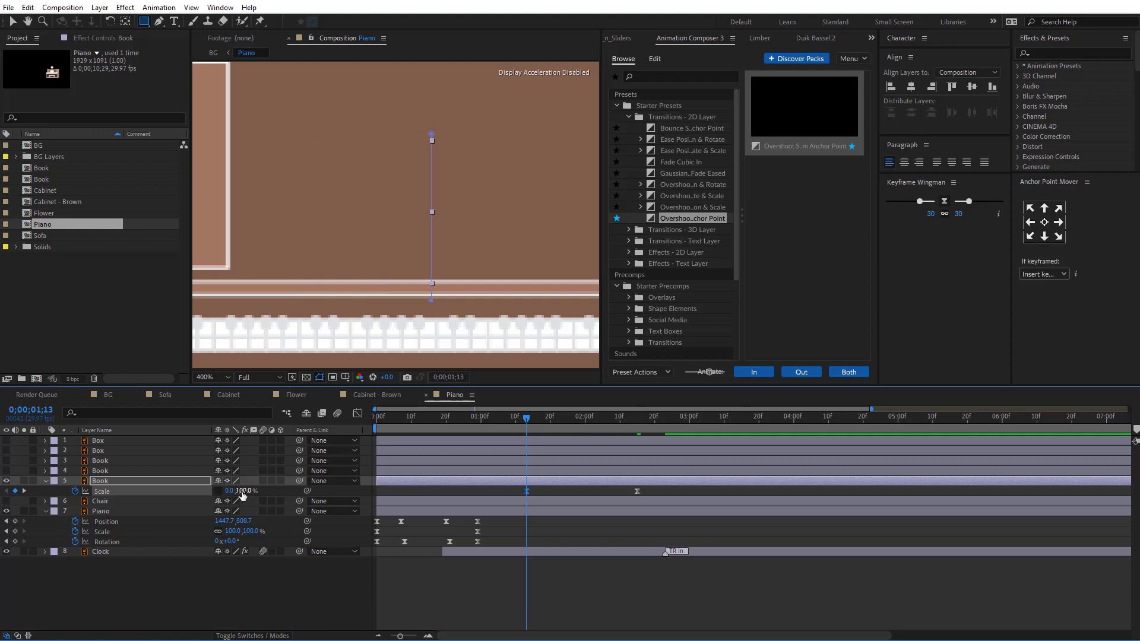
# Add an overshoot to the open Book's Scale, about 113% wide at about 0;00;01;28, and preview it.
pyautogui.press('space')
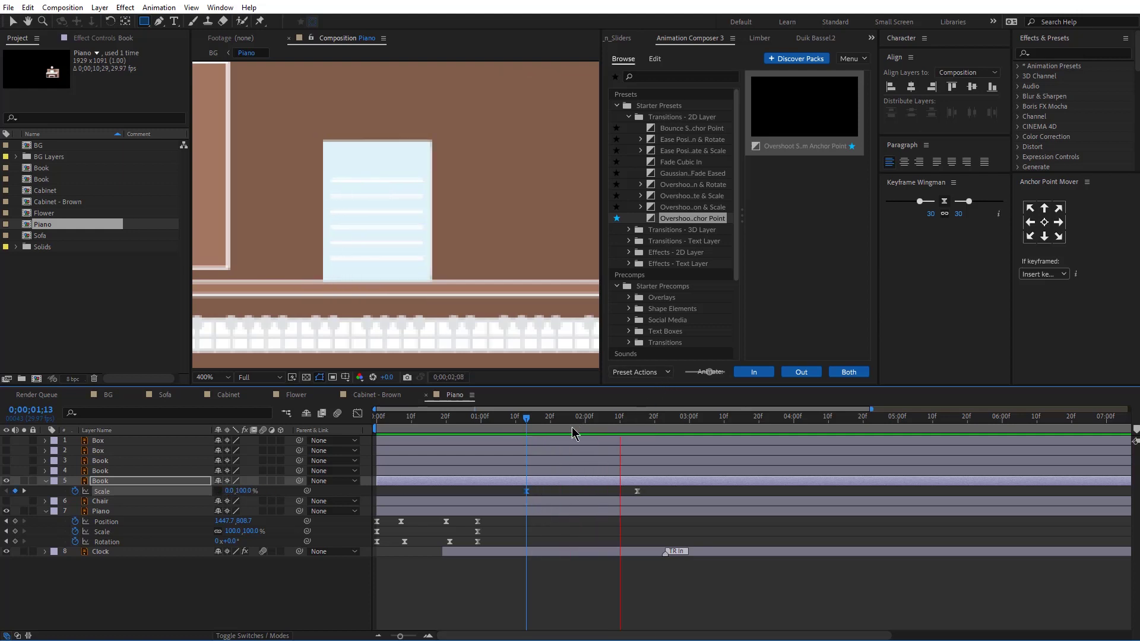
pyautogui.moveTo(223, 492); pyautogui.dragTo(266, 489)
pyautogui.click(522, 418)
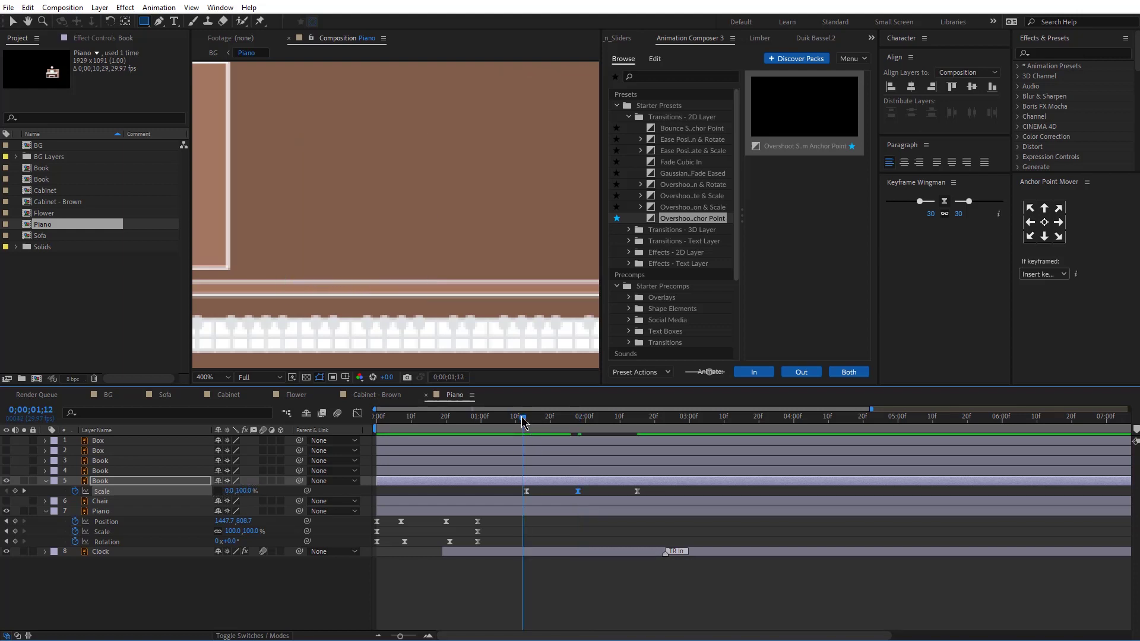
pyautogui.press('space')
pyautogui.press('space')
# Set the easing of all three open Book Scale keyframes to 60 and preview the opening.
pyautogui.moveTo(658, 491); pyautogui.dragTo(503, 498)
pyautogui.click(932, 216)
pyautogui.write('60')
pyautogui.press('Return')
pyautogui.press('space')
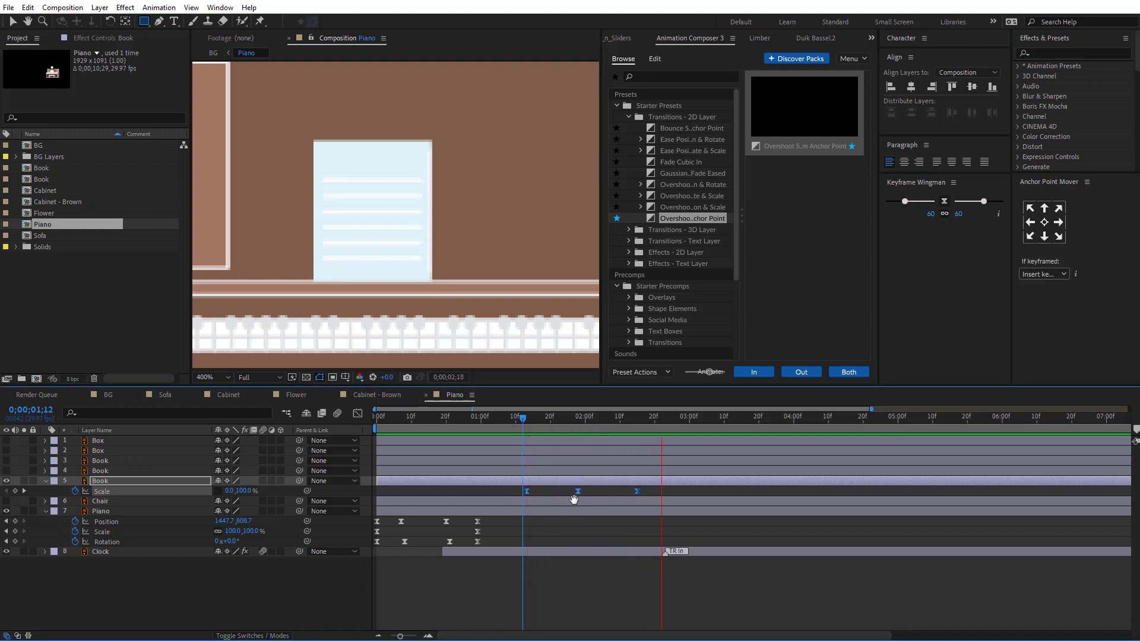
pyautogui.press('space')
# Duplicate the open Book layer and invert the copy's mask so it covers the right page.
pyautogui.hotkey('ctrl', 'd')
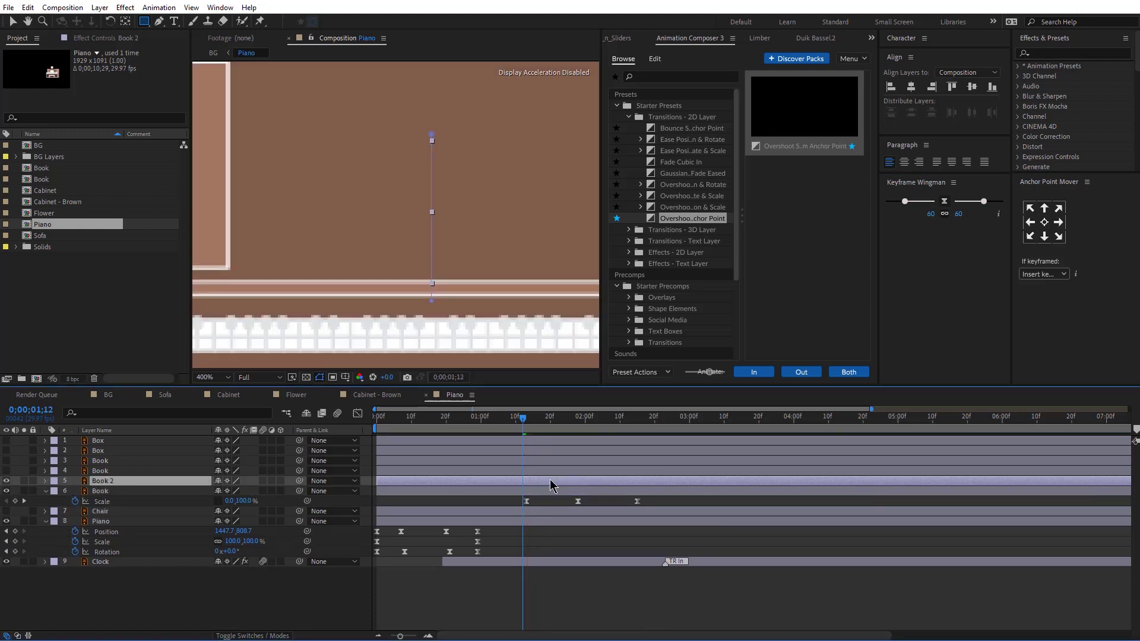
pyautogui.press('m')
pyautogui.press('space')
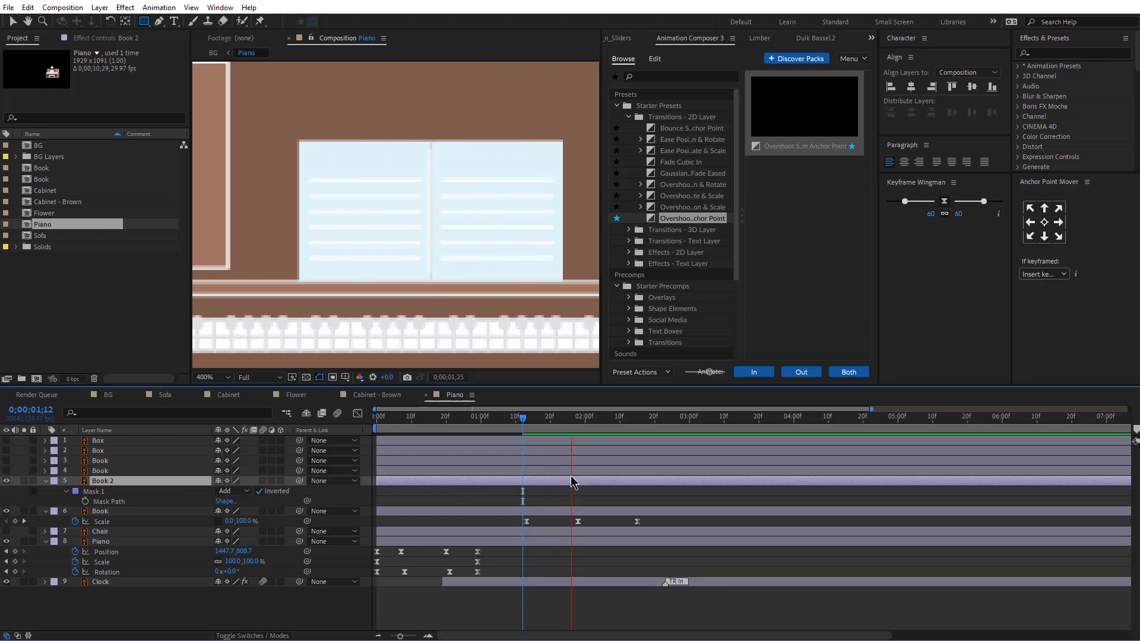
pyautogui.click(637, 420)
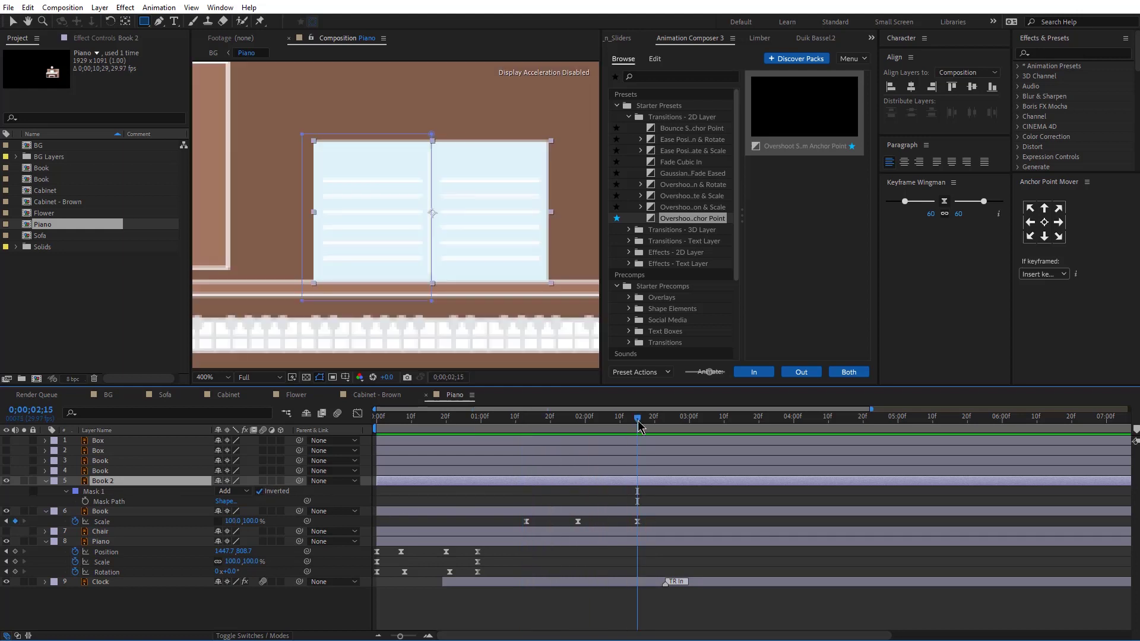
# Trim both open-book layers to start at about 0;00;01;12 and delay the right-page copy by about five frames.
pyautogui.click(624, 499)
pyautogui.click(502, 482)
pyautogui.press('s')
pyautogui.keyDown('shift'); pyautogui.click(504, 500); pyautogui.keyUp('shift')
pyautogui.moveTo(381, 483); pyautogui.dragTo(573, 481)
pyautogui.press('F2')
# Reduce the right page's delay to about two frames behind the left page and preview the composition from the start.
pyautogui.click(514, 424)
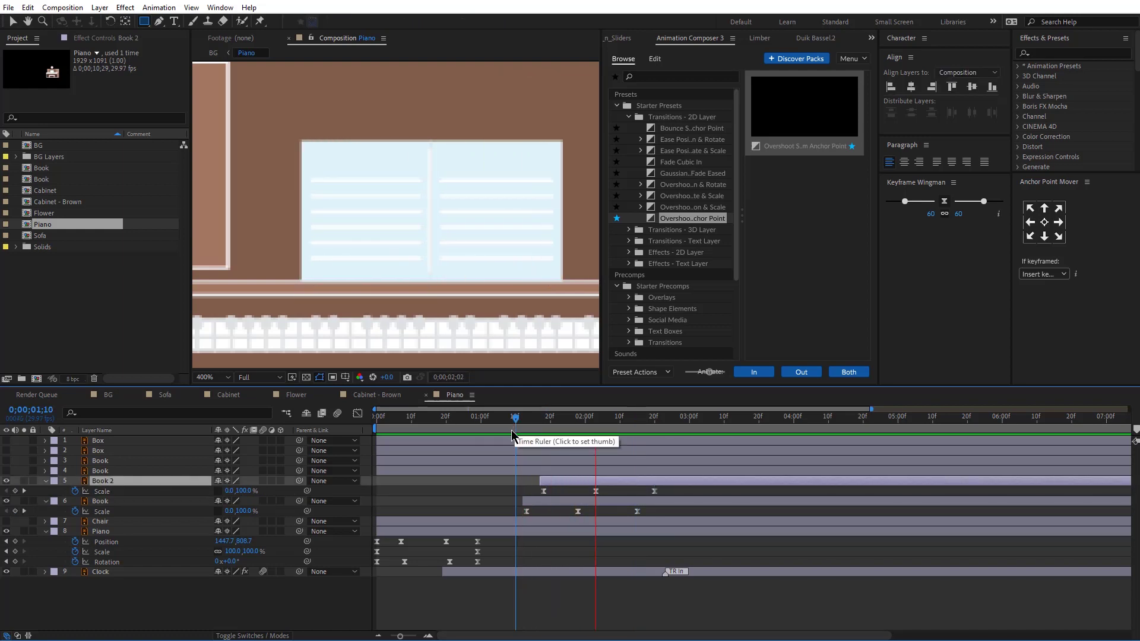
pyautogui.moveTo(564, 482); pyautogui.dragTo(553, 483)
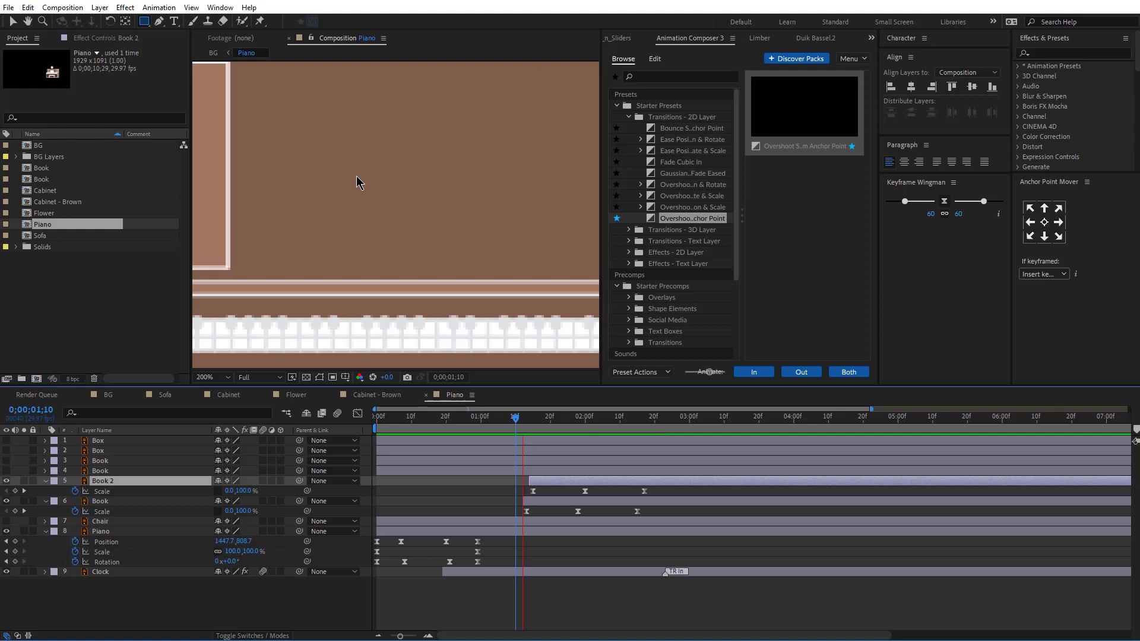
pyautogui.scroll(-4, 357, 176)
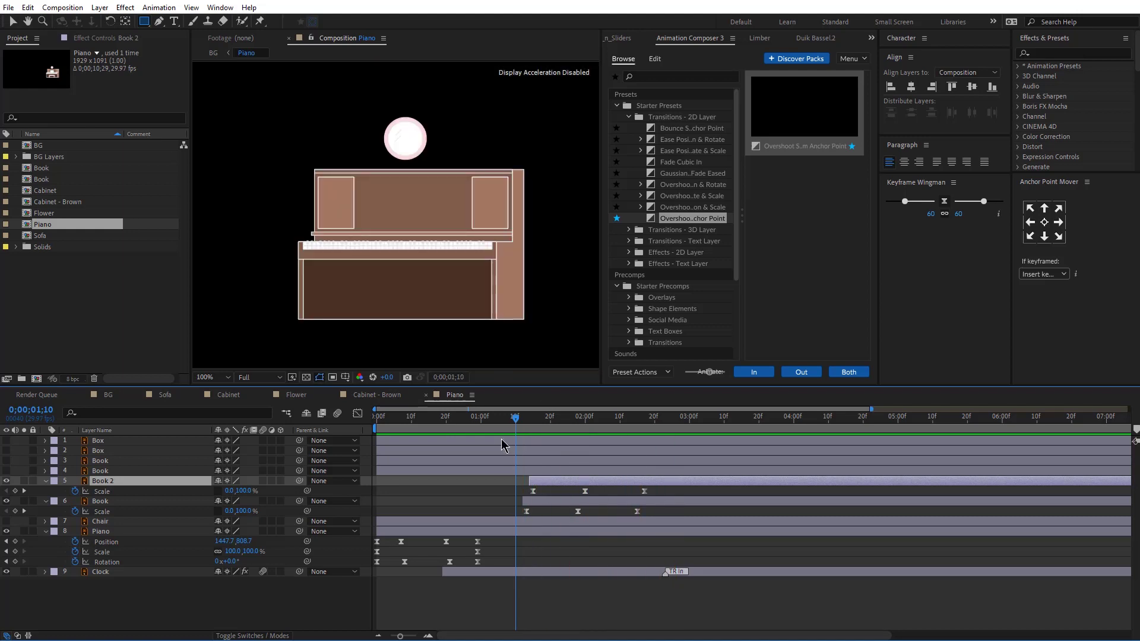
pyautogui.press('Home')
pyautogui.press('space')
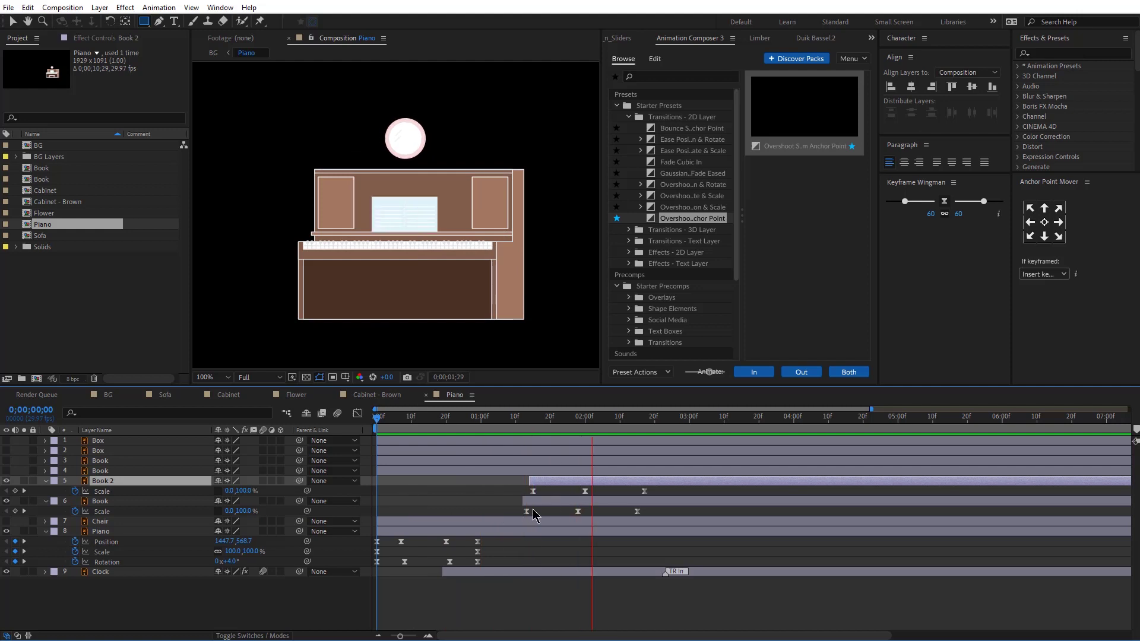
pyautogui.click(582, 422)
# Show the two Box layers and the two Book layers that sit on top of the piano.
pyautogui.click(123, 474)
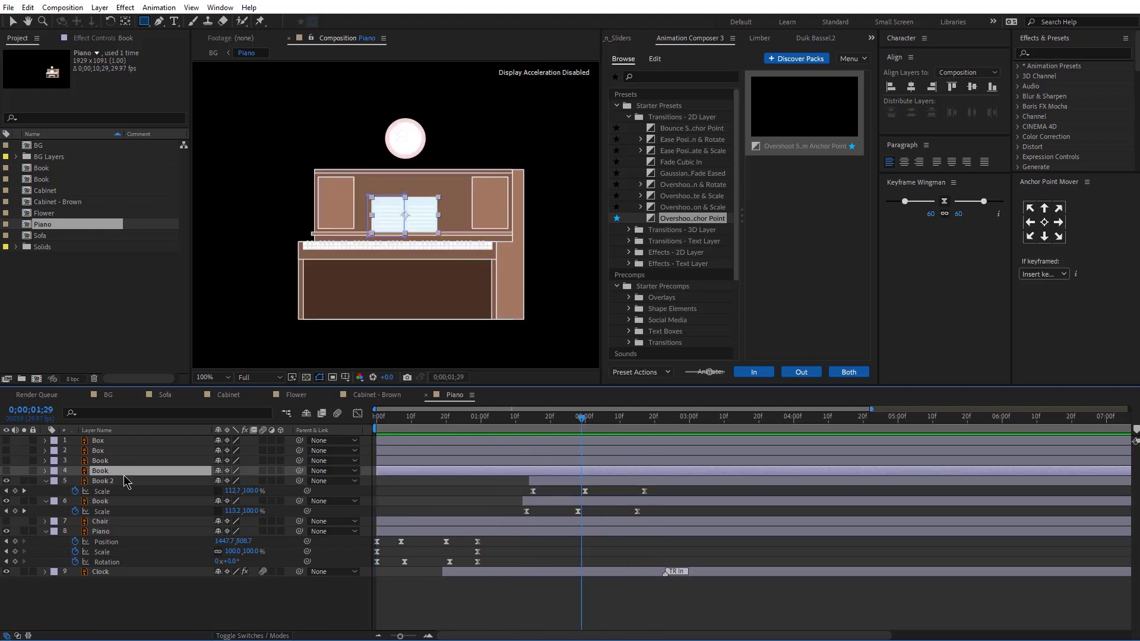
pyautogui.keyDown('shift'); pyautogui.click(103, 442); pyautogui.keyUp('shift')
pyautogui.click(7, 440)
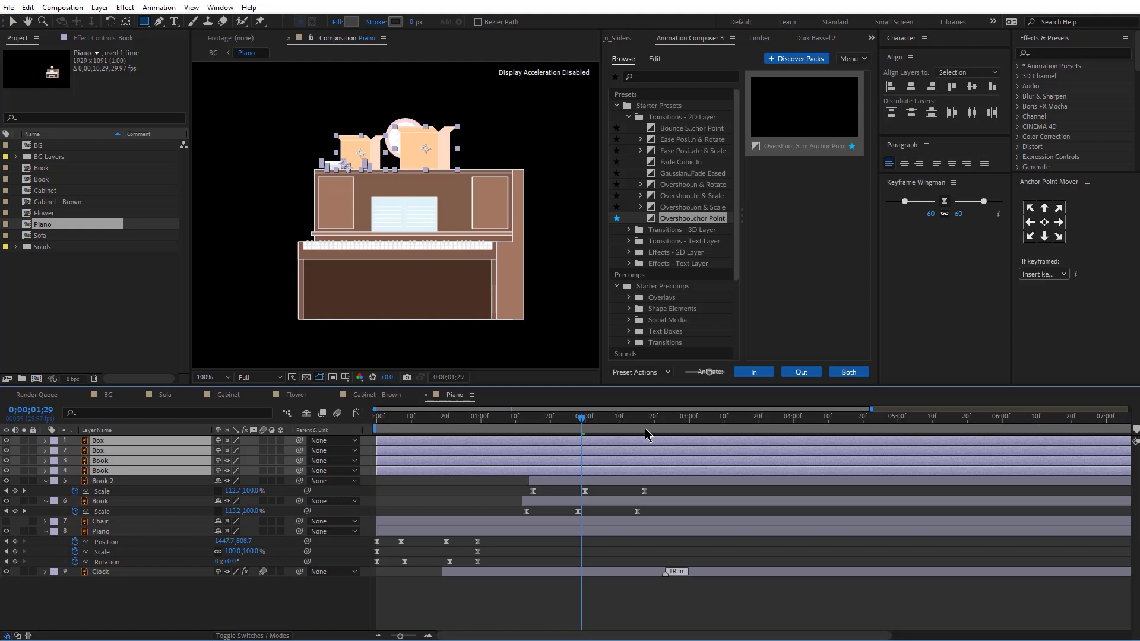
# Give the Boxes and upper Books eased Position and Rotation keyframes at 0;00;02;16, with their anchor points at bottom centre.
pyautogui.hotkey('alt', 'shift', 'p')
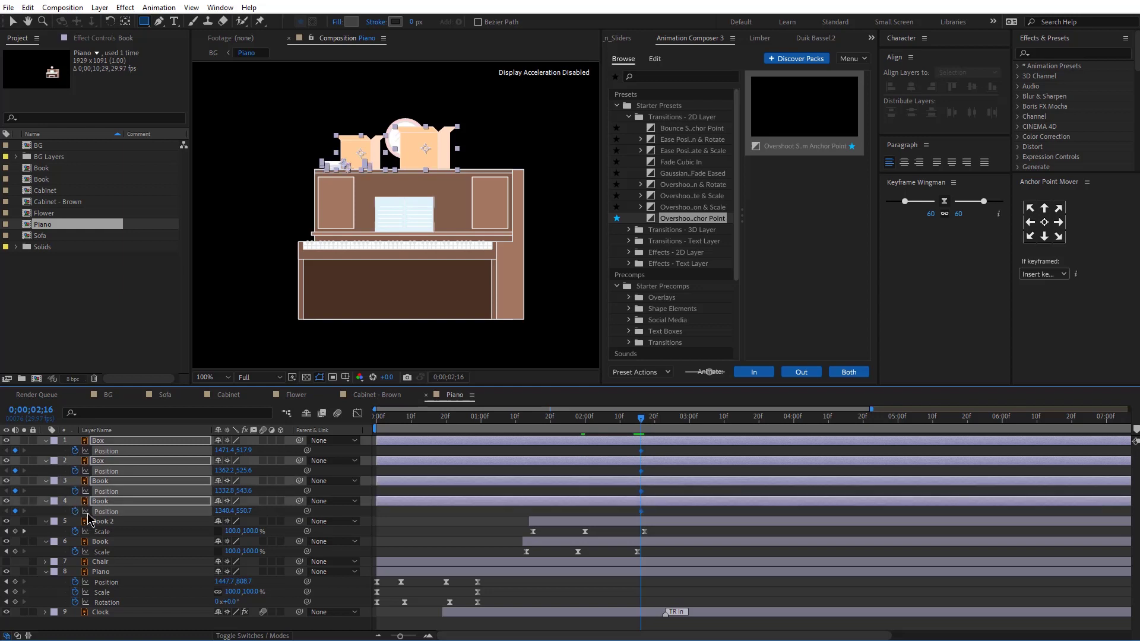
pyautogui.hotkey('alt', 'shift', 'r')
pyautogui.click(1045, 236)
pyautogui.hotkey('shift', 'p')
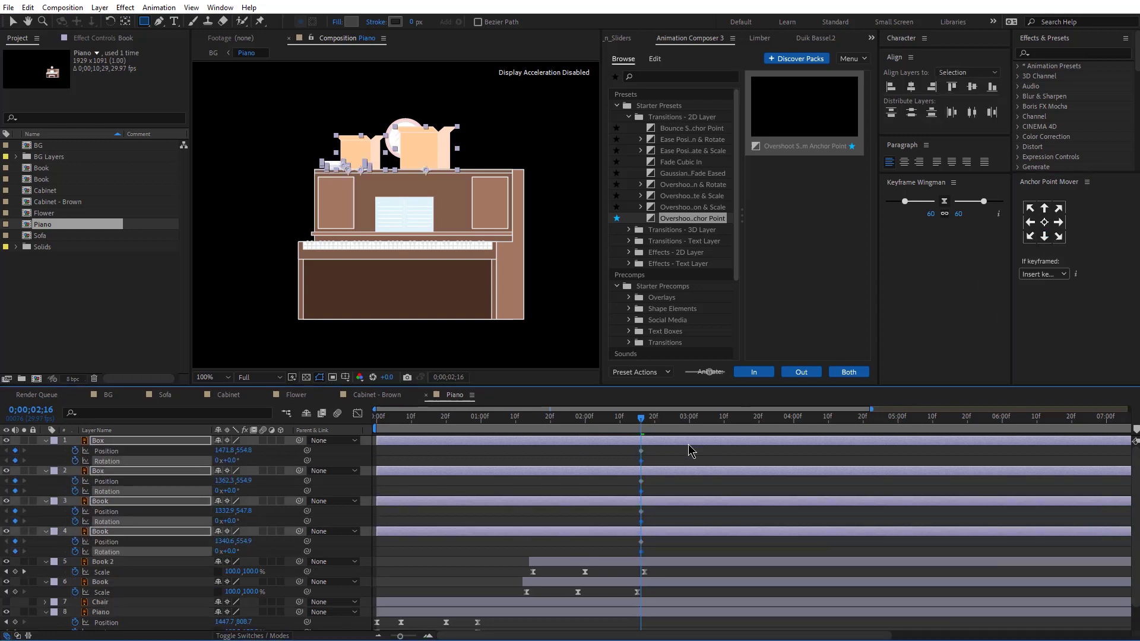
pyautogui.press('F9')
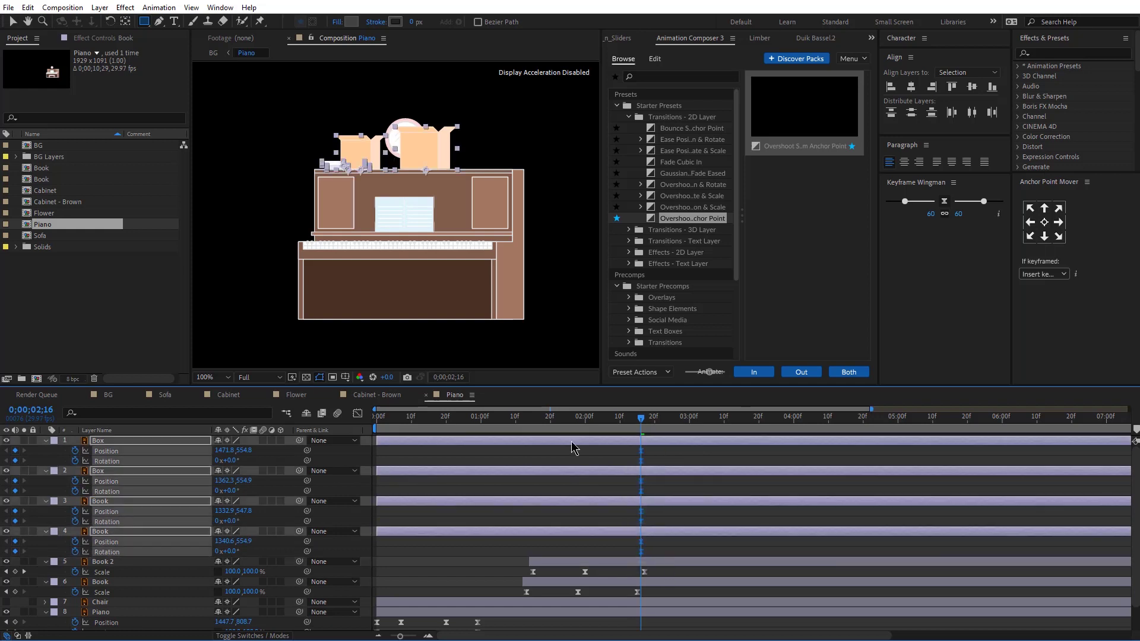
# At 0;00;01;17, raise the Boxes and upper Books by about 69 px and set their Rotation to 3°.
pyautogui.moveTo(561, 420); pyautogui.dragTo(540, 438)
pyautogui.press('v')
pyautogui.moveTo(435, 168); pyautogui.dragTo(435, 127)
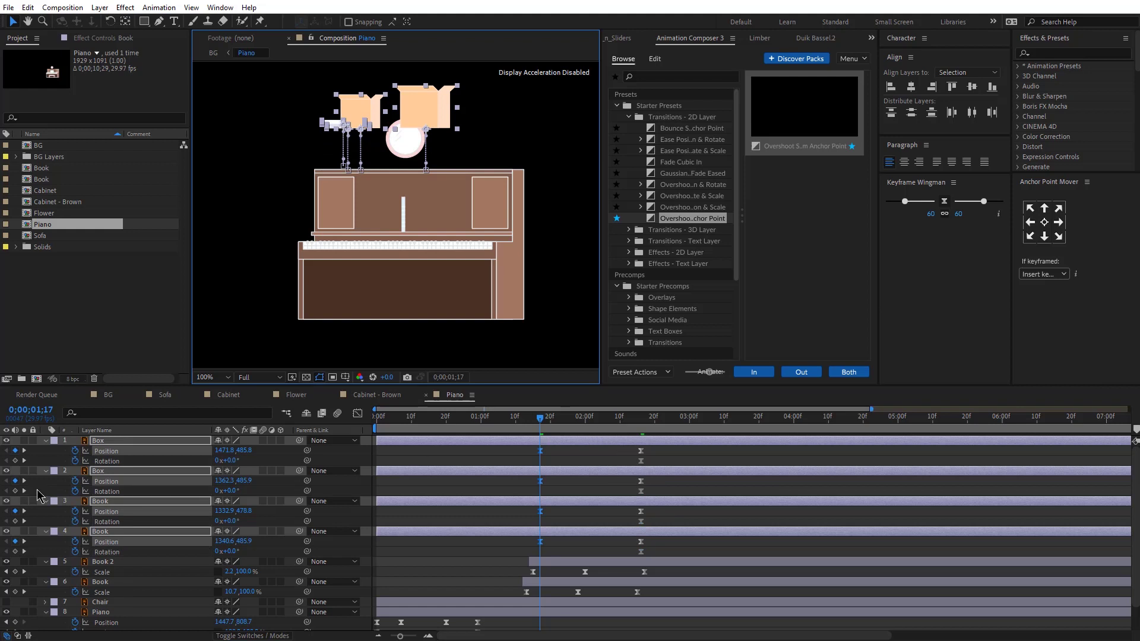
pyautogui.moveTo(231, 464); pyautogui.dragTo(230, 461)
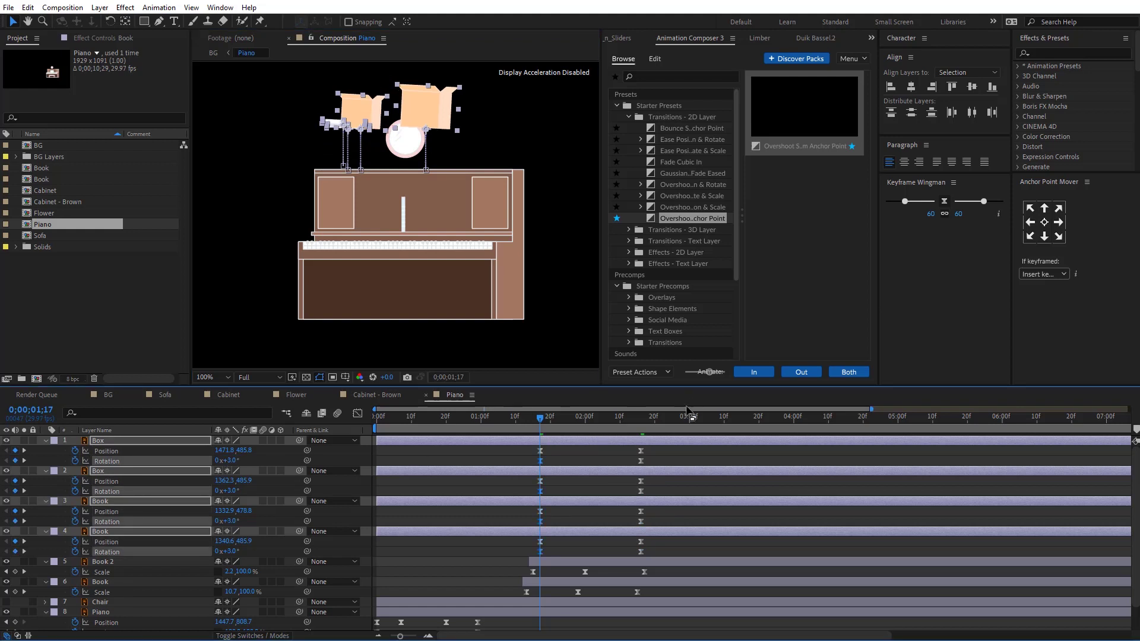
# Copy the landing Position keyframes of both Boxes and both upper Books to 0;00;02;00.
pyautogui.click(588, 420)
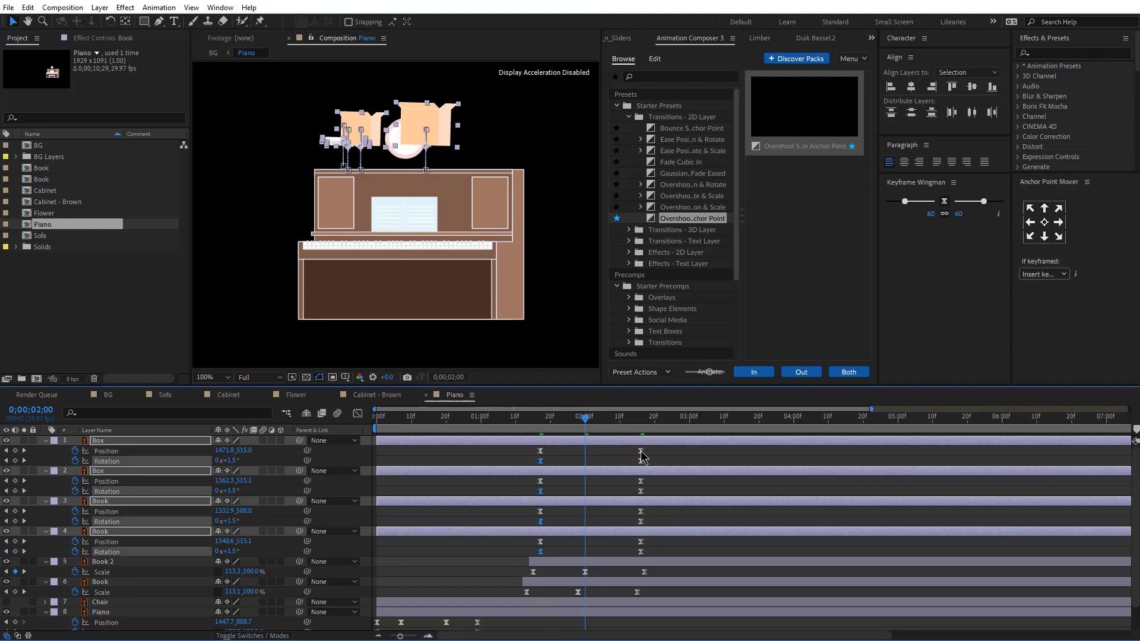
pyautogui.click(641, 452)
pyautogui.hotkey('ctrl', 'c')
pyautogui.hotkey('ctrl', 'v')
pyautogui.click(640, 482)
pyautogui.hotkey('ctrl', 'c')
pyautogui.hotkey('ctrl', 'v')
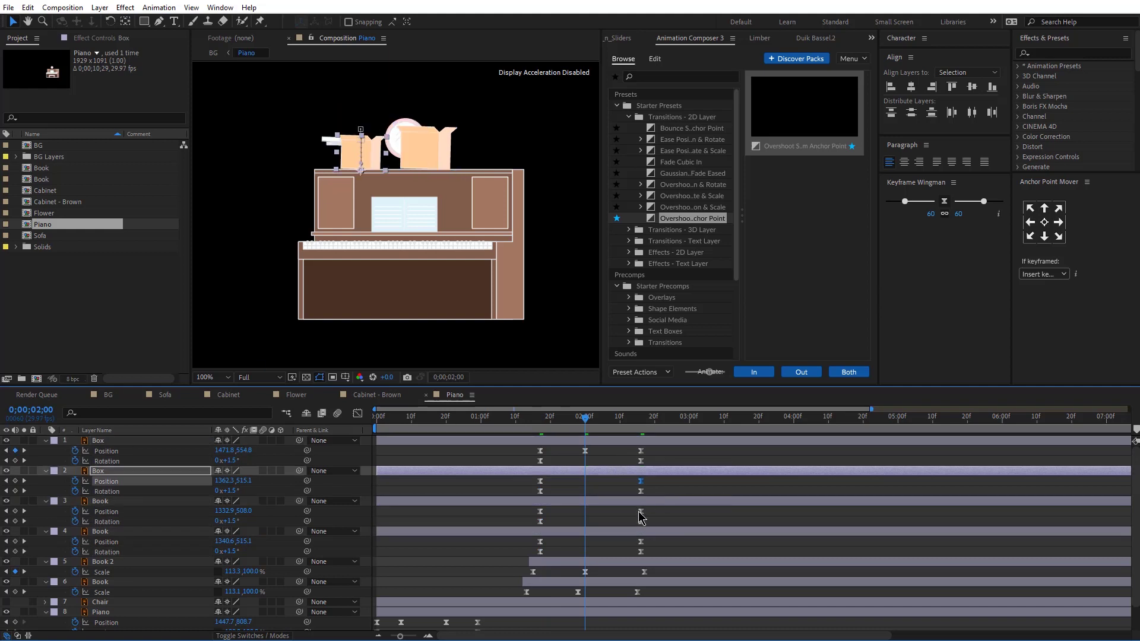
pyautogui.hotkey('ctrl', 'c')
pyautogui.hotkey('ctrl', 'v')
pyautogui.click(641, 512)
pyautogui.hotkey('ctrl', 'c')
pyautogui.hotkey('ctrl', 'v')
pyautogui.click(641, 542)
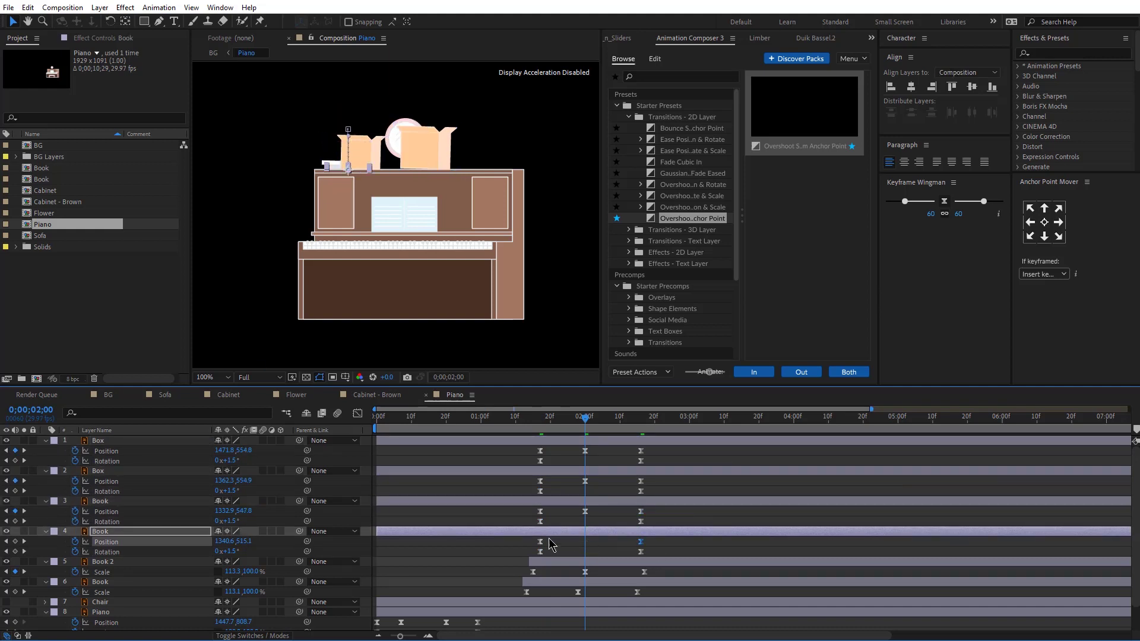
# Set the Rotation of the Boxes and upper Books to -4.5° at 0;00;02;00 and to 3° at 0;00;02;10.
pyautogui.keyDown('shift'); pyautogui.click(135, 441); pyautogui.keyUp('shift')
pyautogui.moveTo(229, 460); pyautogui.dragTo(227, 460)
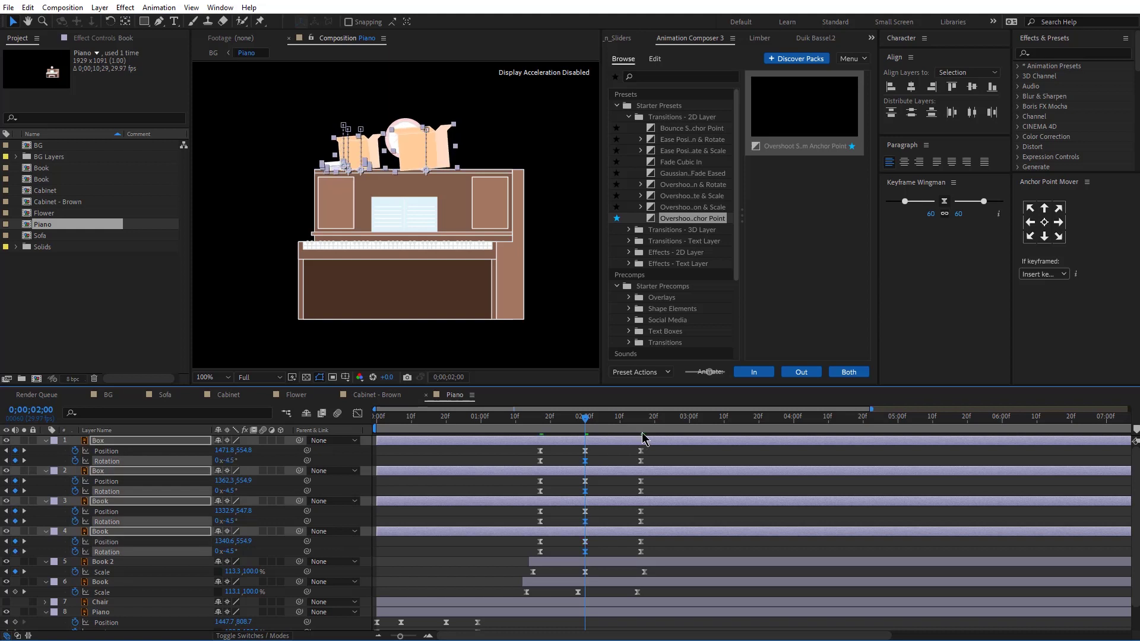
pyautogui.click(618, 420)
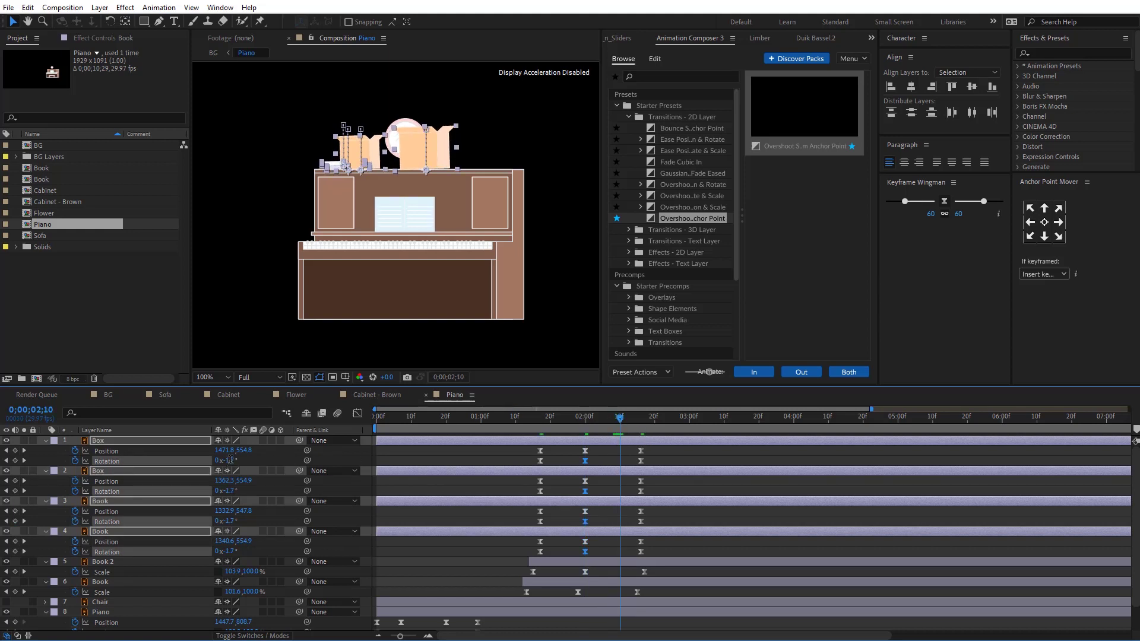
pyautogui.click(636, 456)
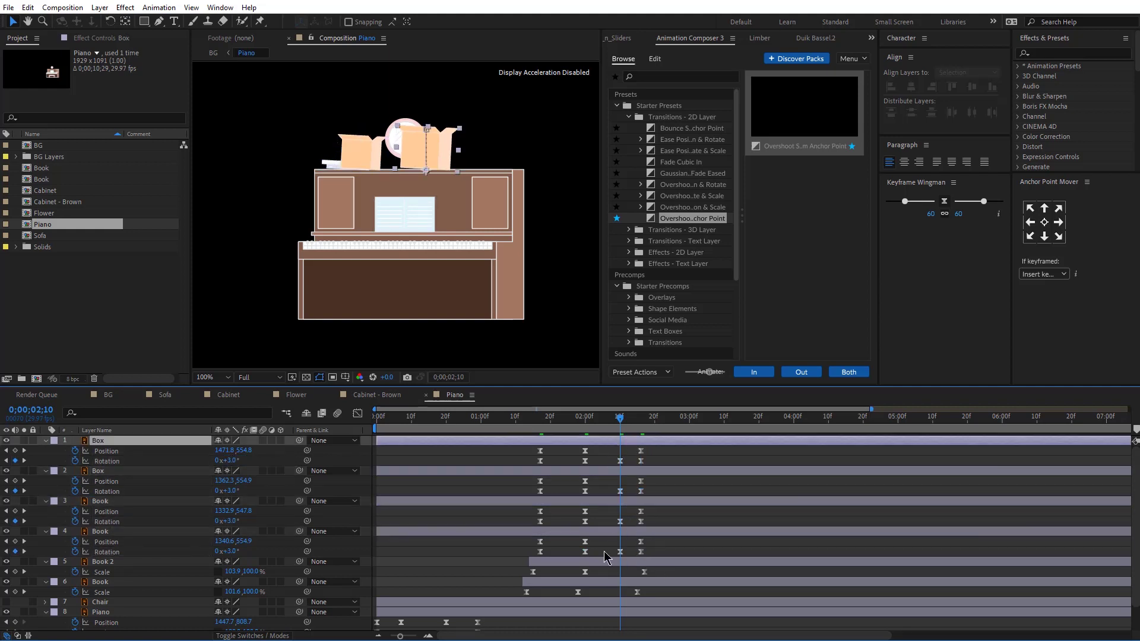
# Show only Rotation on the four layers, delay their final Rotation keyframes to about 0;00;02;26, and preview from 0;00;01;16.
pyautogui.keyDown('shift'); pyautogui.click(600, 532); pyautogui.keyUp('shift')
pyautogui.press('u')
pyautogui.press('r')
pyautogui.moveTo(631, 447); pyautogui.dragTo(649, 520)
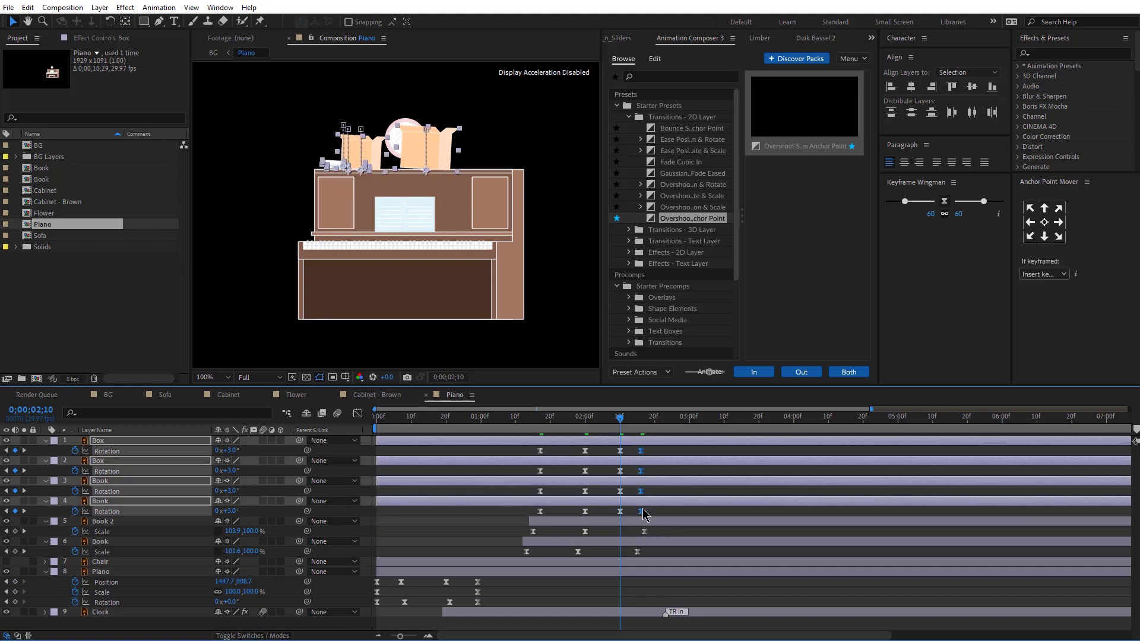
pyautogui.click(537, 426)
pyautogui.press('space')
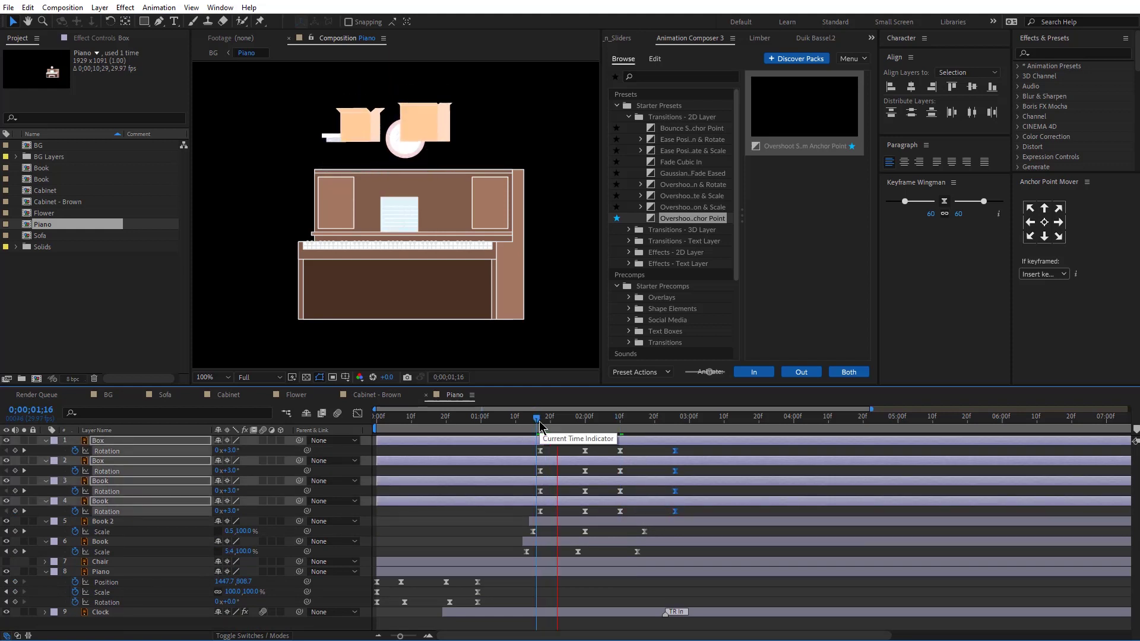
pyautogui.press('space')
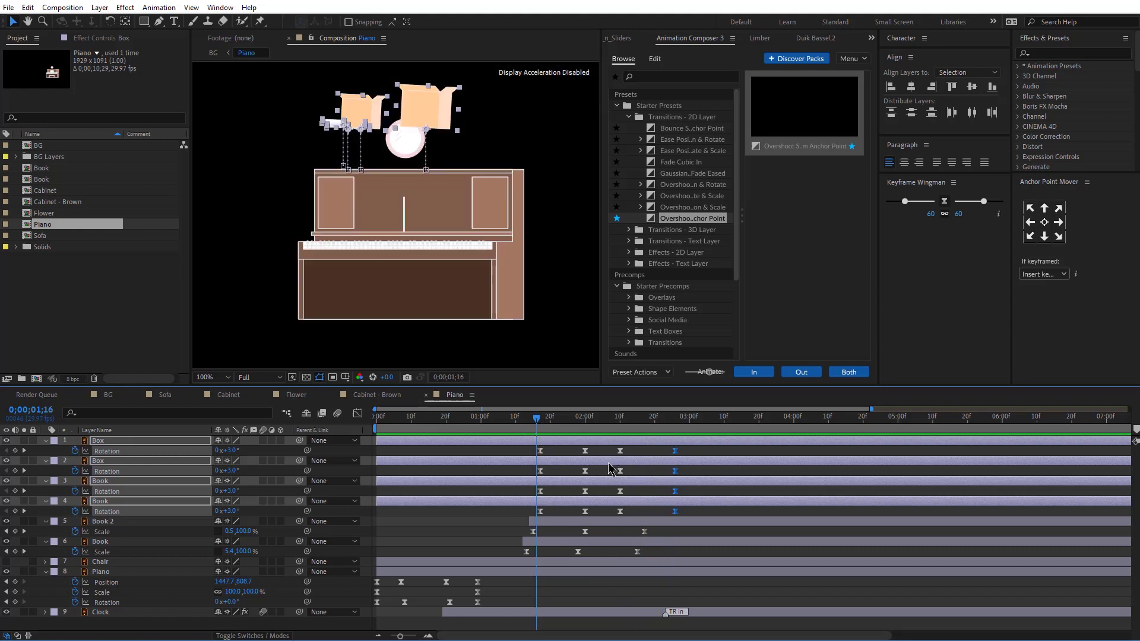
# Show Position alongside Rotation and trim the starts of the four Box and Book layers to about 0;00;01;20.
pyautogui.hotkey('shift', 'p')
pyautogui.moveTo(509, 447); pyautogui.dragTo(695, 557)
pyautogui.moveTo(377, 441); pyautogui.dragTo(551, 440)
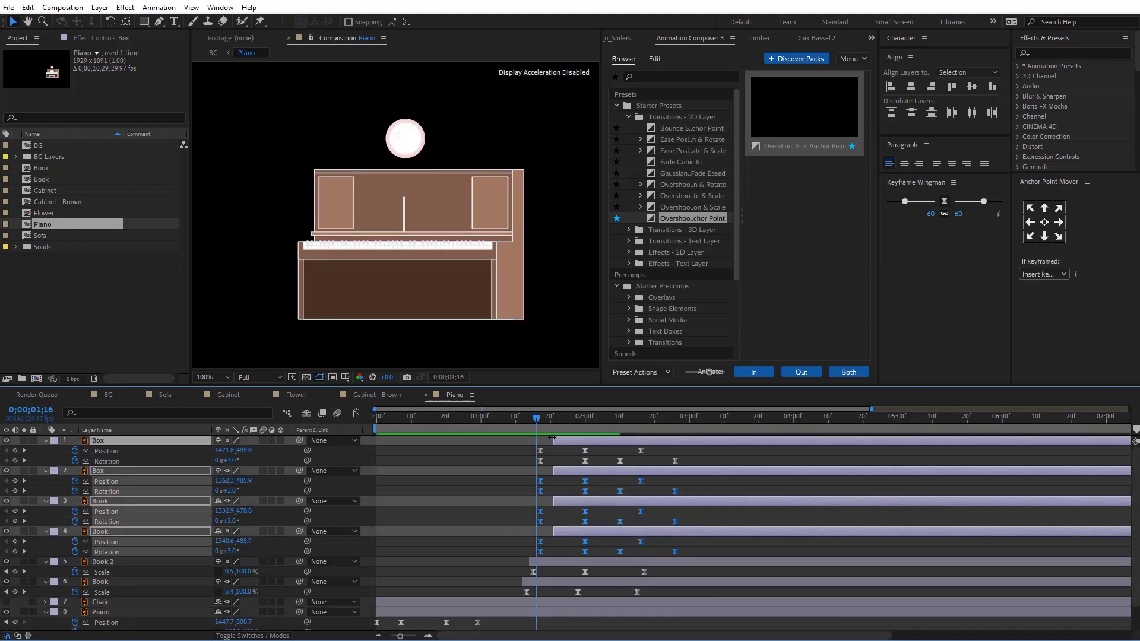
# Stagger the drops by moving layers 1, 2 and 3 about 23, 3 and 11 frames earlier, and preview the composition from the start.
pyautogui.click(478, 485)
pyautogui.moveTo(573, 502); pyautogui.dragTo(219, 443)
pyautogui.press('space')
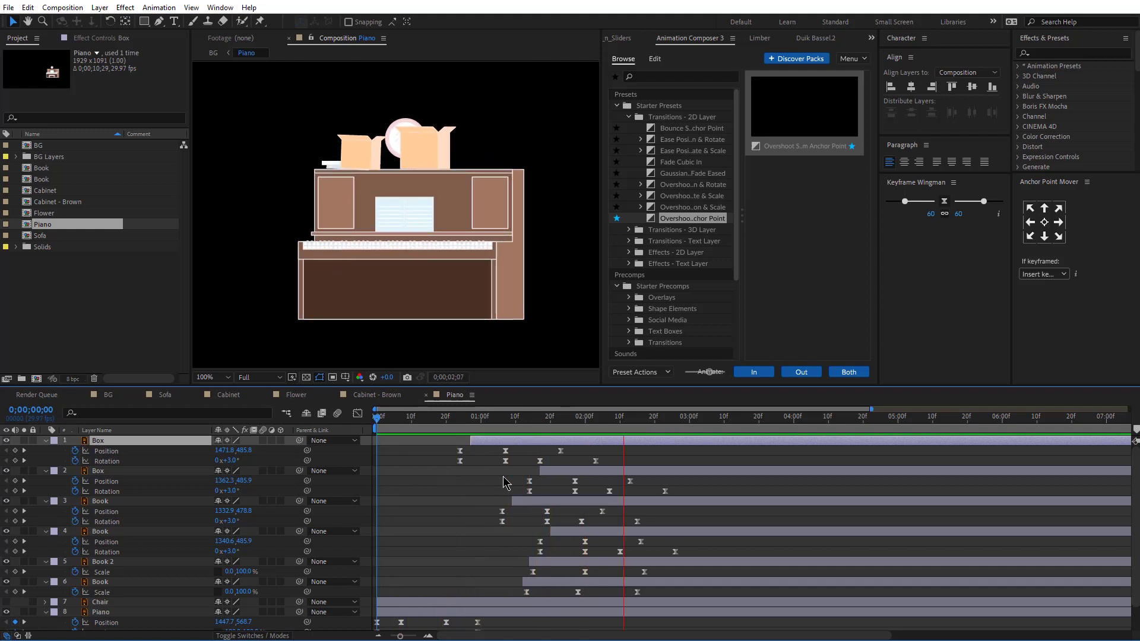
pyautogui.press('space')
# In the BG composition, delay the Piano pre-composition to start at about 0;00;01;02 while previewing the scene.
pyautogui.click(121, 395)
pyautogui.press('space')
pyautogui.moveTo(405, 526); pyautogui.dragTo(502, 522)
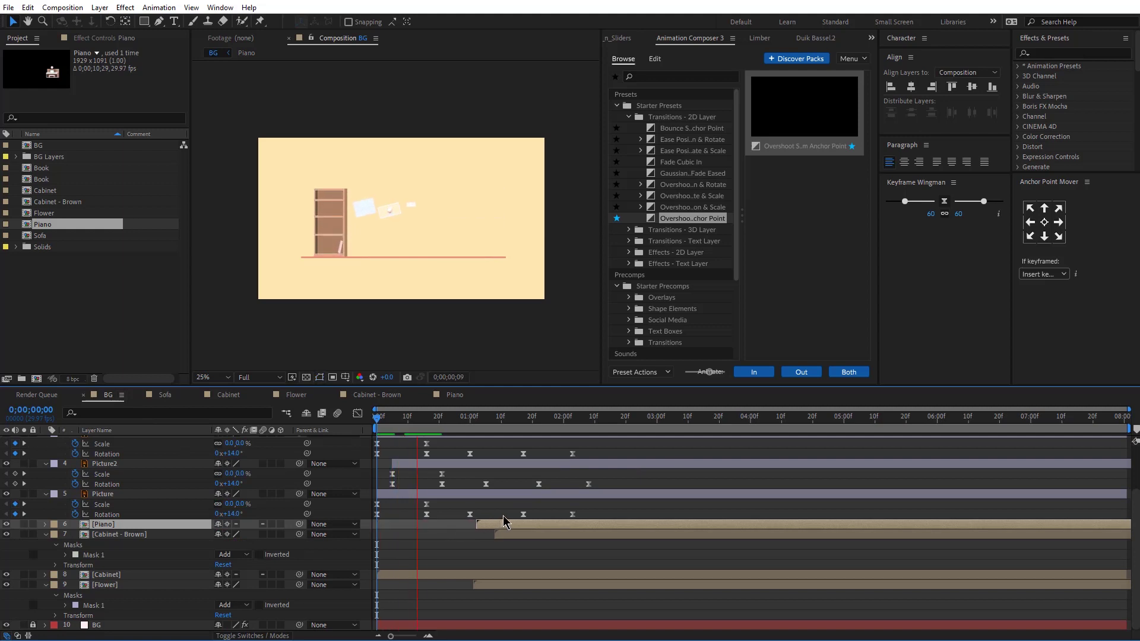